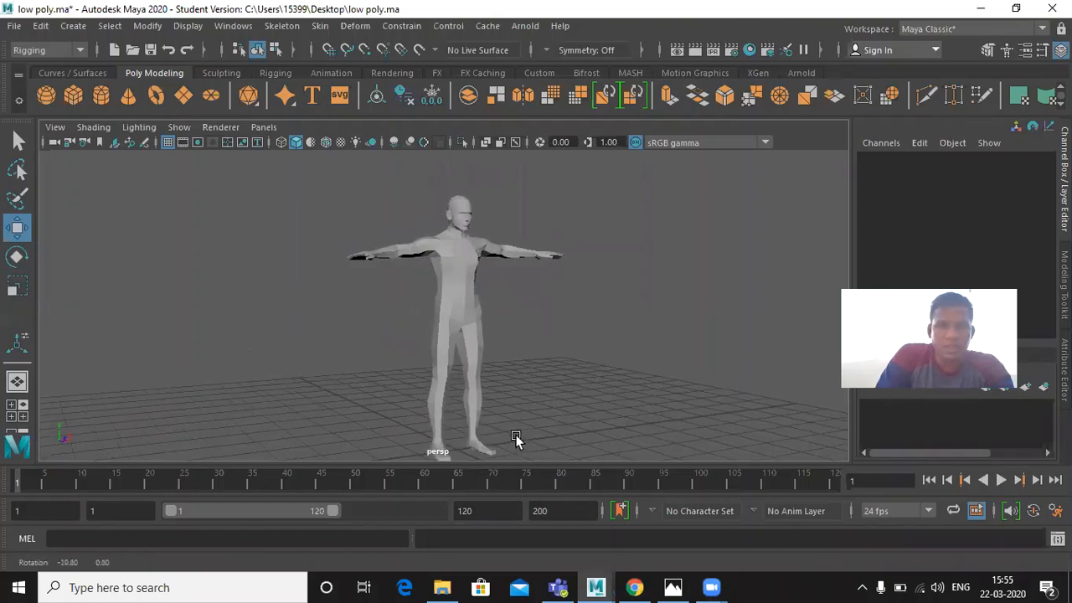
- Select the character's separate head mesh and view it from the front
{"action": "scroll", "coordinate": [496, 380], "scroll_direction": "up", "scroll_amount": 3}
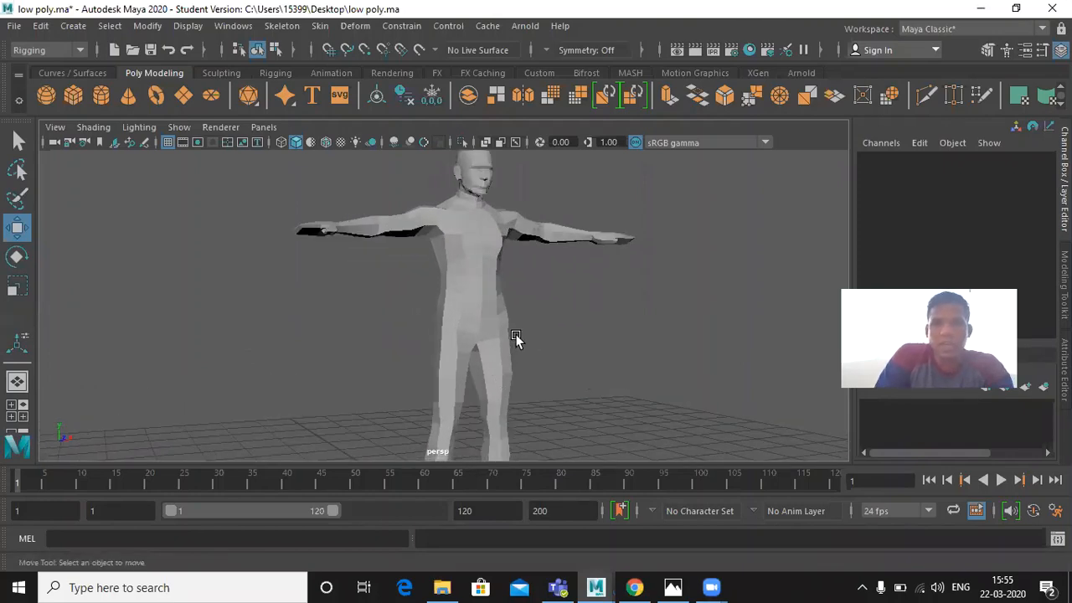
{"action": "middle_click_drag", "start_coordinate": [515, 338], "coordinate": [536, 383], "text": "alt"}
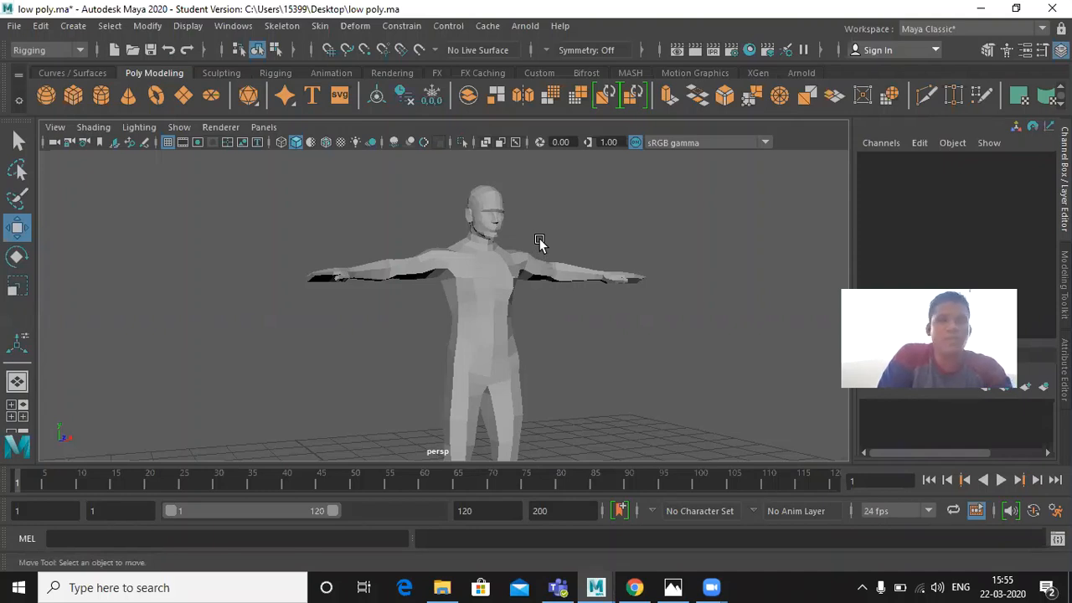
{"action": "left_click", "coordinate": [492, 222]}
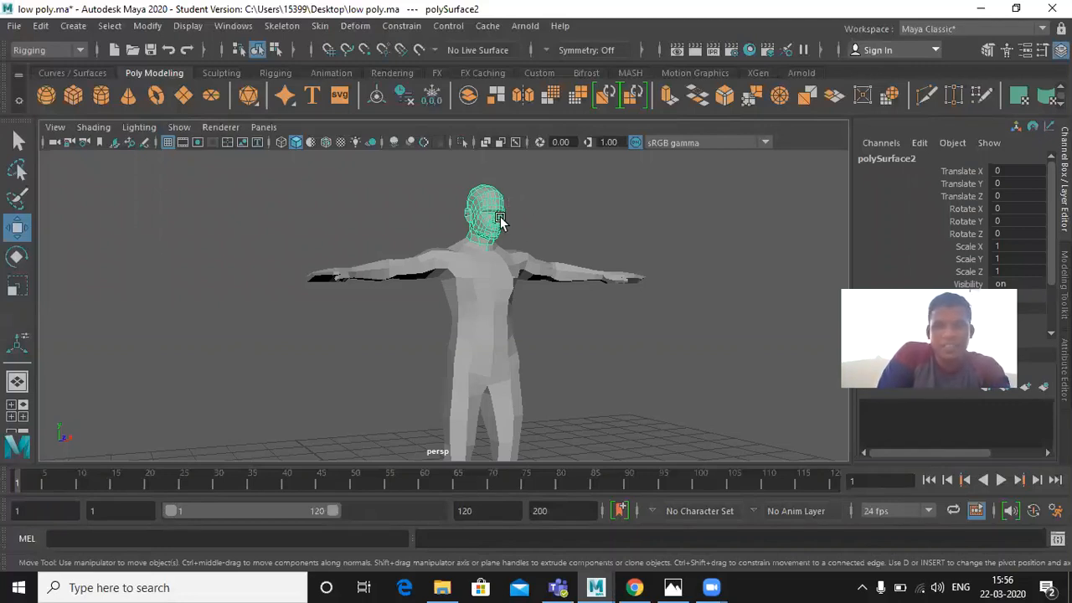
{"action": "left_click", "coordinate": [528, 204]}
{"action": "left_click", "coordinate": [498, 218]}
{"action": "left_click_drag", "start_coordinate": [537, 232], "coordinate": [461, 238], "text": "alt"}
{"action": "scroll", "coordinate": [556, 293], "scroll_direction": "up", "scroll_amount": 3}
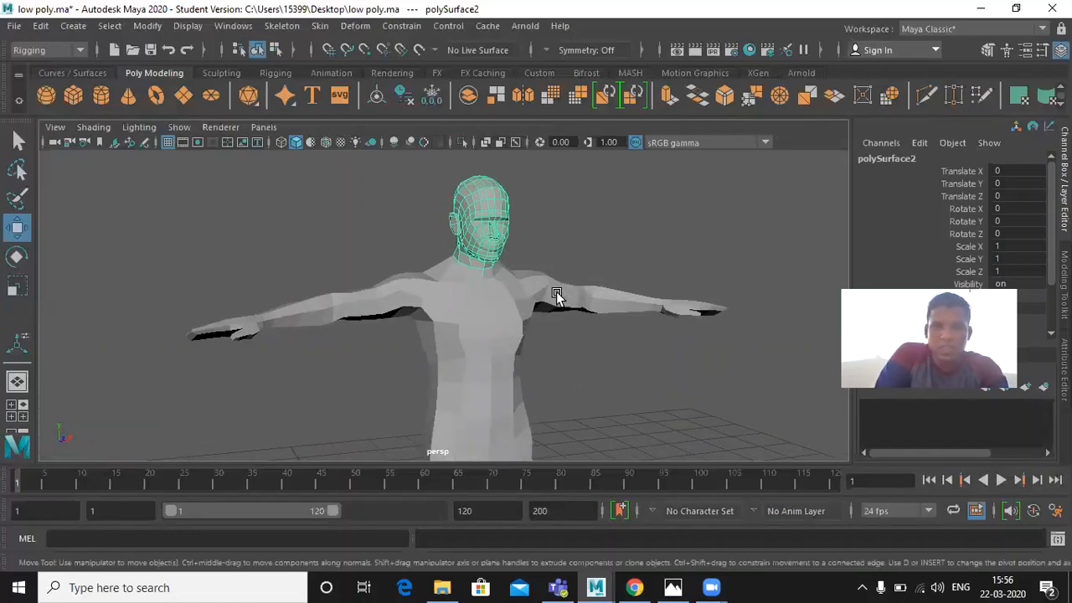
{"action": "scroll", "coordinate": [556, 291], "scroll_direction": "up", "scroll_amount": 3}
{"action": "left_click_drag", "start_coordinate": [551, 280], "coordinate": [444, 322], "text": "alt"}
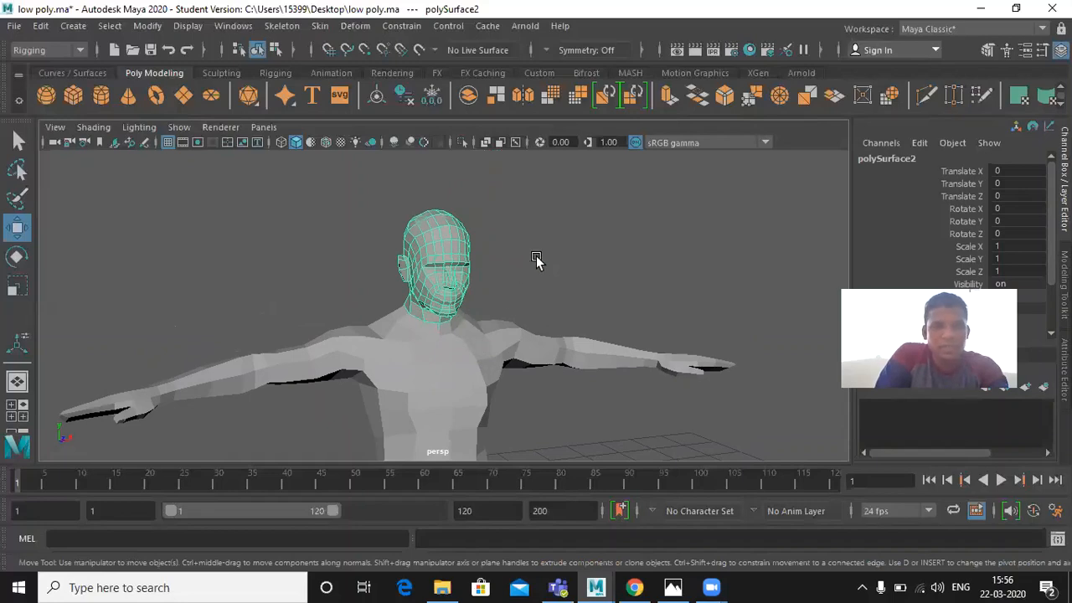
{"action": "left_click_drag", "start_coordinate": [502, 278], "coordinate": [424, 316], "text": "alt"}
- Create three copies of the head with Duplicate Special, translated 2 units apart along X
{"action": "left_click", "coordinate": [41, 28]}
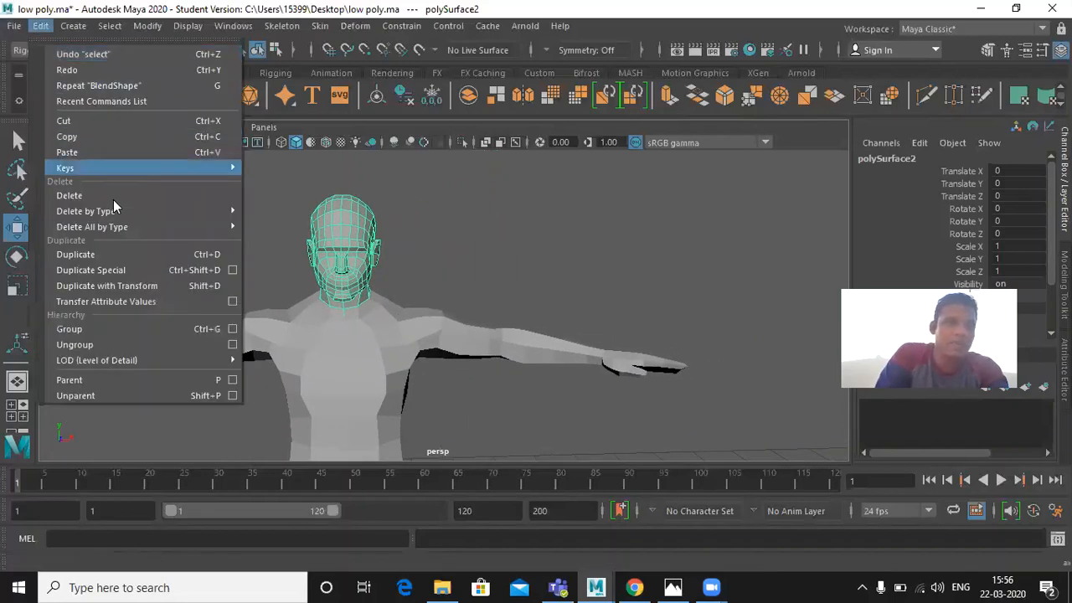
{"action": "left_click", "coordinate": [233, 270]}
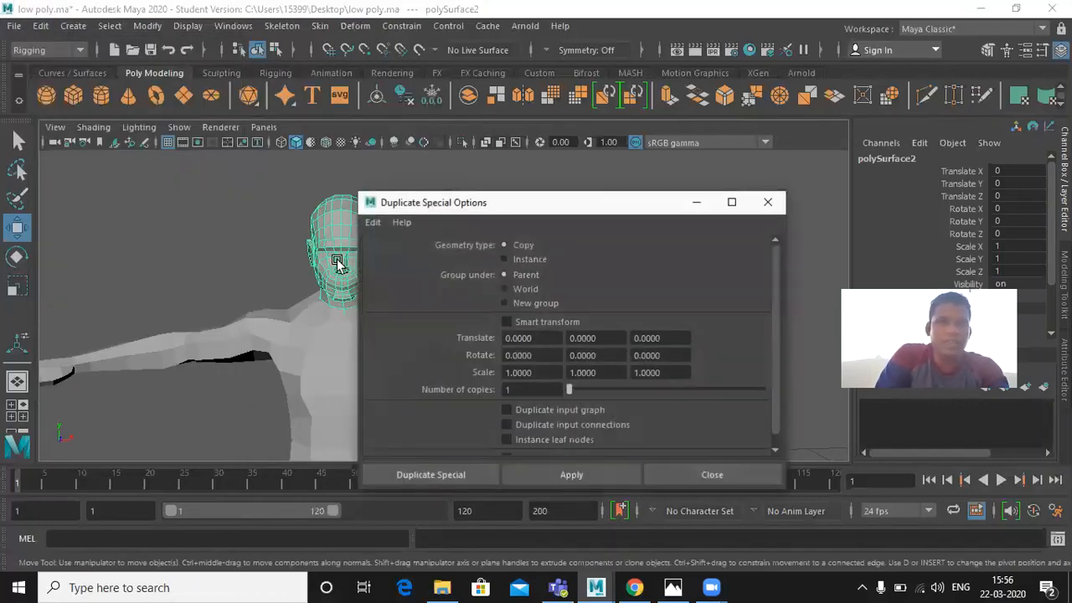
{"action": "left_click", "coordinate": [372, 222]}
{"action": "left_click", "coordinate": [394, 251]}
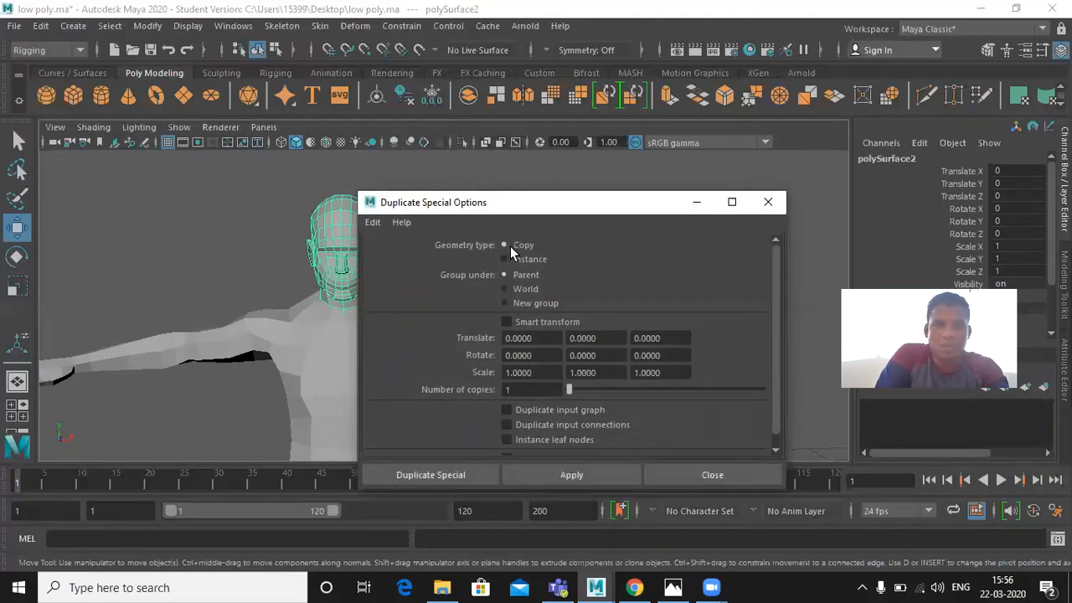
{"action": "double_click", "coordinate": [507, 390]}
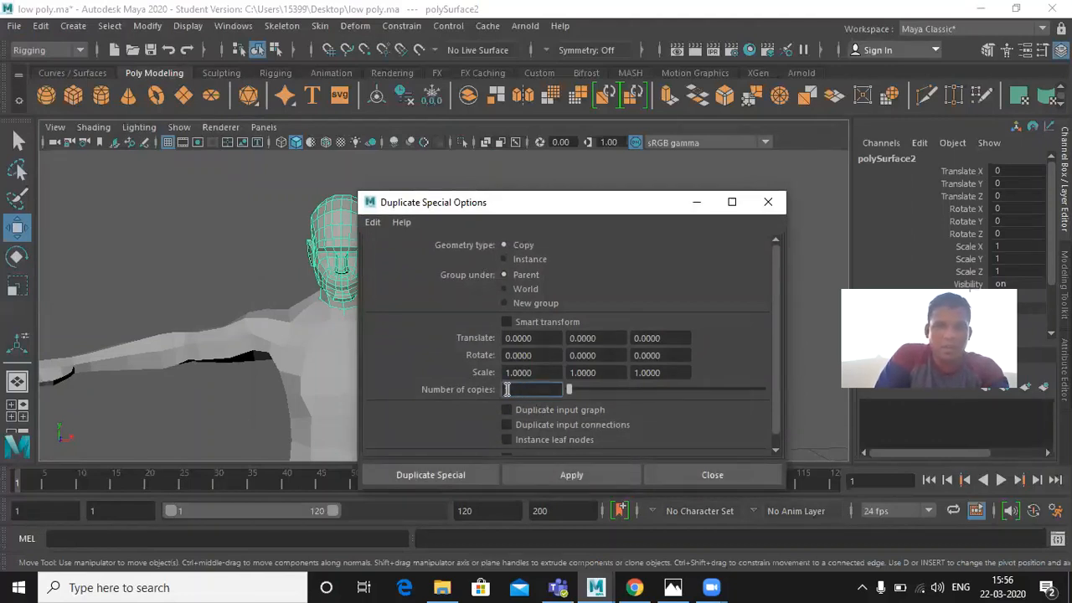
{"action": "type", "text": "3"}
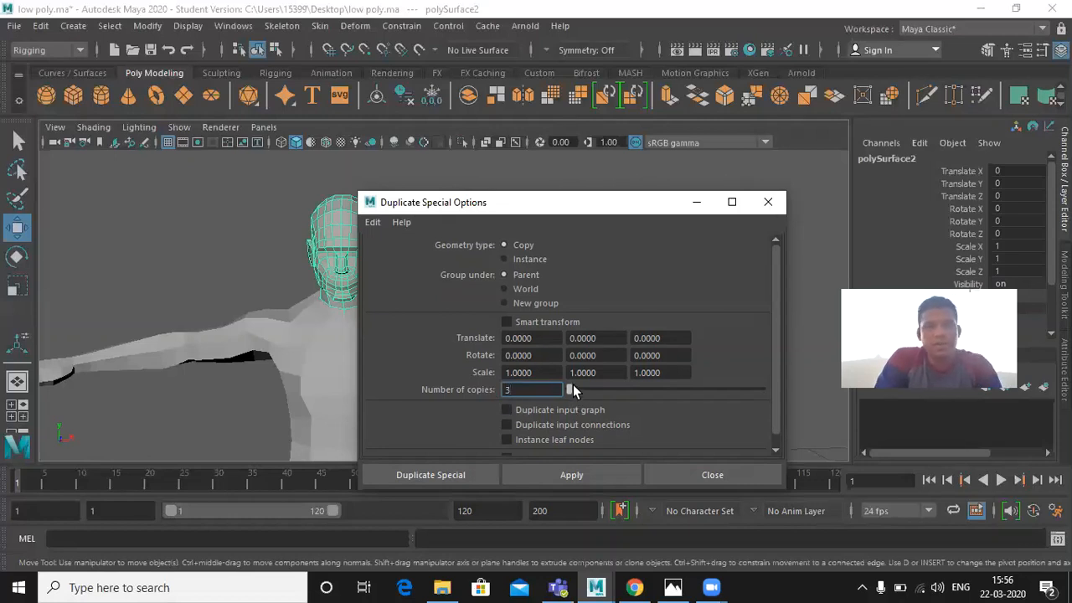
{"action": "double_click", "coordinate": [540, 337]}
{"action": "type", "text": "2"}
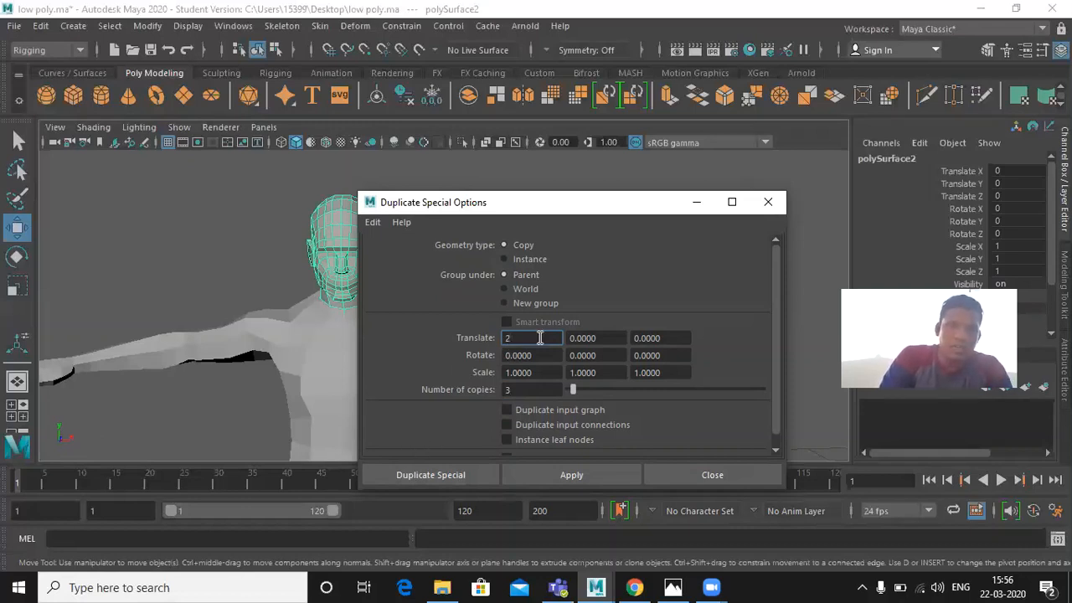
{"action": "left_click", "coordinate": [442, 471]}
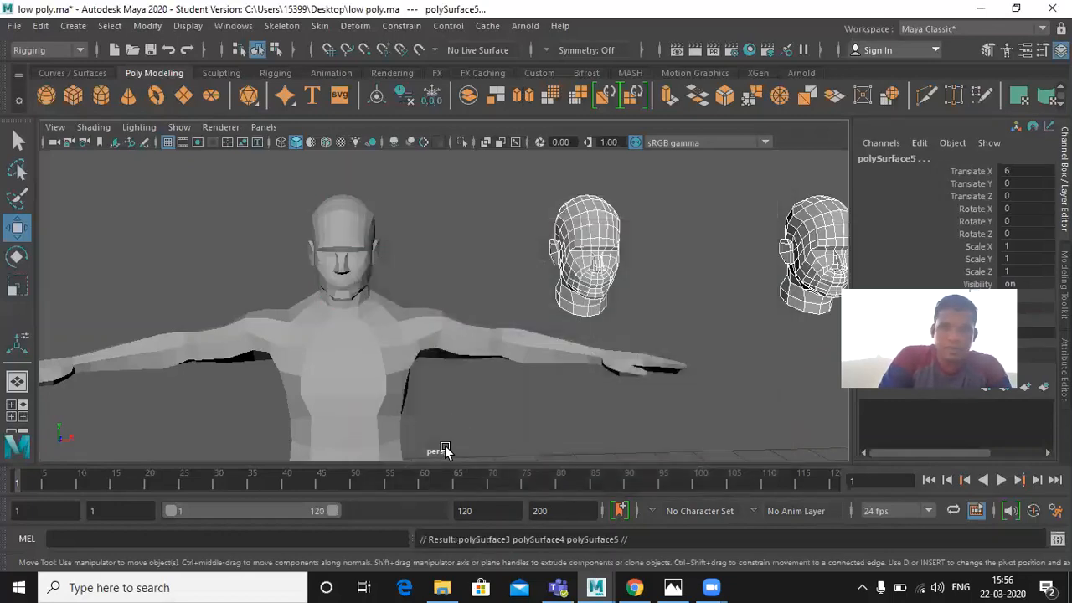
- Move the first head copy to about 2.94 and the third copy to about 4.9 along X to space them
{"action": "scroll", "coordinate": [578, 325], "scroll_direction": "down", "scroll_amount": 5}
{"action": "left_click", "coordinate": [671, 320]}
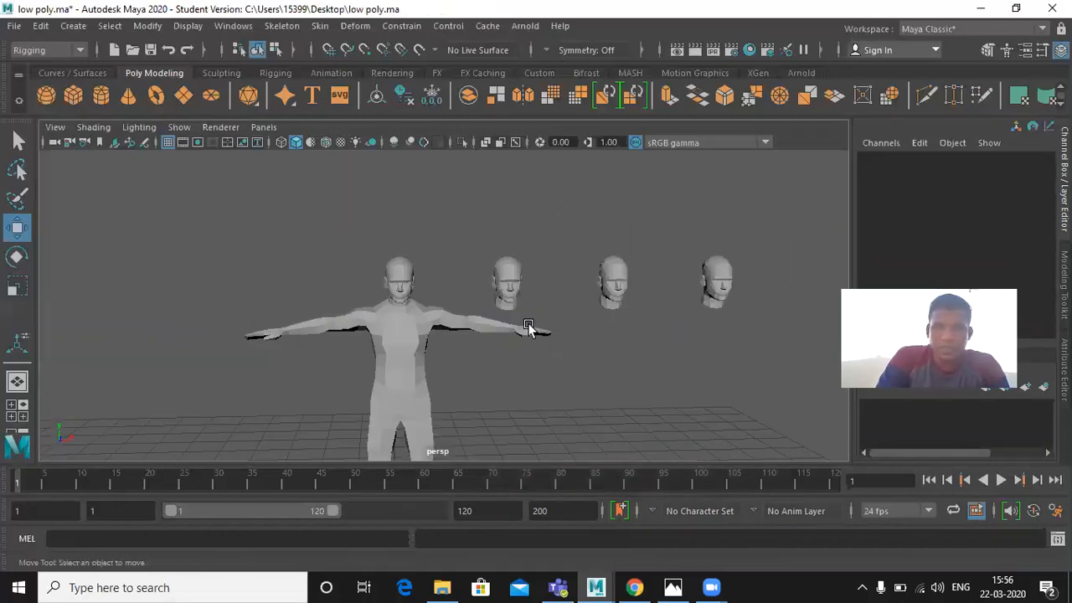
{"action": "scroll", "coordinate": [521, 323], "scroll_direction": "up", "scroll_amount": 4}
{"action": "middle_click_drag", "start_coordinate": [575, 311], "coordinate": [398, 329], "text": "alt"}
{"action": "left_click", "coordinate": [398, 329]}
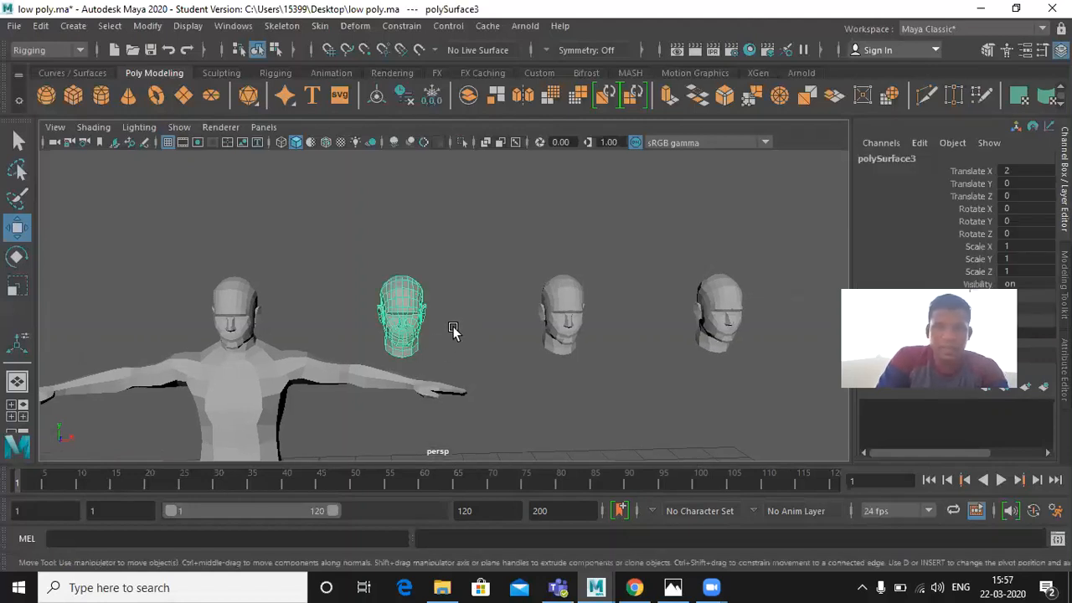
{"action": "scroll", "coordinate": [450, 359], "scroll_direction": "down", "scroll_amount": 6}
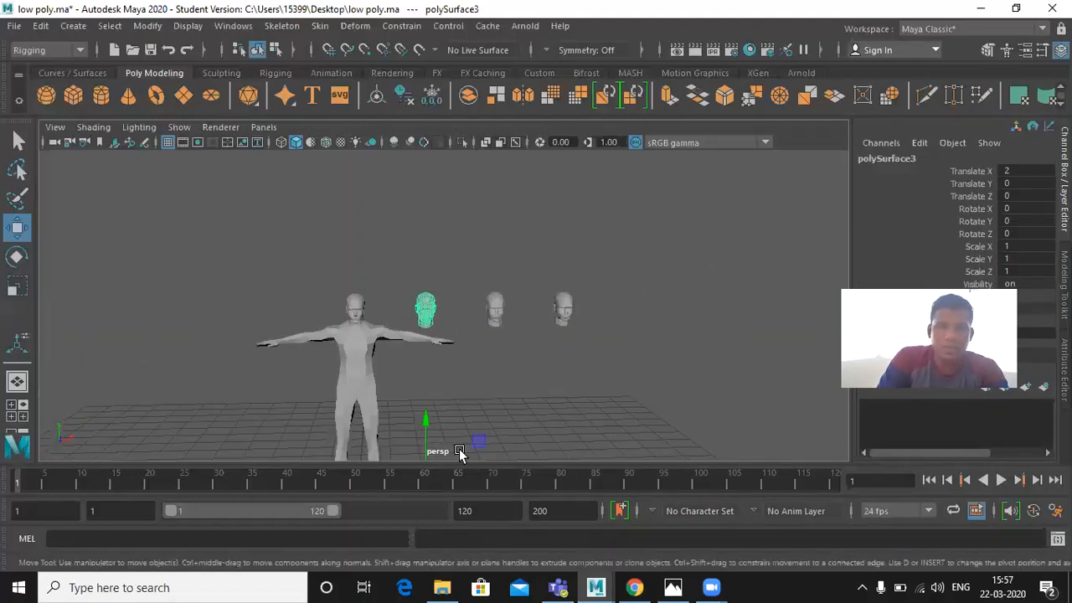
{"action": "scroll", "coordinate": [465, 435], "scroll_direction": "down", "scroll_amount": 1}
{"action": "left_click_drag", "start_coordinate": [472, 428], "coordinate": [533, 426]}
{"action": "left_click", "coordinate": [518, 312]}
{"action": "scroll", "coordinate": [514, 345], "scroll_direction": "up", "scroll_amount": 6}
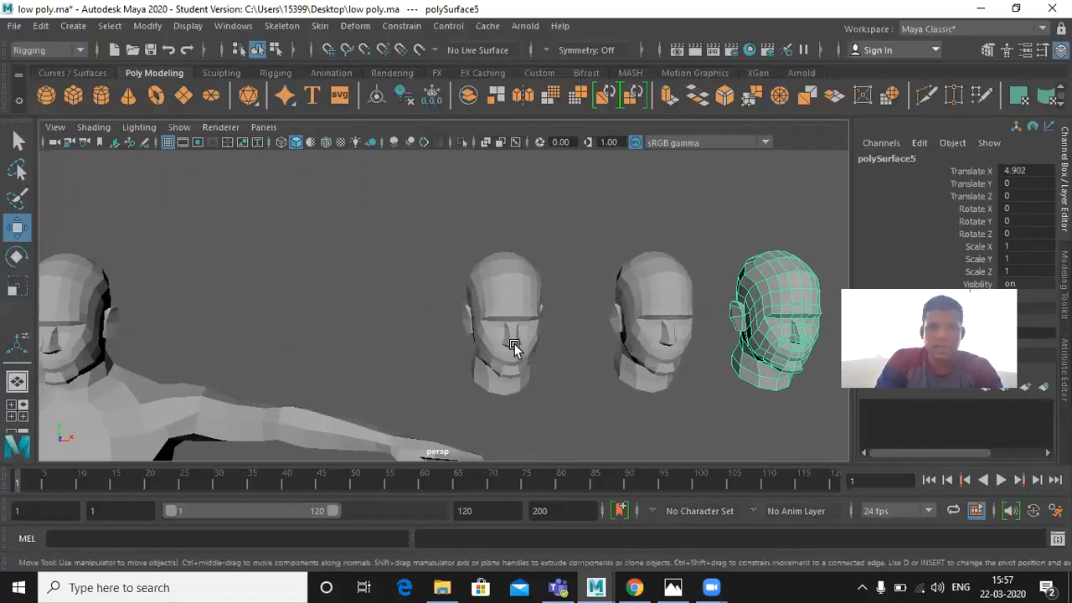
- Rename the head copy nearest the body as eye_brow_rise
{"action": "left_click", "coordinate": [522, 306]}
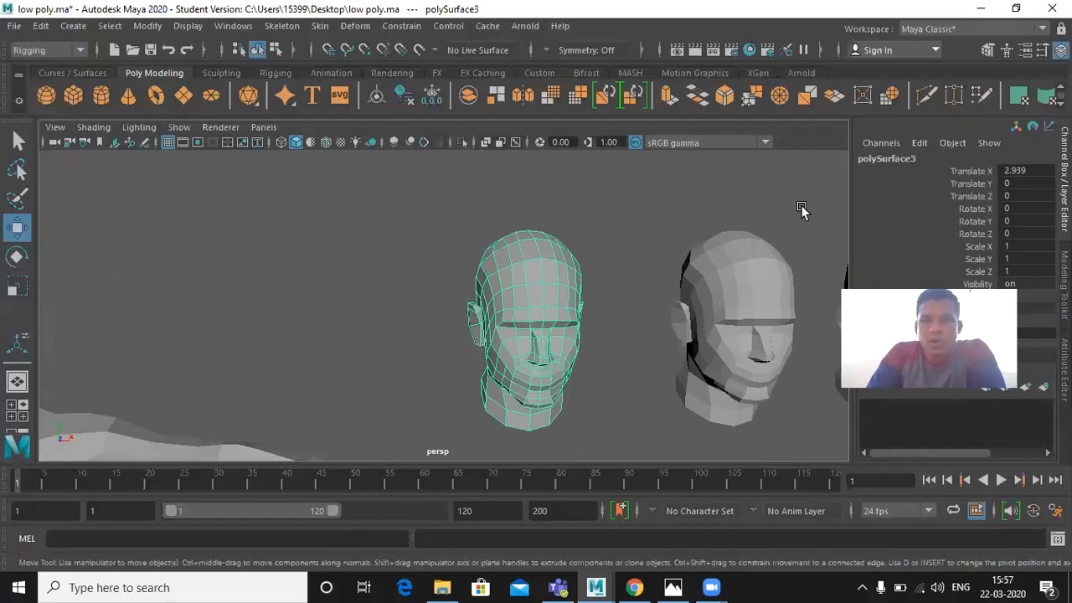
{"action": "double_click", "coordinate": [876, 159]}
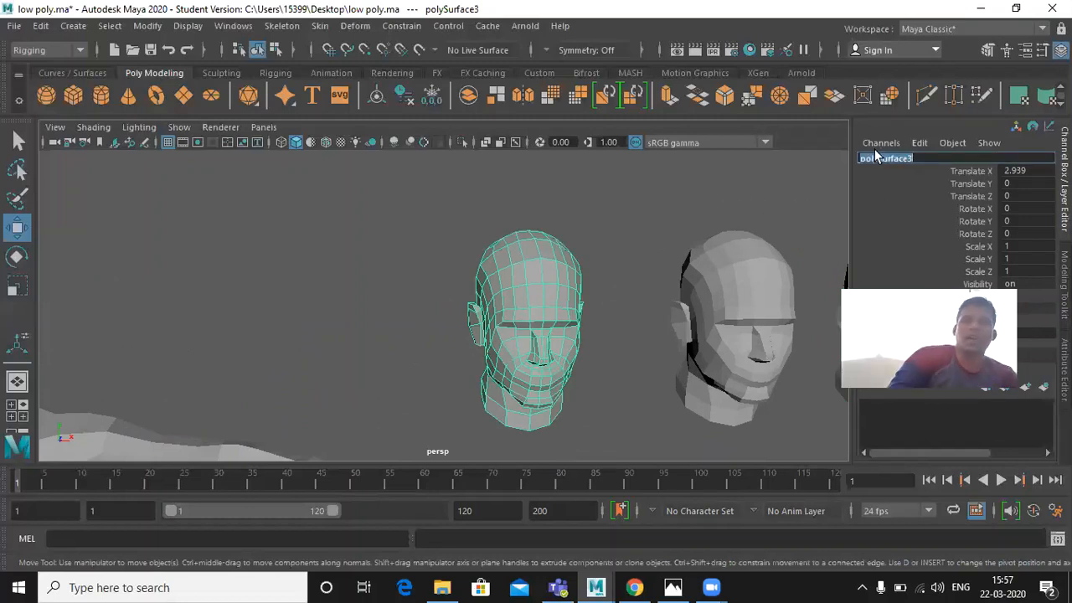
{"action": "type", "text": "eye"}
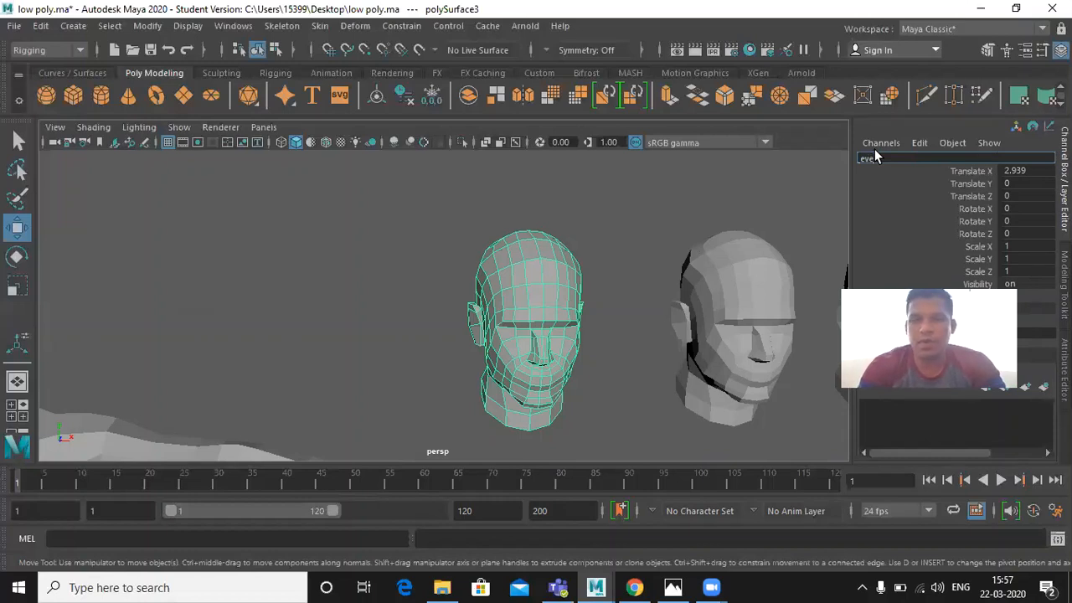
{"action": "type", "text": "_brow"}
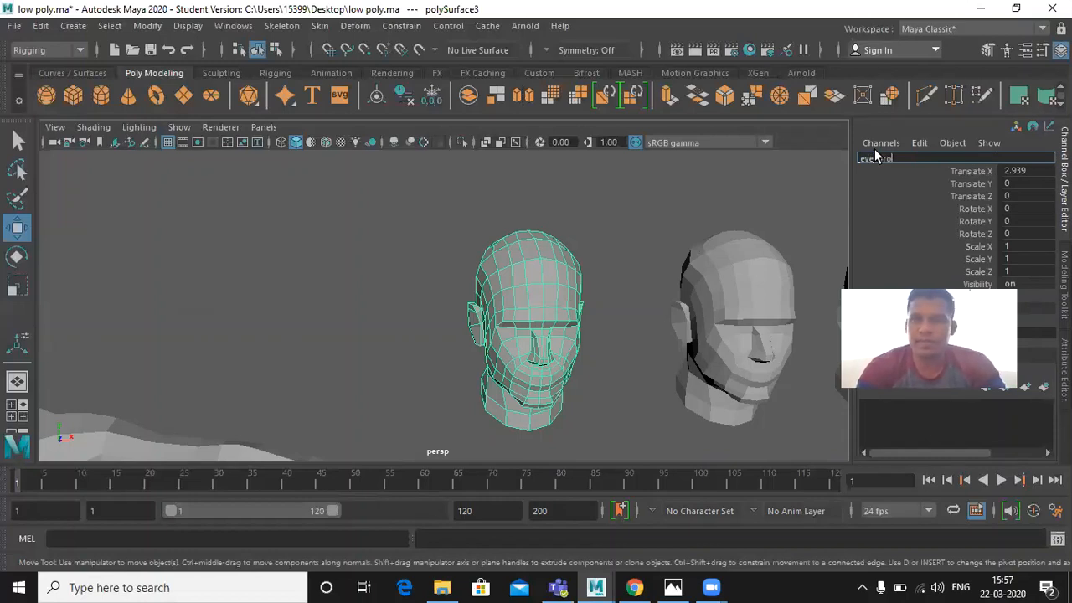
{"action": "type", "text": "_rise"}
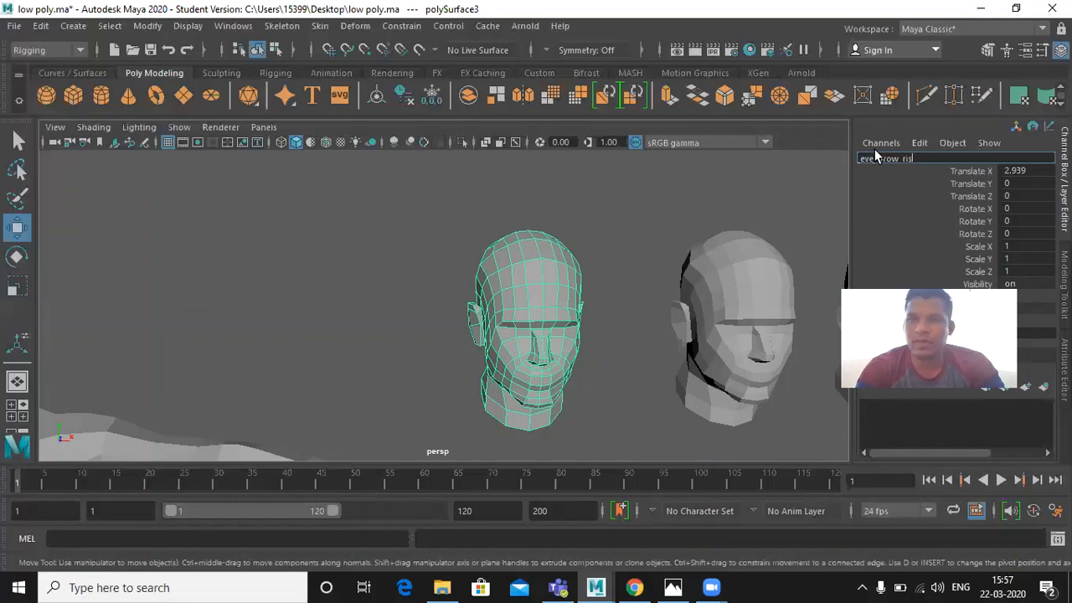
{"action": "key", "text": "Return"}
- Rename the middle head copy as eyebrow_down
{"action": "left_click", "coordinate": [787, 297]}
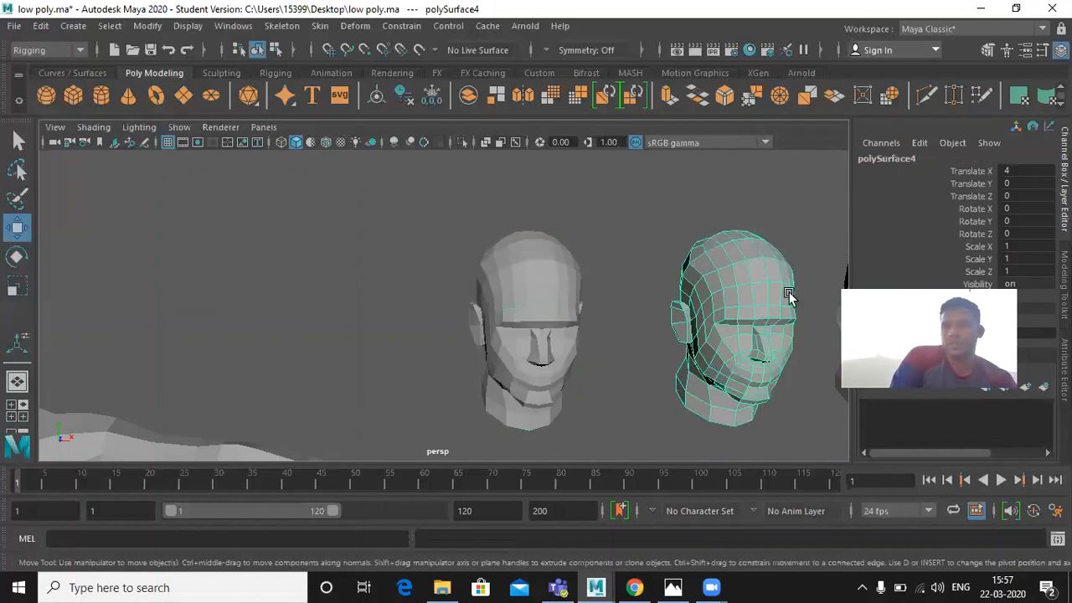
{"action": "double_click", "coordinate": [885, 158]}
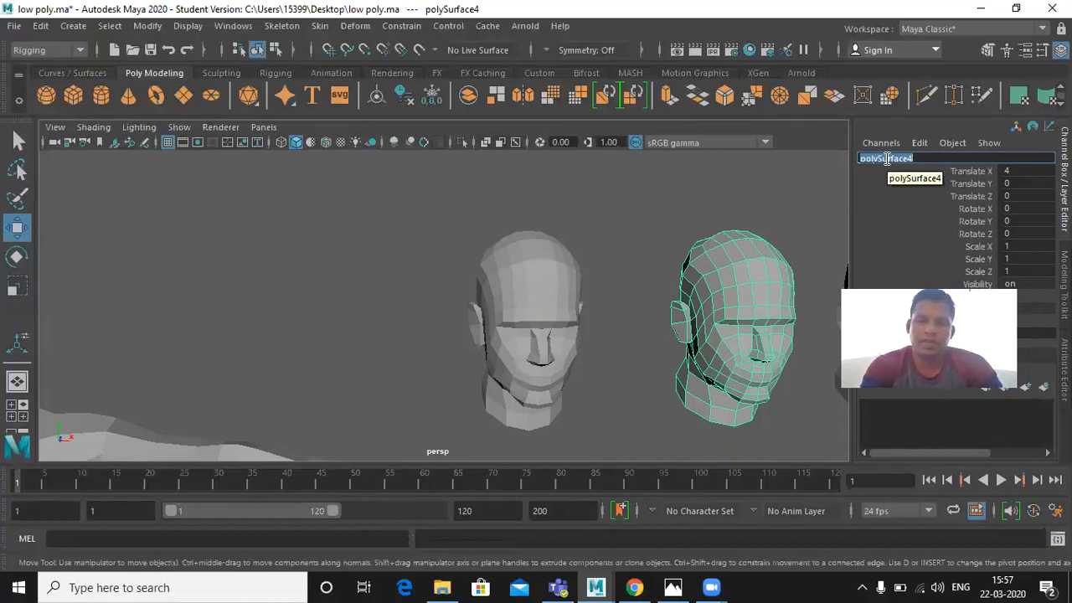
{"action": "type", "text": "eyebo"}
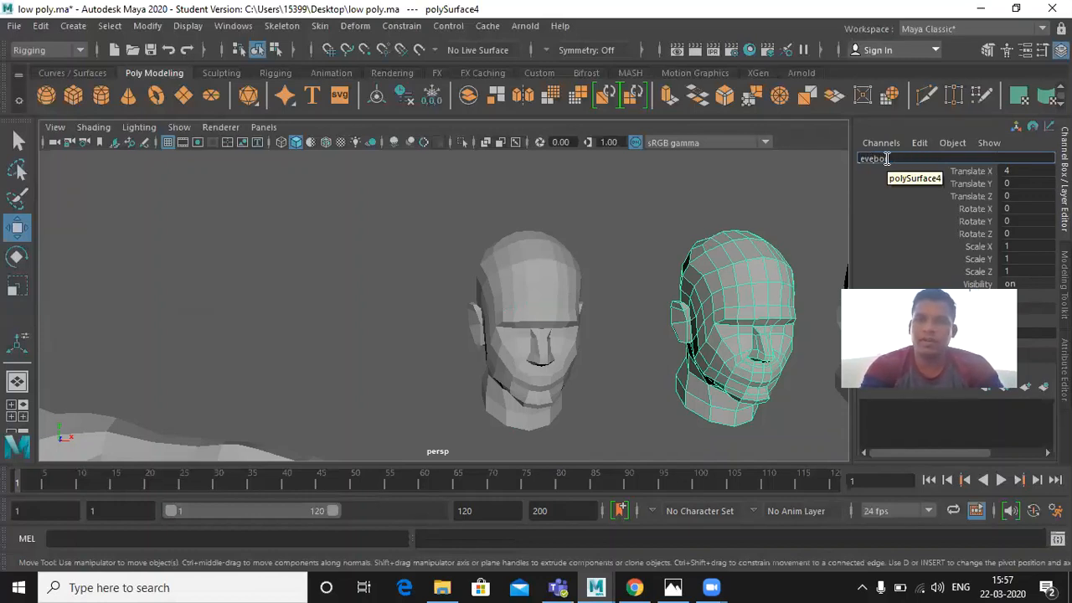
{"action": "key", "text": "BackSpace"}
{"action": "type", "text": "ro"}
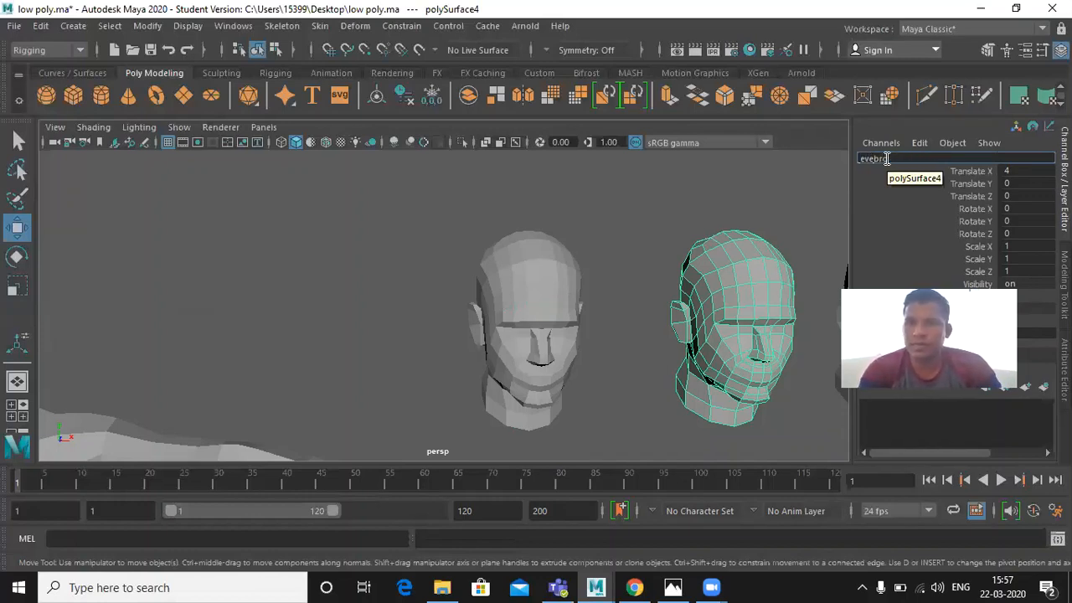
{"action": "type", "text": "w_"}
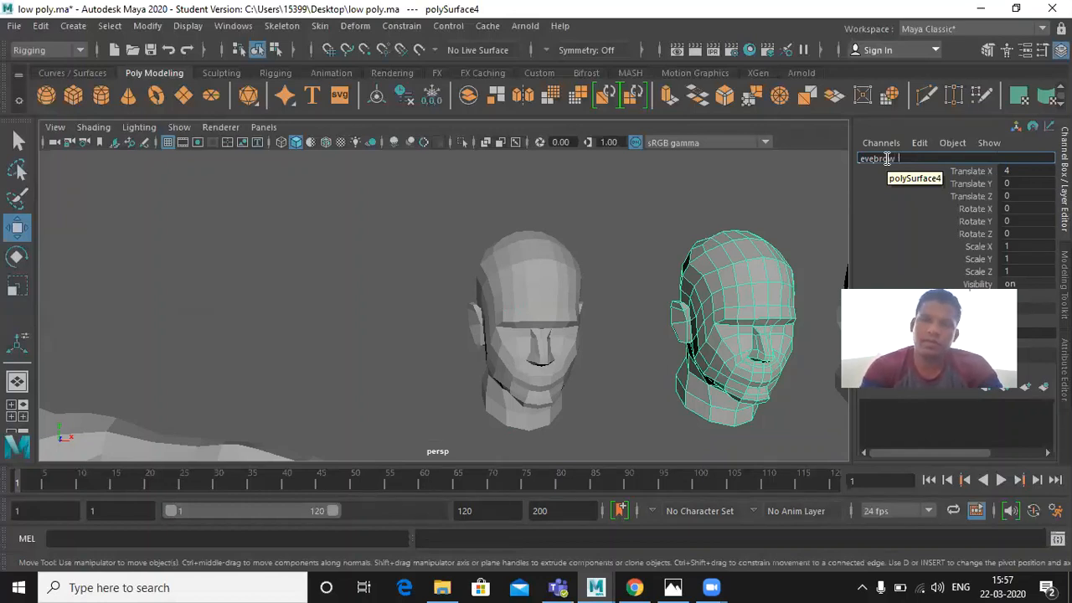
{"action": "type", "text": "down"}
{"action": "key", "text": "Return"}
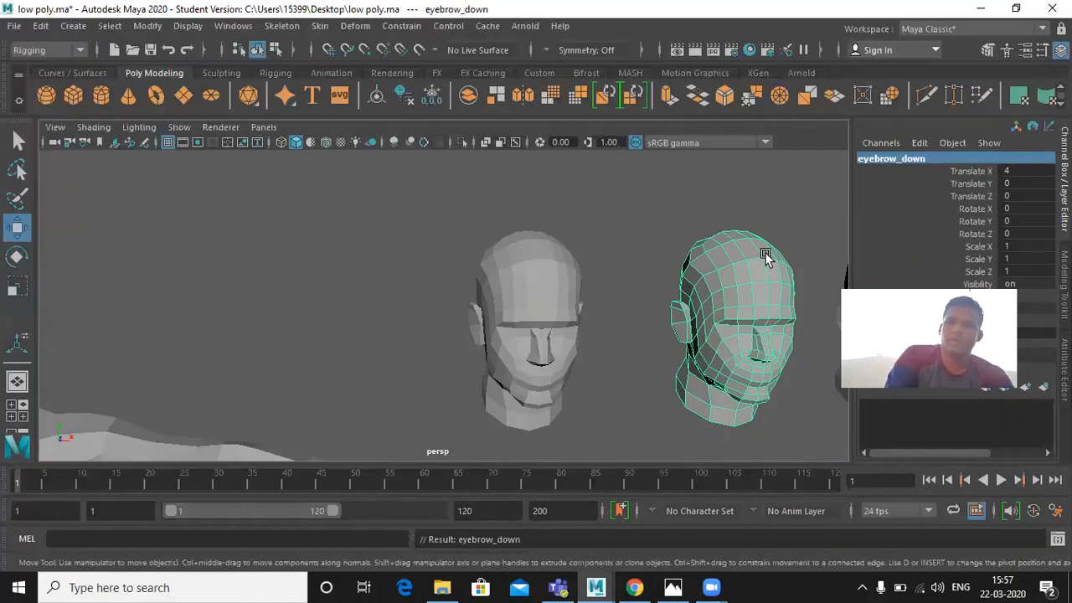
- Rename the head copy farthest from the body as smile
{"action": "scroll", "coordinate": [719, 356], "scroll_direction": "down", "scroll_amount": 1}
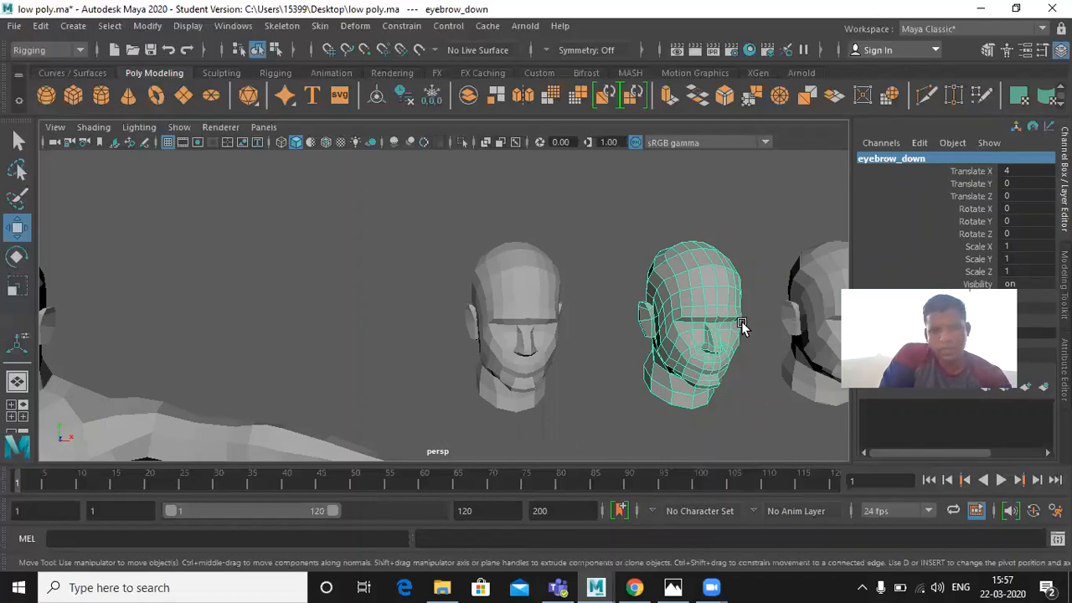
{"action": "middle_click_drag", "start_coordinate": [741, 322], "coordinate": [545, 335], "text": "alt"}
{"action": "left_click", "coordinate": [701, 283]}
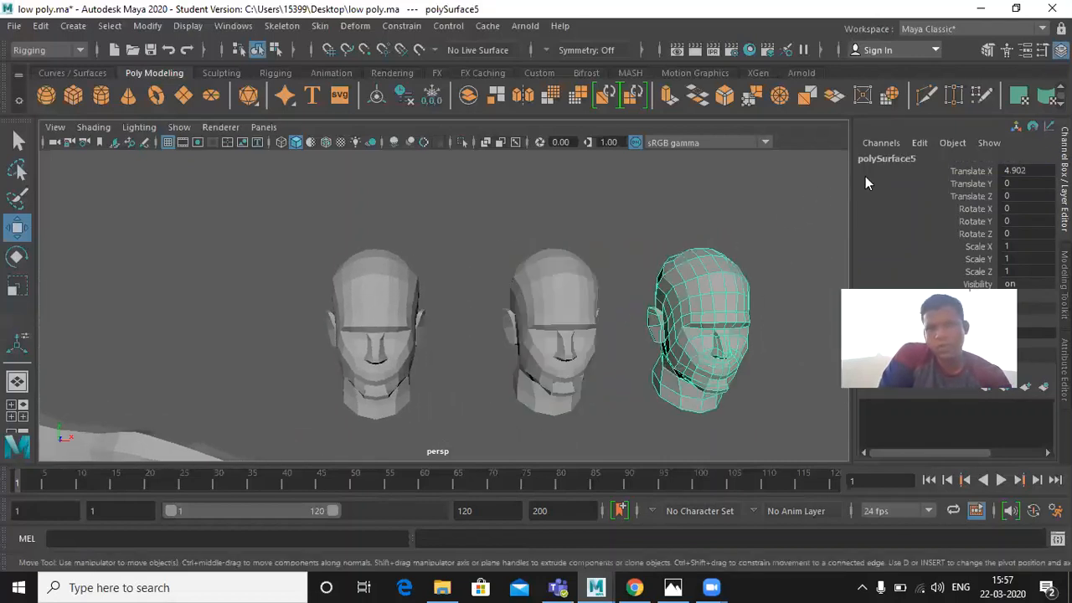
{"action": "double_click", "coordinate": [880, 159]}
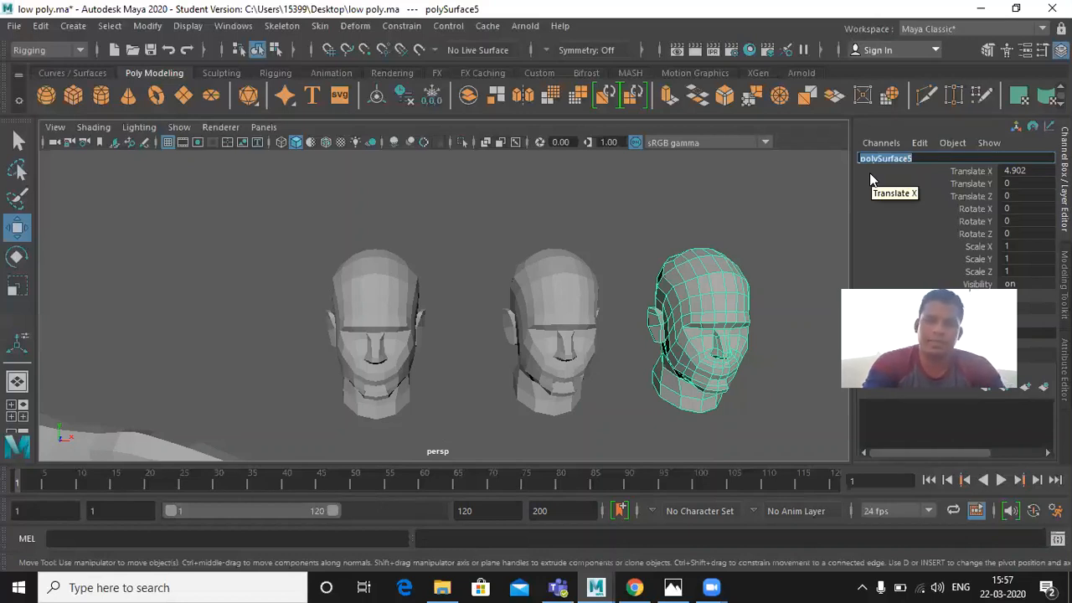
{"action": "type", "text": "smile"}
{"action": "key", "text": "Return"}
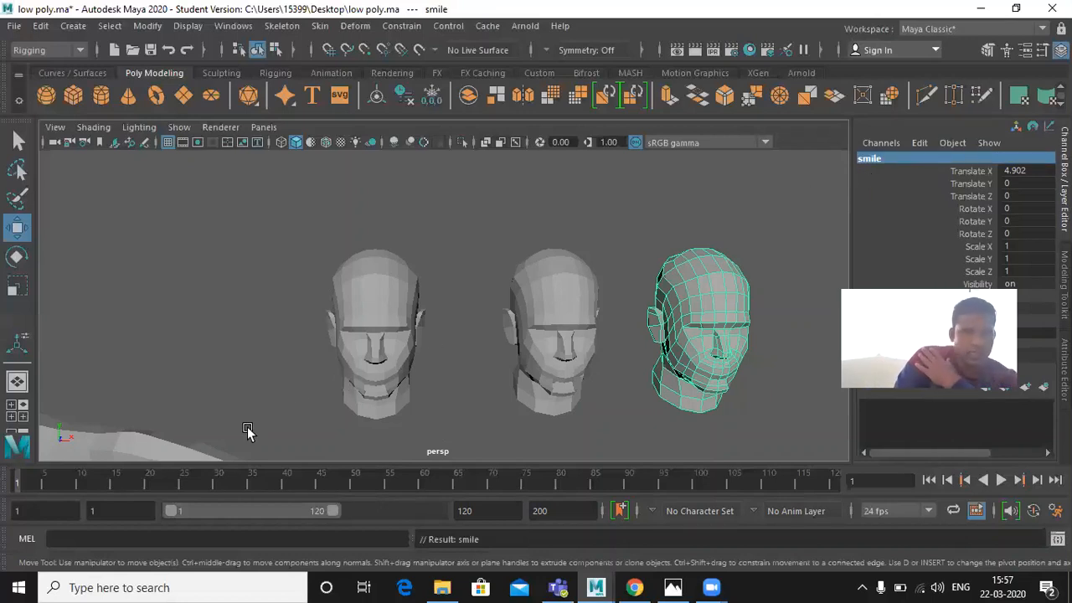
- Select the eye_brow_rise head mesh
{"action": "scroll", "coordinate": [355, 353], "scroll_direction": "up", "scroll_amount": 4}
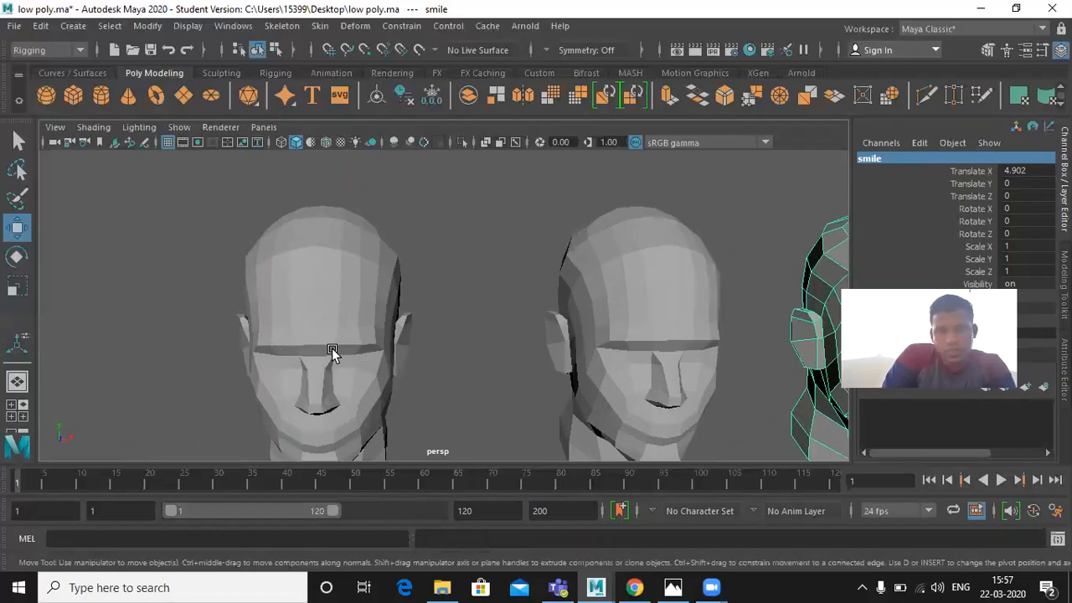
{"action": "mouse_move", "coordinate": [332, 352]}
{"action": "left_mouse_down", "text": "alt"}
{"action": "mouse_move", "coordinate": [403, 334]}
{"action": "mouse_move", "coordinate": [333, 367]}
{"action": "left_mouse_up", "text": "alt"}
{"action": "middle_click_drag", "start_coordinate": [280, 390], "coordinate": [688, 285], "text": "alt"}
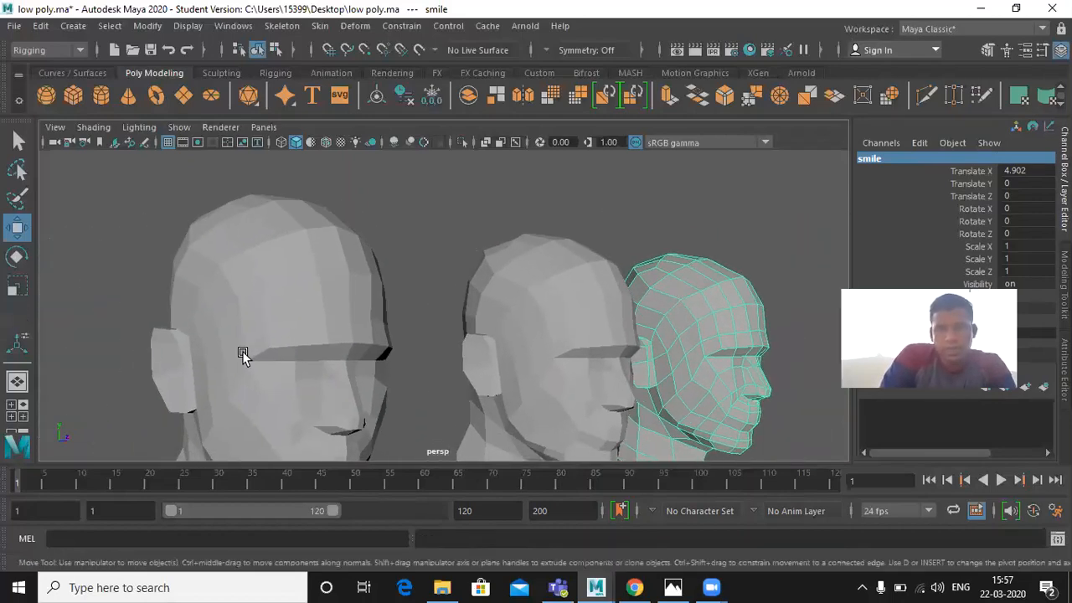
{"action": "left_click", "coordinate": [335, 333]}
{"action": "scroll", "coordinate": [332, 347], "scroll_direction": "up", "scroll_amount": 2}
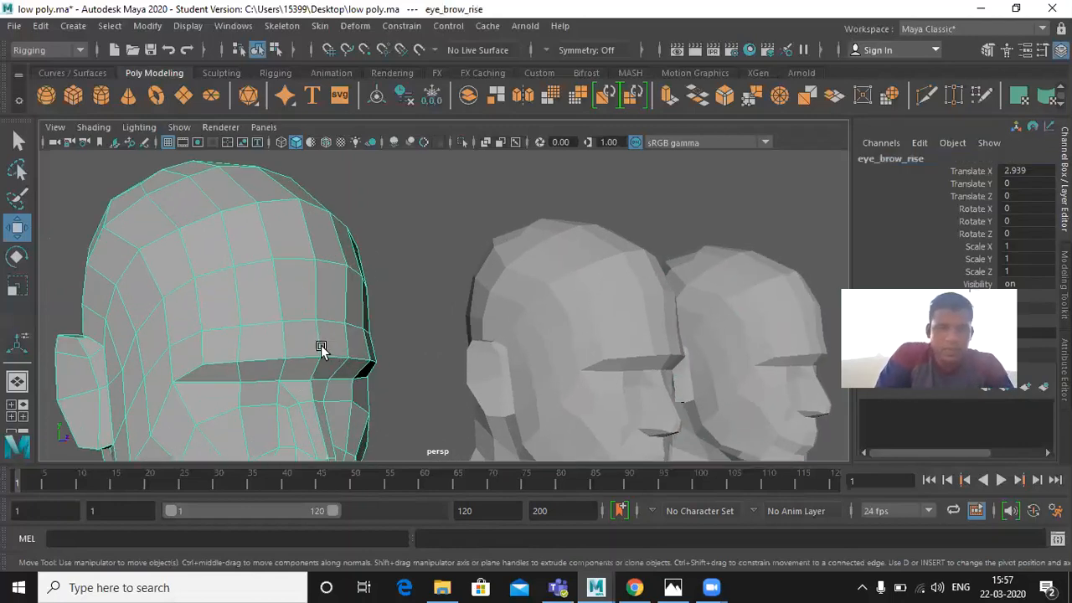
- Switch the eye_brow_rise head to vertex editing at the brow
{"action": "left_click_drag", "start_coordinate": [289, 347], "coordinate": [360, 318], "text": "alt"}
{"action": "middle_click_drag", "start_coordinate": [474, 337], "coordinate": [285, 352], "text": "alt"}
{"action": "scroll", "coordinate": [285, 352], "scroll_direction": "up", "scroll_amount": 2}
{"action": "scroll", "coordinate": [376, 330], "scroll_direction": "up", "scroll_amount": 3}
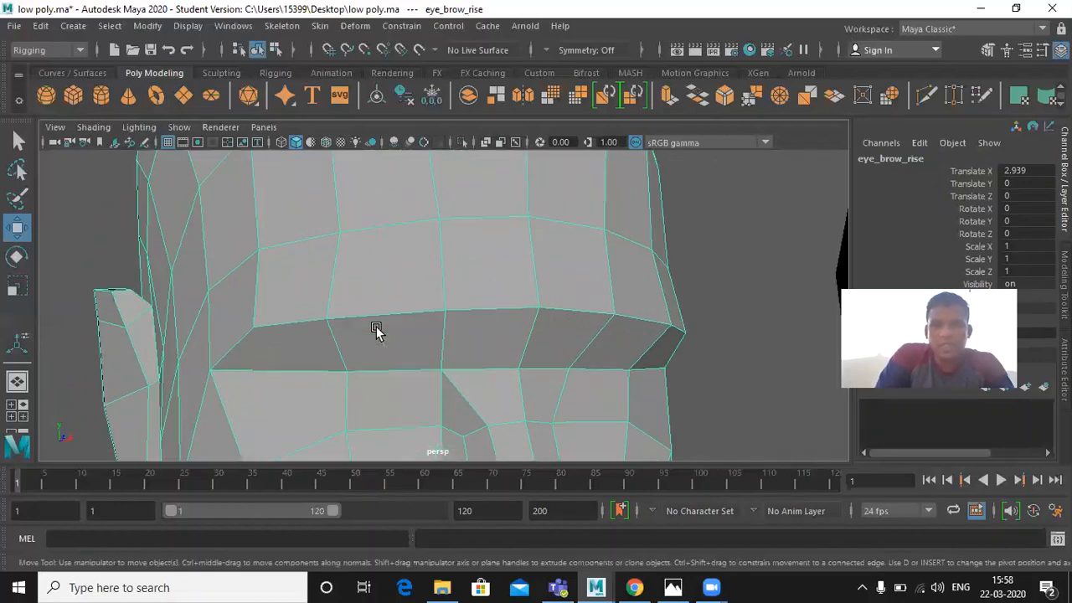
{"action": "right_click", "coordinate": [485, 307]}
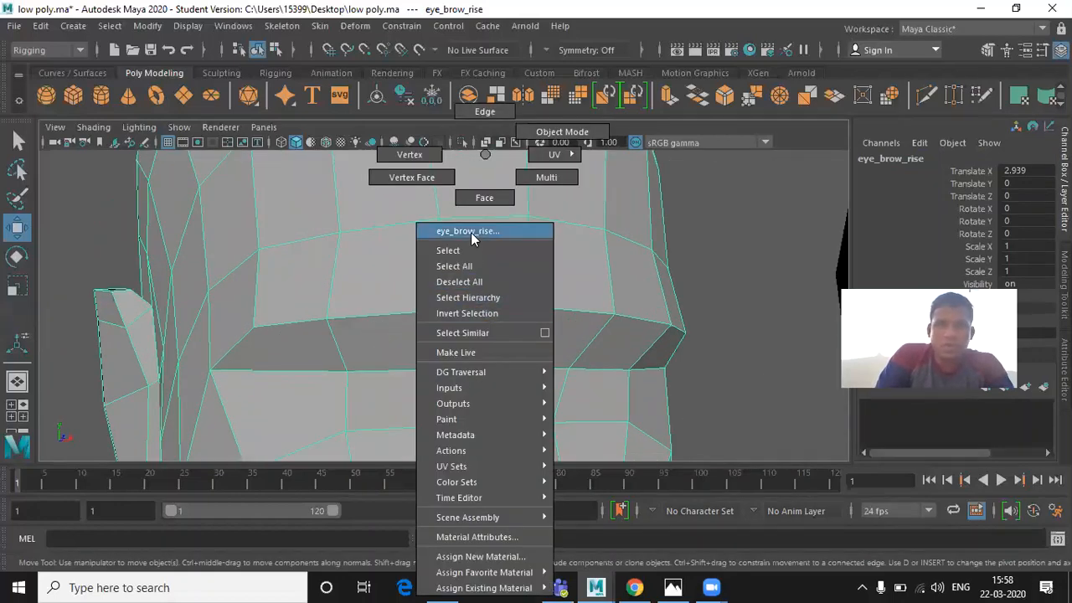
{"action": "left_click", "coordinate": [486, 150]}
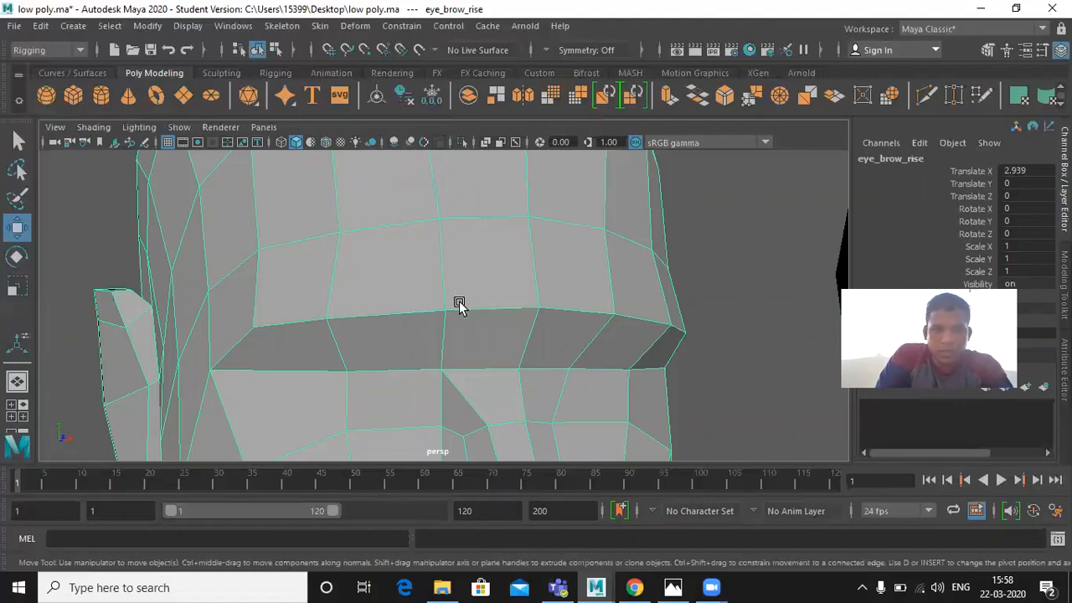
{"action": "left_click_drag", "start_coordinate": [449, 323], "coordinate": [359, 310], "text": "alt"}
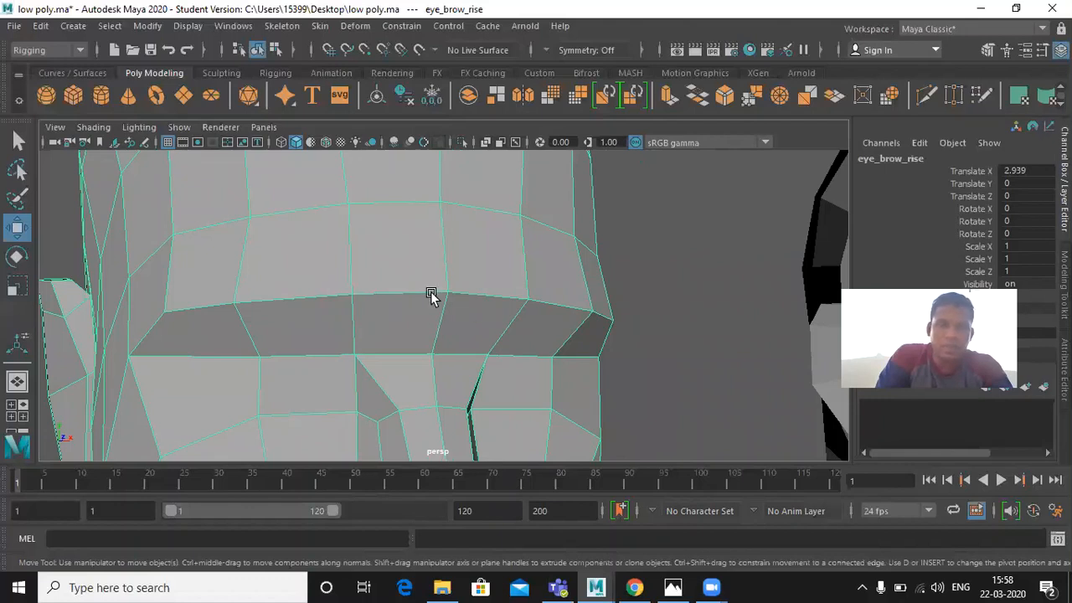
{"action": "right_click_drag", "start_coordinate": [432, 295], "coordinate": [352, 153]}
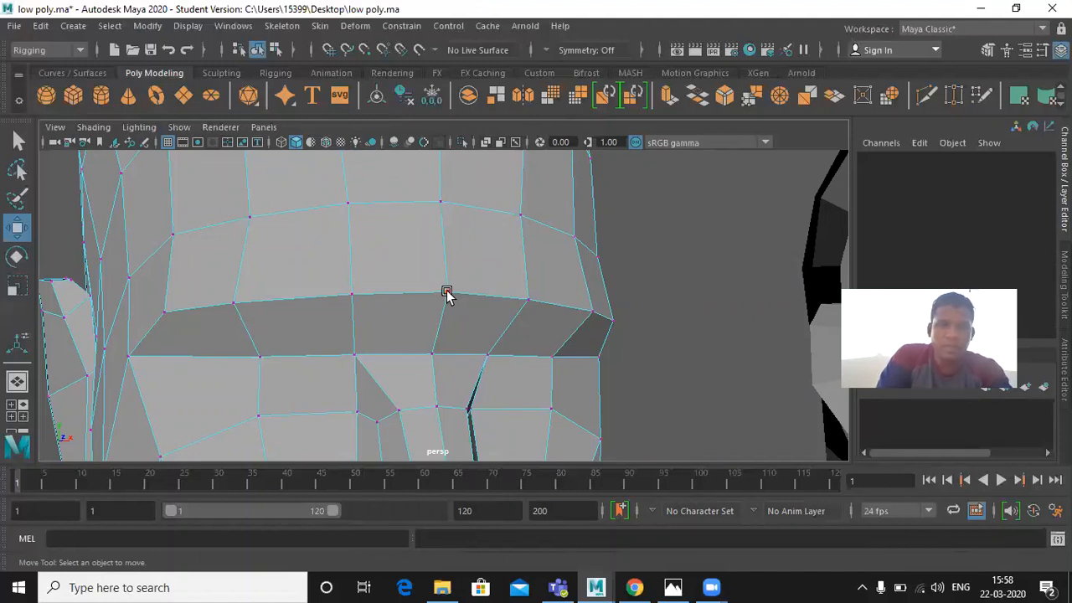
- Enable soft selection on the brow's centre vertex and shrink its falloff radius to the surrounding brow and forehead area
{"action": "key", "text": "b"}
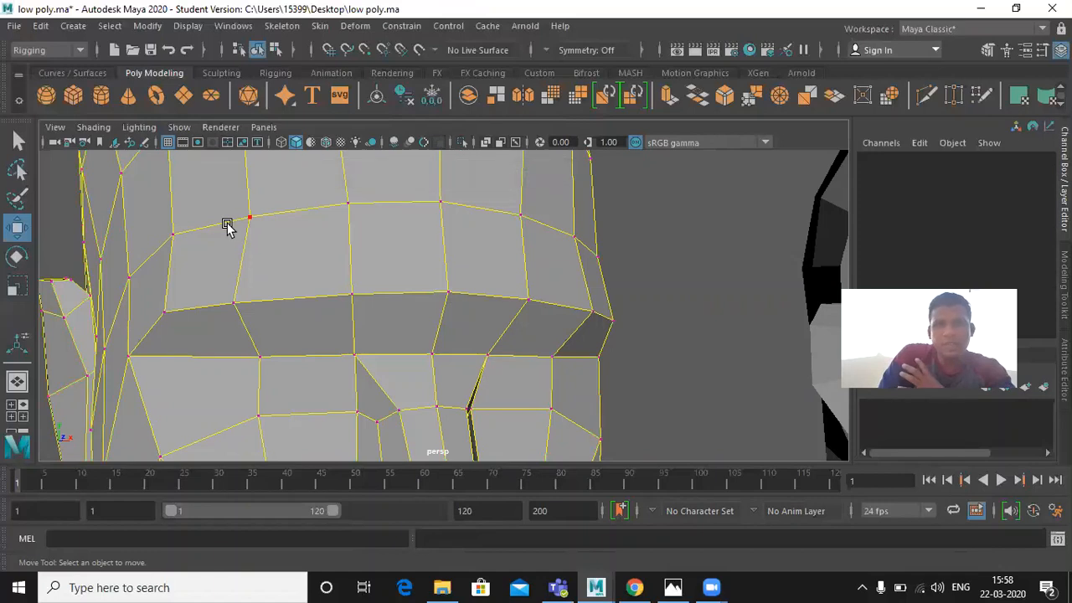
{"action": "left_click", "coordinate": [444, 292]}
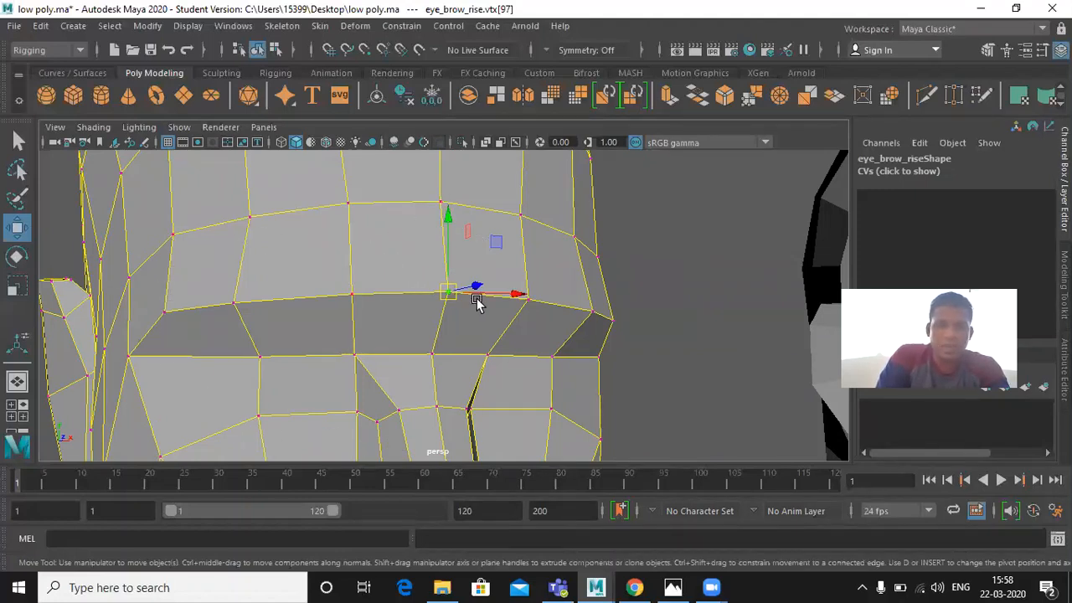
{"action": "key", "text": "b"}
{"action": "left_click_drag", "start_coordinate": [477, 298], "coordinate": [259, 299]}
{"action": "left_click_drag", "start_coordinate": [472, 283], "coordinate": [694, 288]}
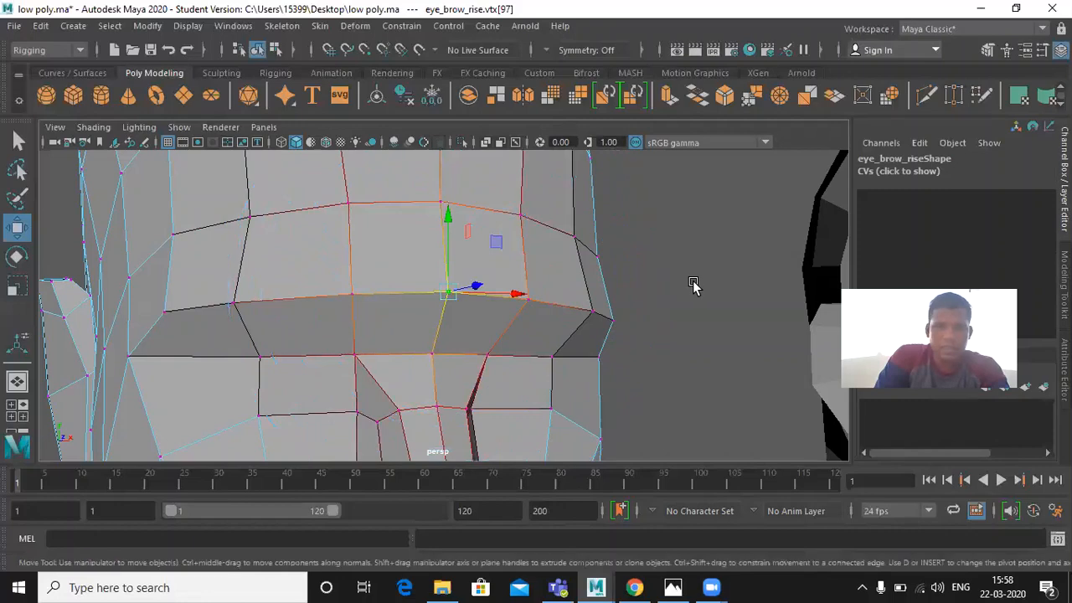
- Raise the centre brow vertex of the eye_brow_rise head along Y with soft falloff
{"action": "scroll", "coordinate": [443, 321], "scroll_direction": "down", "scroll_amount": 5}
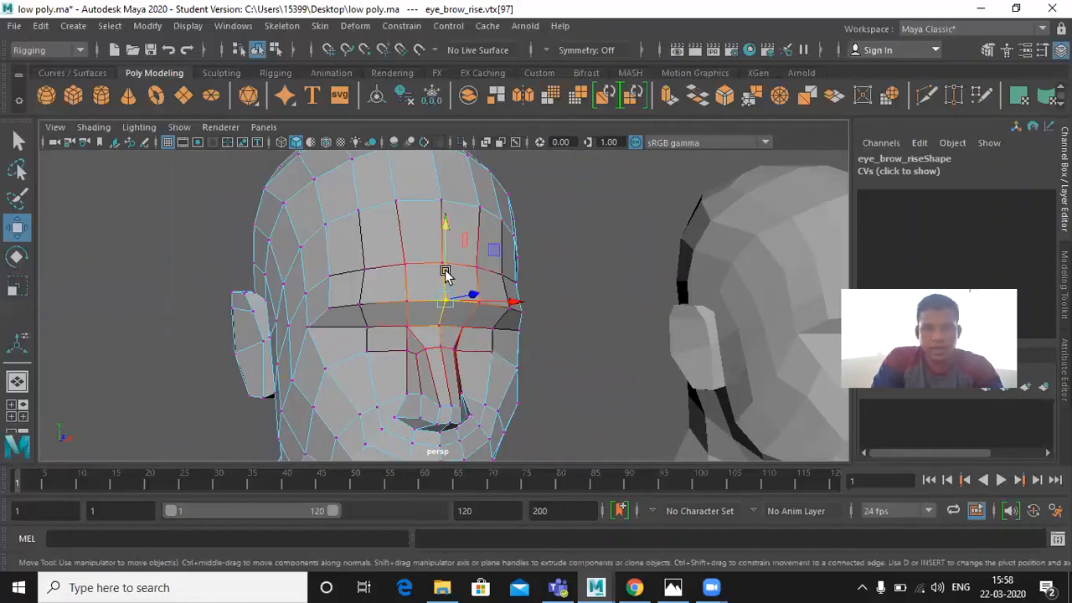
{"action": "left_click_drag", "start_coordinate": [445, 275], "coordinate": [452, 246]}
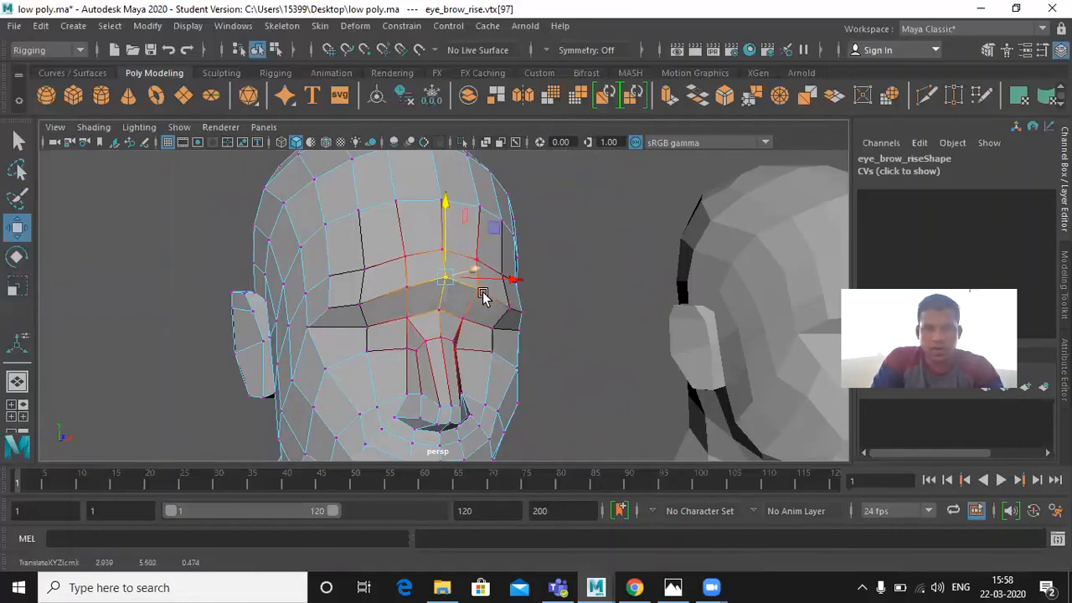
{"action": "left_click_drag", "start_coordinate": [447, 319], "coordinate": [383, 311], "text": "alt"}
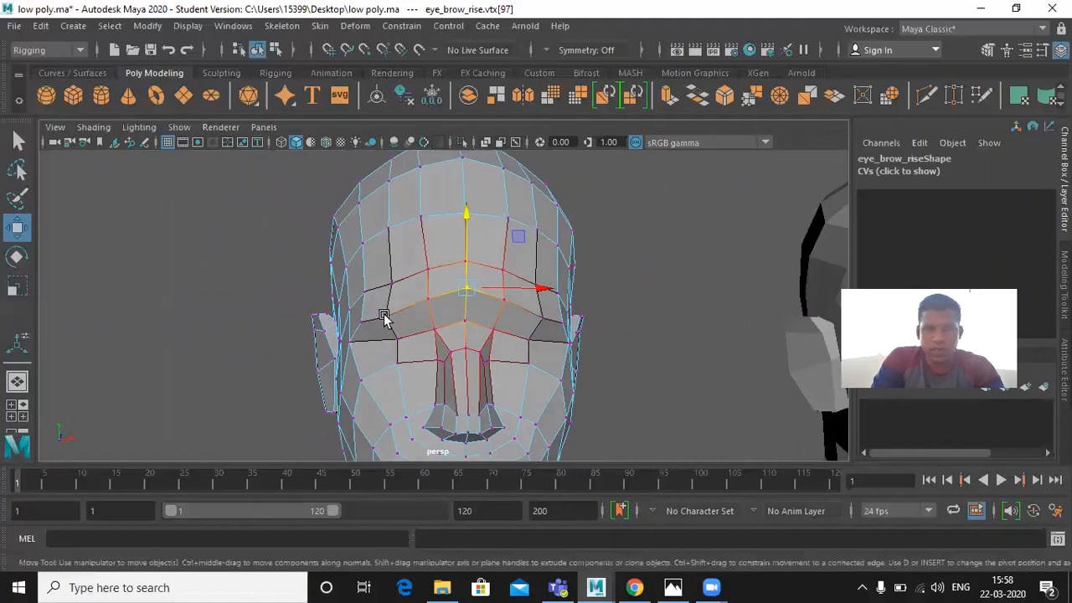
{"action": "left_click", "coordinate": [506, 271]}
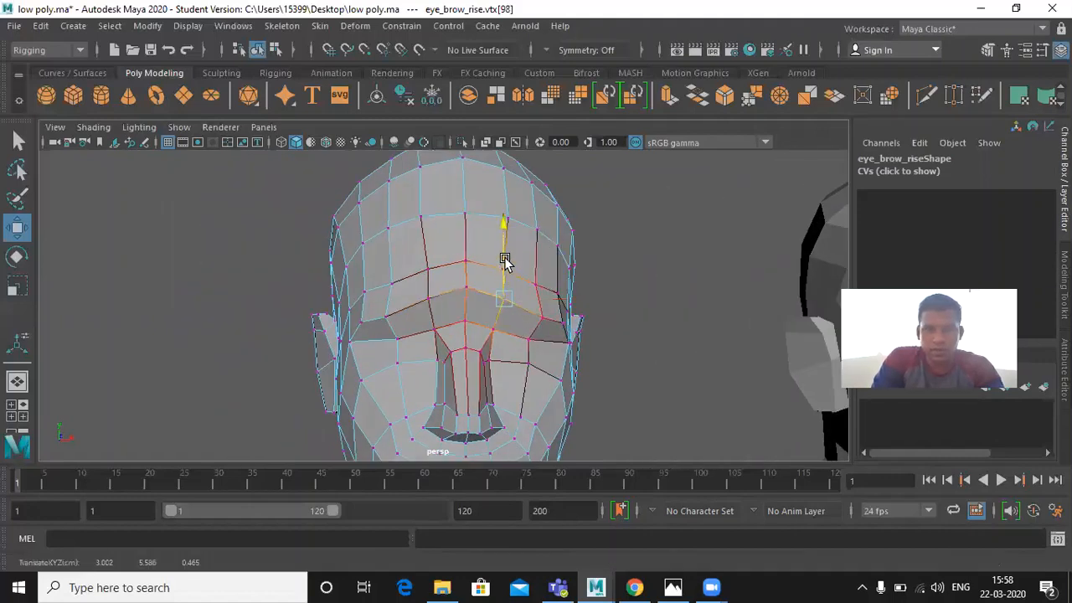
{"action": "left_click", "coordinate": [545, 313]}
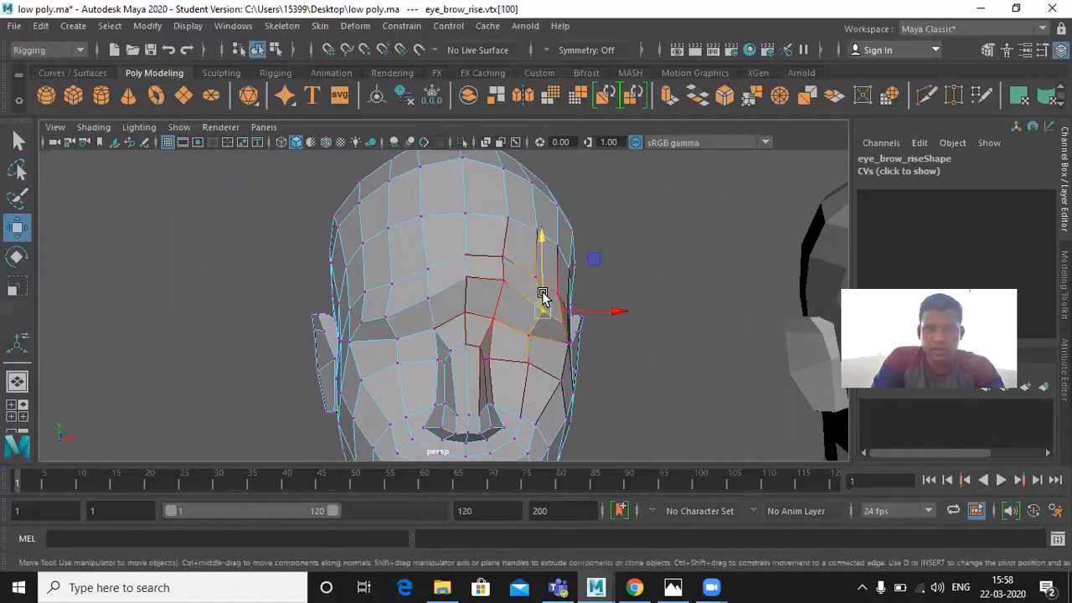
{"action": "key", "text": "ctrl+z"}
{"action": "key", "text": "ctrl+z"}
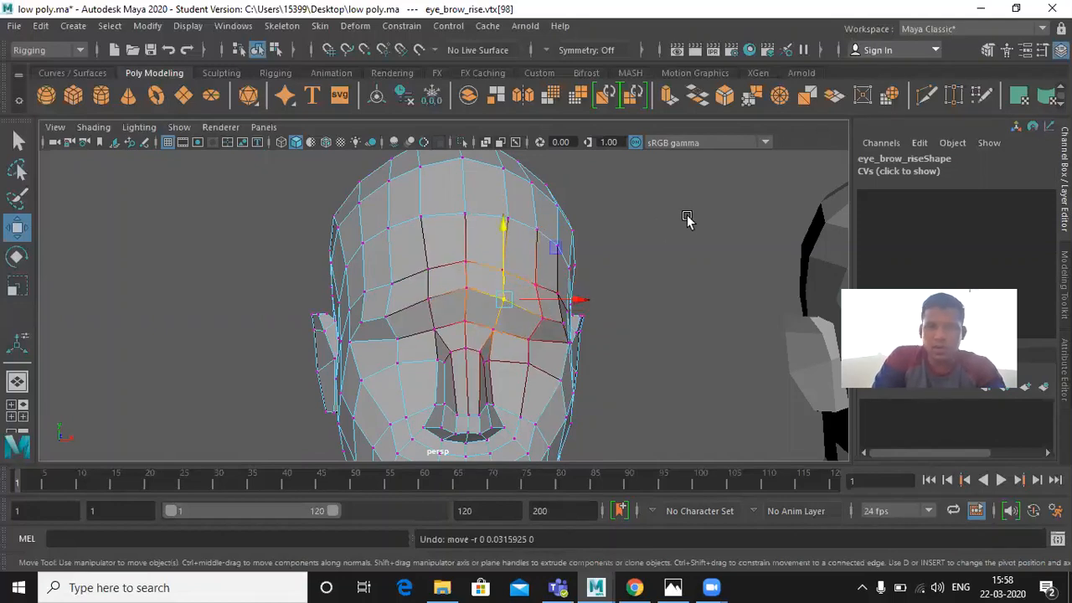
- Set the Move Tool's symmetry to Object X and close its settings
{"action": "left_click", "coordinate": [1045, 51]}
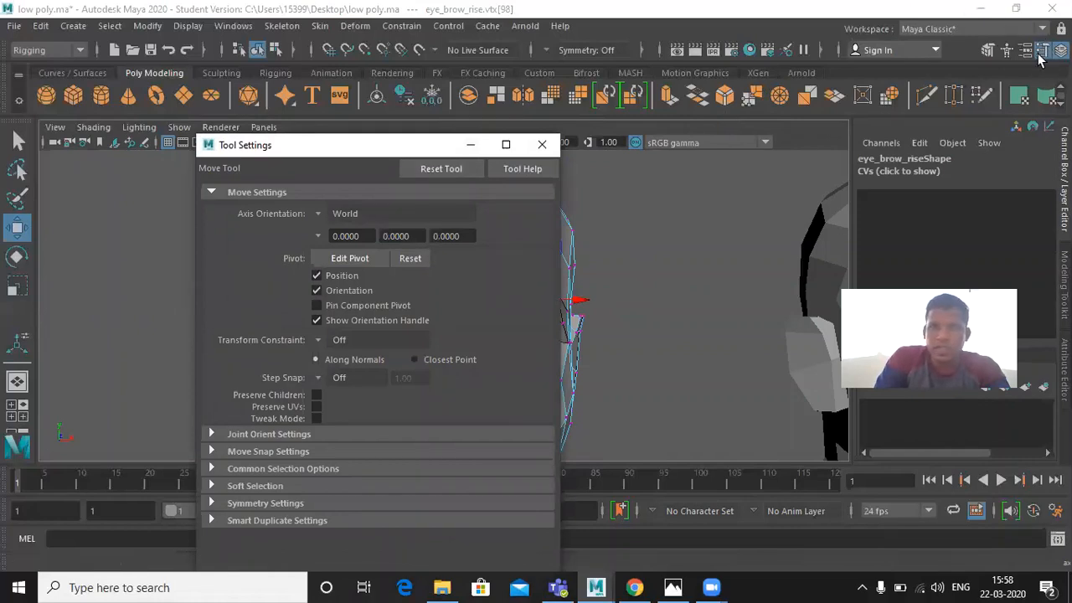
{"action": "left_click", "coordinate": [269, 503]}
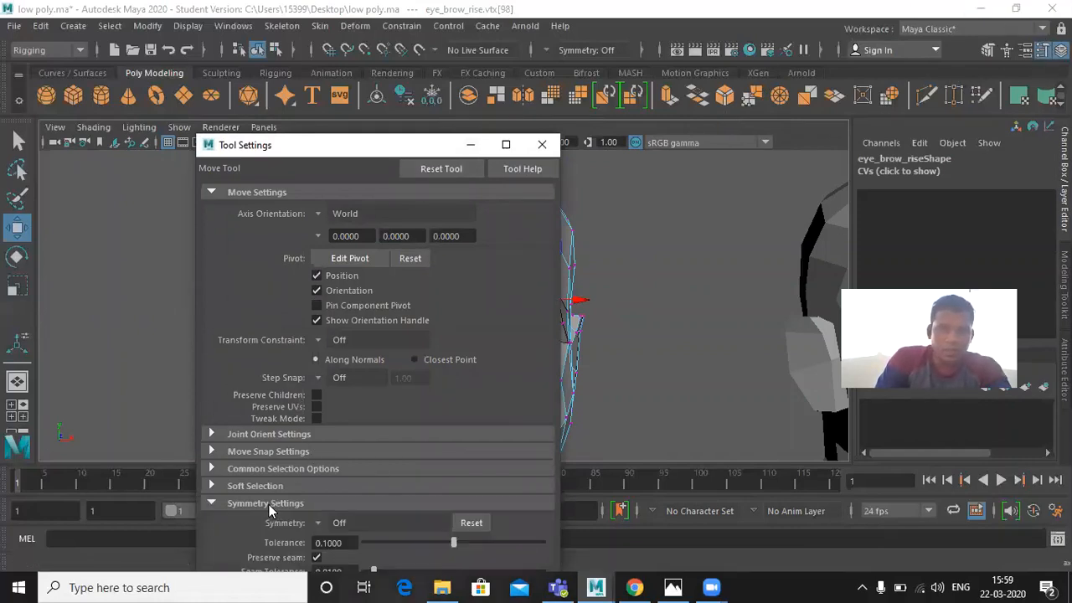
{"action": "left_click", "coordinate": [323, 524]}
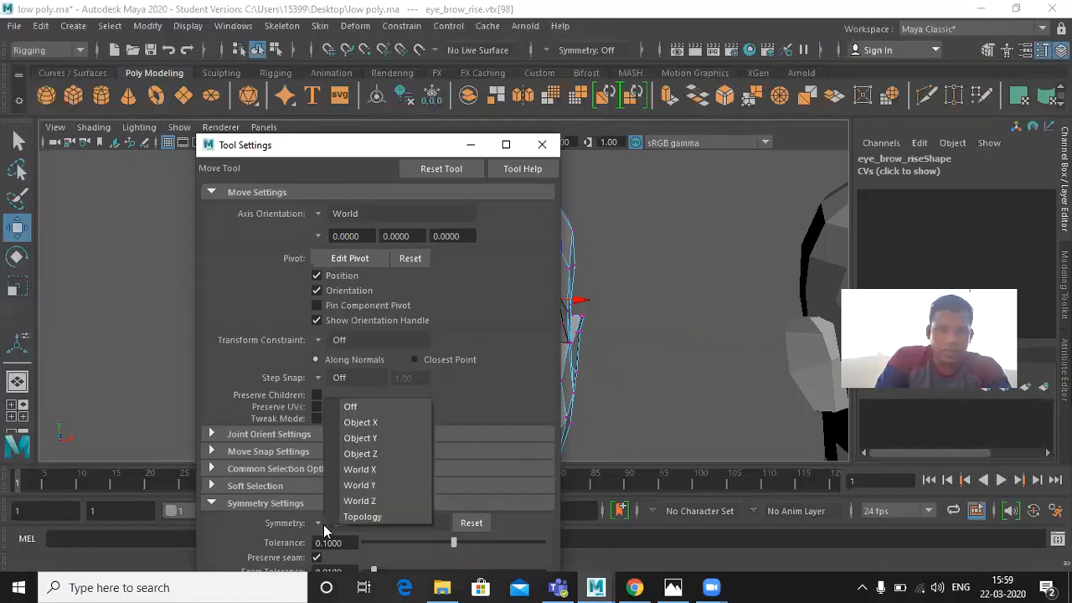
{"action": "left_click", "coordinate": [361, 422]}
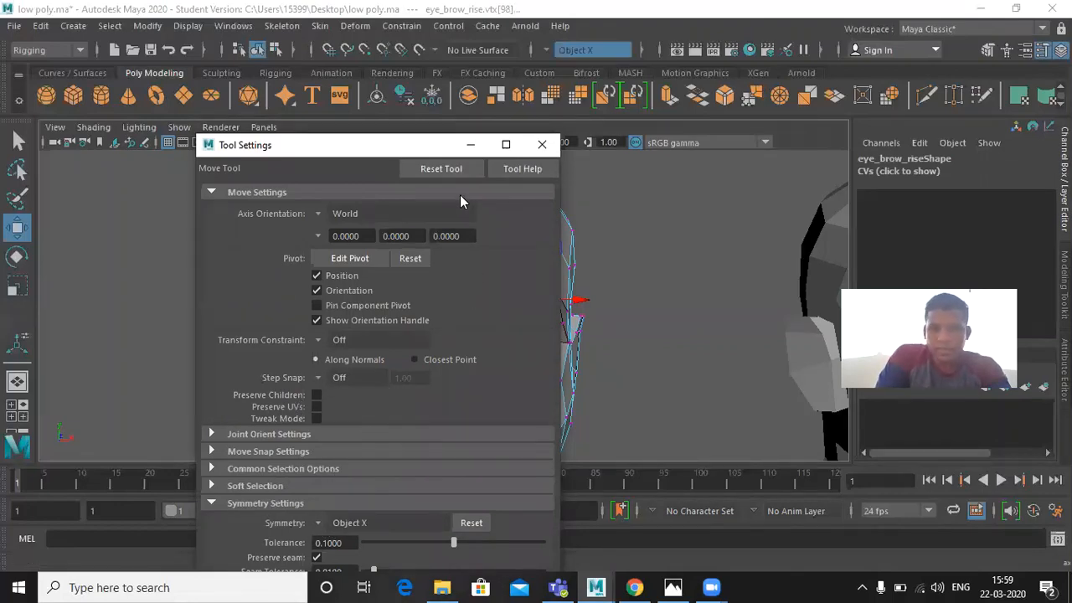
{"action": "left_click", "coordinate": [542, 144]}
- Raise the outer and inner brow vertices of the eye_brow_rise head symmetrically on both sides
{"action": "left_click", "coordinate": [536, 319]}
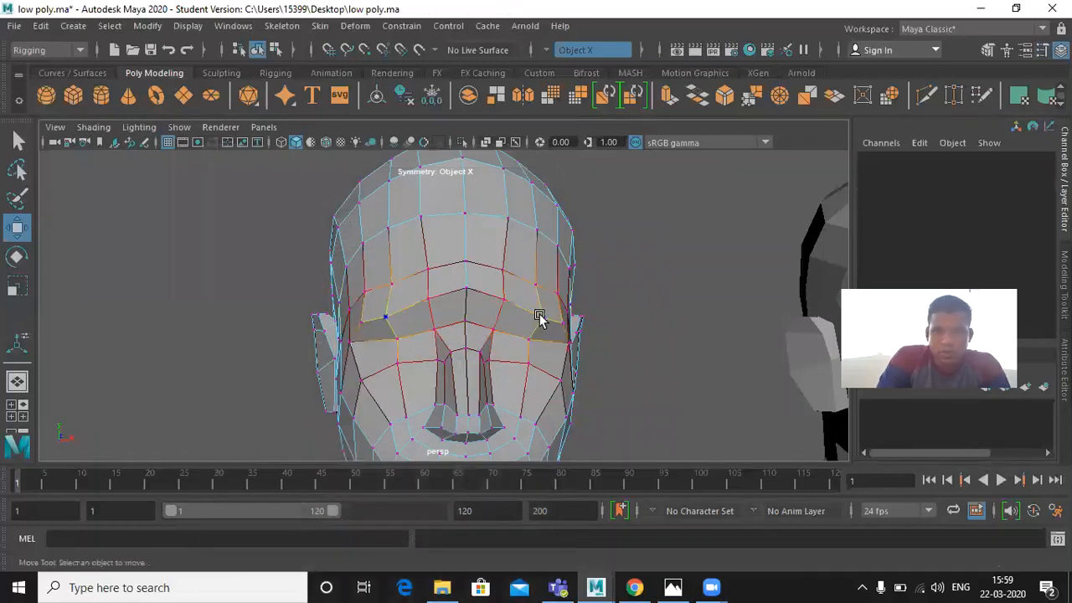
{"action": "left_click", "coordinate": [538, 319]}
{"action": "left_click_drag", "start_coordinate": [538, 299], "coordinate": [508, 260]}
{"action": "left_click", "coordinate": [505, 290]}
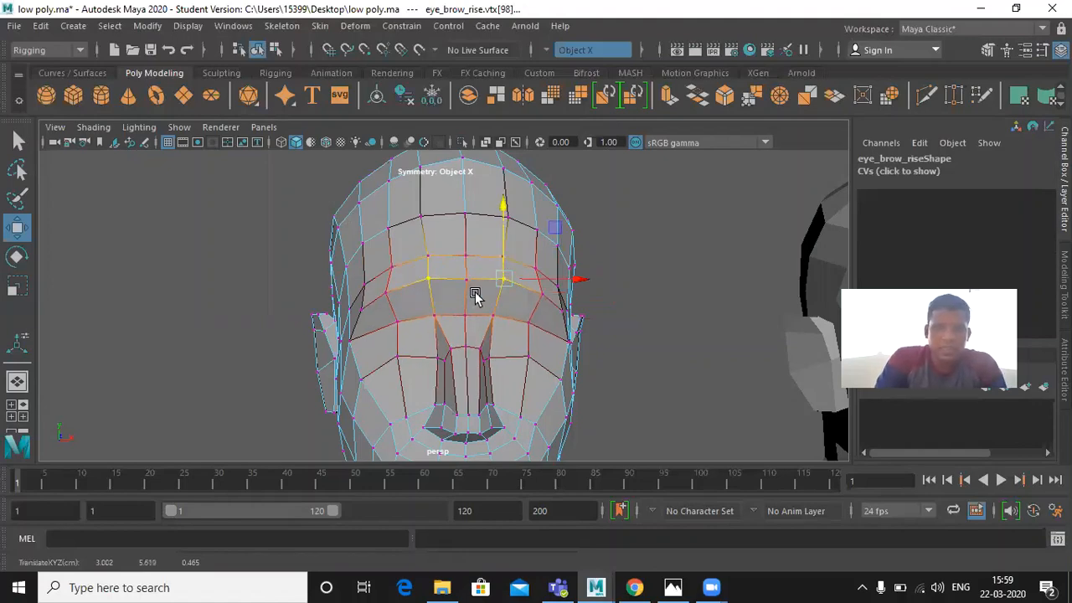
- Raise the central forehead vertex just above the brow of the eye_brow_rise head
{"action": "left_click_drag", "start_coordinate": [475, 292], "coordinate": [541, 310], "text": "alt"}
{"action": "left_click_drag", "start_coordinate": [359, 292], "coordinate": [395, 317], "text": "alt"}
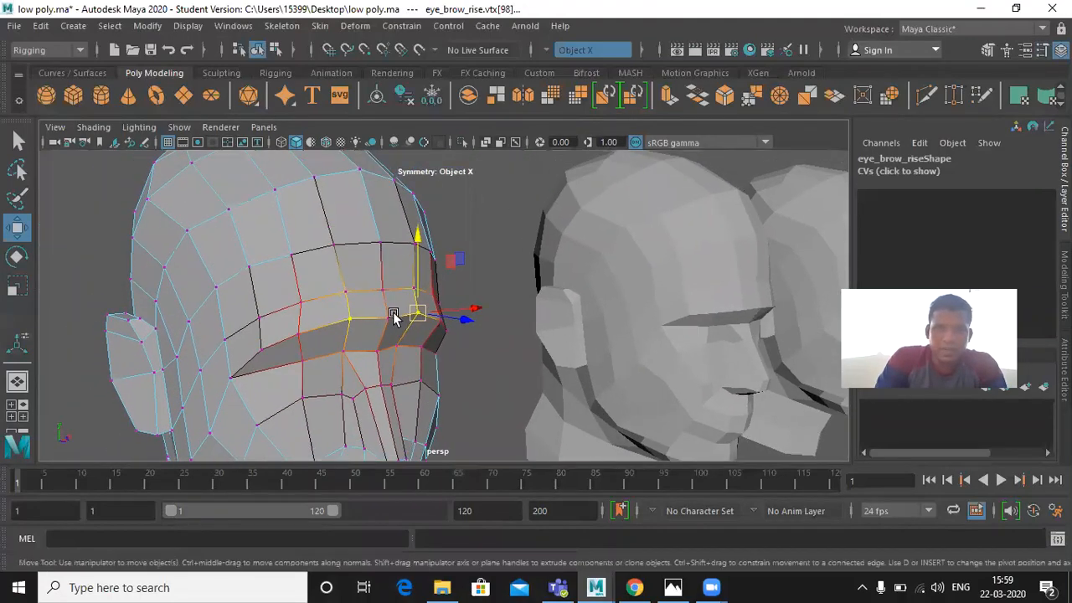
{"action": "left_click", "coordinate": [379, 287]}
{"action": "left_click_drag", "start_coordinate": [384, 267], "coordinate": [389, 253]}
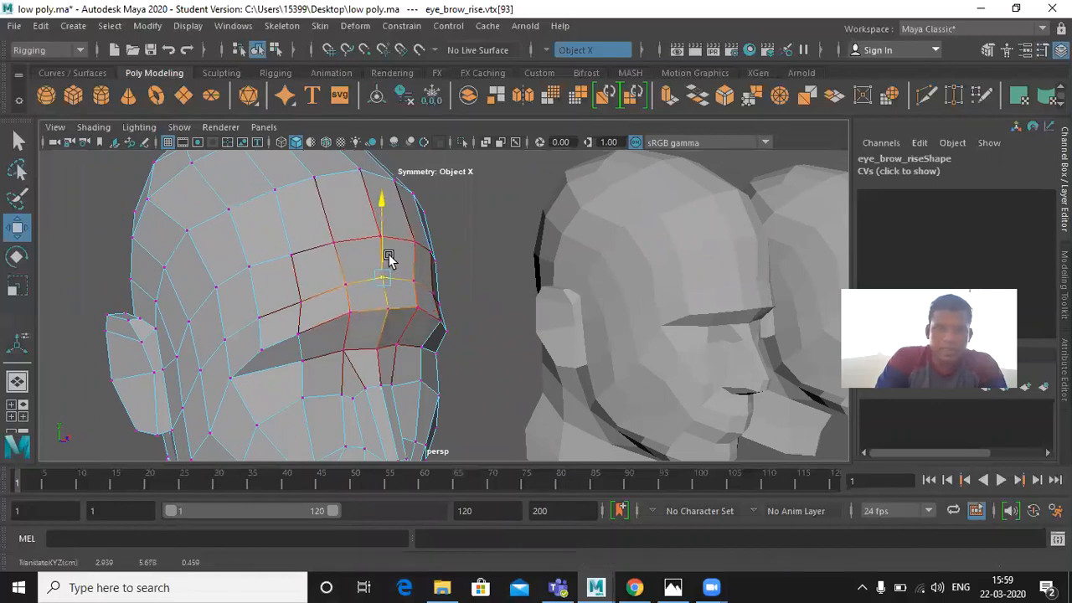
- Return the eye_brow_rise head to object mode
{"action": "scroll", "coordinate": [459, 325], "scroll_direction": "down", "scroll_amount": 3}
{"action": "left_click_drag", "start_coordinate": [447, 337], "coordinate": [382, 331], "text": "alt"}
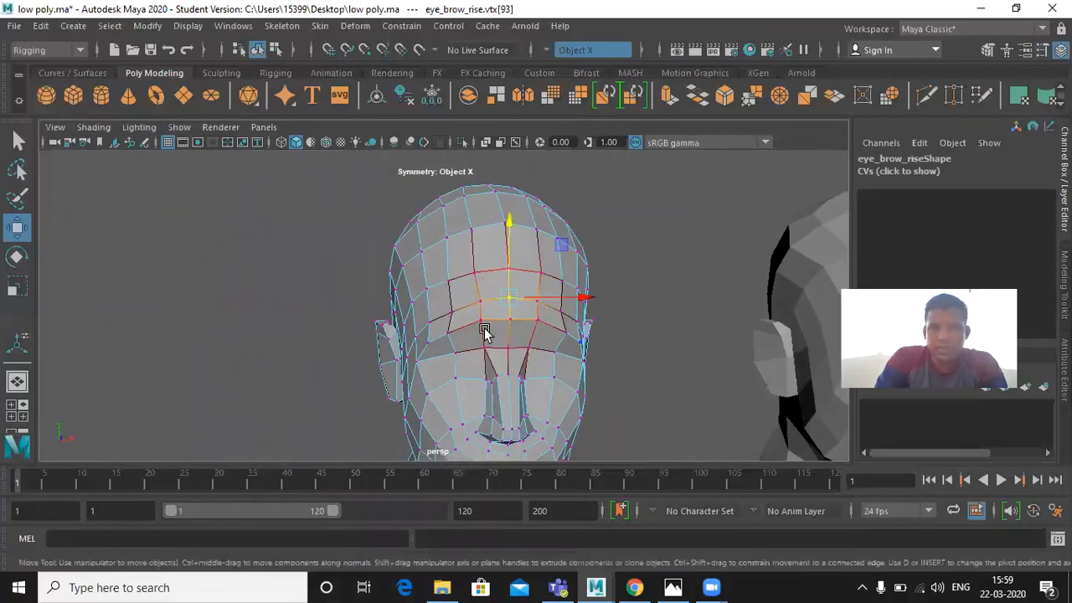
{"action": "middle_click_drag", "start_coordinate": [423, 333], "coordinate": [259, 346], "text": "alt"}
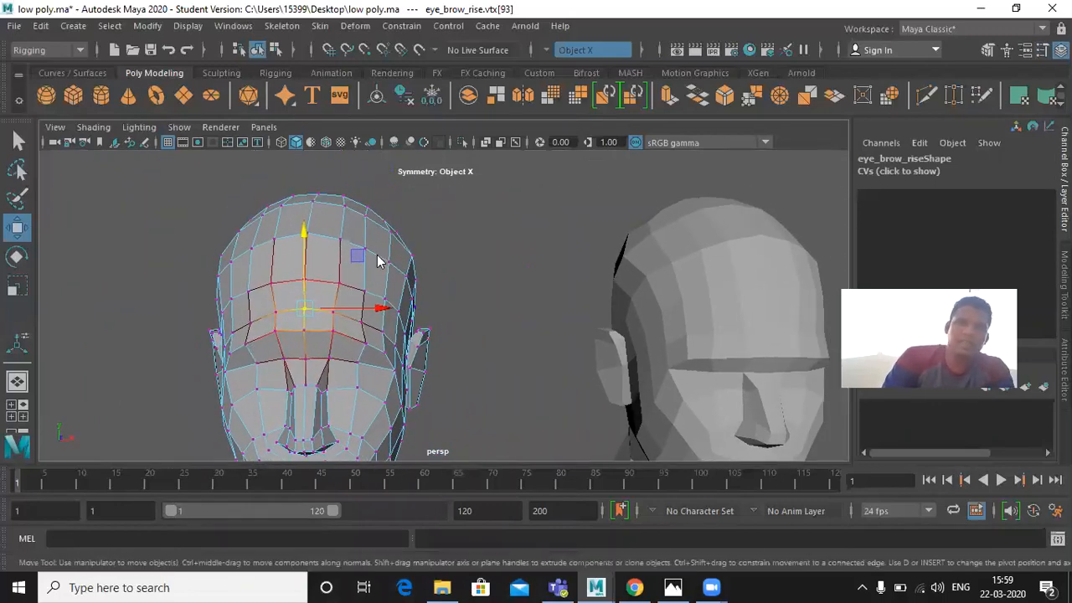
{"action": "right_click_drag", "start_coordinate": [410, 223], "coordinate": [446, 135]}
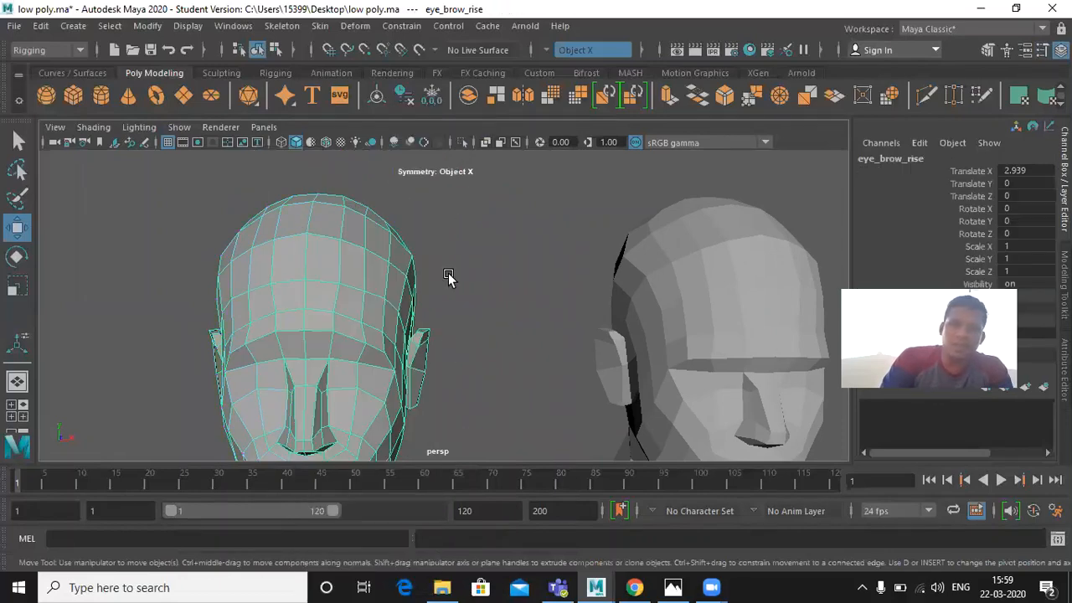
{"action": "left_click", "coordinate": [447, 276]}
{"action": "left_click", "coordinate": [413, 343]}
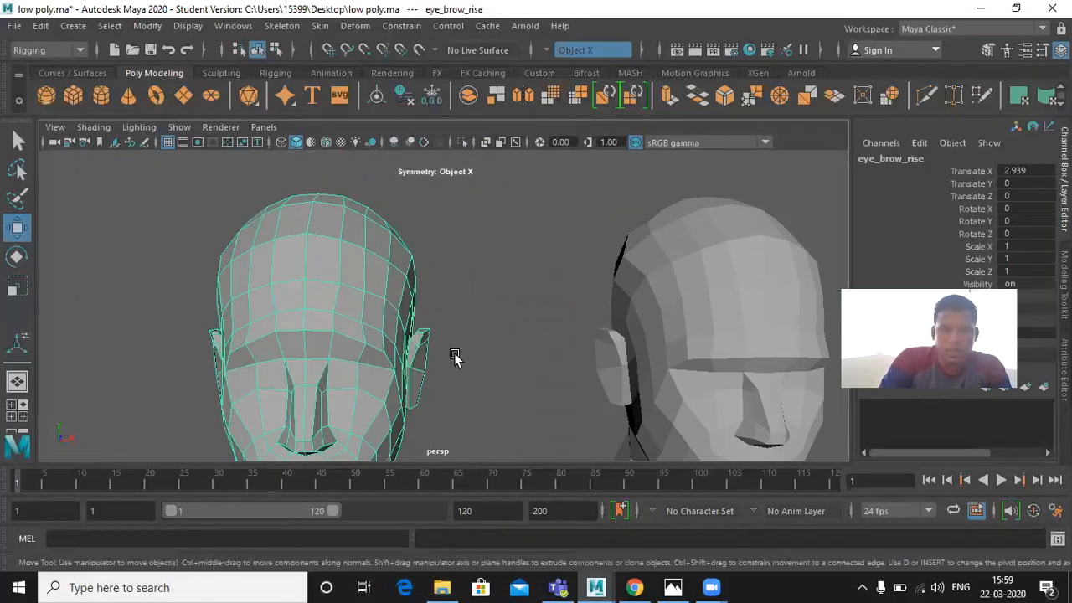
- Select the eyebrow_down head and switch it to vertex editing
{"action": "left_click_drag", "start_coordinate": [453, 357], "coordinate": [473, 348], "text": "alt"}
{"action": "left_click", "coordinate": [541, 314]}
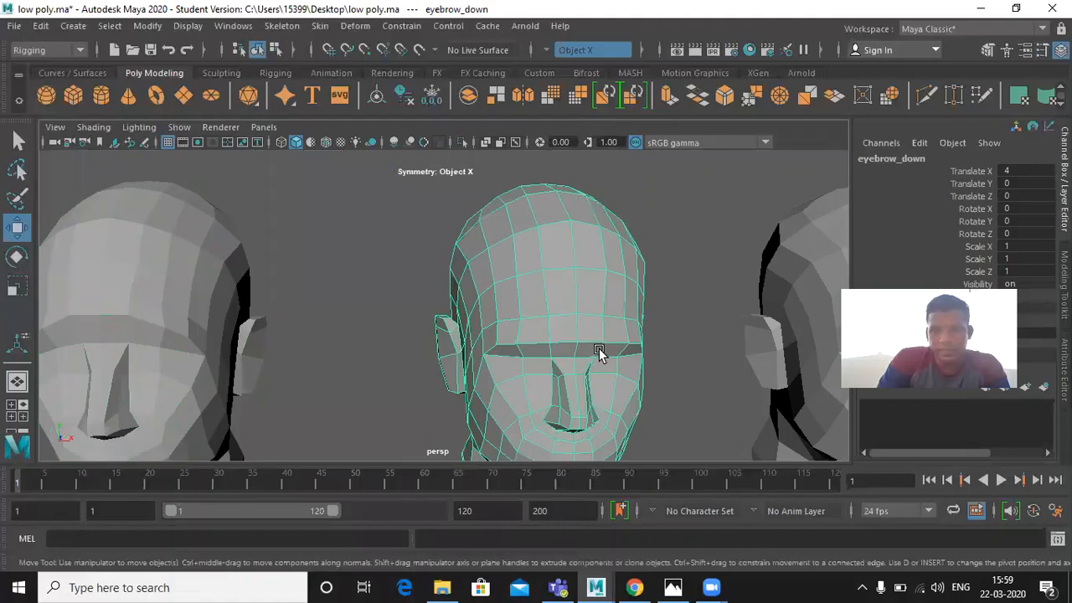
{"action": "left_click_drag", "start_coordinate": [599, 348], "coordinate": [462, 269], "text": "alt"}
{"action": "right_click_drag", "start_coordinate": [462, 268], "coordinate": [417, 157]}
- Lower the centre, inner and outer brow vertices of the eyebrow_down head symmetrically along Y
{"action": "left_click", "coordinate": [470, 327]}
{"action": "left_click_drag", "start_coordinate": [471, 275], "coordinate": [472, 287]}
{"action": "left_click", "coordinate": [503, 338]}
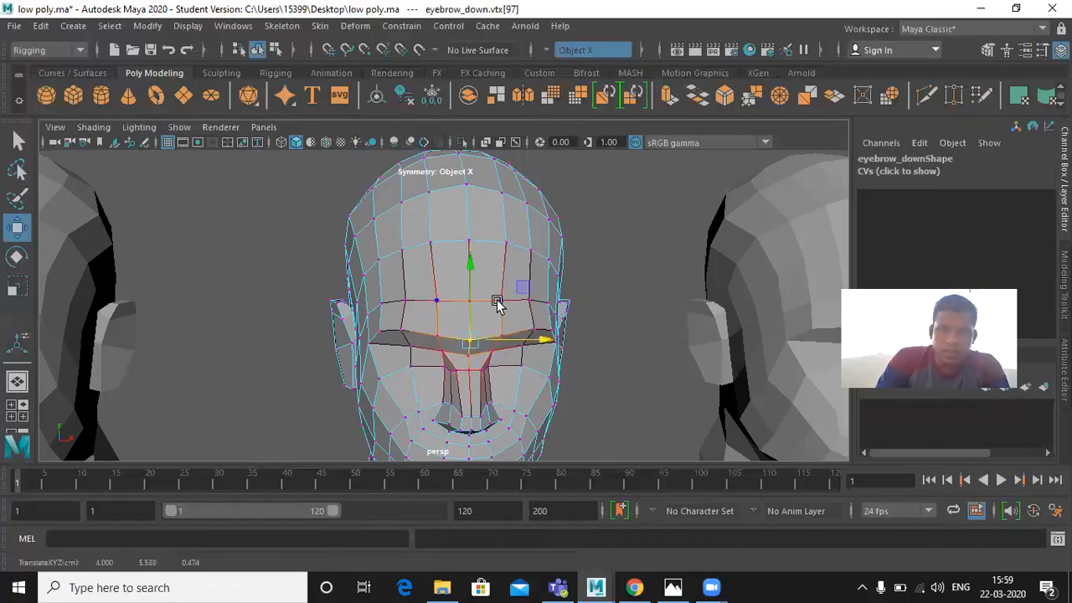
{"action": "left_click", "coordinate": [501, 336]}
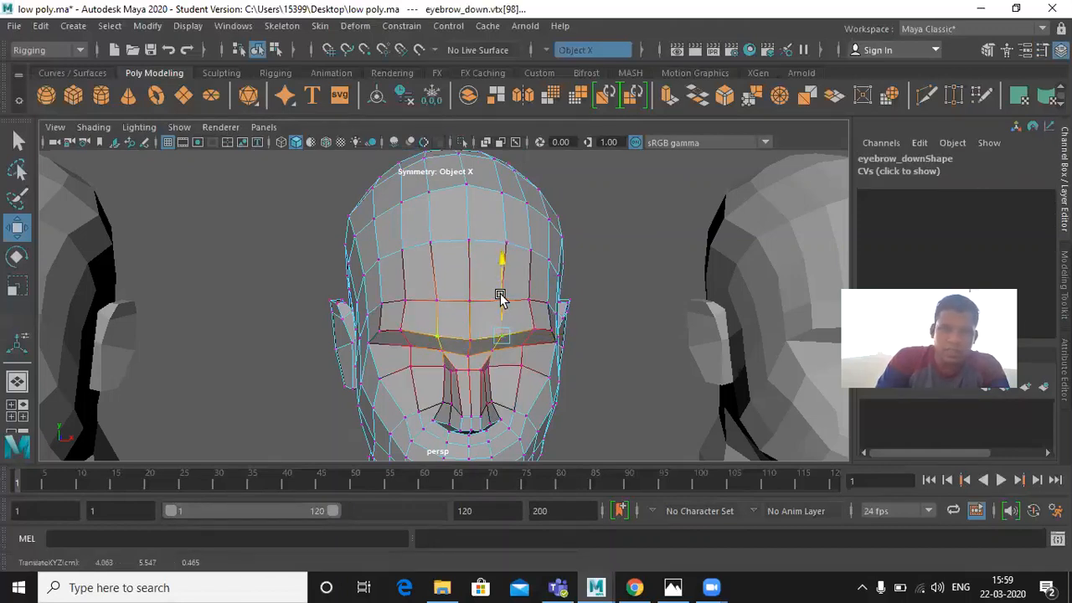
{"action": "left_click_drag", "start_coordinate": [503, 291], "coordinate": [535, 308]}
{"action": "left_click", "coordinate": [533, 335]}
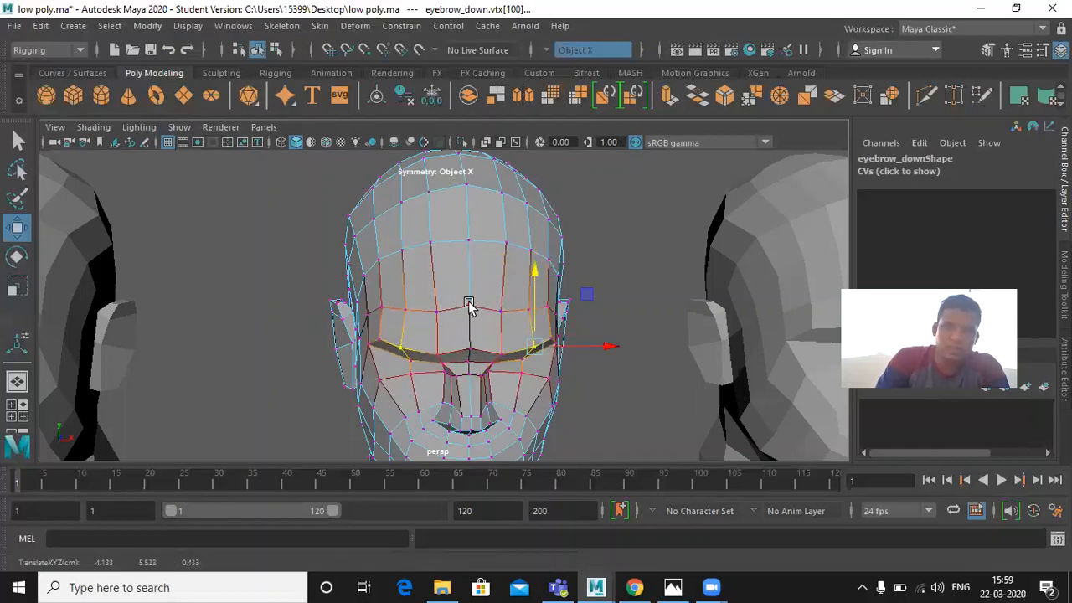
- Pull down the row of forehead vertices above the brow on the eyebrow_down head, from the centre outward on both sides
{"action": "left_click", "coordinate": [469, 306]}
{"action": "left_click_drag", "start_coordinate": [470, 282], "coordinate": [528, 291]}
{"action": "left_click", "coordinate": [499, 322]}
{"action": "left_click", "coordinate": [530, 315]}
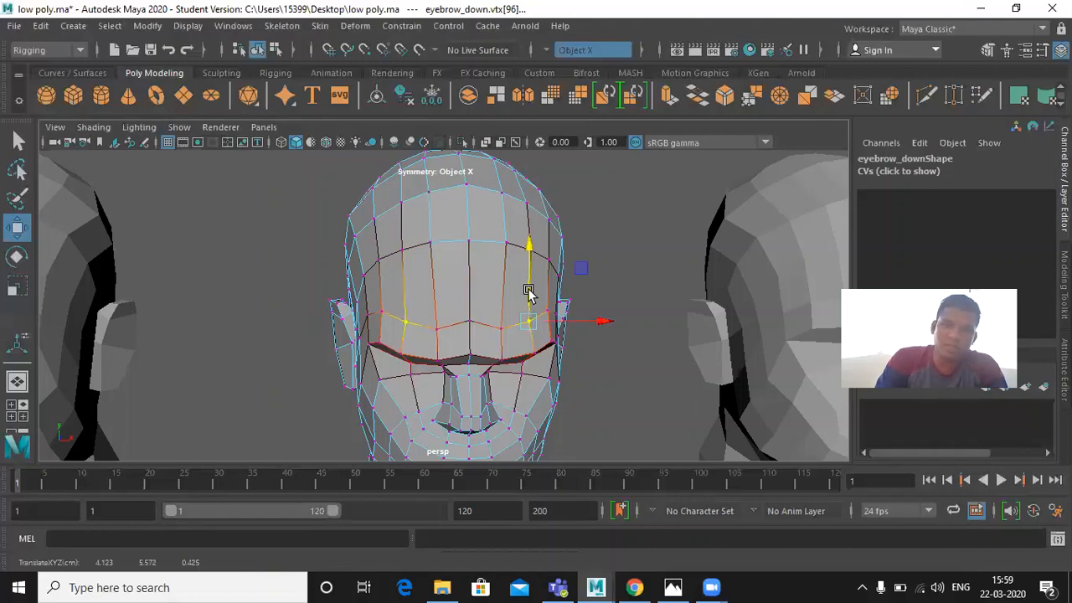
{"action": "left_click_drag", "start_coordinate": [478, 318], "coordinate": [382, 339], "text": "alt"}
{"action": "middle_click_drag", "start_coordinate": [432, 308], "coordinate": [250, 299], "text": "alt"}
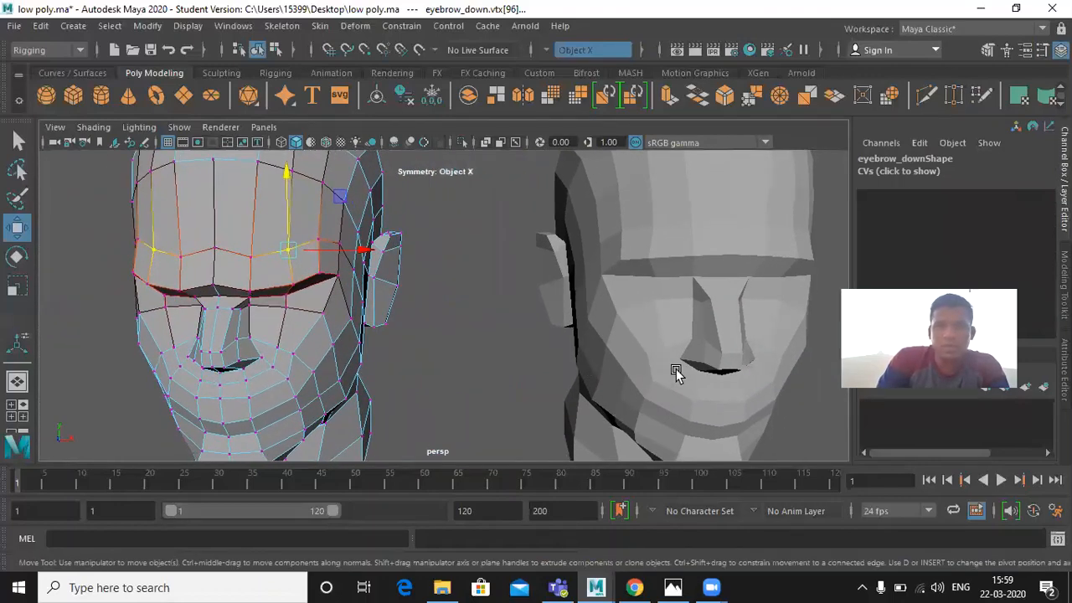
- Select the smile head and switch it to vertex editing
{"action": "left_click", "coordinate": [676, 369]}
{"action": "left_click_drag", "start_coordinate": [742, 371], "coordinate": [493, 343], "text": "alt"}
{"action": "scroll", "coordinate": [637, 351], "scroll_direction": "up", "scroll_amount": 3}
{"action": "scroll", "coordinate": [645, 356], "scroll_direction": "down", "scroll_amount": 3}
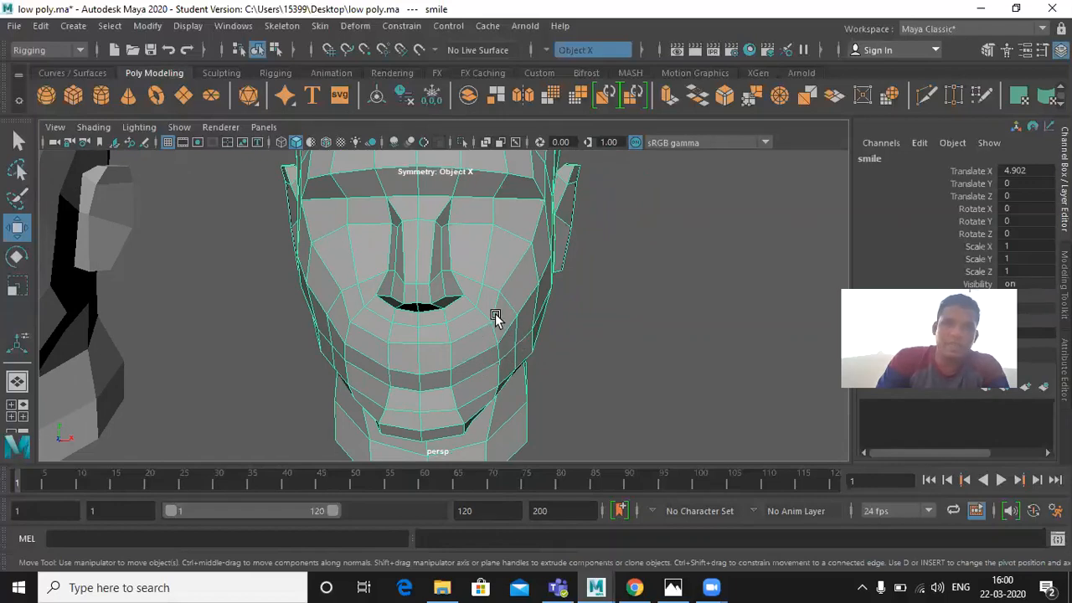
{"action": "right_click_drag", "start_coordinate": [496, 322], "coordinate": [457, 155]}
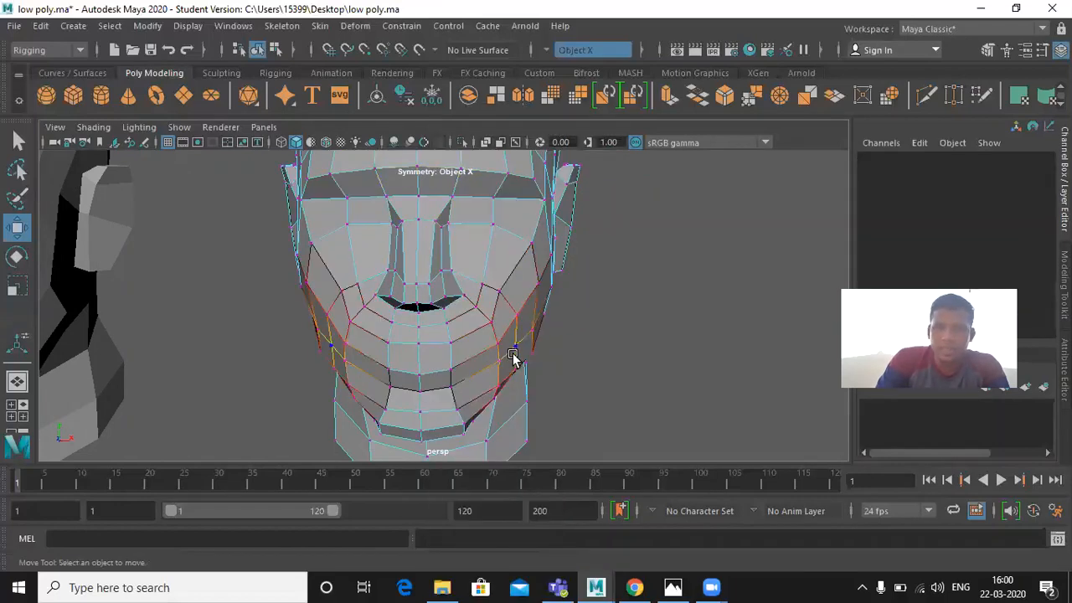
- Raise the outer jaw vertices of the smile head slightly and pull the inner cheek vertices outward and up symmetrically
{"action": "left_click", "coordinate": [532, 331]}
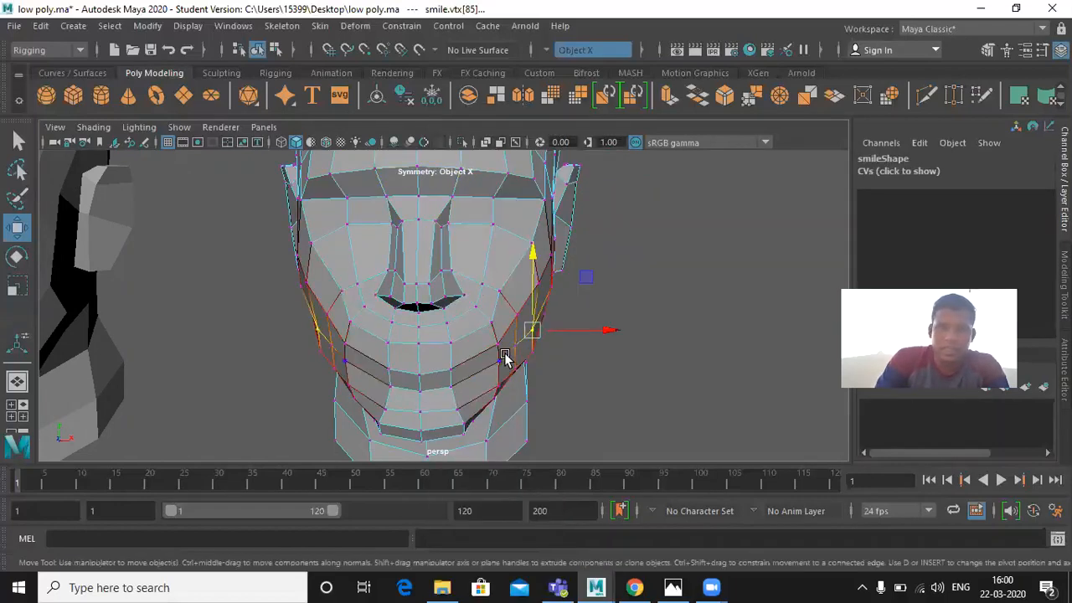
{"action": "left_click_drag", "start_coordinate": [533, 306], "coordinate": [535, 296]}
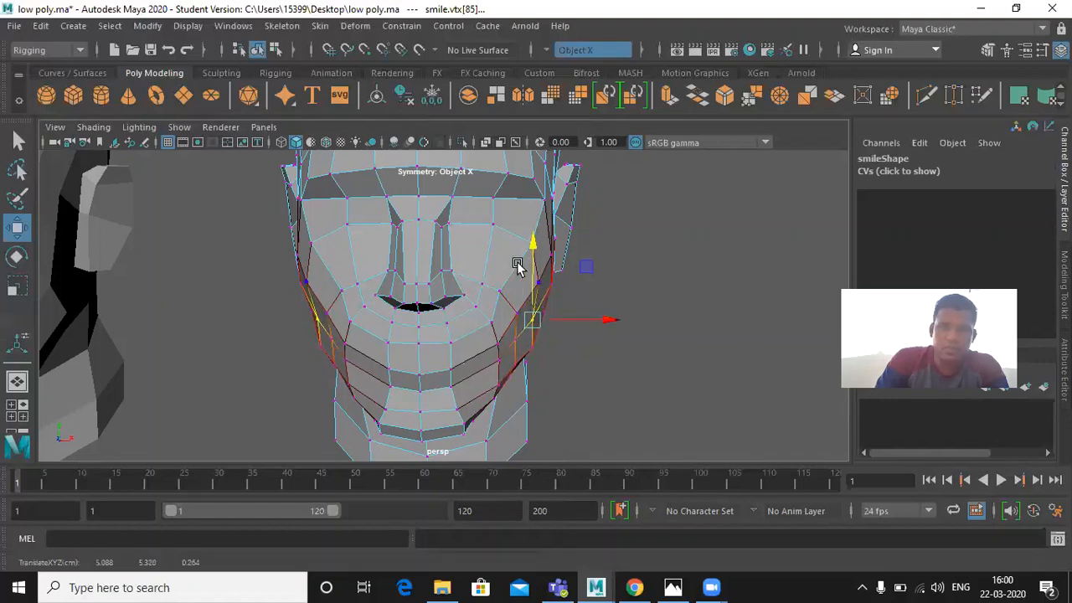
{"action": "left_click", "coordinate": [504, 289]}
{"action": "left_click", "coordinate": [533, 241]}
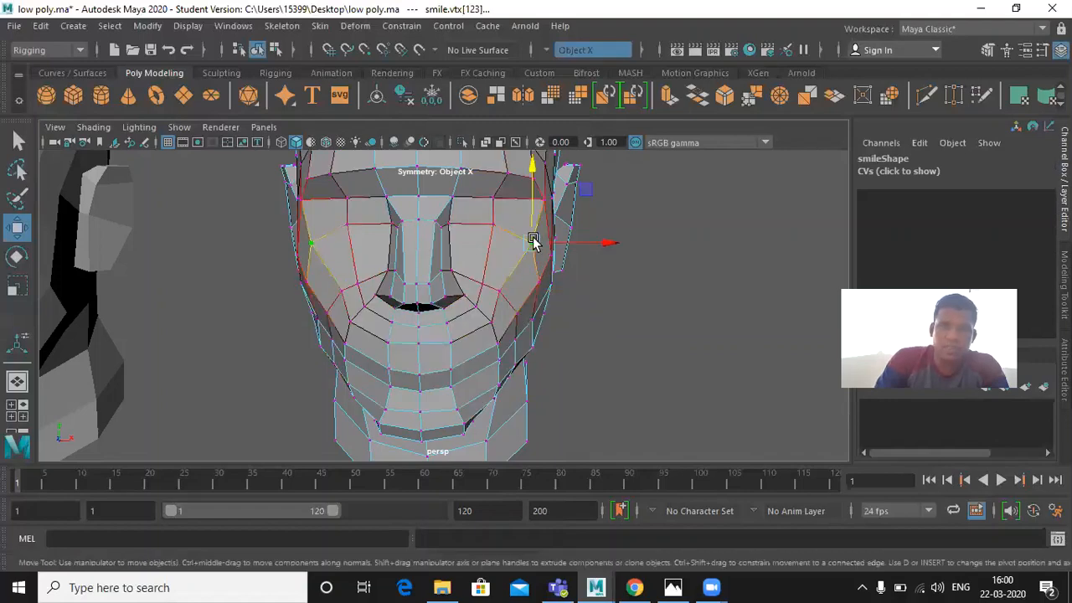
{"action": "left_click", "coordinate": [500, 289]}
{"action": "left_click_drag", "start_coordinate": [536, 288], "coordinate": [547, 288]}
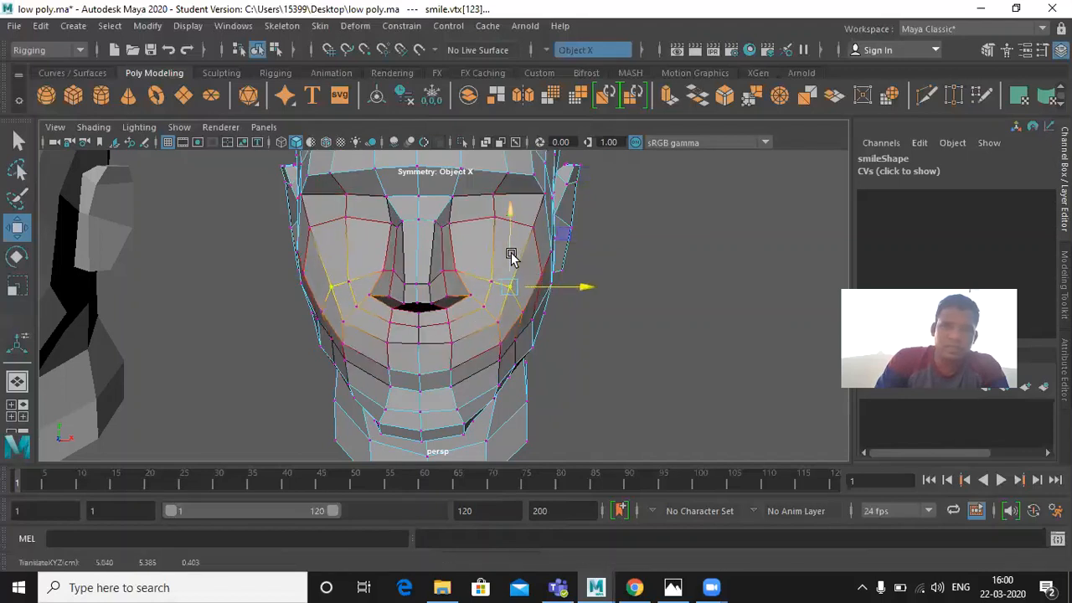
{"action": "left_click_drag", "start_coordinate": [511, 249], "coordinate": [519, 232]}
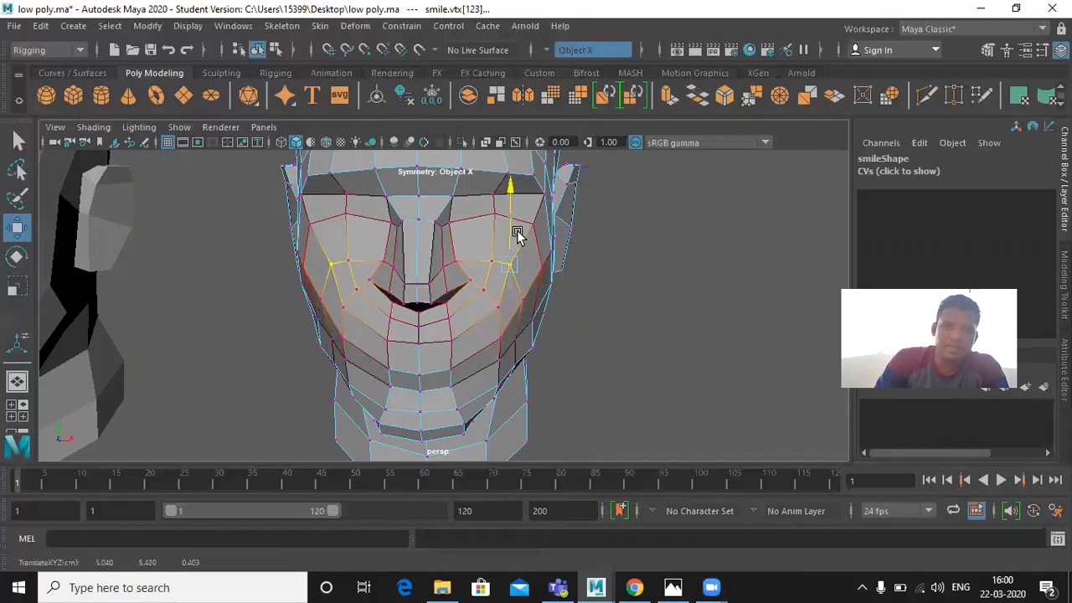
- Raise the outer cheek, lower cheek and lower mouth vertices of the smile head symmetrically along Y
{"action": "left_click", "coordinate": [525, 303]}
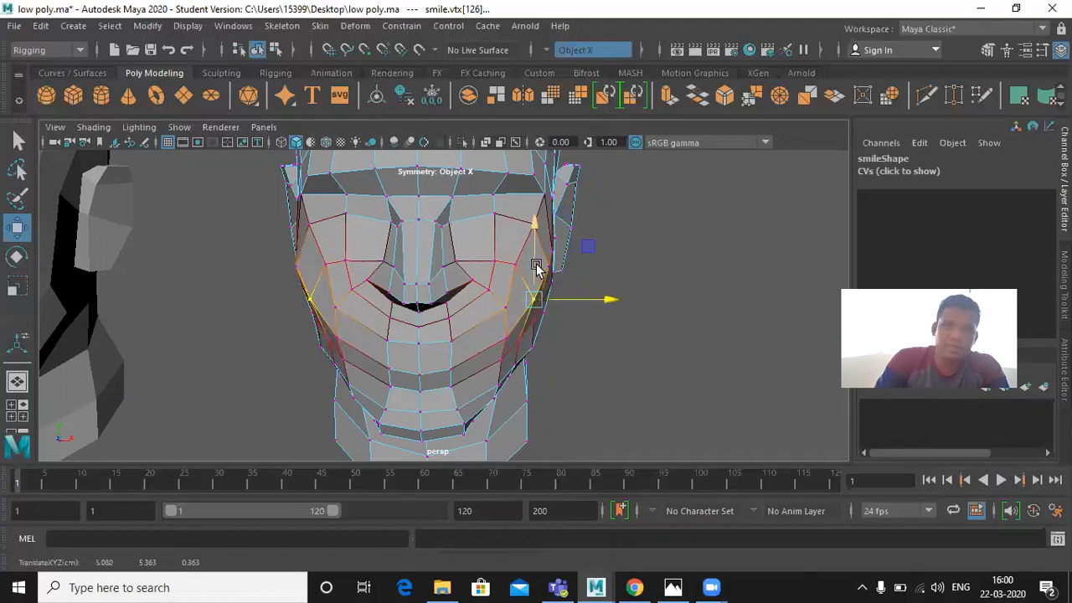
{"action": "left_click_drag", "start_coordinate": [541, 276], "coordinate": [534, 240]}
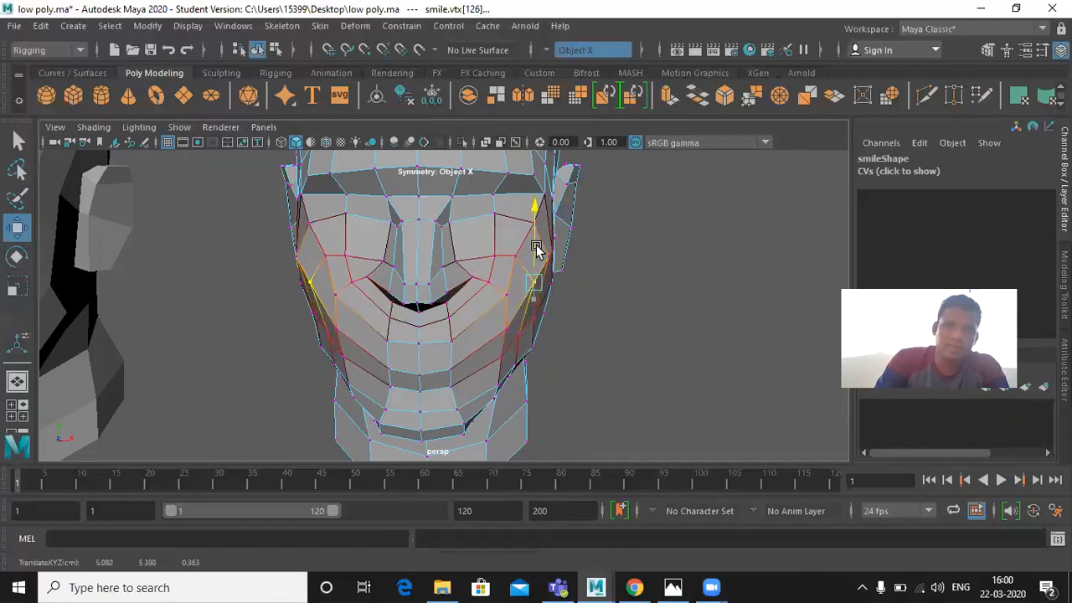
{"action": "left_click", "coordinate": [511, 328]}
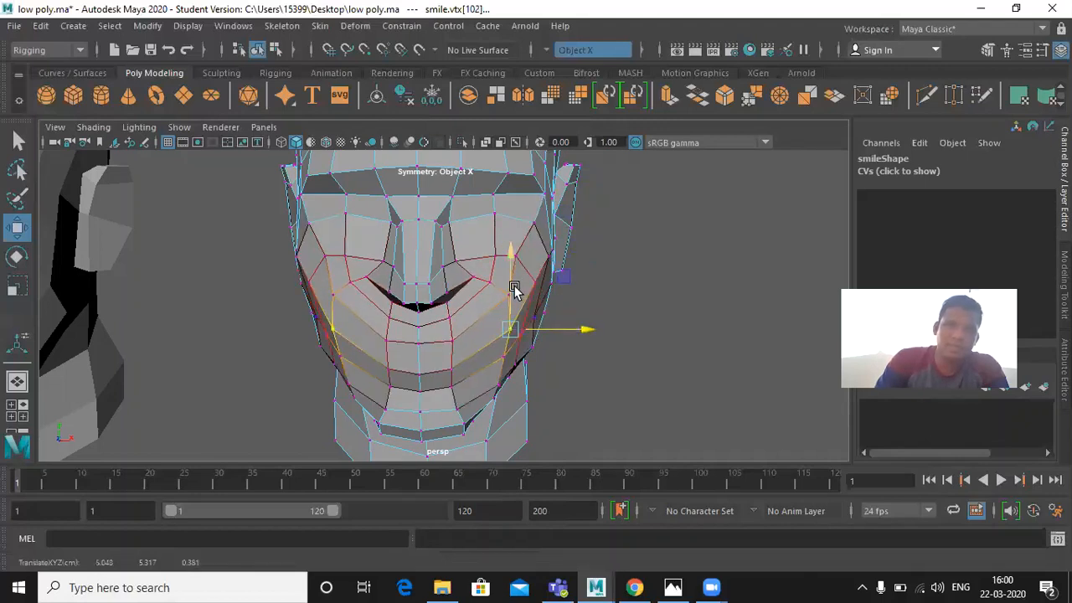
{"action": "left_click_drag", "start_coordinate": [513, 289], "coordinate": [517, 272]}
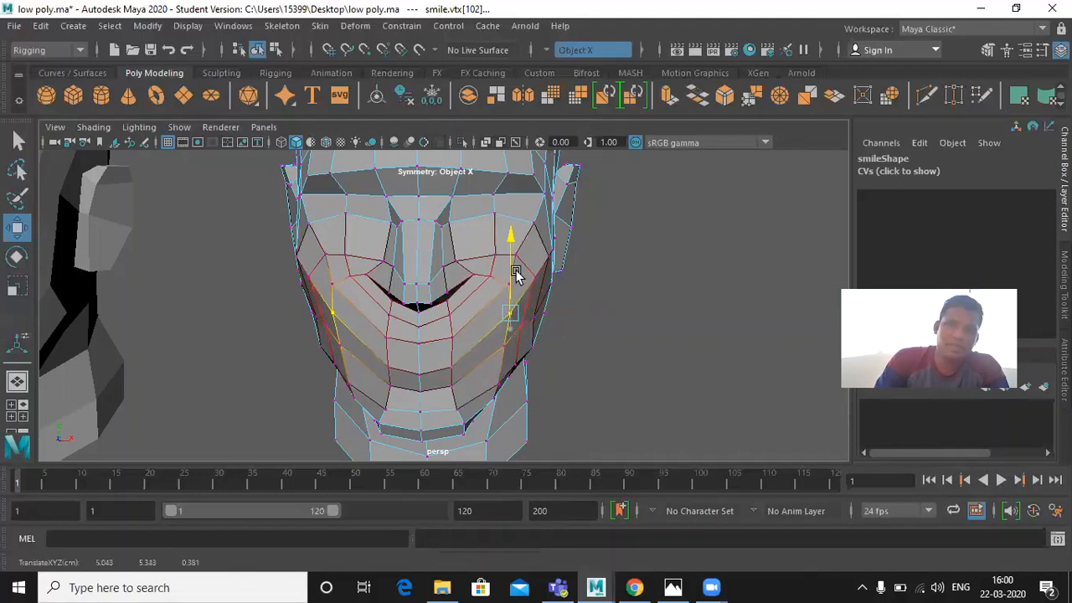
{"action": "left_click", "coordinate": [451, 368]}
{"action": "left_click_drag", "start_coordinate": [501, 365], "coordinate": [472, 320]}
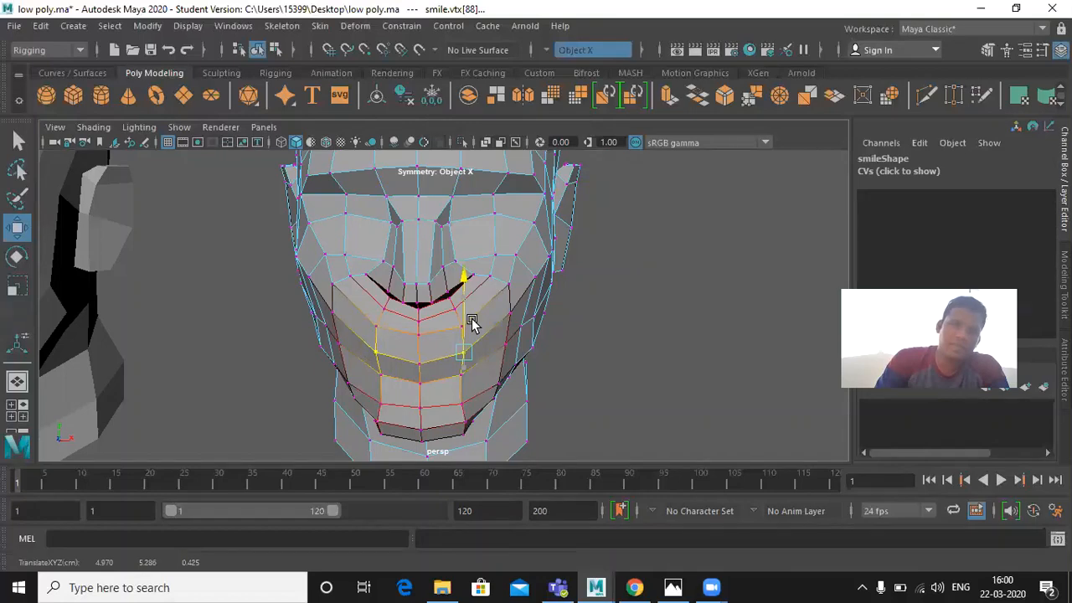
- Return the smile head to object mode and deselect it
{"action": "scroll", "coordinate": [552, 314], "scroll_direction": "down", "scroll_amount": 5}
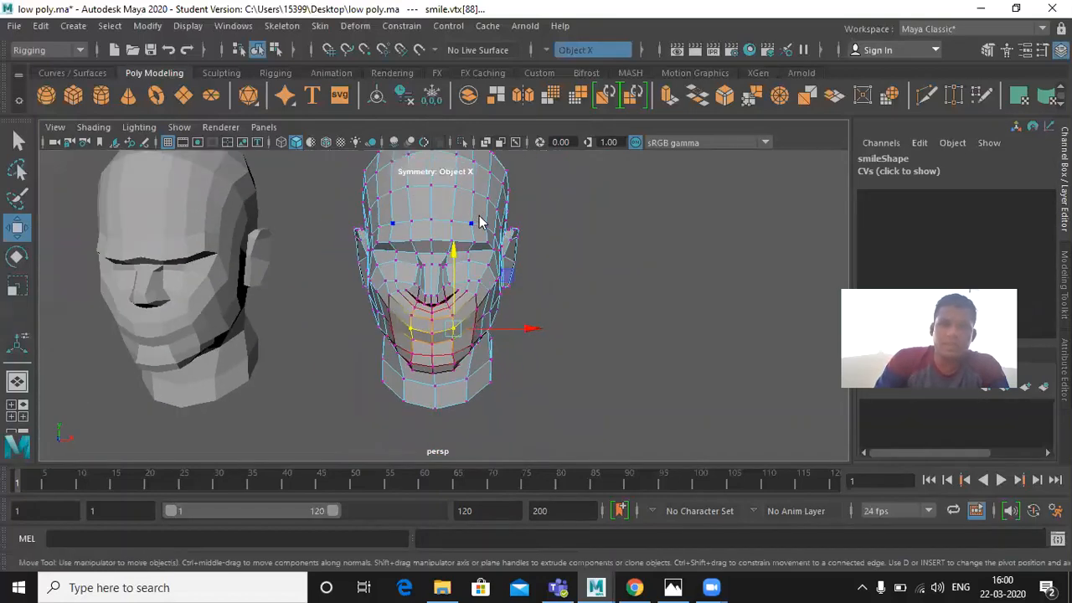
{"action": "right_click_drag", "start_coordinate": [479, 222], "coordinate": [559, 140]}
{"action": "left_click", "coordinate": [591, 299]}
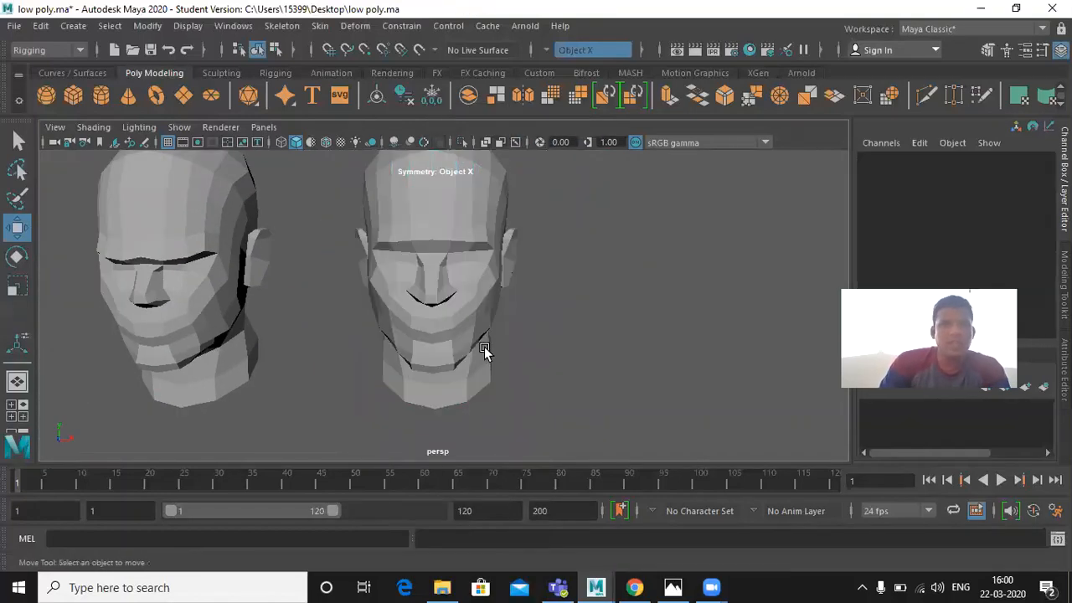
- Select the three expression heads as targets and add the character's own head to the selection last
{"action": "scroll", "coordinate": [484, 351], "scroll_direction": "down", "scroll_amount": 3}
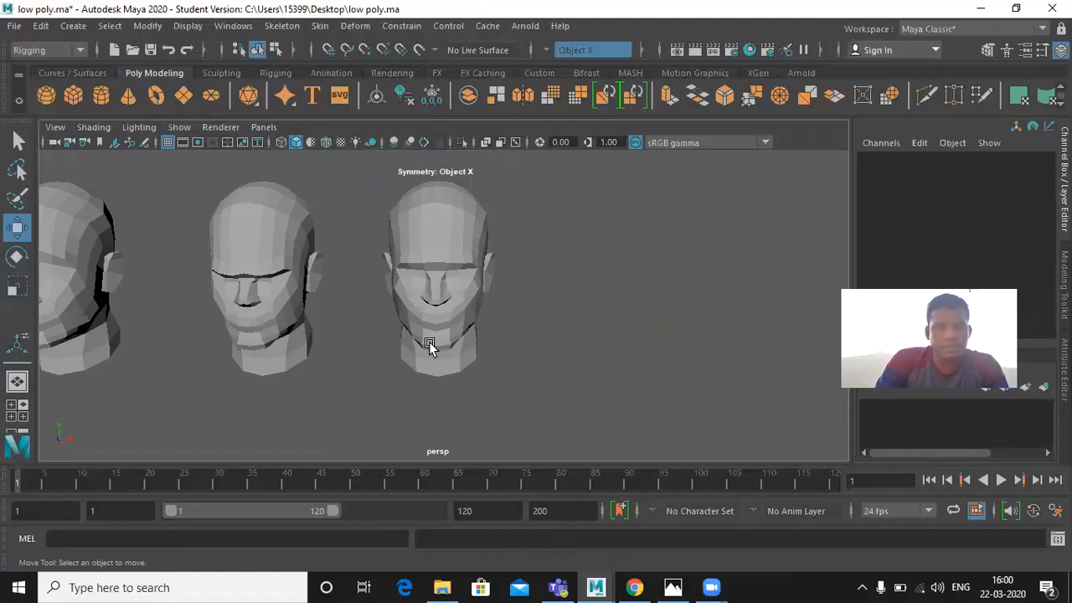
{"action": "left_click_drag", "start_coordinate": [429, 342], "coordinate": [583, 361], "text": "alt"}
{"action": "left_click_drag", "start_coordinate": [486, 351], "coordinate": [696, 374], "text": "alt"}
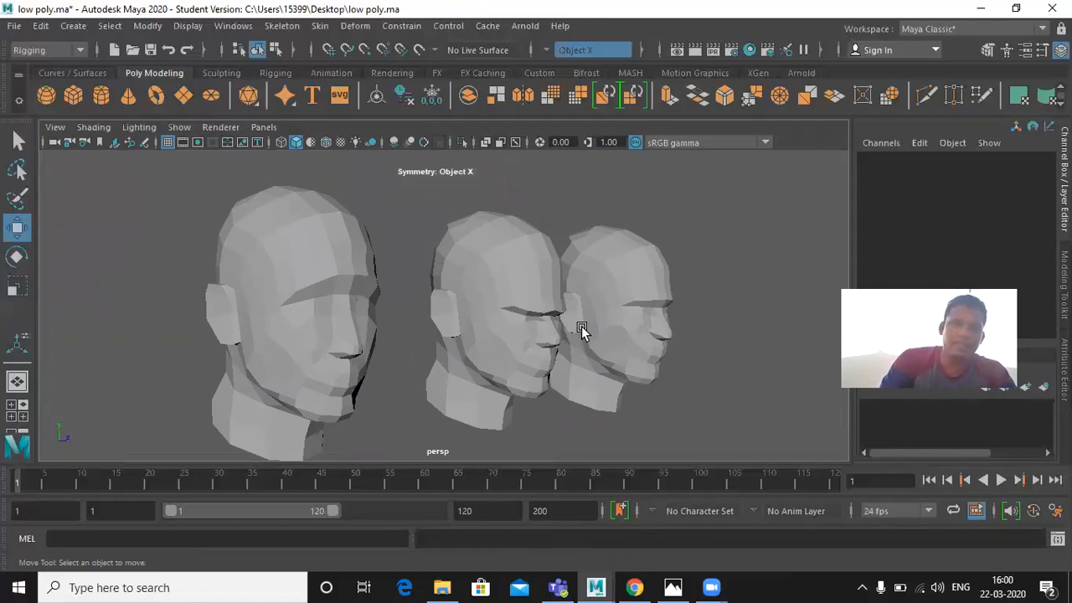
{"action": "scroll", "coordinate": [612, 341], "scroll_direction": "down", "scroll_amount": 4}
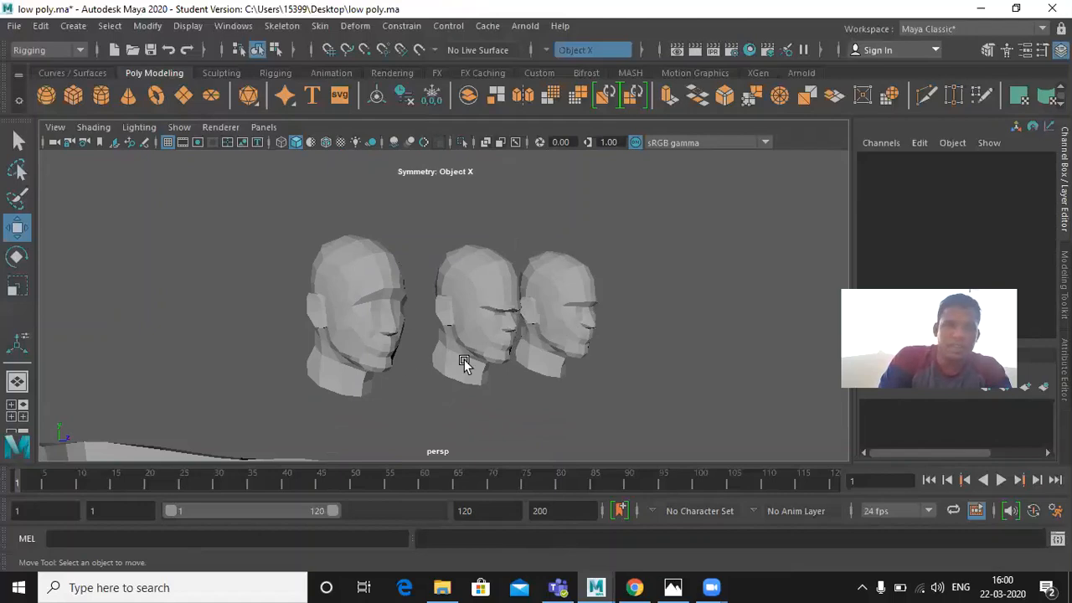
{"action": "right_click_drag", "start_coordinate": [558, 280], "coordinate": [635, 130]}
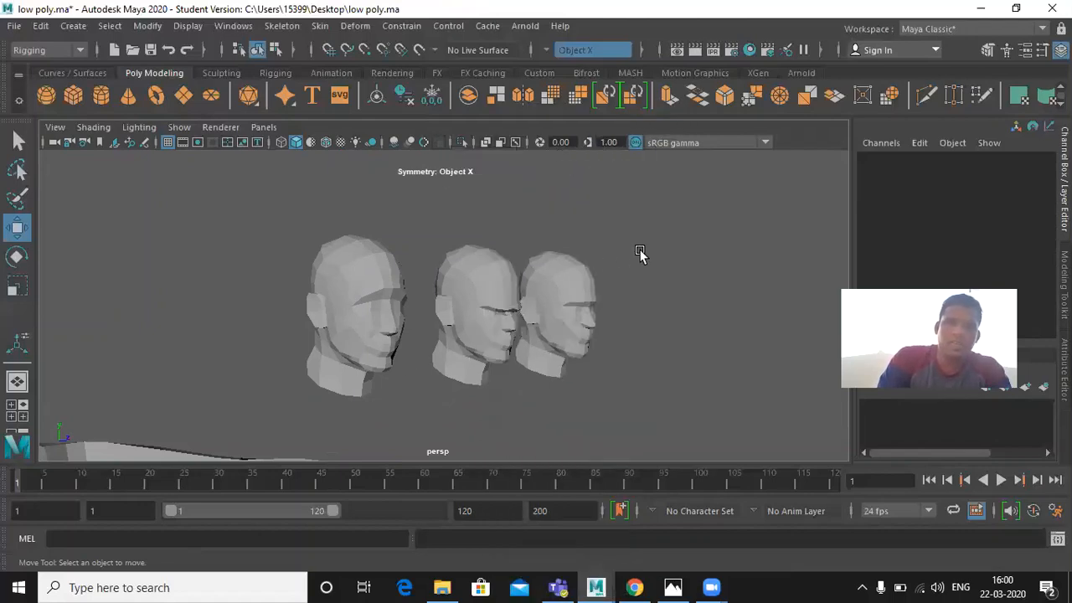
{"action": "left_click_drag", "start_coordinate": [642, 250], "coordinate": [337, 363]}
{"action": "scroll", "coordinate": [335, 365], "scroll_direction": "down", "scroll_amount": 2}
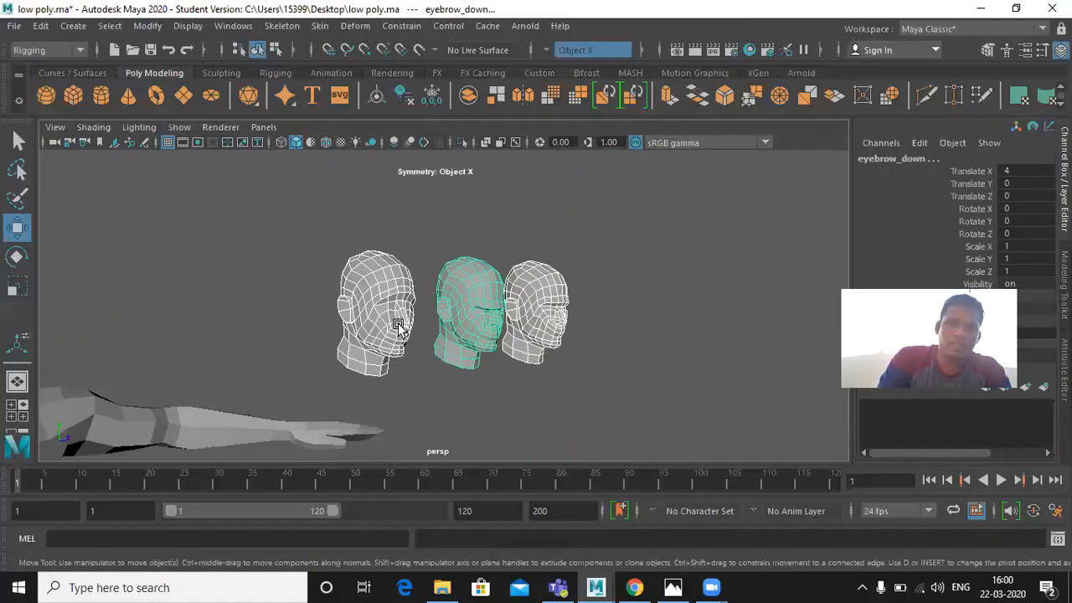
{"action": "middle_click_drag", "start_coordinate": [372, 382], "coordinate": [560, 363], "text": "alt"}
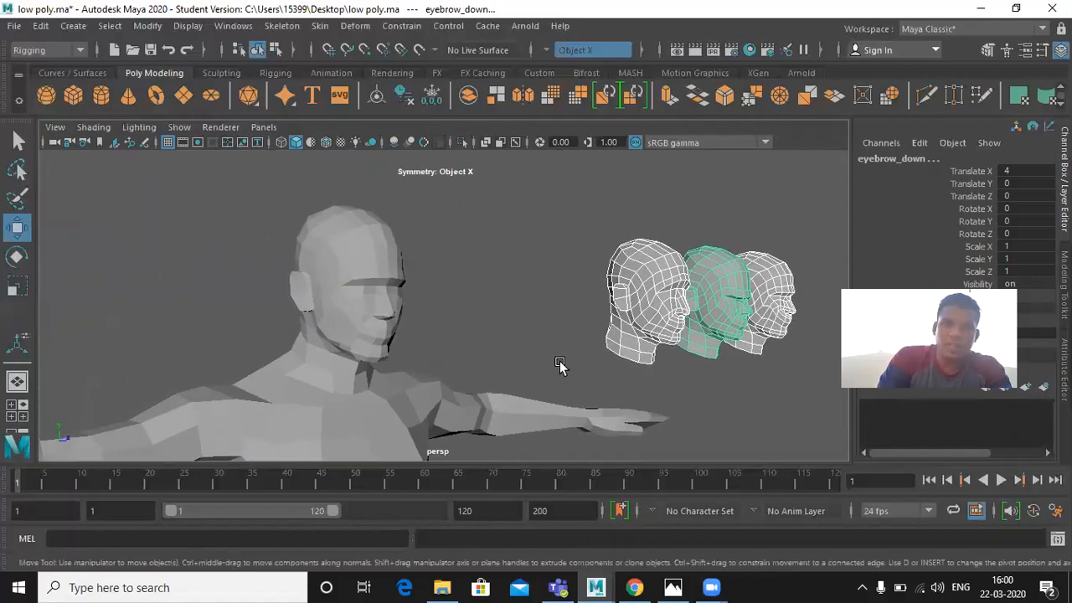
{"action": "left_click", "coordinate": [368, 286]}
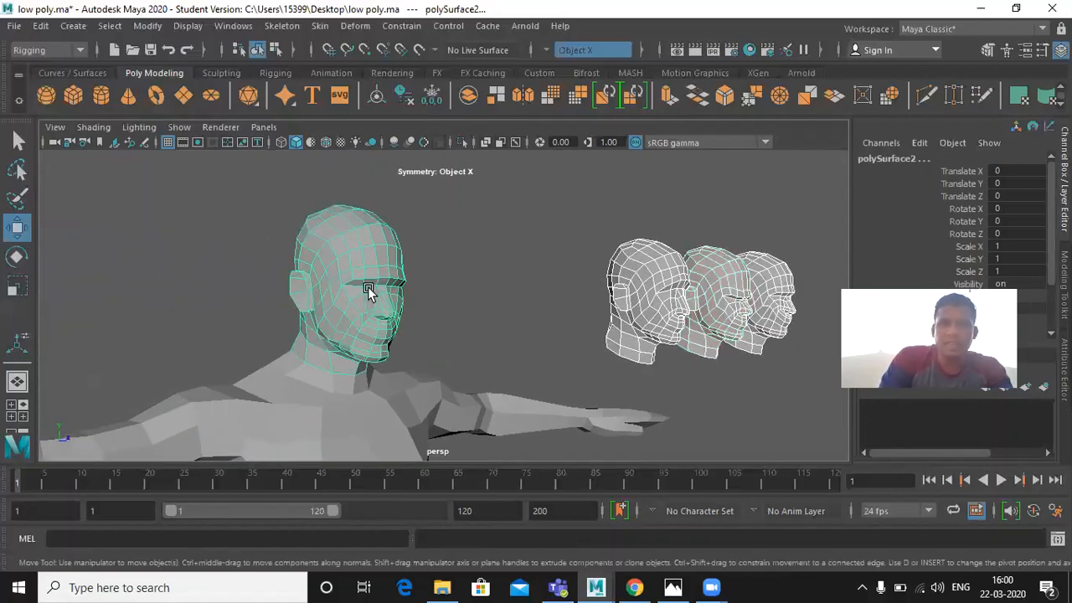
- Create a blend shape named facial_exp from the selected heads, keeping the default options
{"action": "left_click", "coordinate": [353, 26]}
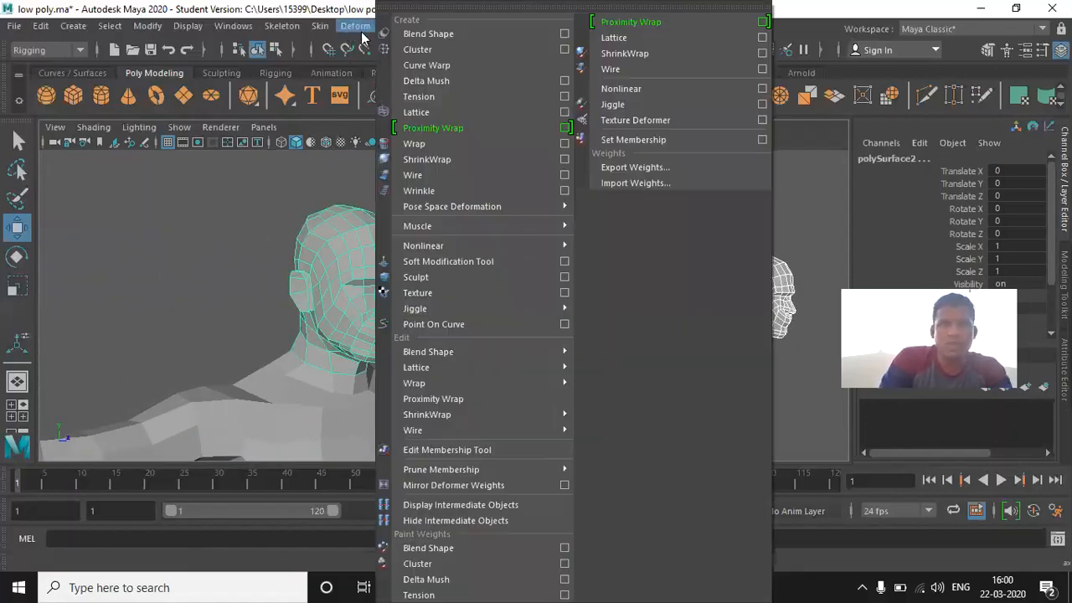
{"action": "left_click", "coordinate": [565, 34]}
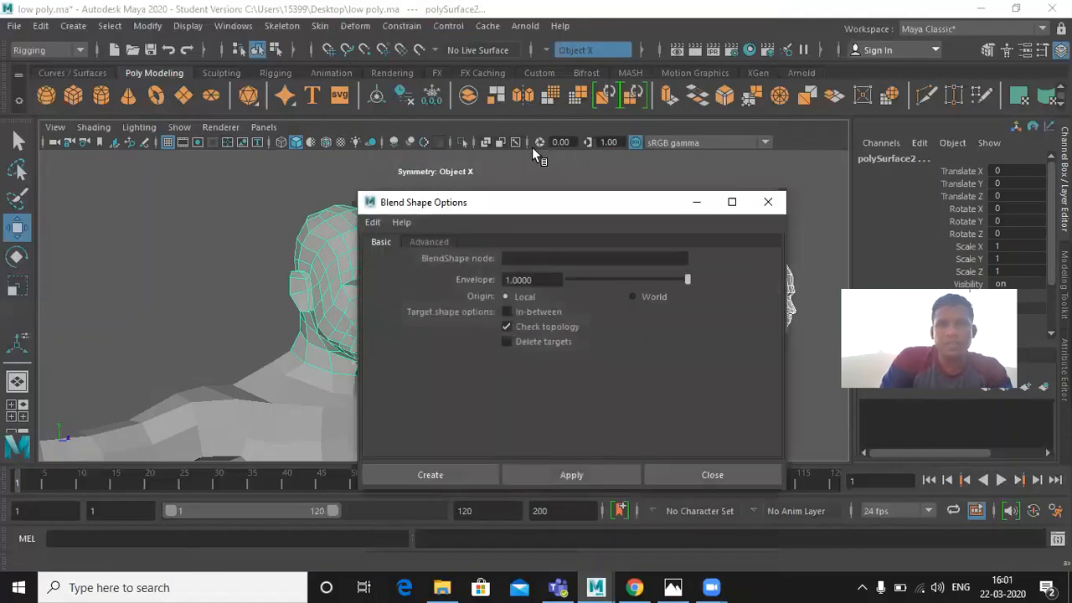
{"action": "left_click", "coordinate": [540, 261]}
{"action": "type", "text": "fa"}
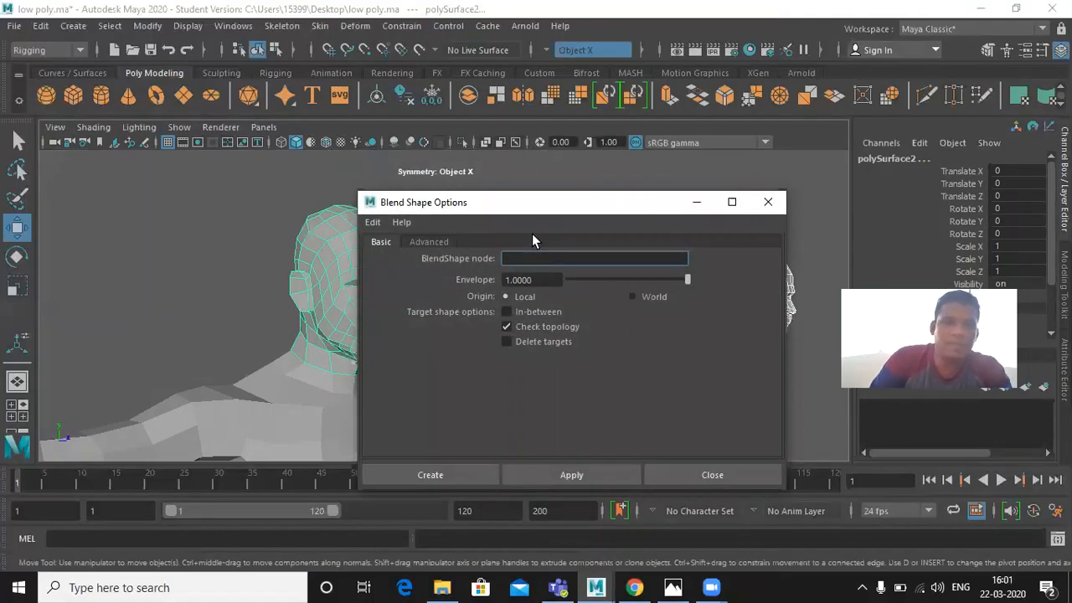
{"action": "type", "text": "cial"}
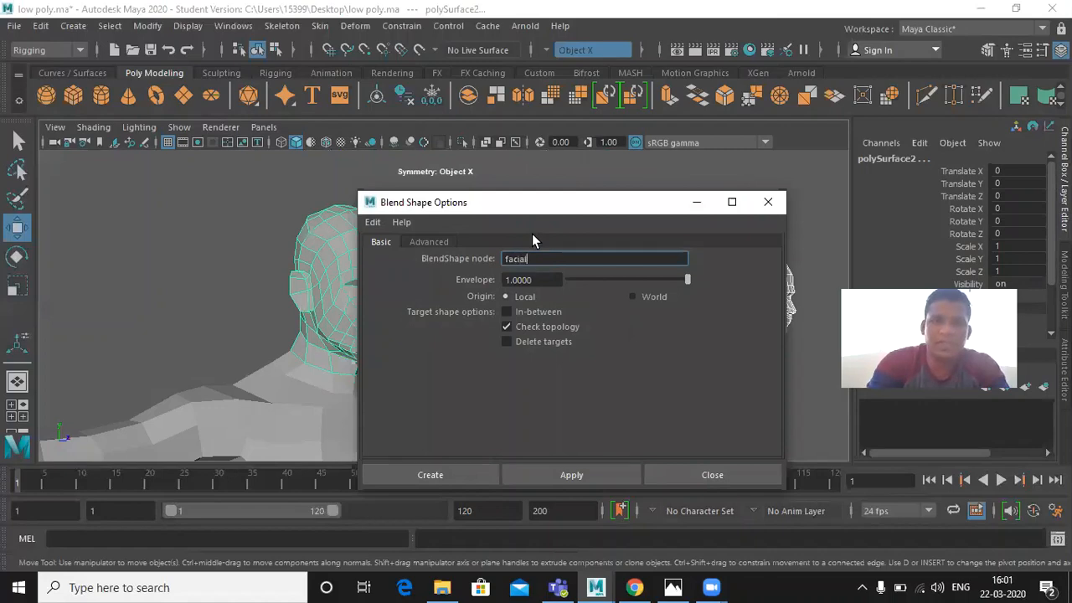
{"action": "type", "text": "_exp"}
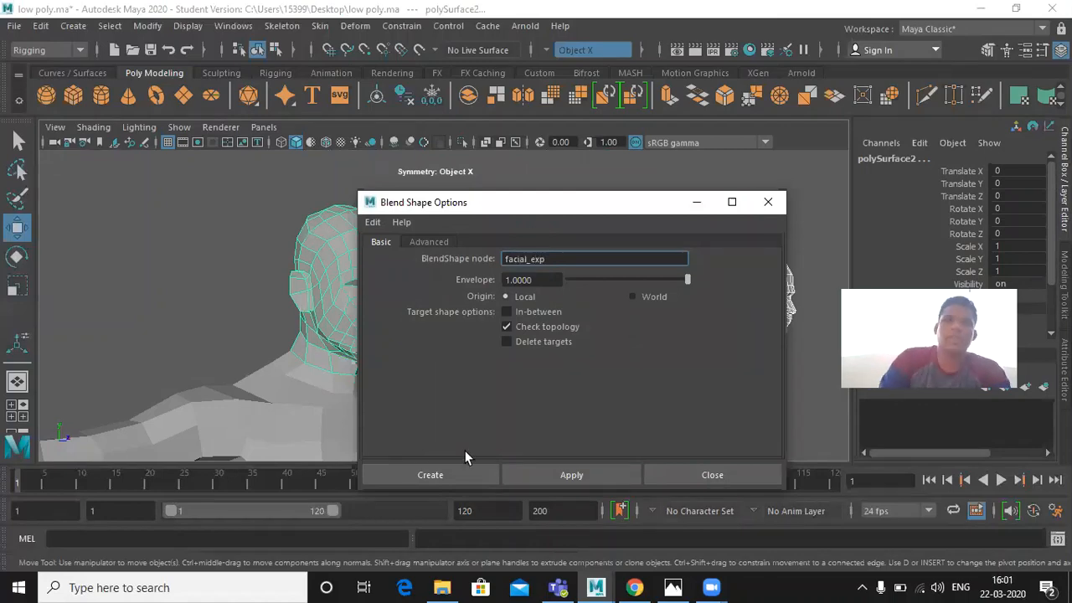
{"action": "left_click", "coordinate": [465, 475]}
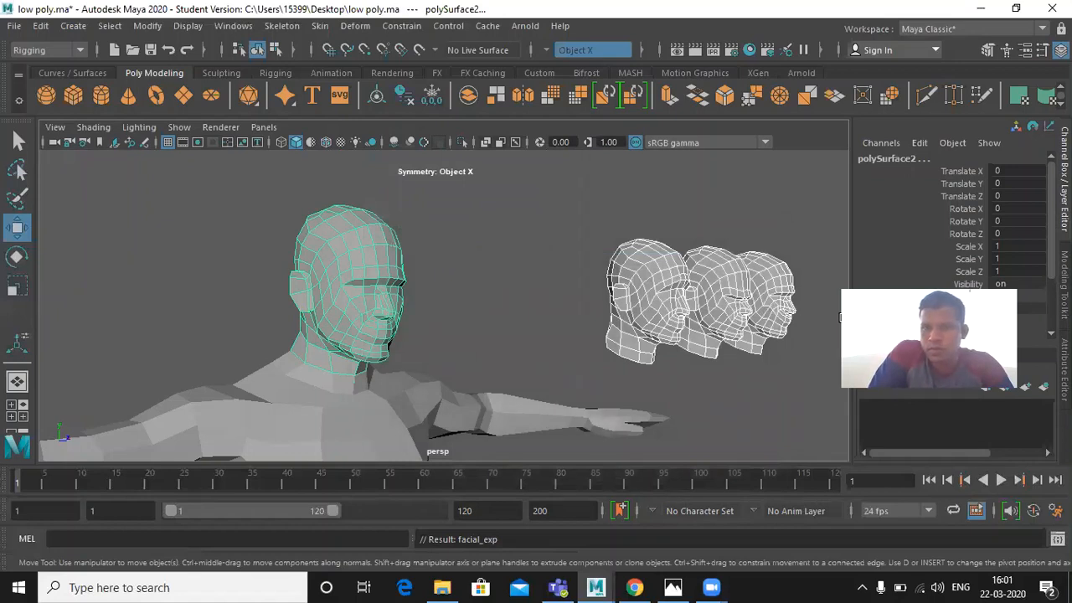
- Expand the facial_exp blend shape's weights on the character's head and raise the smile weight to 1
{"action": "scroll", "coordinate": [914, 287], "scroll_direction": "down", "scroll_amount": 2}
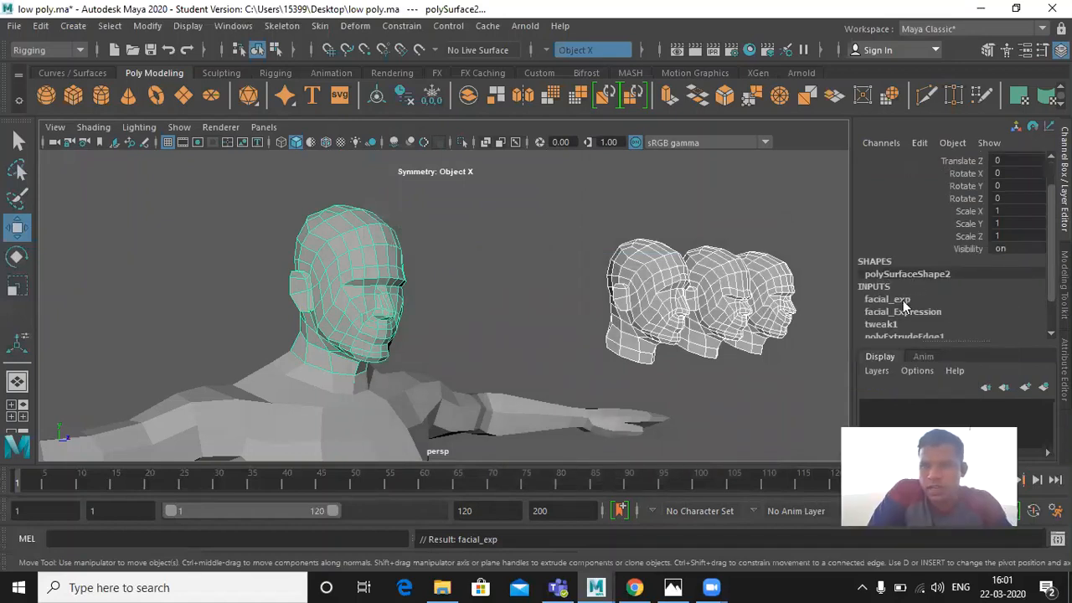
{"action": "scroll", "coordinate": [903, 301], "scroll_direction": "down", "scroll_amount": 2}
{"action": "left_click", "coordinate": [902, 300]}
{"action": "left_click", "coordinate": [894, 259]}
{"action": "scroll", "coordinate": [893, 259], "scroll_direction": "down", "scroll_amount": 2}
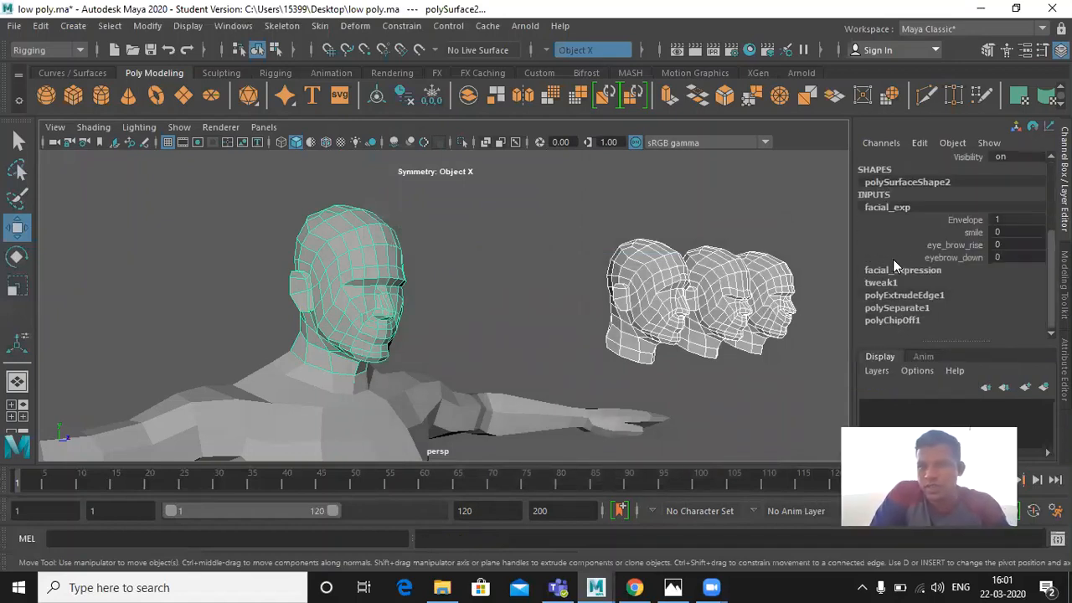
{"action": "left_click", "coordinate": [973, 234]}
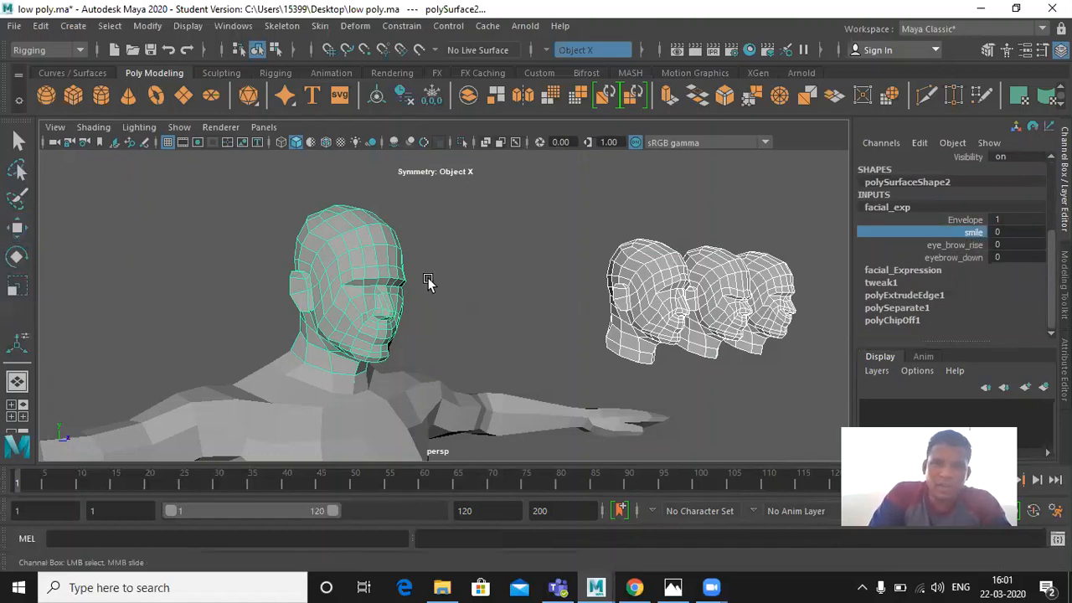
{"action": "middle_click_drag", "start_coordinate": [504, 316], "coordinate": [458, 291]}
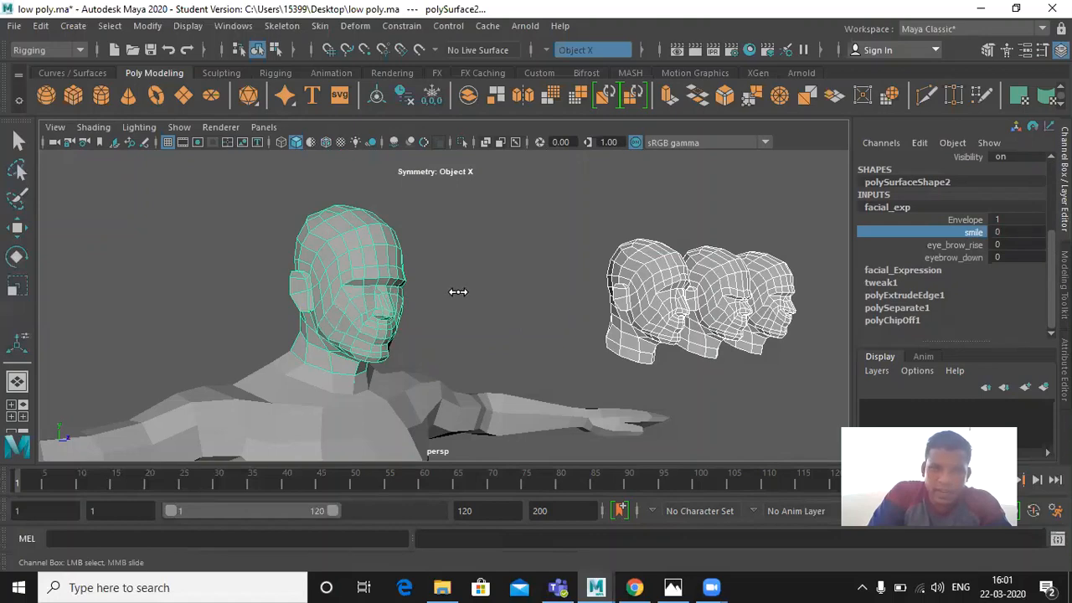
{"action": "middle_click_drag", "start_coordinate": [524, 284], "coordinate": [526, 285]}
{"action": "scroll", "coordinate": [429, 283], "scroll_direction": "up", "scroll_amount": 5}
{"action": "scroll", "coordinate": [429, 283], "scroll_direction": "down", "scroll_amount": 2}
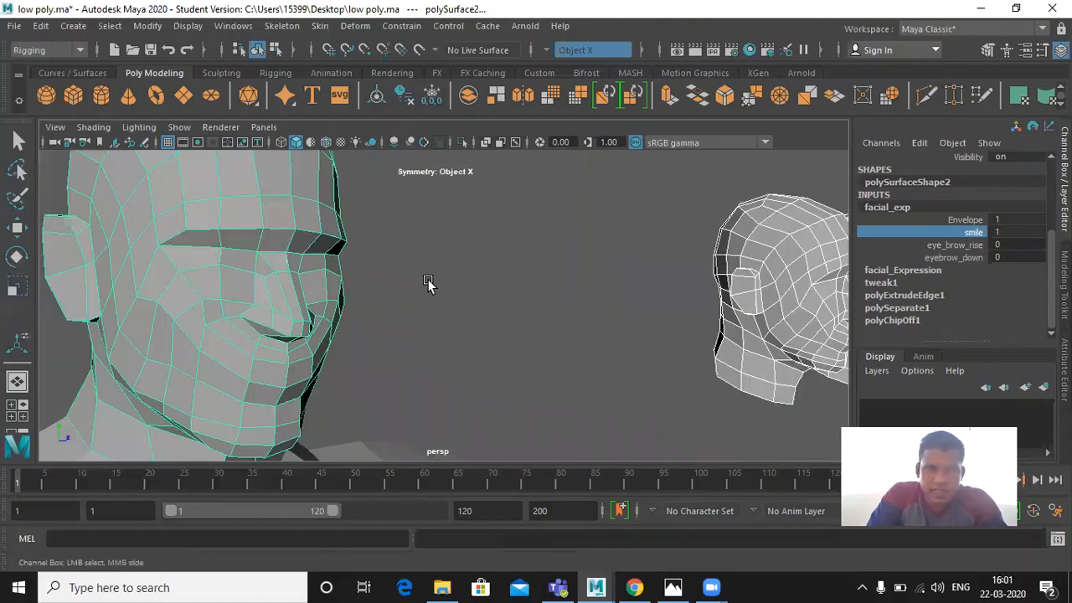
{"action": "left_click_drag", "start_coordinate": [425, 287], "coordinate": [461, 291], "text": "alt"}
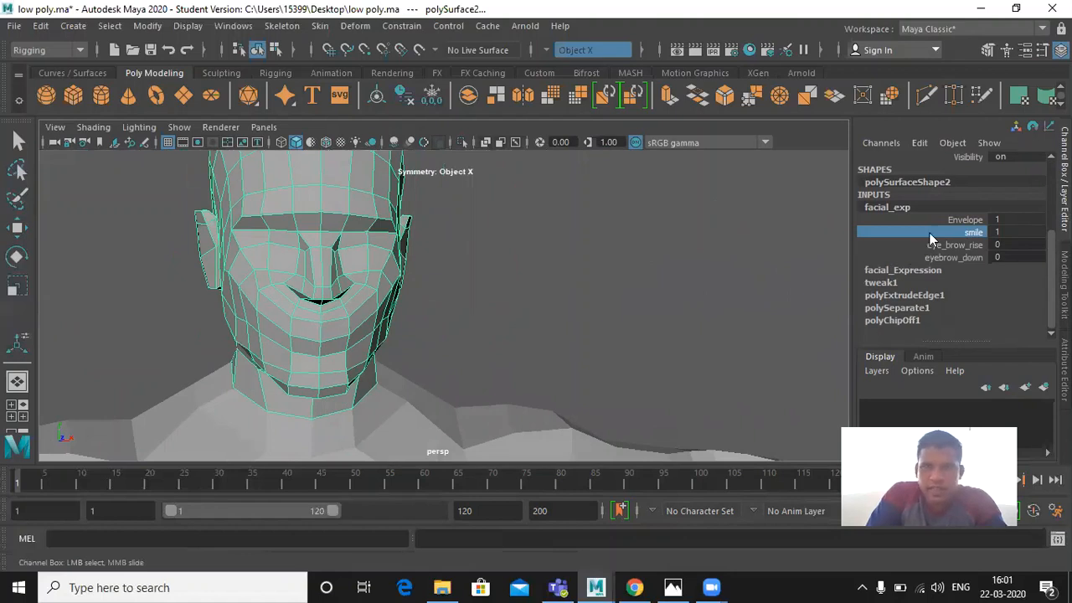
{"action": "middle_click_drag", "start_coordinate": [630, 259], "coordinate": [654, 258]}
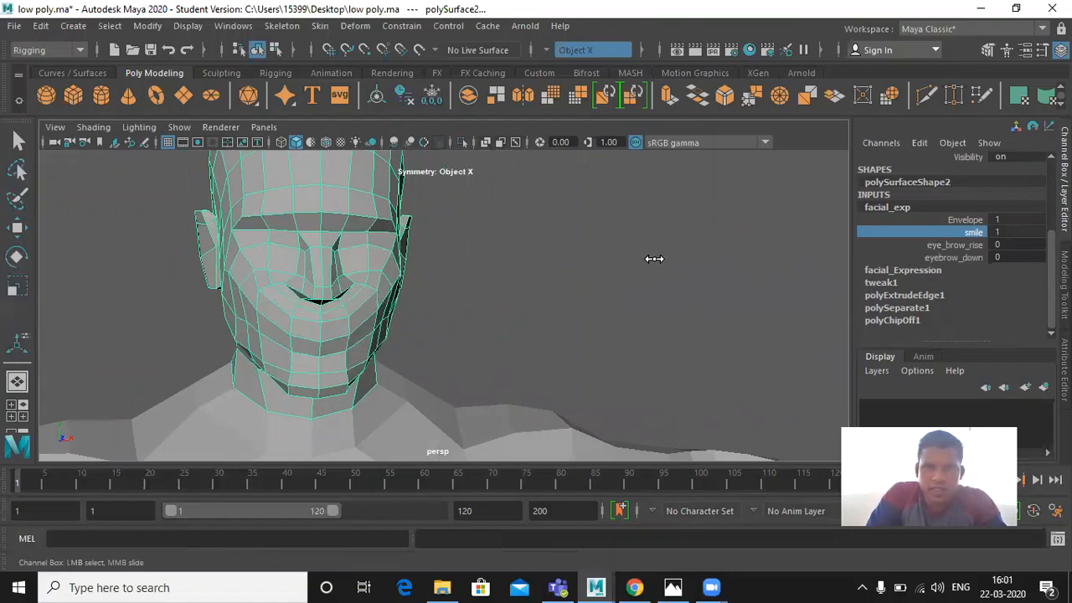
- Raise the eye_brow_rise weight of facial_exp to 1
{"action": "left_click", "coordinate": [962, 245]}
{"action": "middle_click_drag", "start_coordinate": [797, 259], "coordinate": [678, 268]}
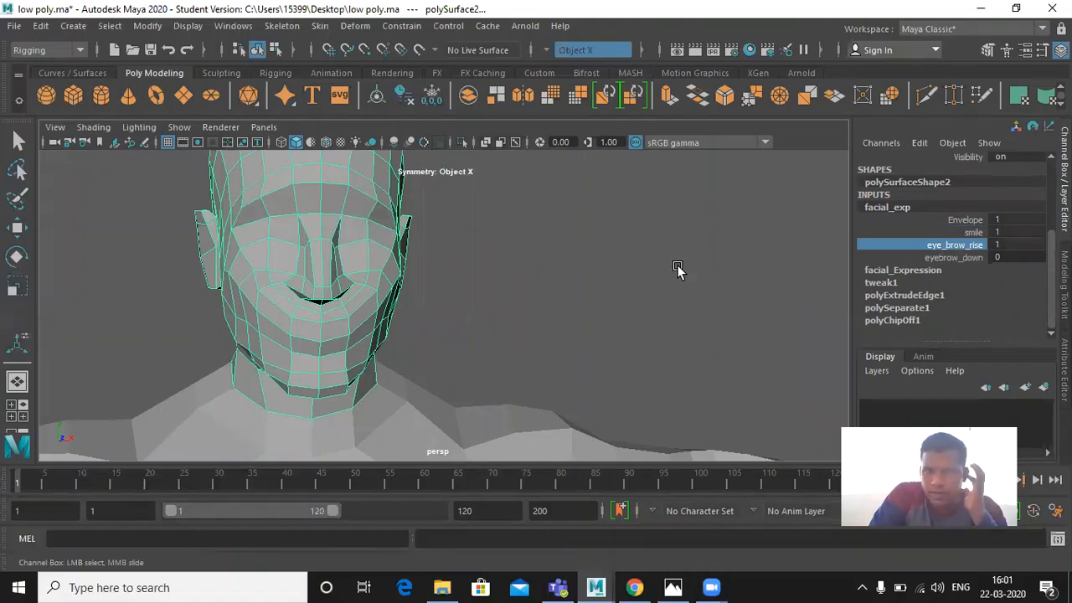
- Raise the eyebrow_down weight of facial_exp to 1 and reset all three expression weights to 0
{"action": "left_click", "coordinate": [953, 257]}
{"action": "middle_click_drag", "start_coordinate": [618, 302], "coordinate": [638, 278]}
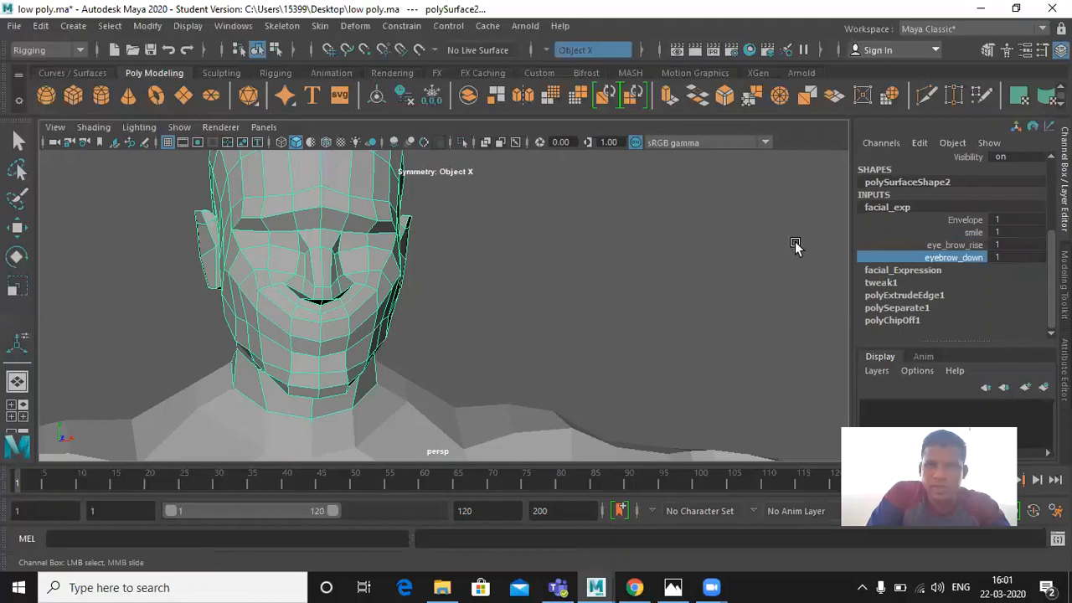
{"action": "left_click_drag", "start_coordinate": [1006, 234], "coordinate": [1005, 257]}
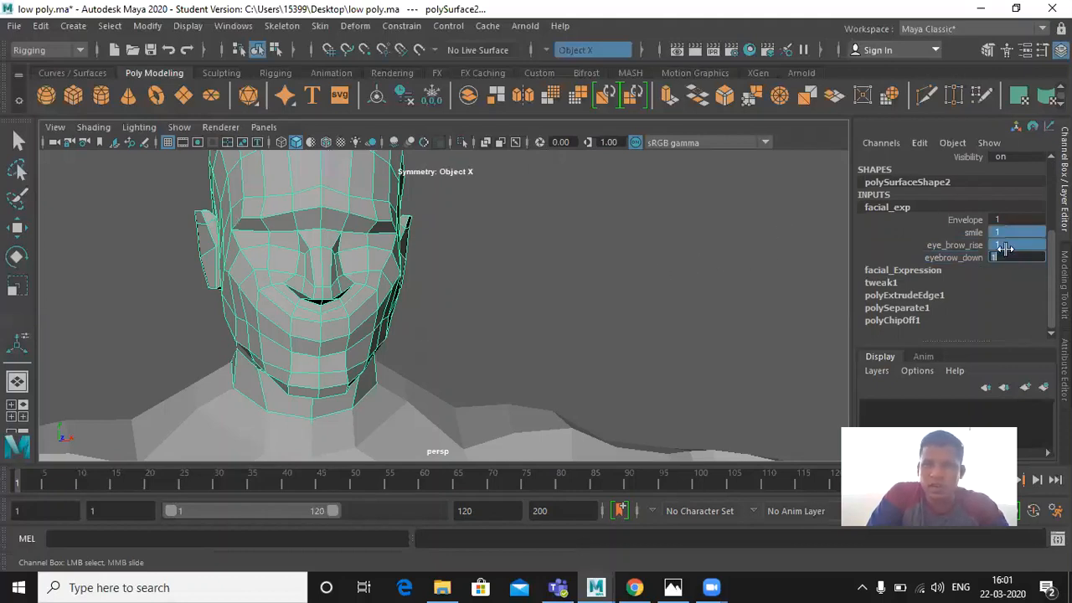
{"action": "type", "text": "0"}
{"action": "key", "text": "Return"}
{"action": "left_click", "coordinate": [645, 279]}
{"action": "key", "text": "w"}
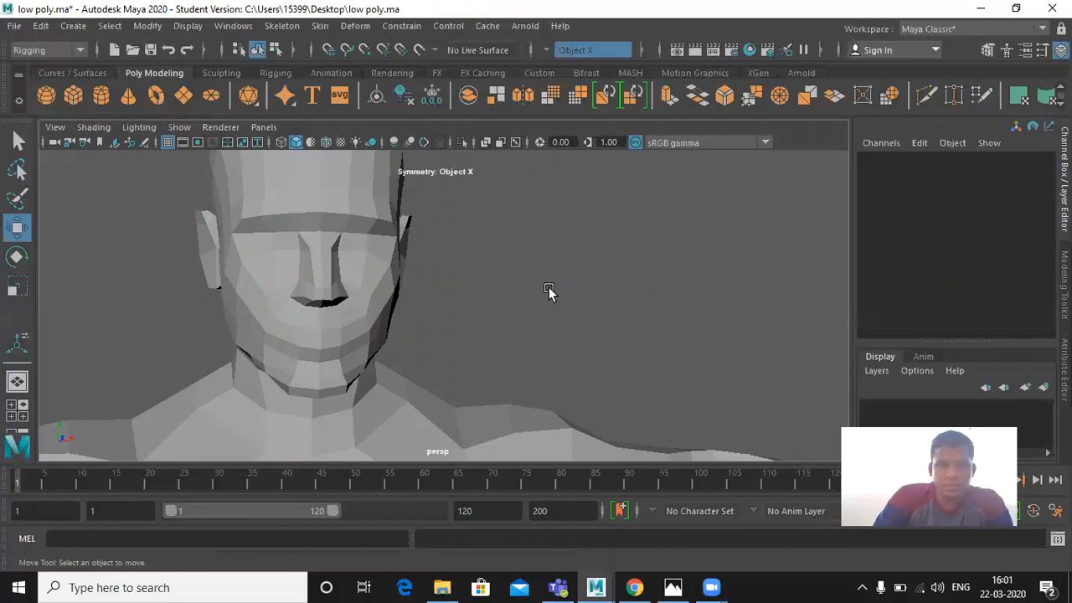
- Select the character's head in the front view and examine its facial_exp input beside the expression heads
{"action": "scroll", "coordinate": [436, 322], "scroll_direction": "down", "scroll_amount": 3}
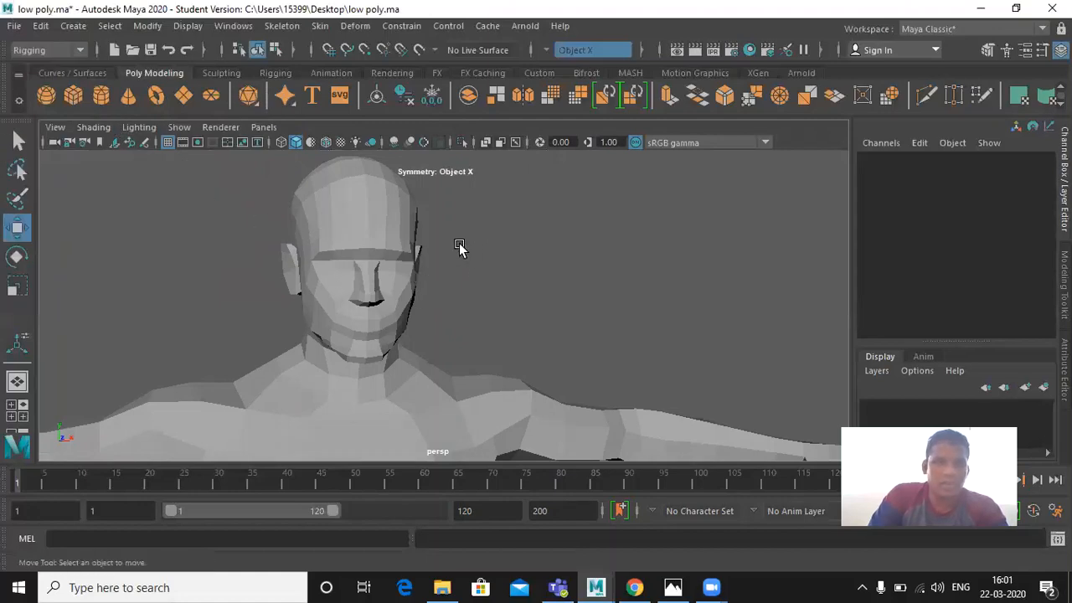
{"action": "key", "text": "space"}
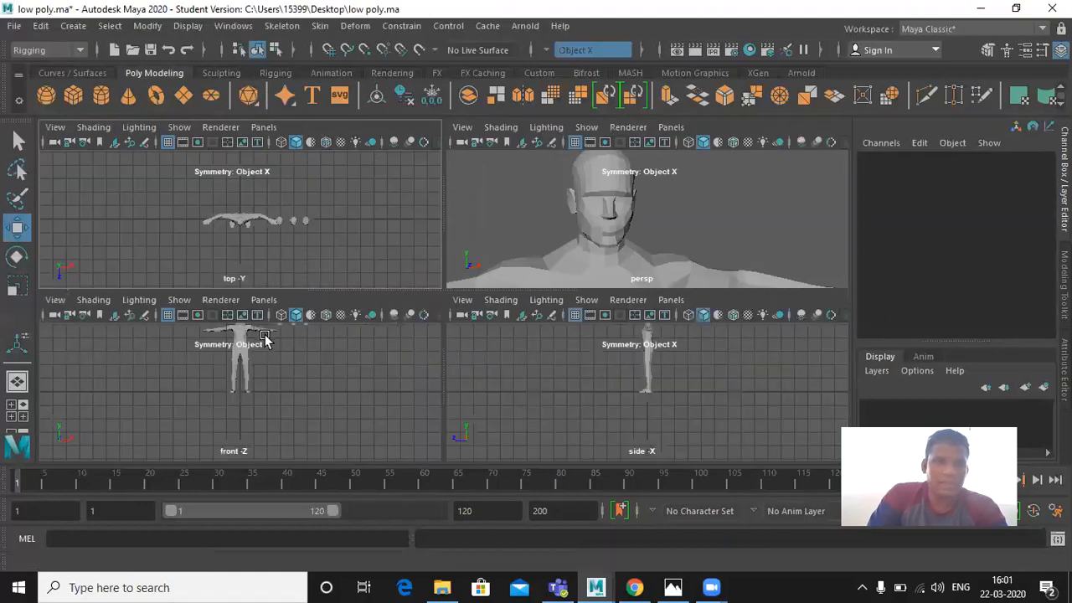
{"action": "key", "text": "space"}
{"action": "scroll", "coordinate": [445, 208], "scroll_direction": "up", "scroll_amount": 5}
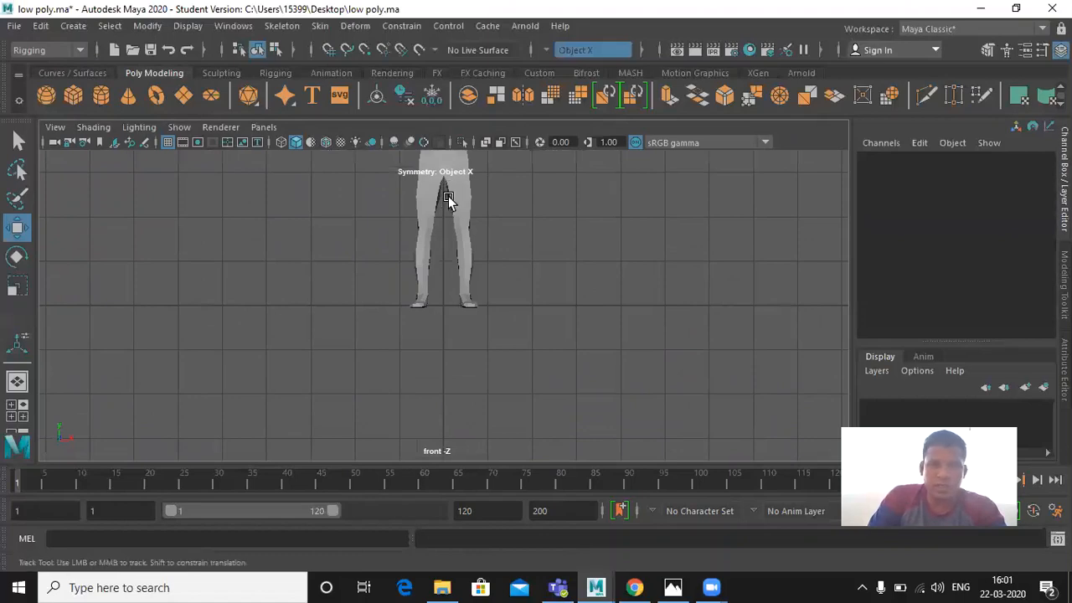
{"action": "middle_click_drag", "start_coordinate": [448, 199], "coordinate": [392, 369], "text": "alt"}
{"action": "scroll", "coordinate": [399, 263], "scroll_direction": "up", "scroll_amount": 5}
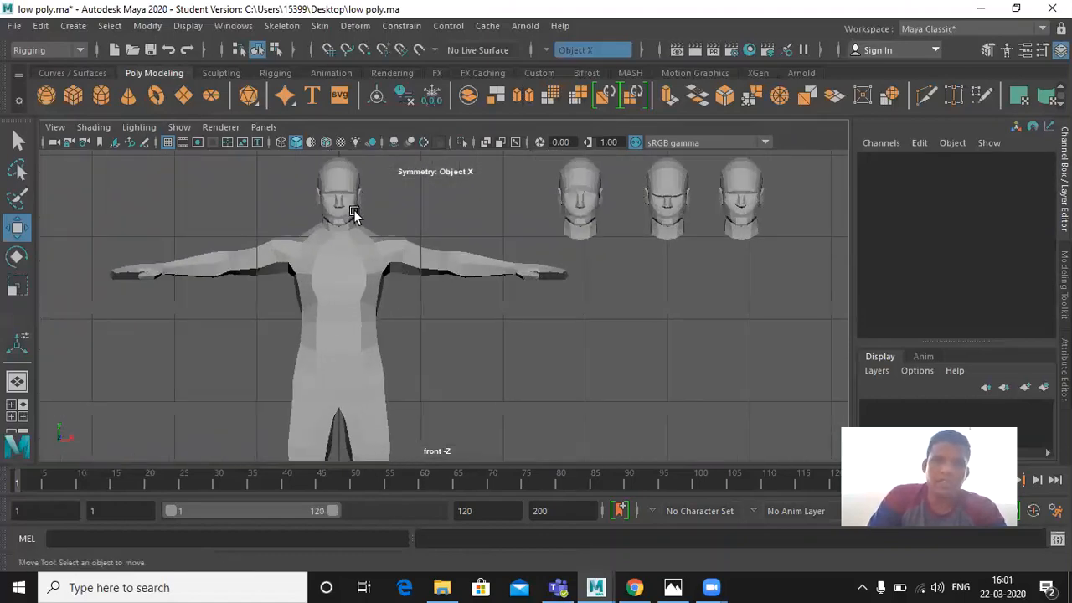
{"action": "left_click", "coordinate": [344, 198]}
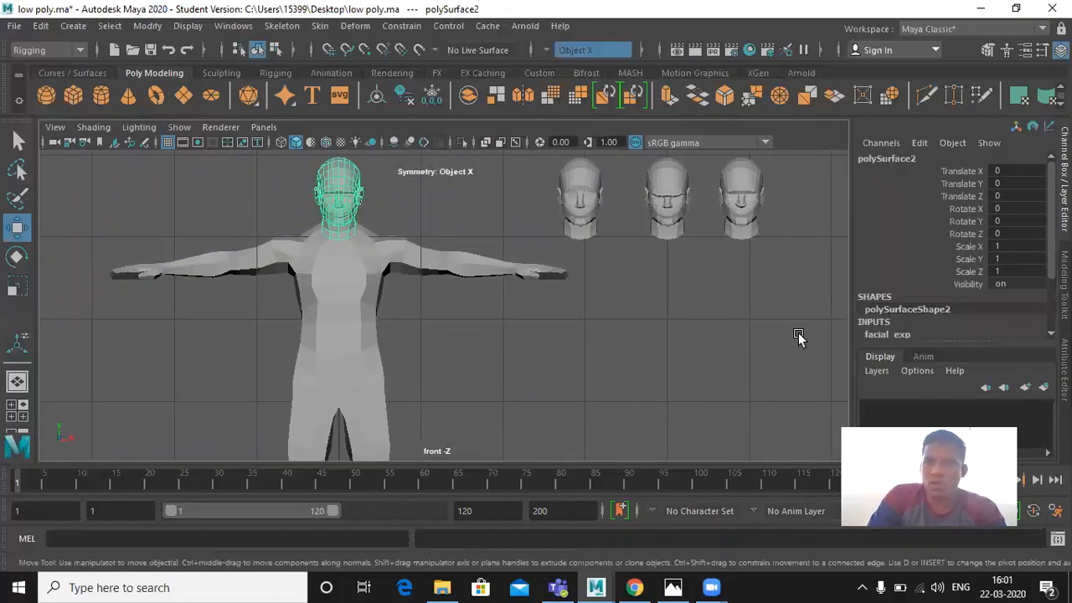
{"action": "scroll", "coordinate": [895, 326], "scroll_direction": "down", "scroll_amount": 3}
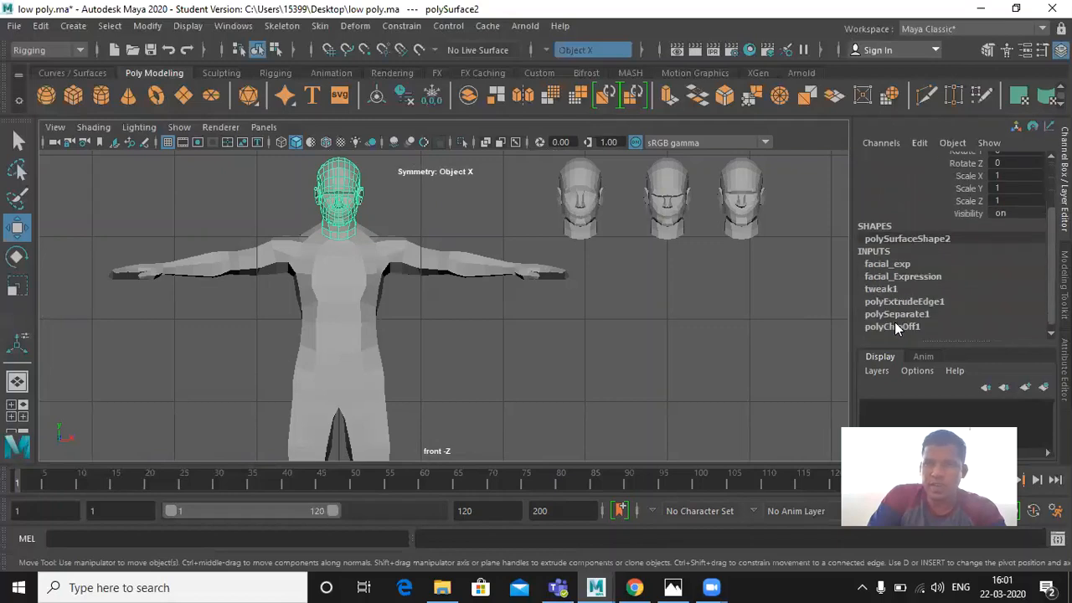
{"action": "scroll", "coordinate": [444, 262], "scroll_direction": "up", "scroll_amount": 2}
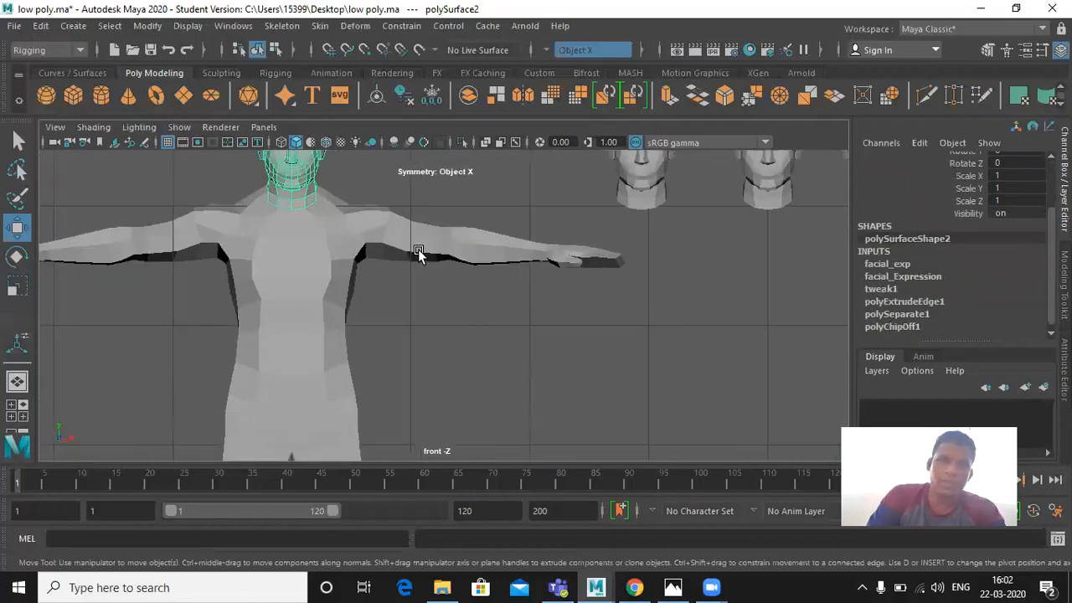
{"action": "middle_click_drag", "start_coordinate": [408, 274], "coordinate": [460, 446], "text": "alt"}
{"action": "scroll", "coordinate": [410, 320], "scroll_direction": "up", "scroll_amount": 1}
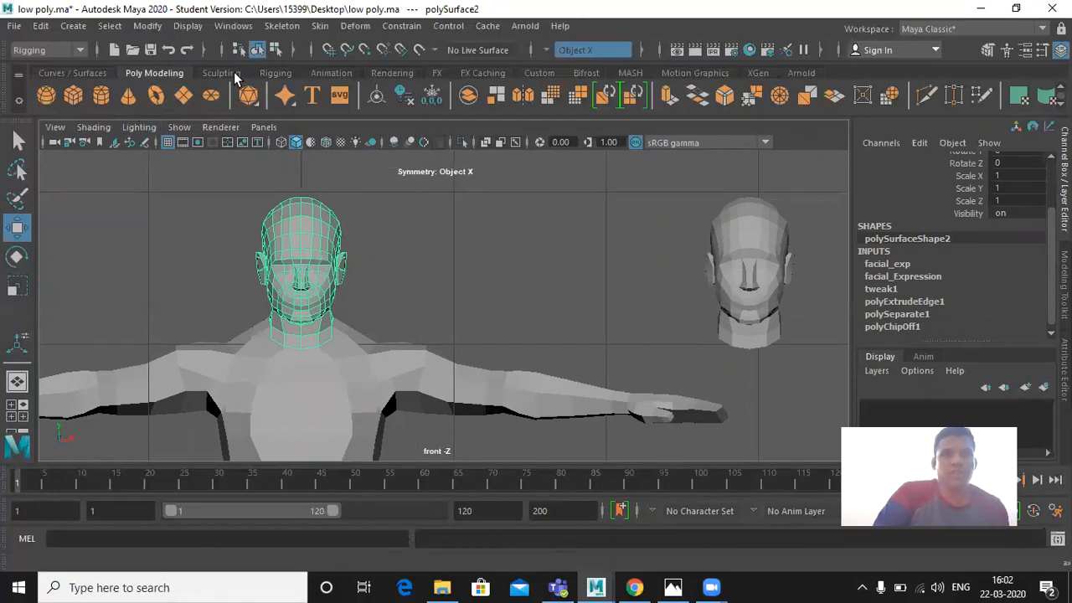
- Create a NURBS circle and move it beside the character's head, to about 1.08 in X and 5.29 in Y
{"action": "left_click", "coordinate": [102, 75]}
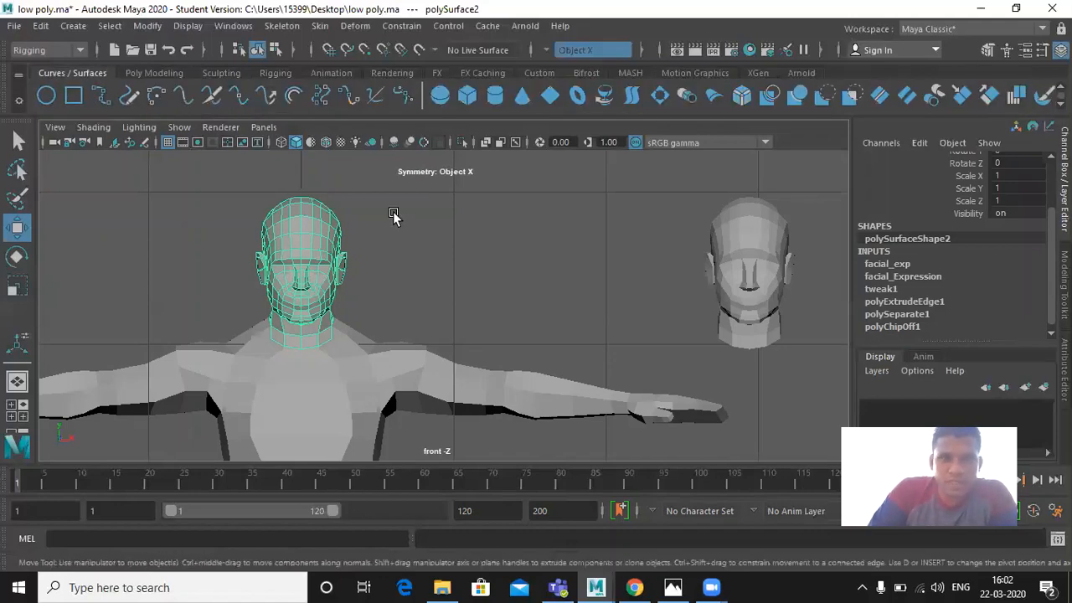
{"action": "scroll", "coordinate": [411, 302], "scroll_direction": "down", "scroll_amount": 7}
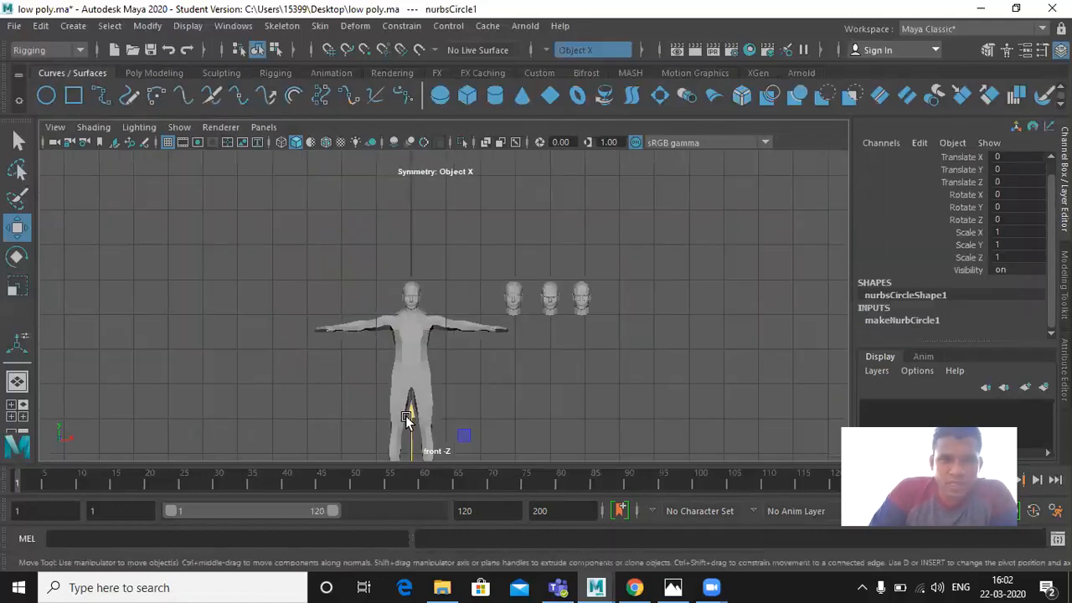
{"action": "left_click_drag", "start_coordinate": [407, 418], "coordinate": [450, 238]}
{"action": "scroll", "coordinate": [433, 286], "scroll_direction": "up", "scroll_amount": 4}
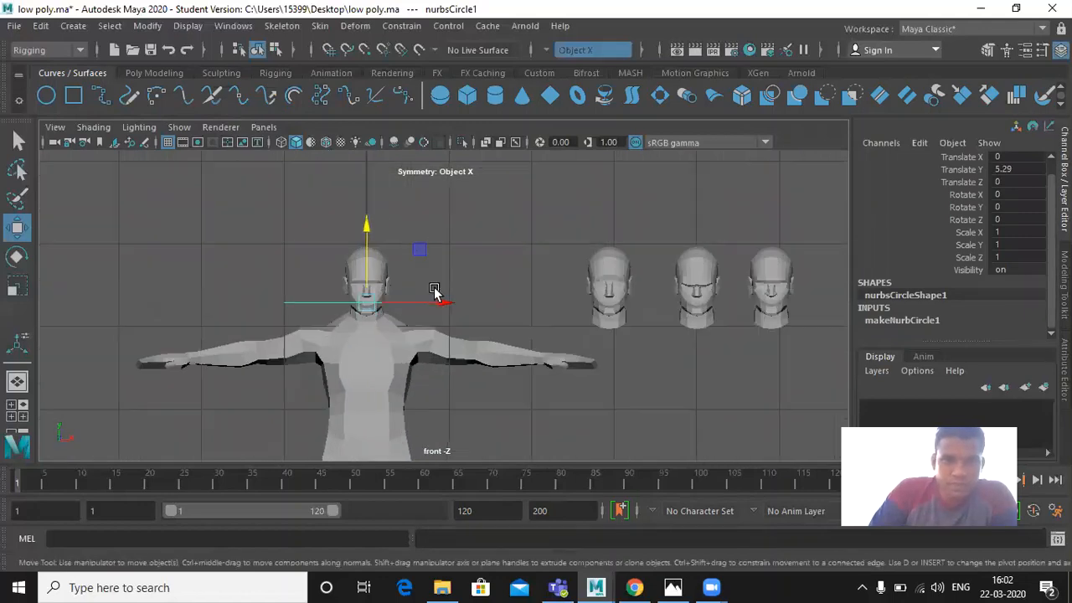
{"action": "left_click_drag", "start_coordinate": [423, 299], "coordinate": [510, 302]}
- Rotate the circle upright to face the front view, setting its Rotate X to 90
{"action": "key", "text": "e"}
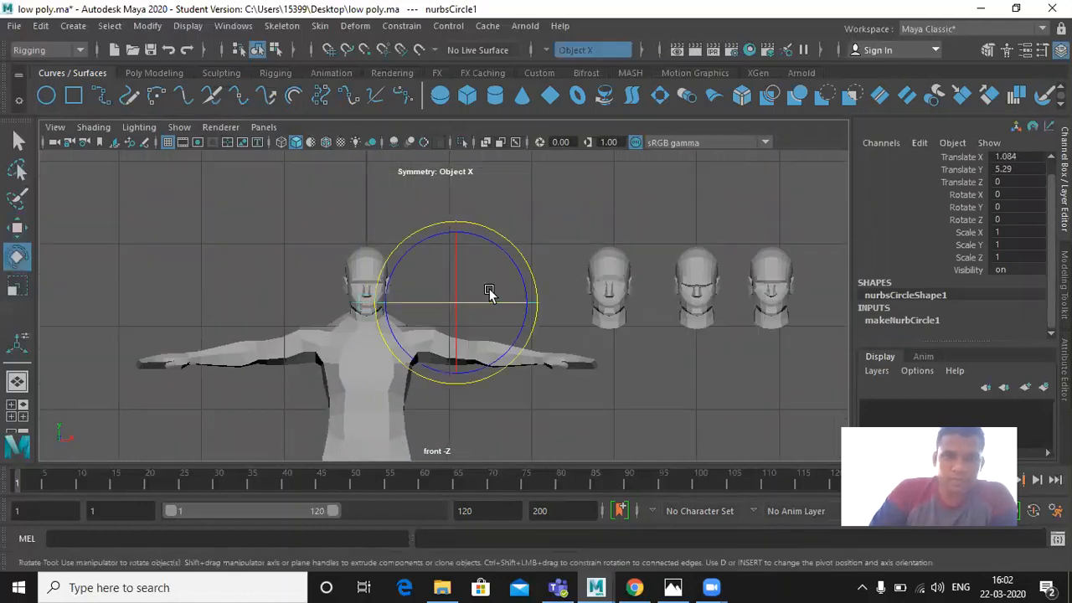
{"action": "key", "text": "r"}
{"action": "key", "text": "e"}
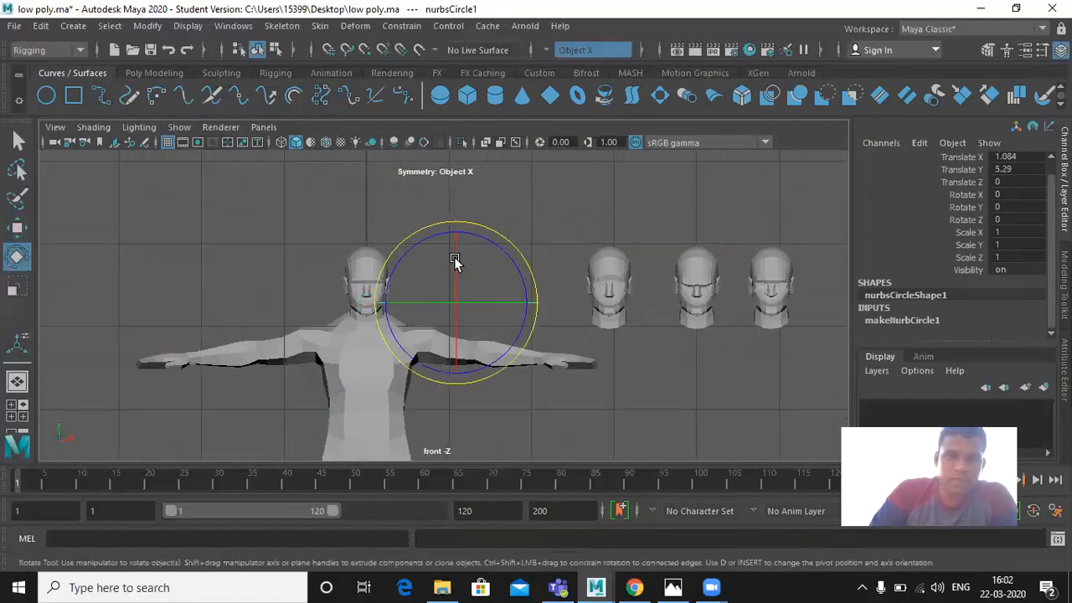
{"action": "left_click_drag", "start_coordinate": [455, 262], "coordinate": [460, 369]}
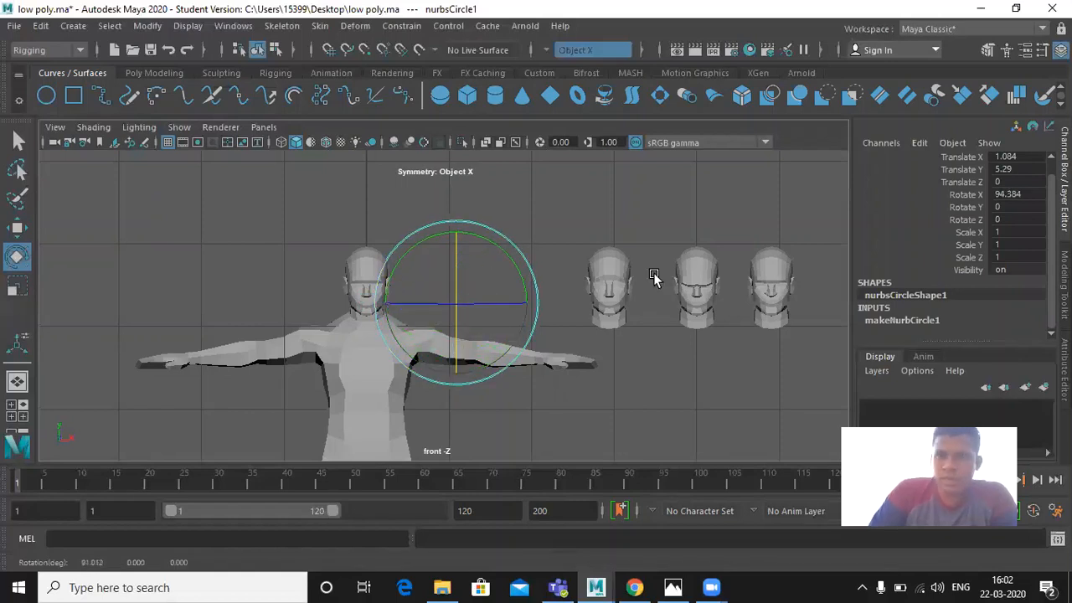
{"action": "left_click", "coordinate": [1018, 194]}
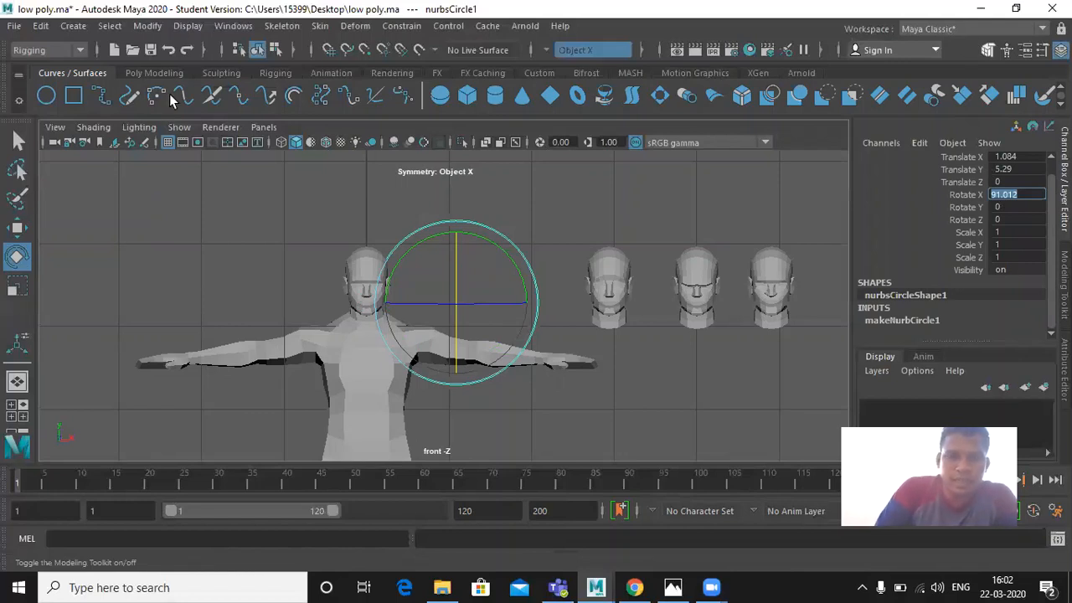
{"action": "key", "text": "w"}
{"action": "left_click", "coordinate": [537, 245]}
{"action": "left_click", "coordinate": [522, 252]}
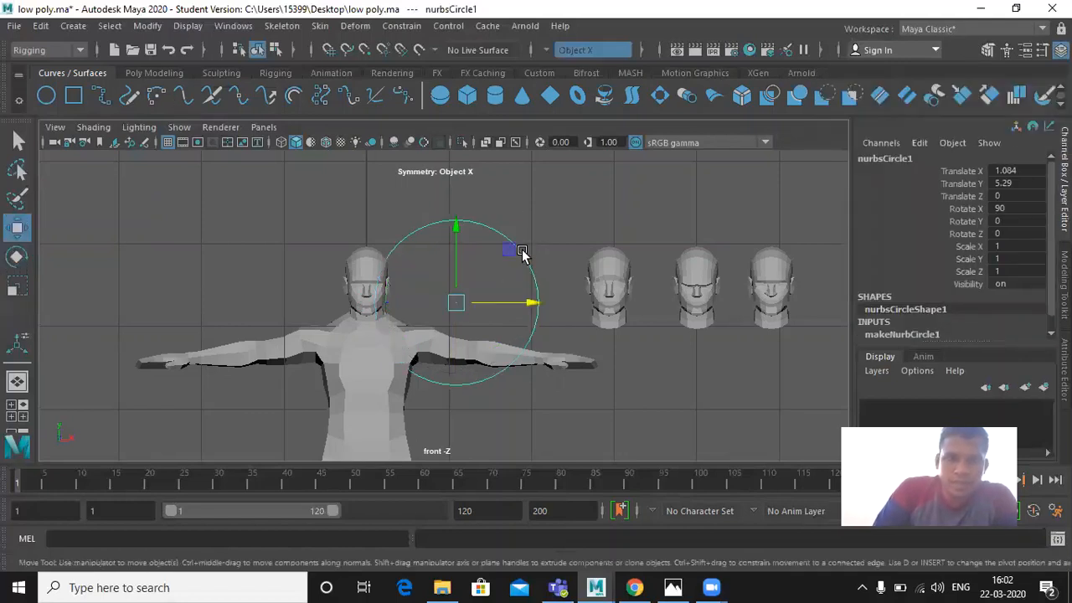
- Scale the circle to about 0.32 in X and 0.37 in Z and place it beside the head at about X 0.73, Y 5.58
{"action": "key", "text": "e"}
{"action": "key", "text": "r"}
{"action": "left_click_drag", "start_coordinate": [536, 303], "coordinate": [488, 302]}
{"action": "left_click_drag", "start_coordinate": [456, 374], "coordinate": [460, 328]}
{"action": "left_click_drag", "start_coordinate": [522, 302], "coordinate": [426, 276]}
{"action": "key", "text": "w"}
{"action": "scroll", "coordinate": [476, 299], "scroll_direction": "up", "scroll_amount": 5}
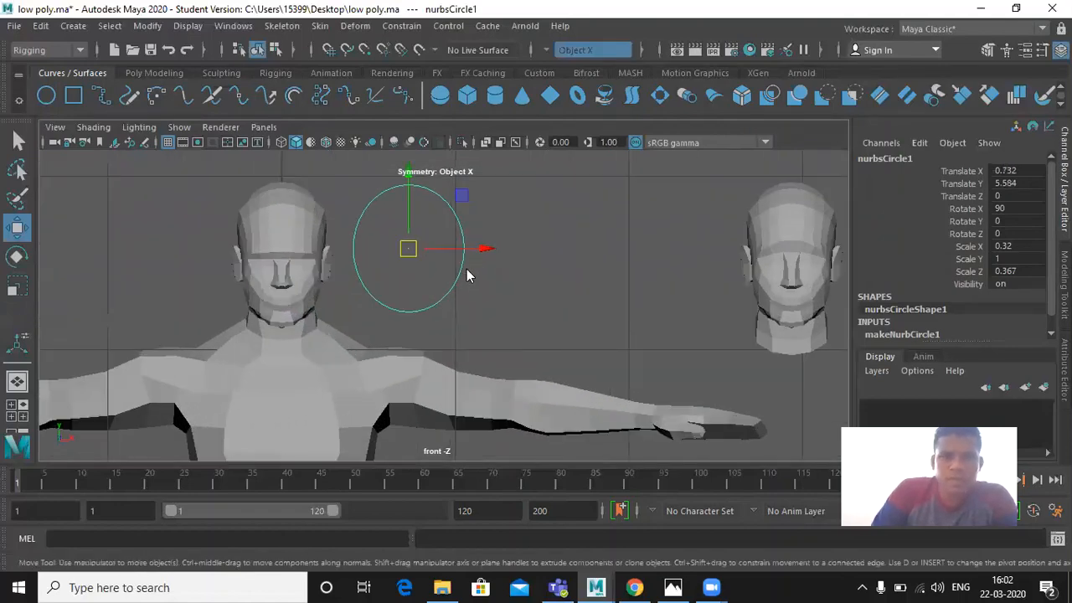
- Switch the circle to control vertex editing and try to scale its two side vertices inward
{"action": "right_click_drag", "start_coordinate": [466, 275], "coordinate": [381, 204]}
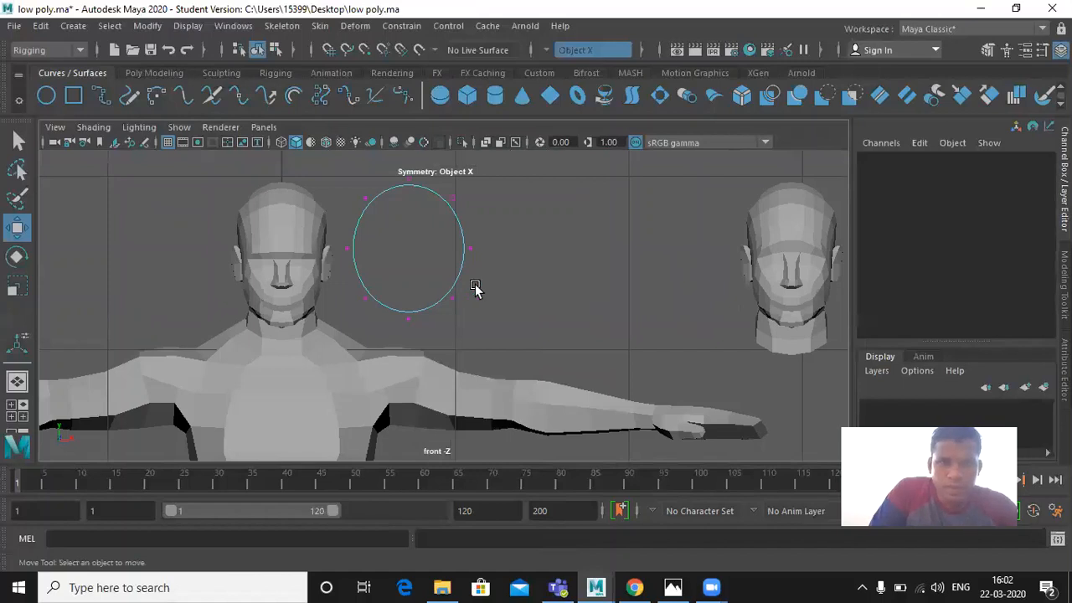
{"action": "left_click_drag", "start_coordinate": [342, 225], "coordinate": [370, 256]}
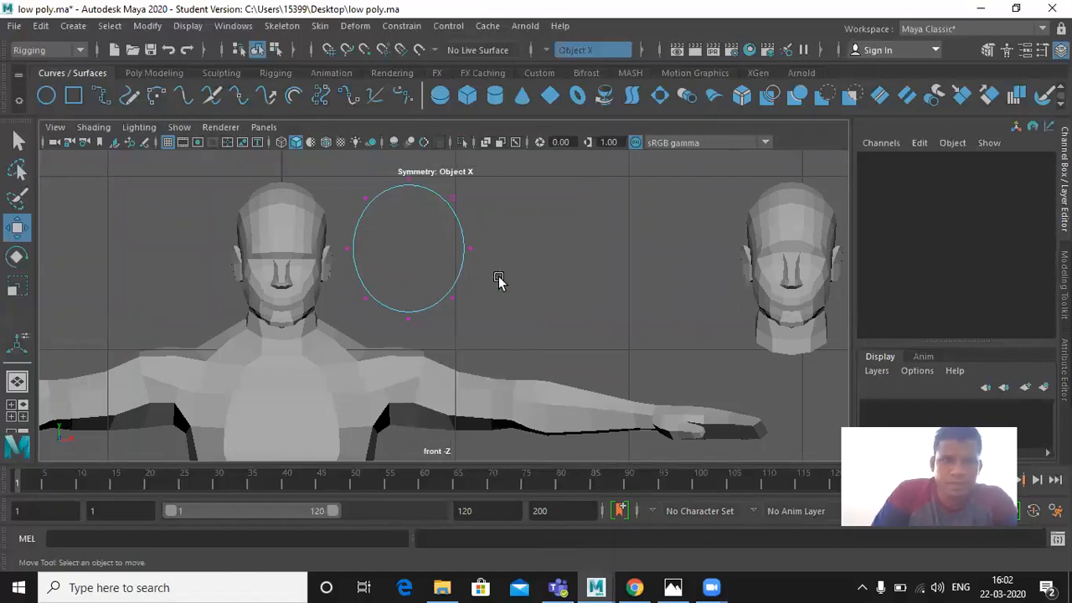
{"action": "key", "text": "e"}
{"action": "key", "text": "r"}
{"action": "left_click", "coordinate": [417, 248]}
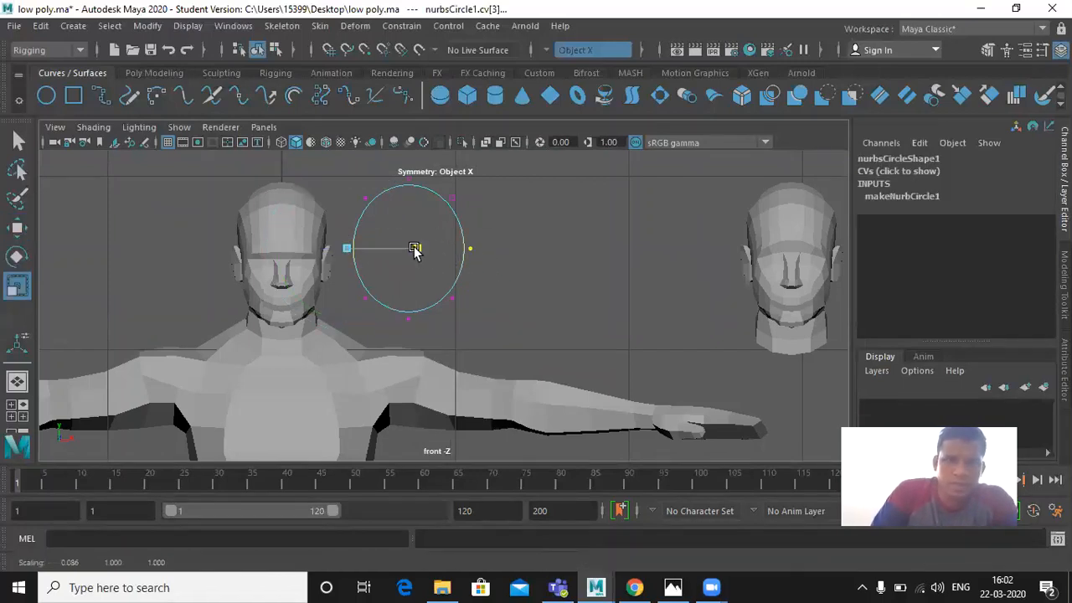
{"action": "left_click", "coordinate": [501, 252]}
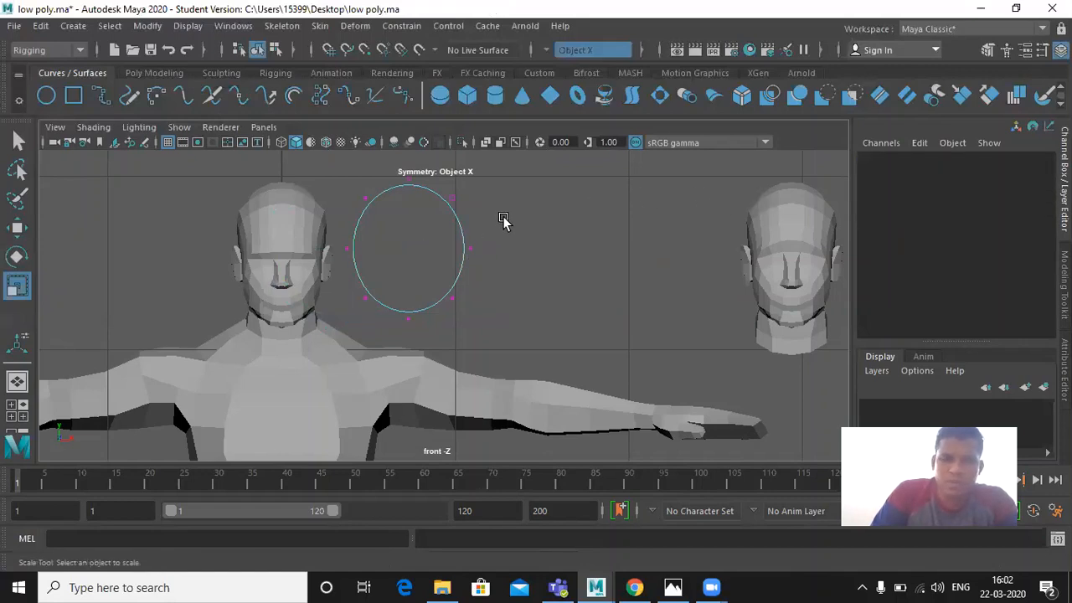
{"action": "left_click_drag", "start_coordinate": [481, 227], "coordinate": [336, 261]}
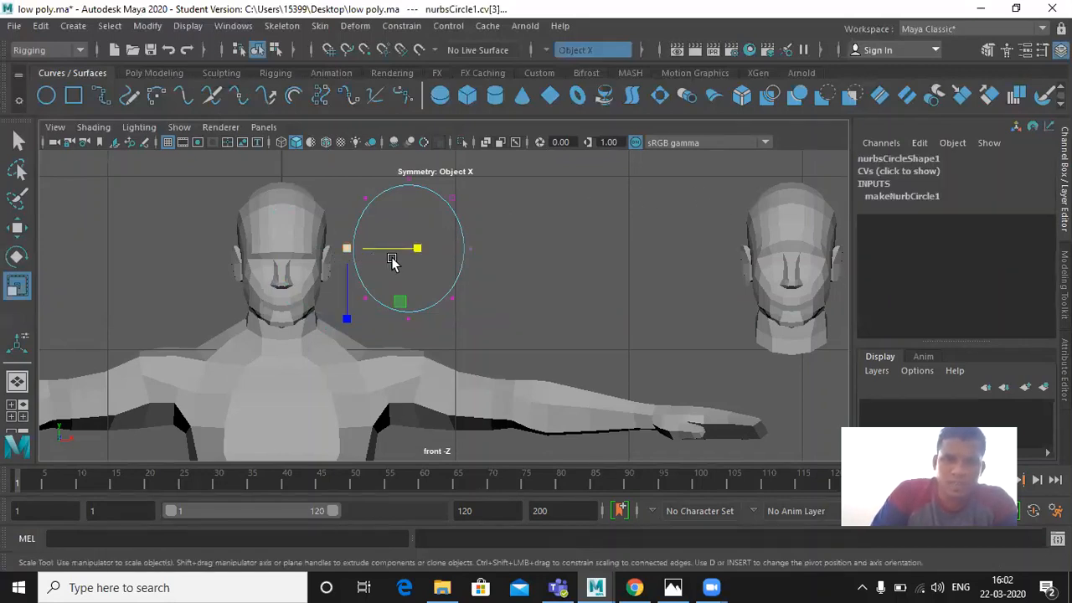
{"action": "left_click_drag", "start_coordinate": [425, 246], "coordinate": [413, 246]}
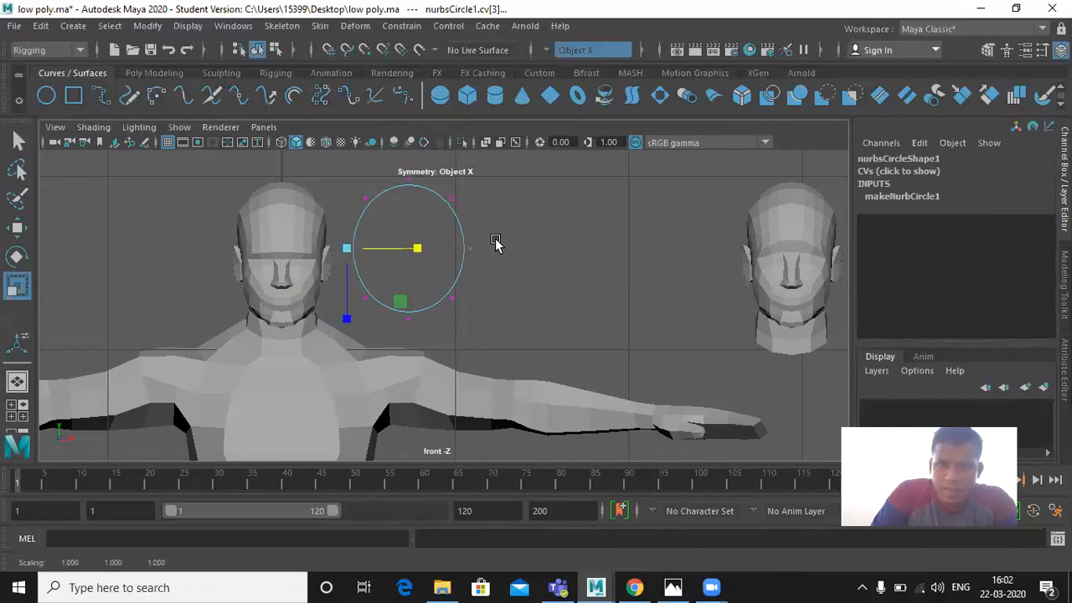
- Try to move the circle's side control vertices inward with object X symmetry on, and undo the move
{"action": "left_click_drag", "start_coordinate": [495, 237], "coordinate": [426, 273]}
{"action": "left_click", "coordinate": [539, 266]}
{"action": "left_click_drag", "start_coordinate": [525, 227], "coordinate": [421, 259]}
{"action": "key", "text": "w"}
{"action": "left_click_drag", "start_coordinate": [522, 253], "coordinate": [512, 253]}
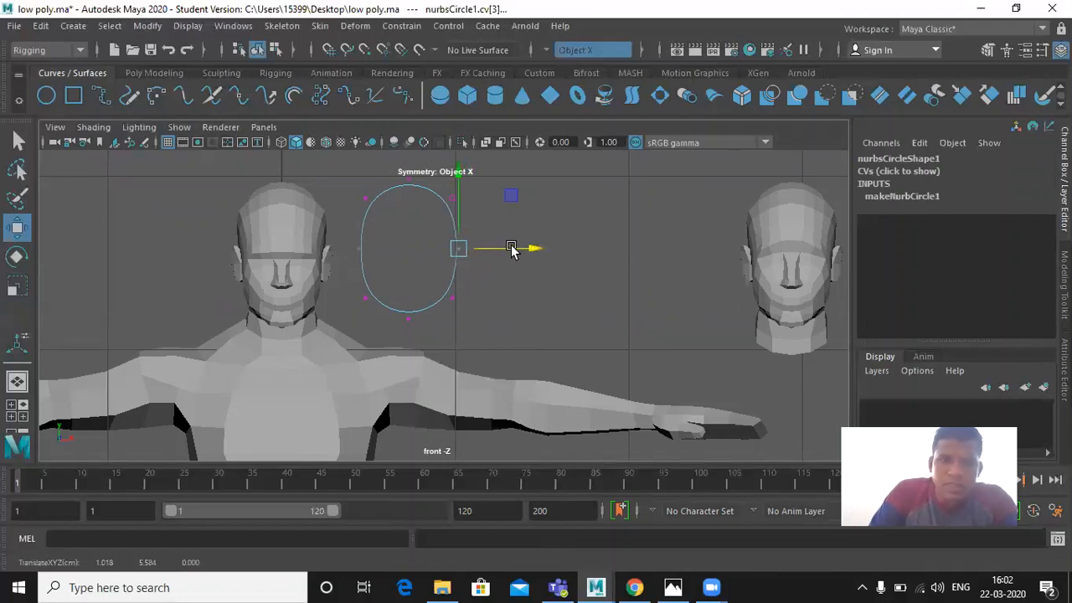
{"action": "key", "text": "ctrl+z"}
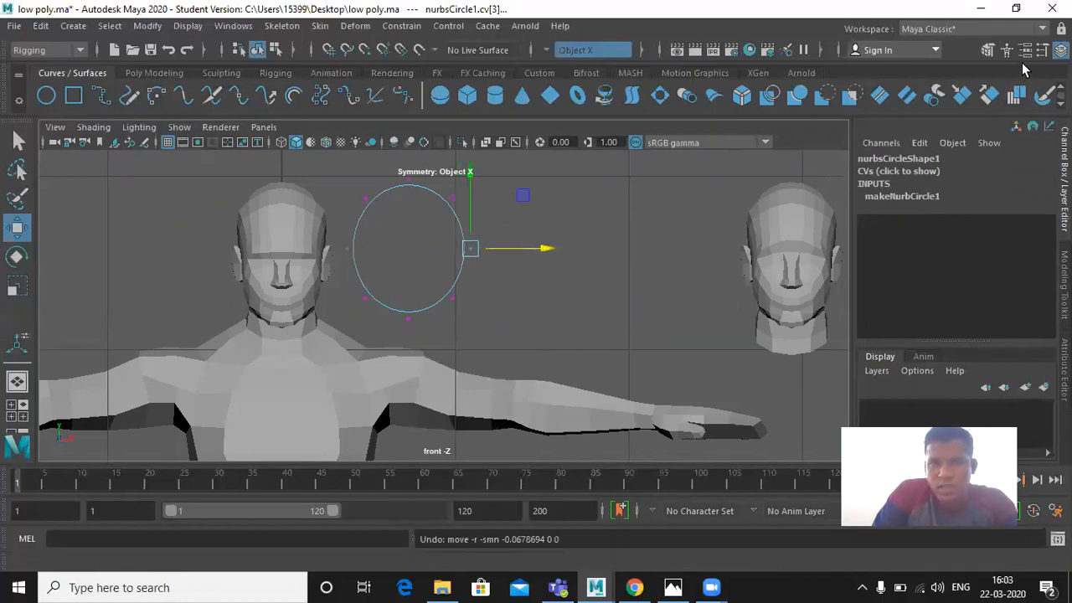
- Set the Move tool's symmetry to Off and close the tool settings
{"action": "left_click", "coordinate": [1042, 50]}
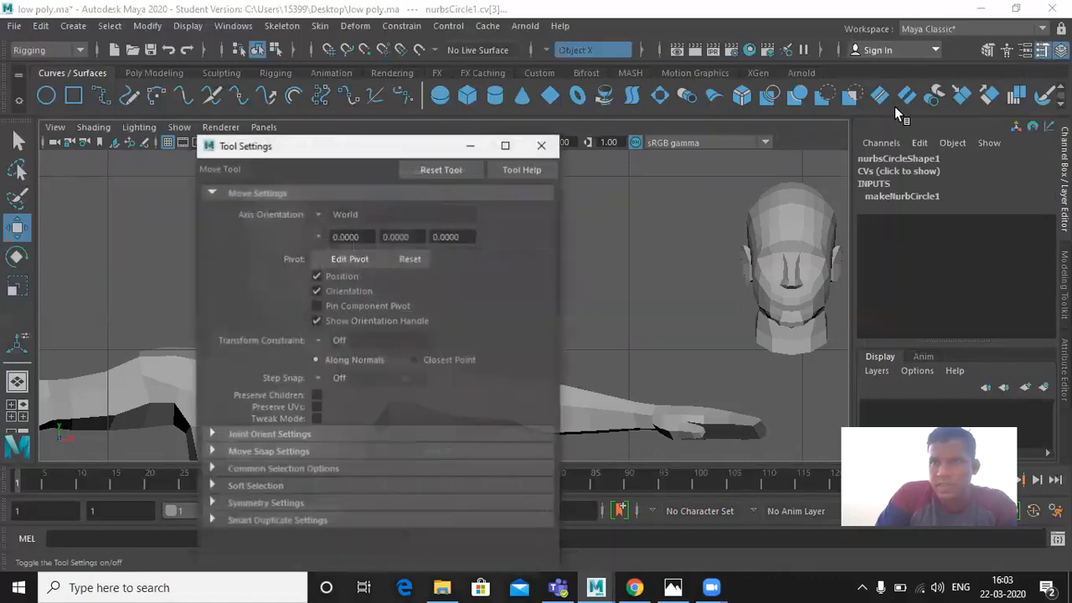
{"action": "left_click", "coordinate": [246, 503]}
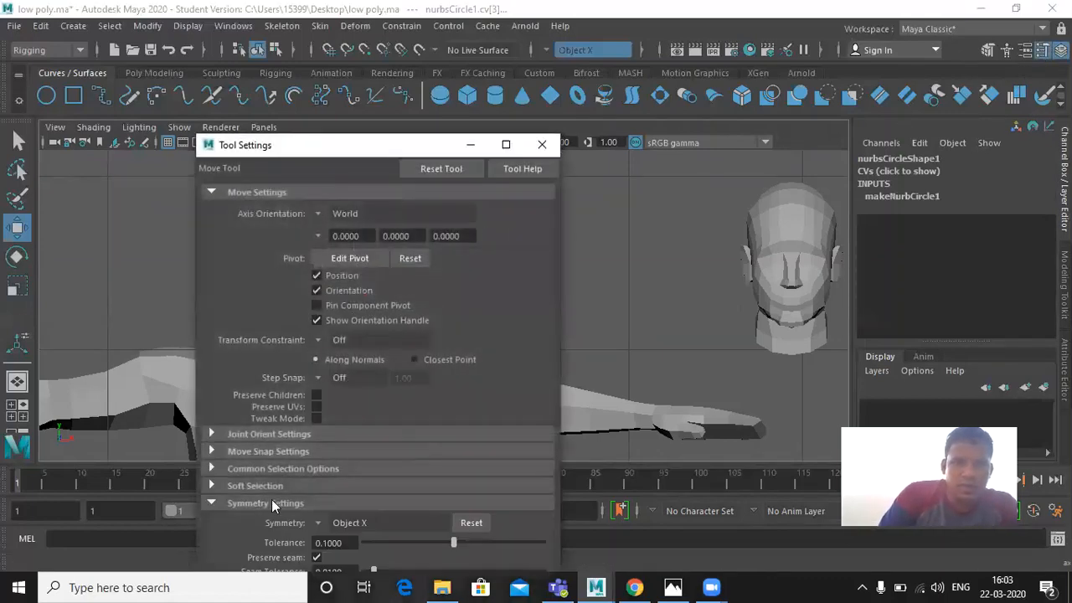
{"action": "left_click", "coordinate": [328, 520]}
{"action": "left_click", "coordinate": [347, 401]}
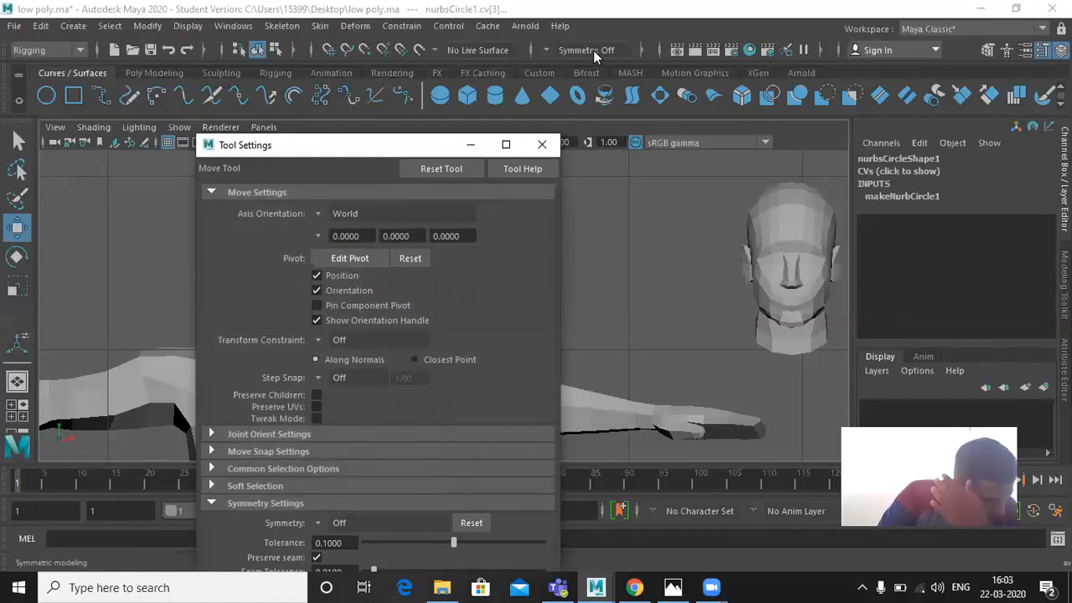
{"action": "left_click", "coordinate": [541, 146]}
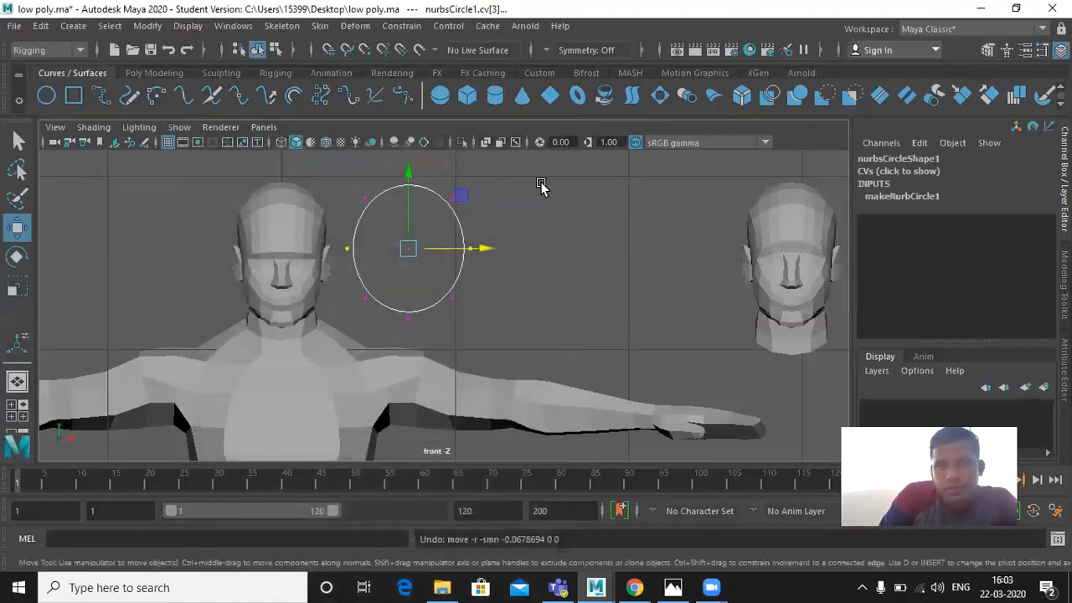
{"action": "left_click", "coordinate": [546, 49]}
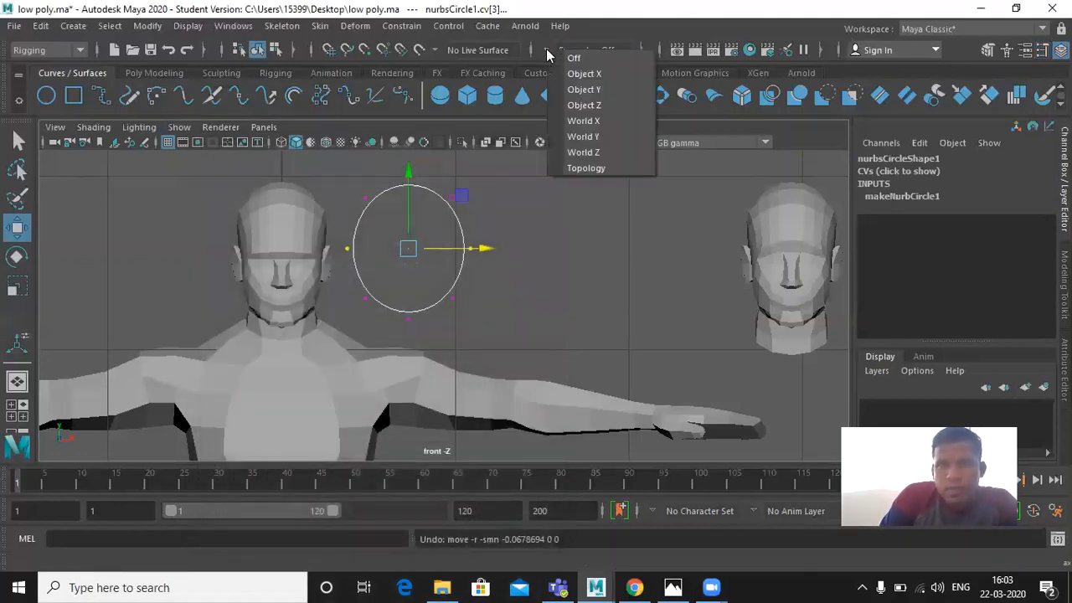
{"action": "left_click", "coordinate": [503, 280]}
- Scale the circle's lower pair of control vertices inward to about 0.82 in X and widen the upper pair for a face shape
{"action": "mouse_move", "coordinate": [494, 287]}
{"action": "left_mouse_down"}
{"action": "mouse_move", "coordinate": [438, 309]}
{"action": "mouse_move", "coordinate": [502, 299]}
{"action": "mouse_move", "coordinate": [478, 297]}
{"action": "left_mouse_up"}
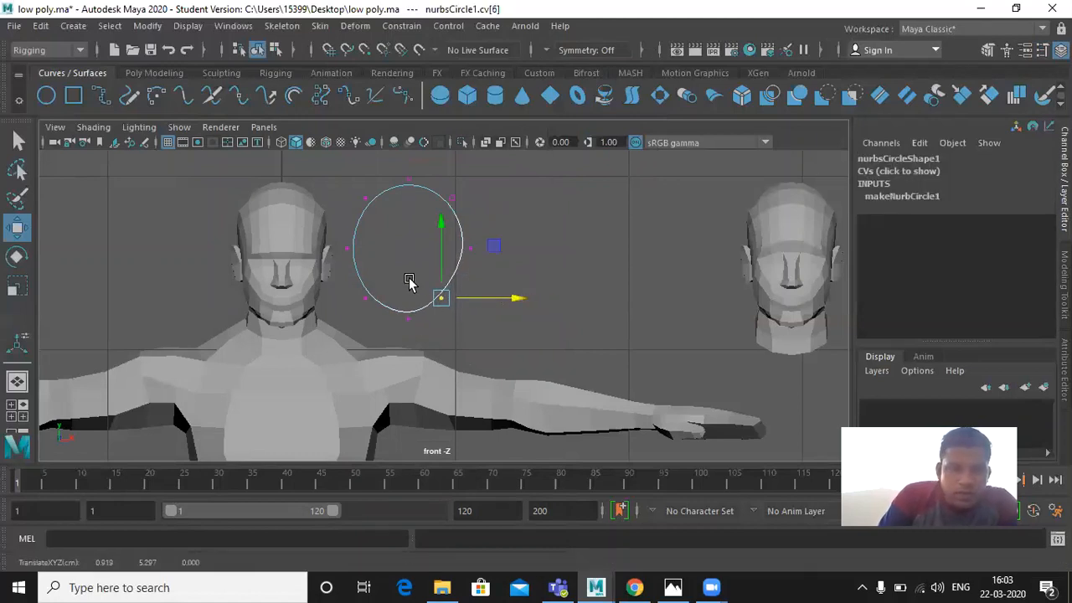
{"action": "key", "text": "ctrl+z"}
{"action": "mouse_move", "coordinate": [359, 280]}
{"action": "left_mouse_down"}
{"action": "mouse_move", "coordinate": [456, 306]}
{"action": "mouse_move", "coordinate": [467, 299]}
{"action": "left_mouse_up"}
{"action": "key", "text": "r"}
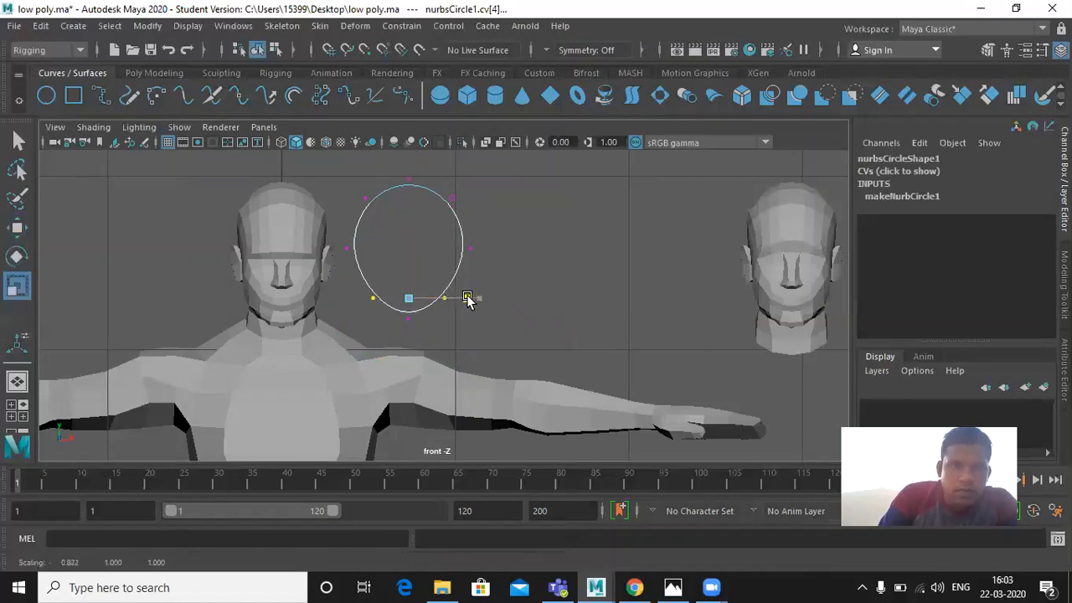
{"action": "left_click_drag", "start_coordinate": [357, 198], "coordinate": [498, 198]}
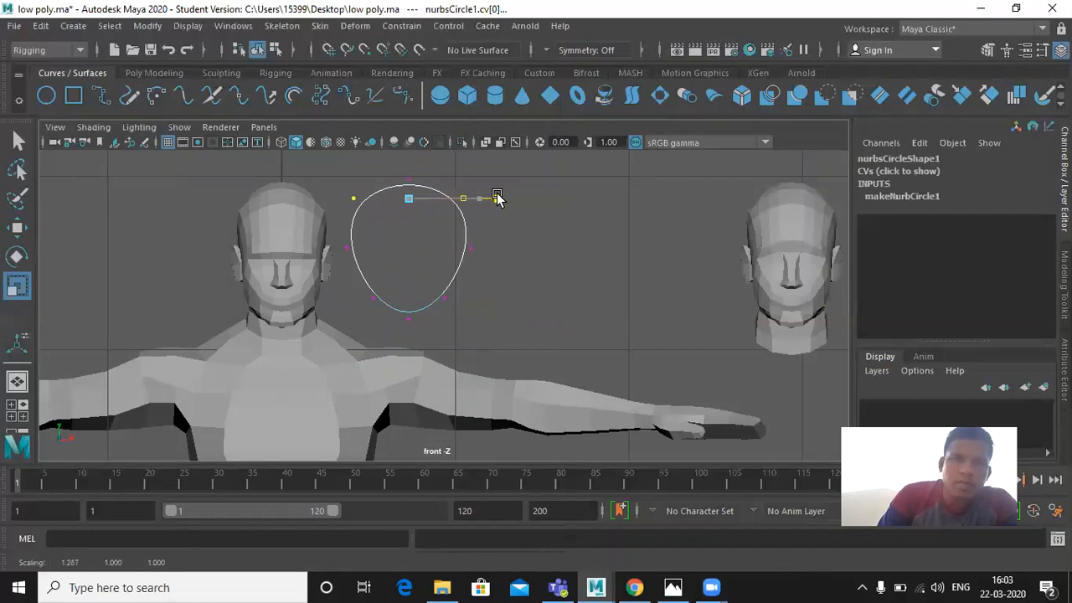
{"action": "left_click", "coordinate": [488, 251]}
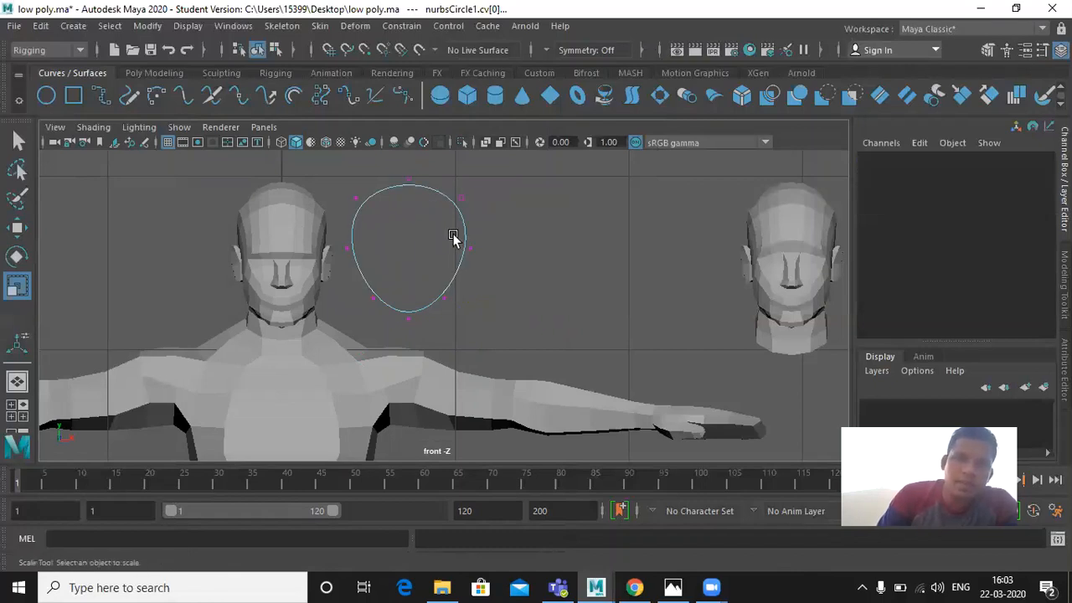
- Return the face-shaped curve to object mode and freeze its transformations
{"action": "right_click_drag", "start_coordinate": [452, 205], "coordinate": [541, 192]}
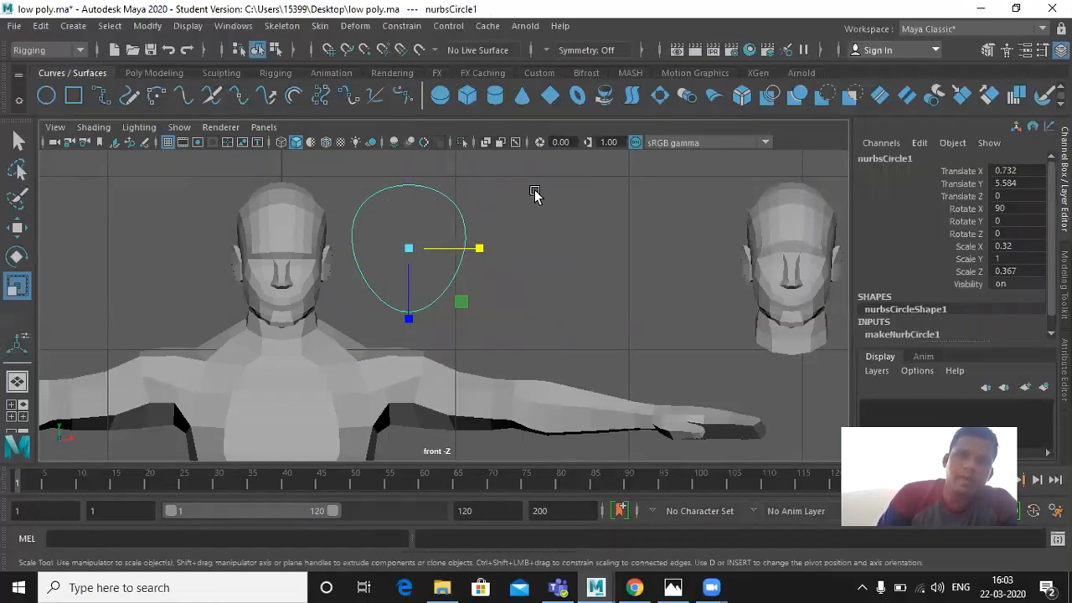
{"action": "left_click", "coordinate": [485, 226]}
{"action": "left_click", "coordinate": [466, 231]}
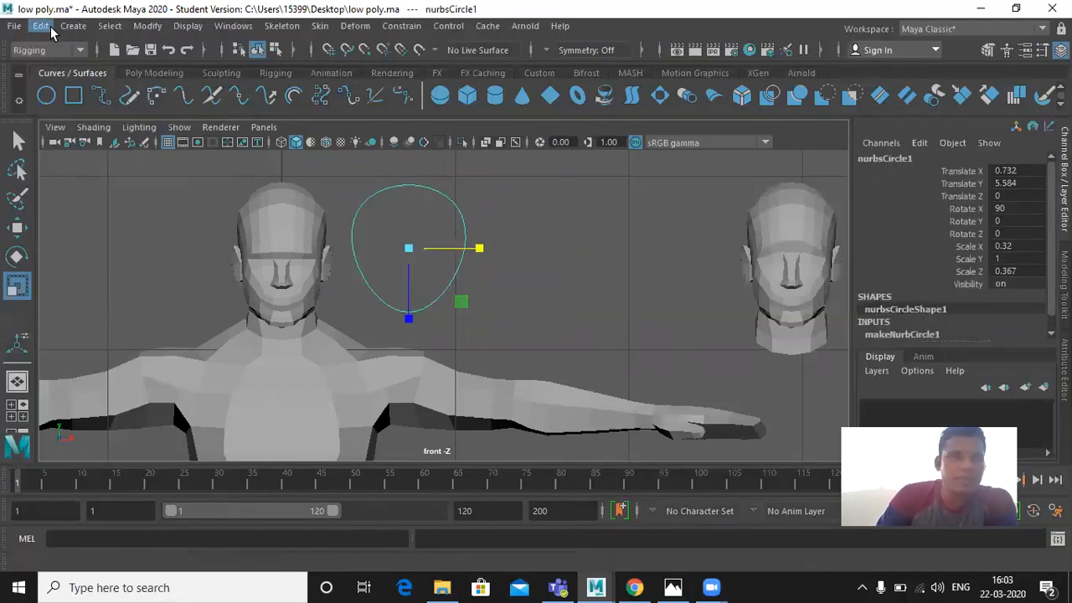
{"action": "left_click", "coordinate": [147, 26]}
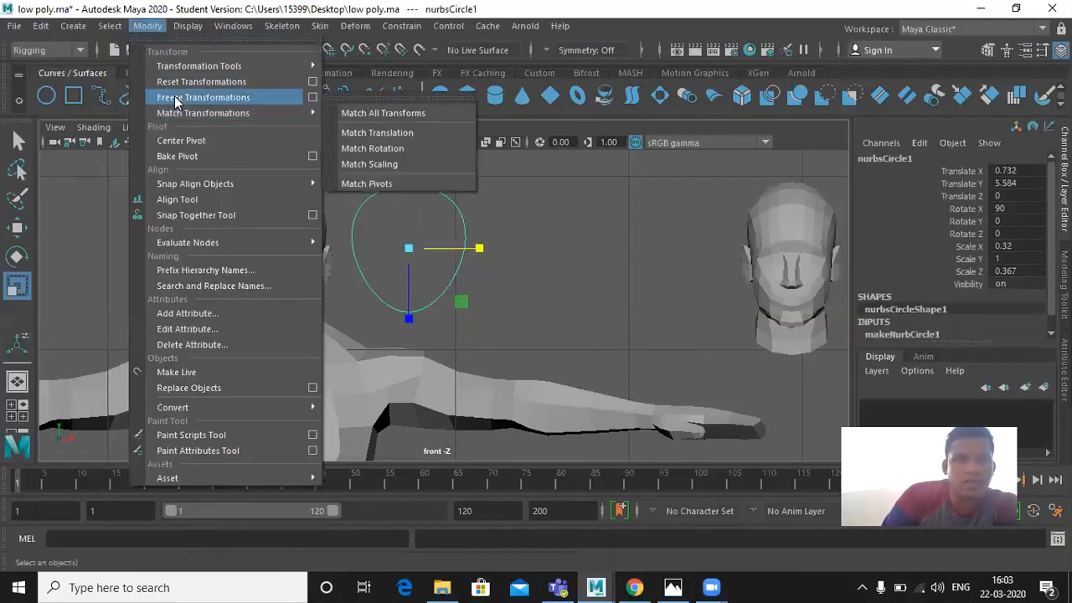
{"action": "left_click", "coordinate": [178, 98]}
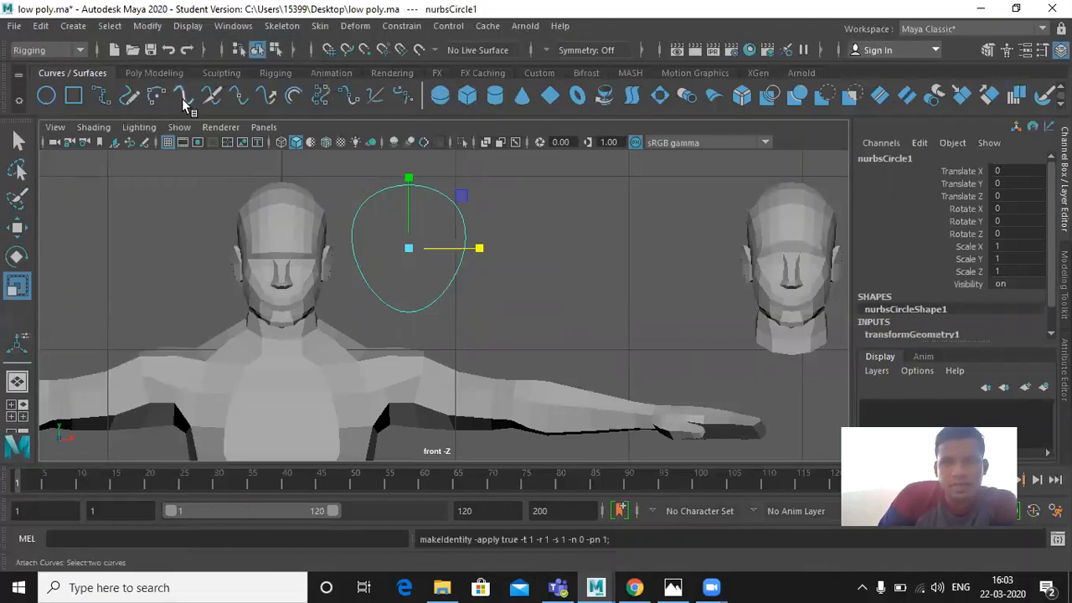
{"action": "left_click", "coordinate": [584, 232]}
{"action": "left_click", "coordinate": [464, 259]}
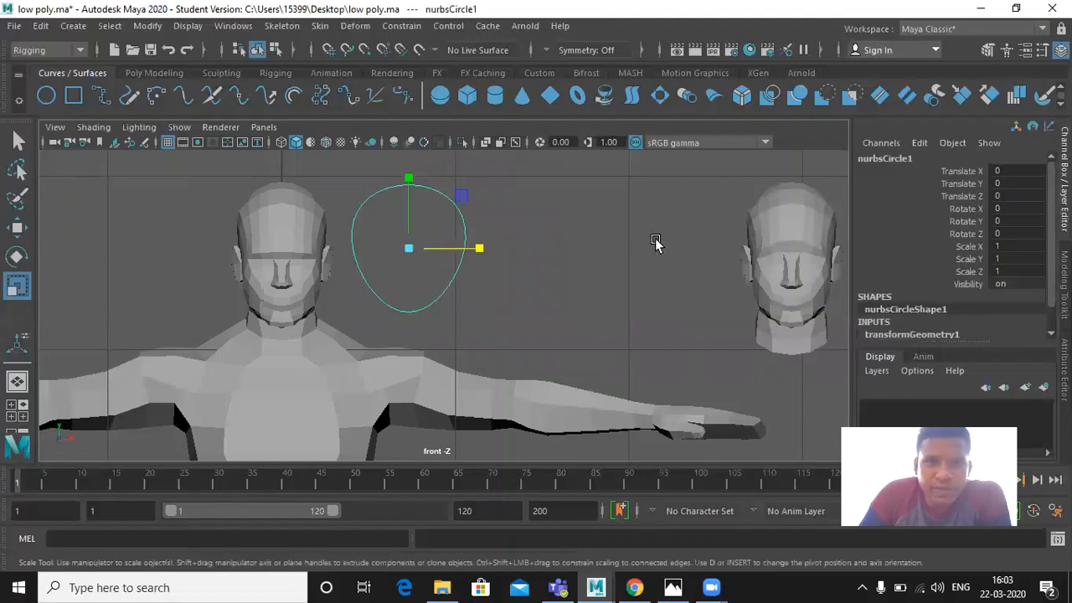
- Hide all of the curve's translate, rotate, scale and visibility channels from the Channel Box
{"action": "left_click_drag", "start_coordinate": [969, 174], "coordinate": [979, 289]}
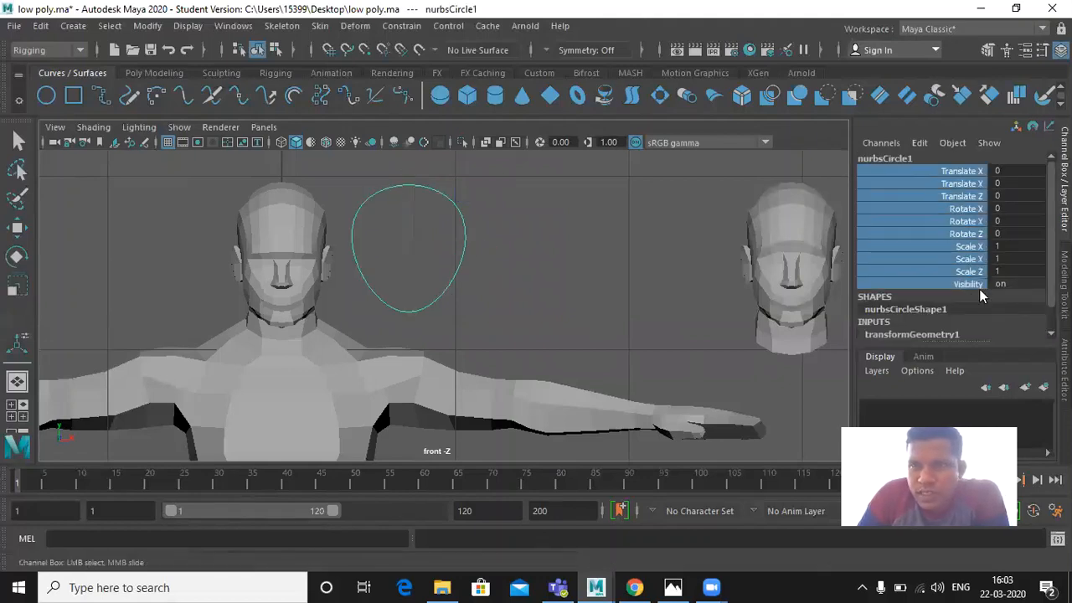
{"action": "right_click", "coordinate": [948, 231]}
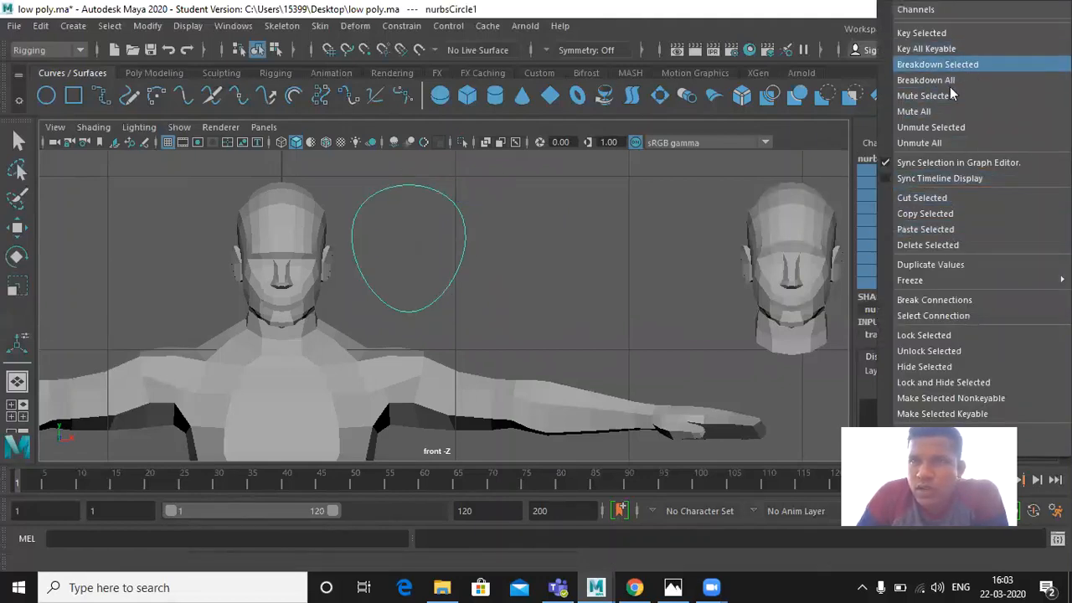
{"action": "left_click", "coordinate": [946, 368]}
{"action": "key", "text": "r"}
{"action": "left_click", "coordinate": [590, 242]}
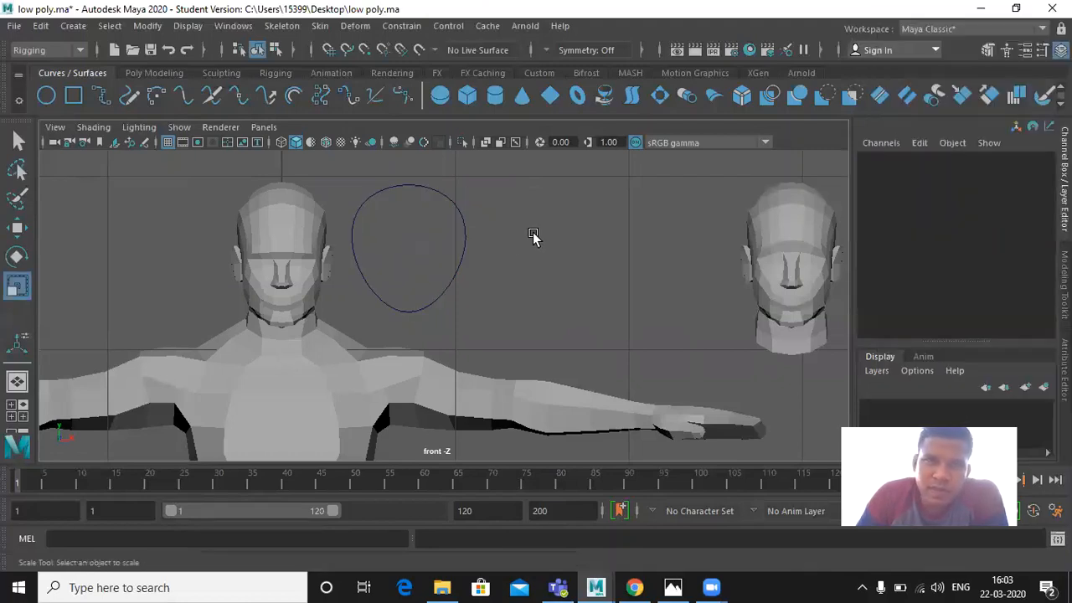
- Narrow the face curve slightly in X and freeze its transformations again
{"action": "left_click", "coordinate": [465, 247]}
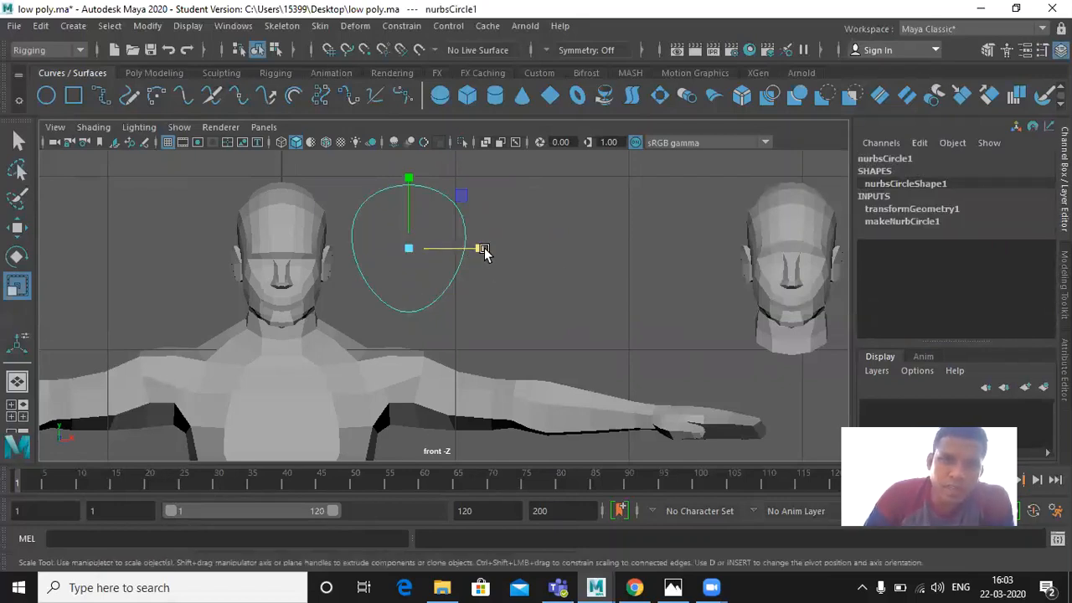
{"action": "left_click_drag", "start_coordinate": [479, 247], "coordinate": [477, 251]}
{"action": "left_click", "coordinate": [536, 249]}
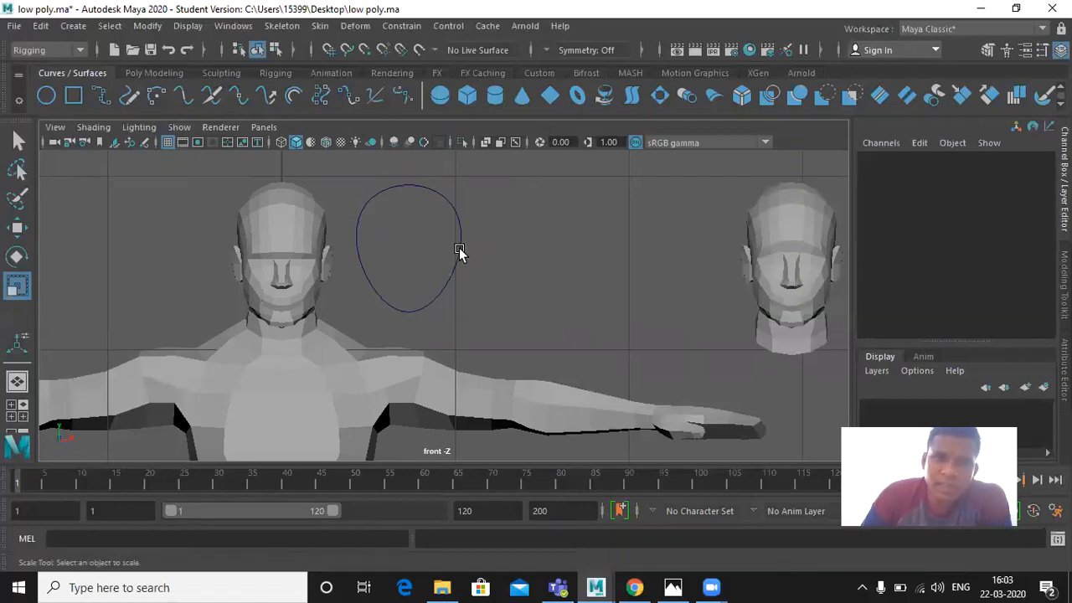
{"action": "left_click", "coordinate": [460, 251]}
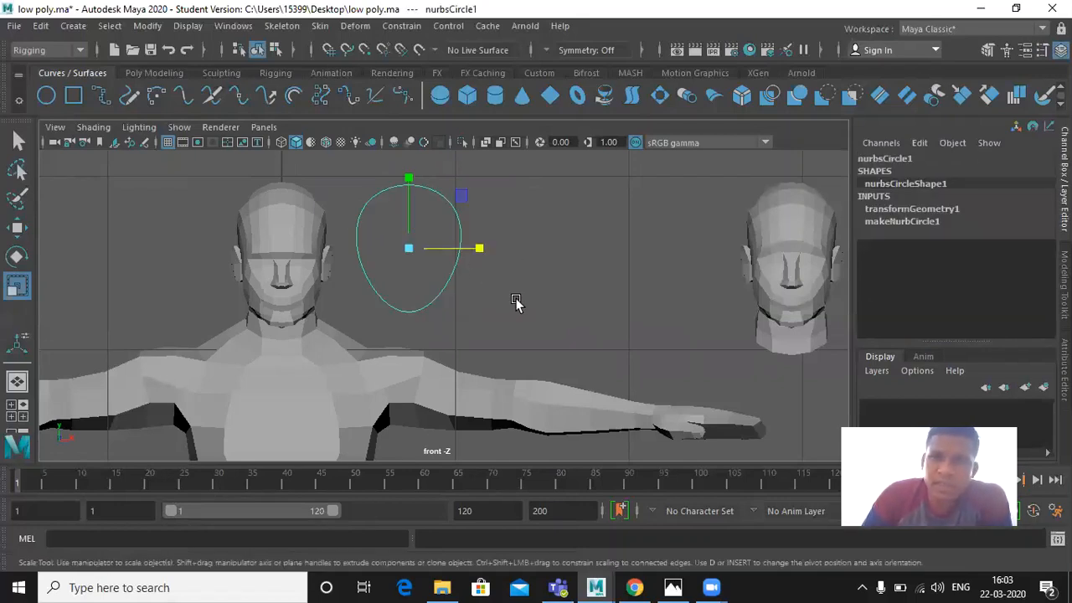
{"action": "left_click", "coordinate": [147, 26]}
{"action": "left_click", "coordinate": [160, 98]}
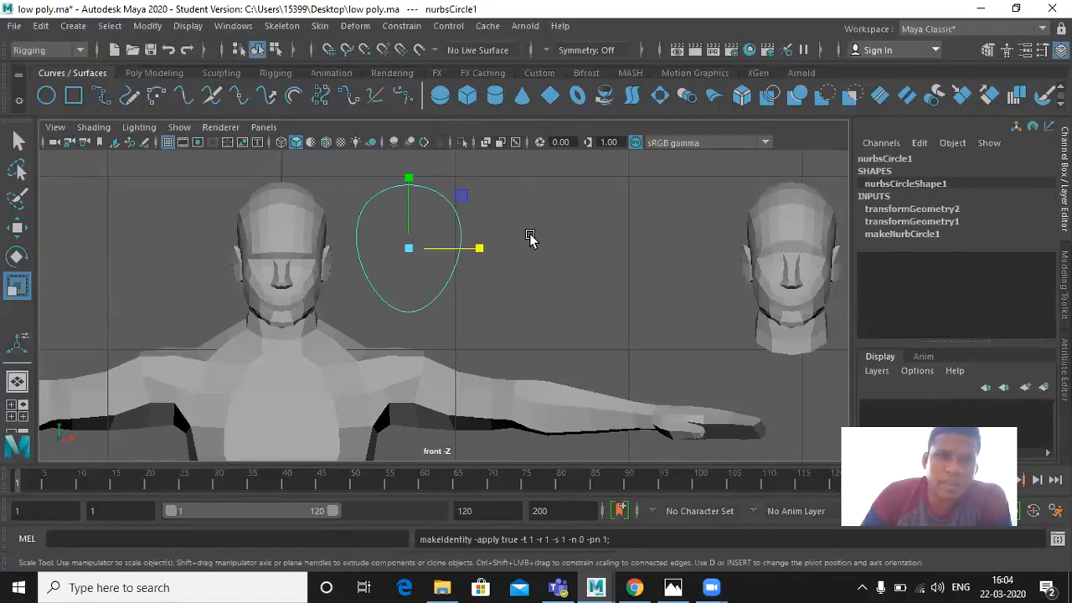
{"action": "left_click", "coordinate": [482, 227]}
{"action": "left_click", "coordinate": [455, 216]}
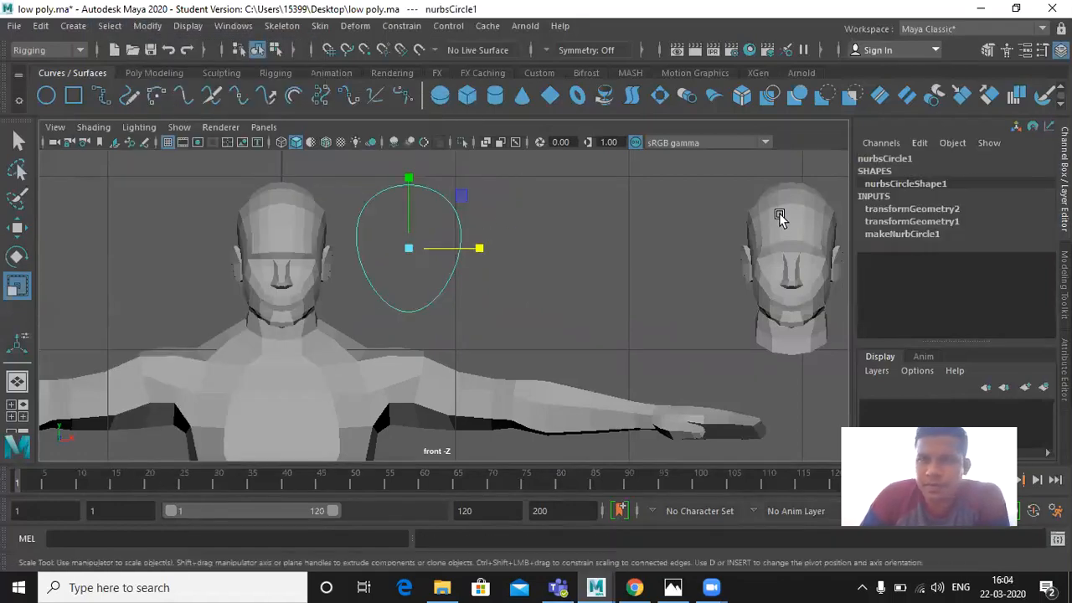
- Start adding a custom attribute to the face curve with the long name f_expression, and copy that name
{"action": "left_click", "coordinate": [887, 145]}
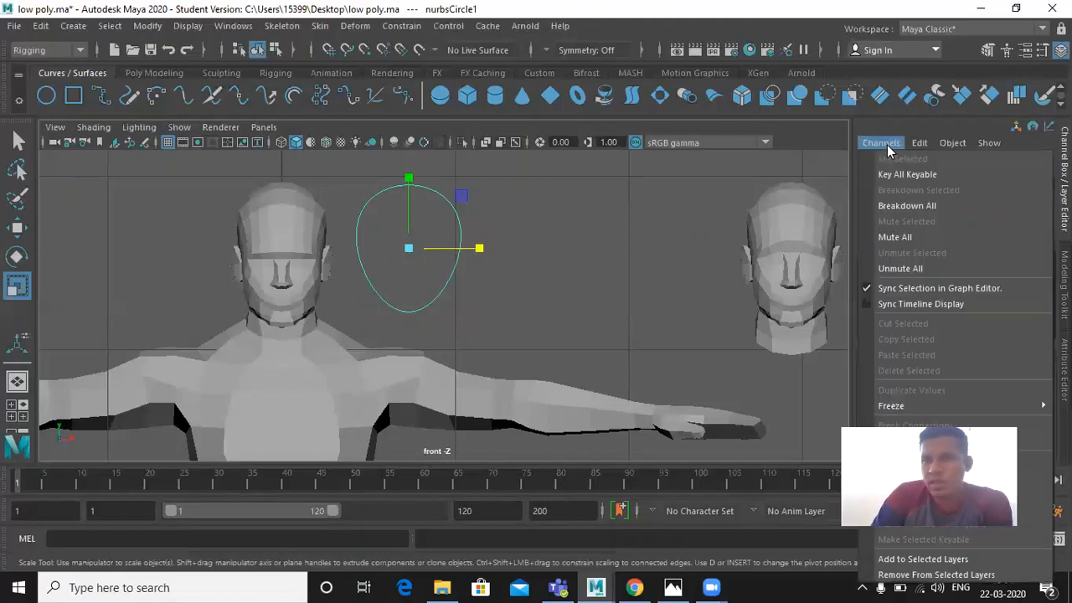
{"action": "left_click", "coordinate": [889, 143]}
{"action": "left_click", "coordinate": [892, 144]}
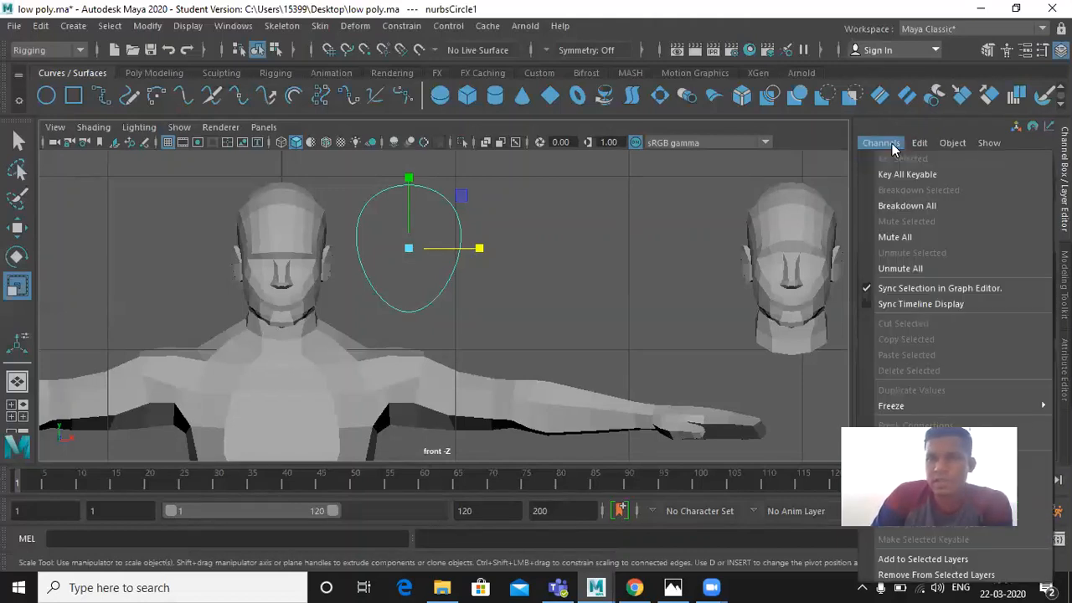
{"action": "mouse_move", "coordinate": [928, 143]}
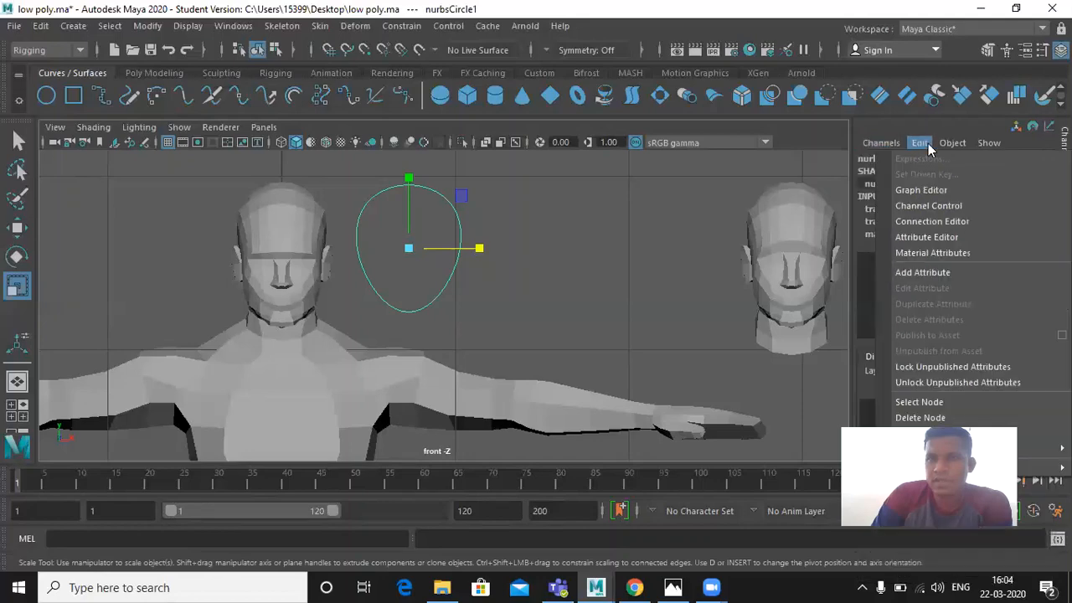
{"action": "left_click", "coordinate": [909, 273]}
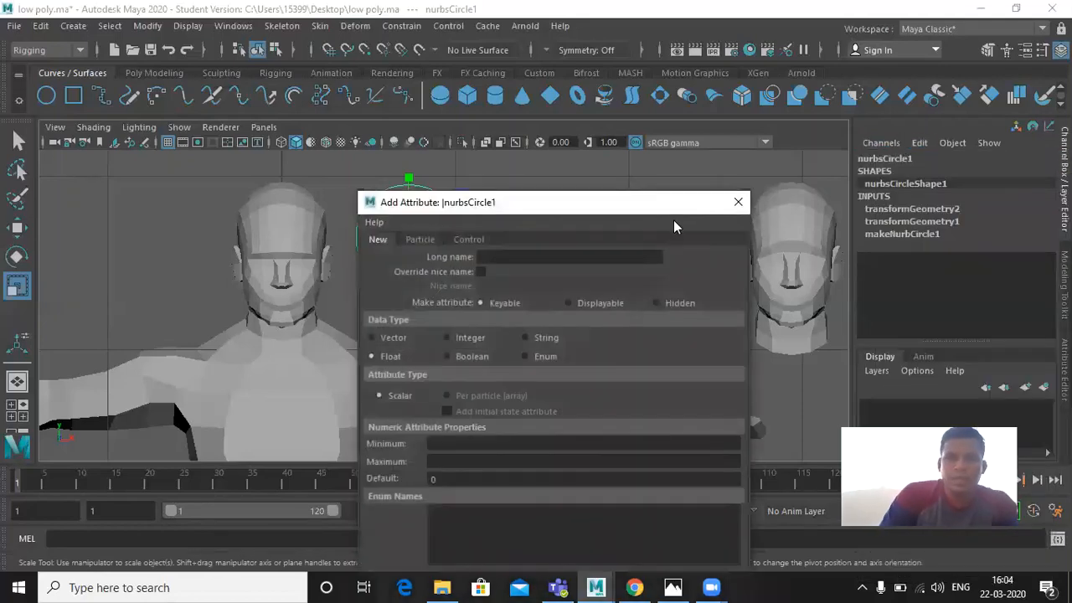
{"action": "left_click", "coordinate": [521, 255]}
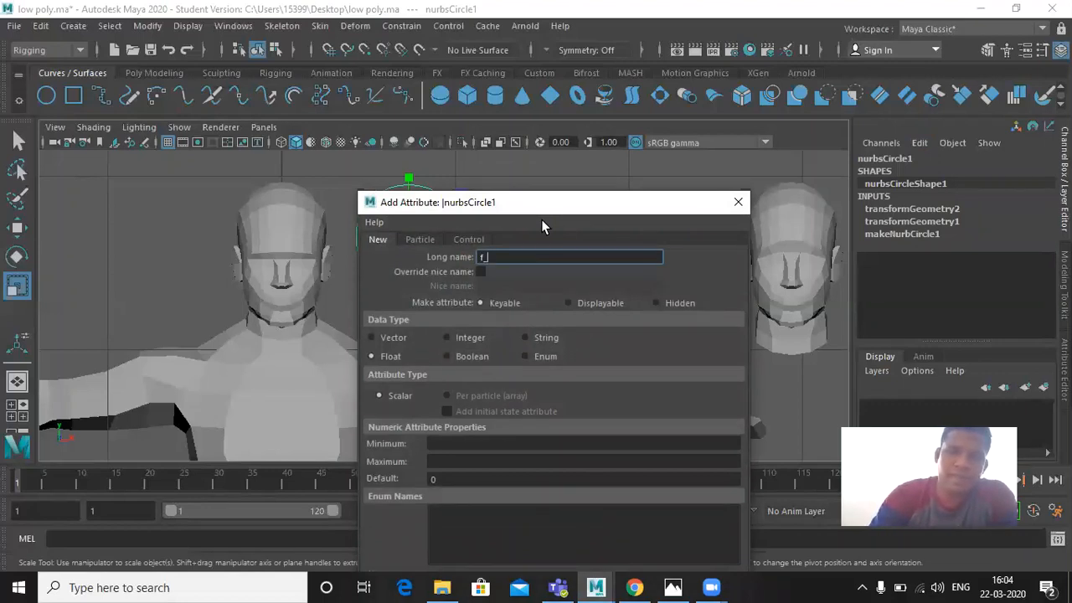
{"action": "type", "text": "f_exp"}
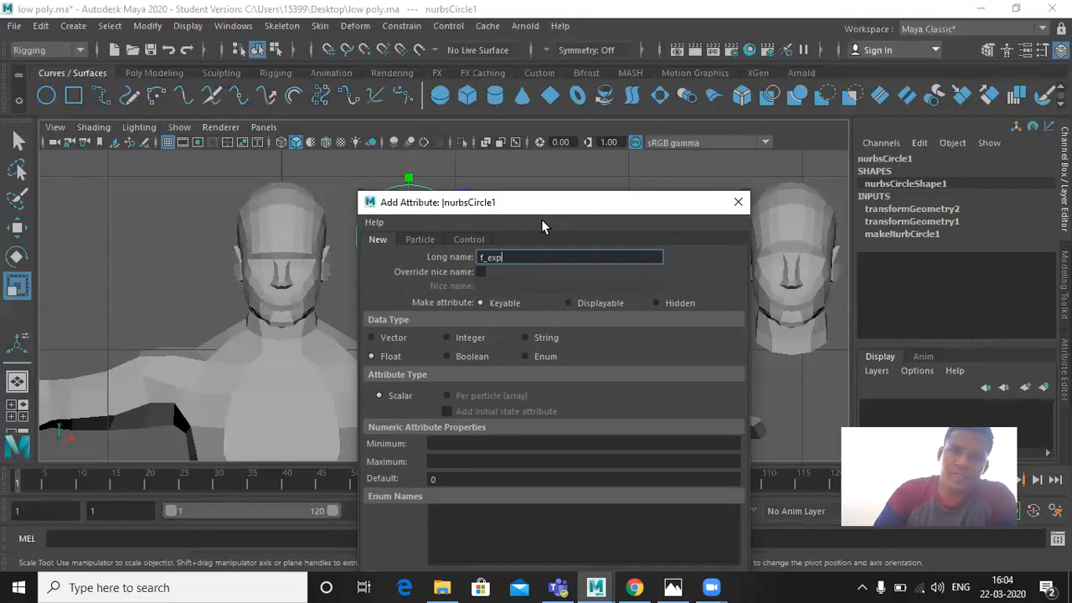
{"action": "type", "text": "ression"}
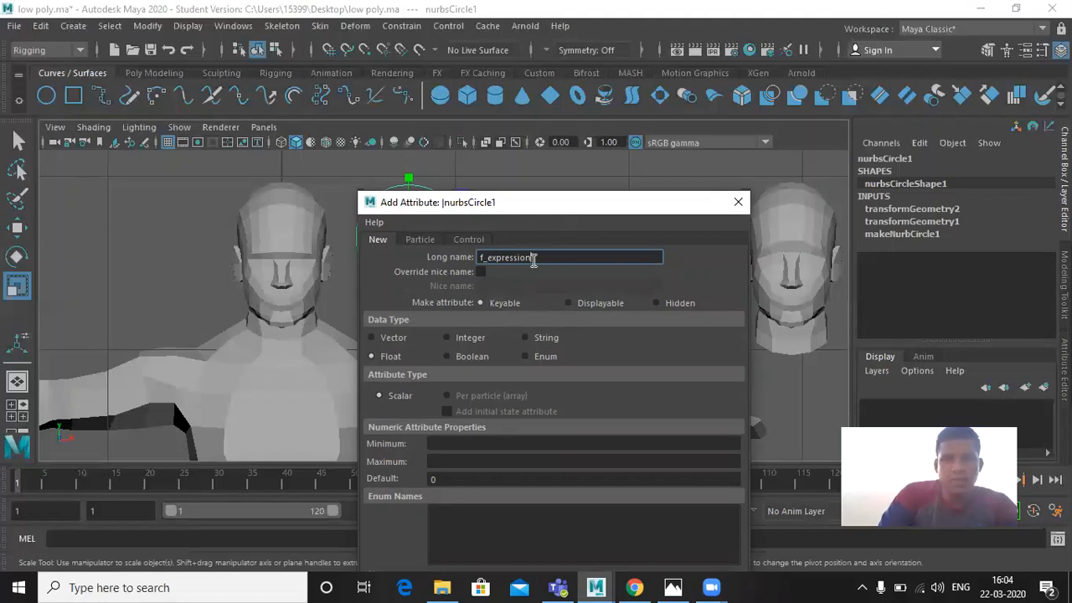
{"action": "left_click_drag", "start_coordinate": [533, 261], "coordinate": [440, 257]}
{"action": "key", "text": "ctrl+c"}
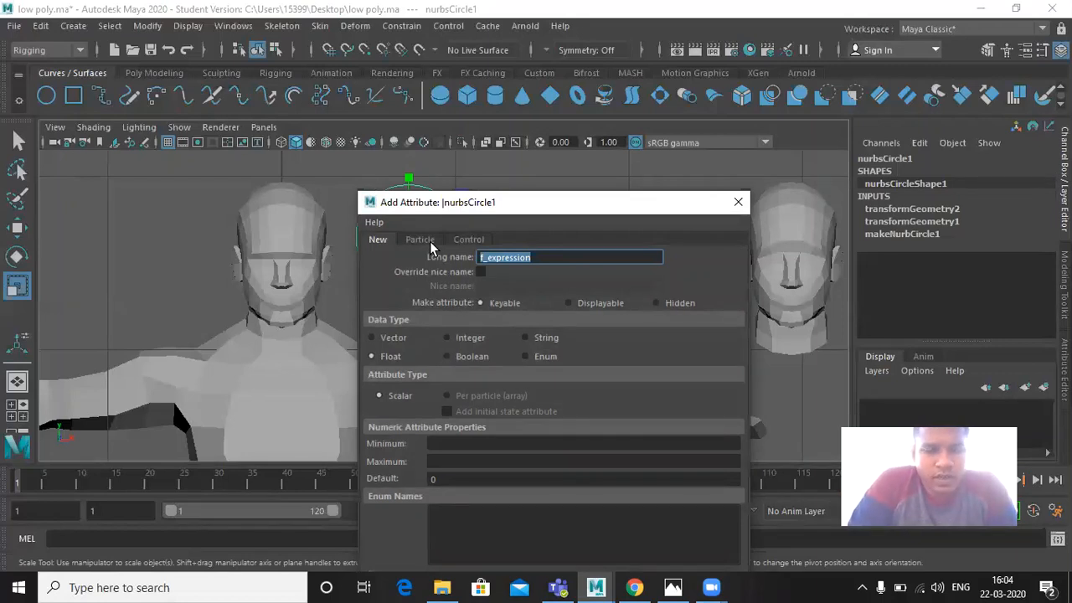
- Extend the name to f_expression_smile, set minimum 0 and maximum 5, and add the keyable float attribute
{"action": "key", "text": "Right"}
{"action": "key", "text": "Right"}
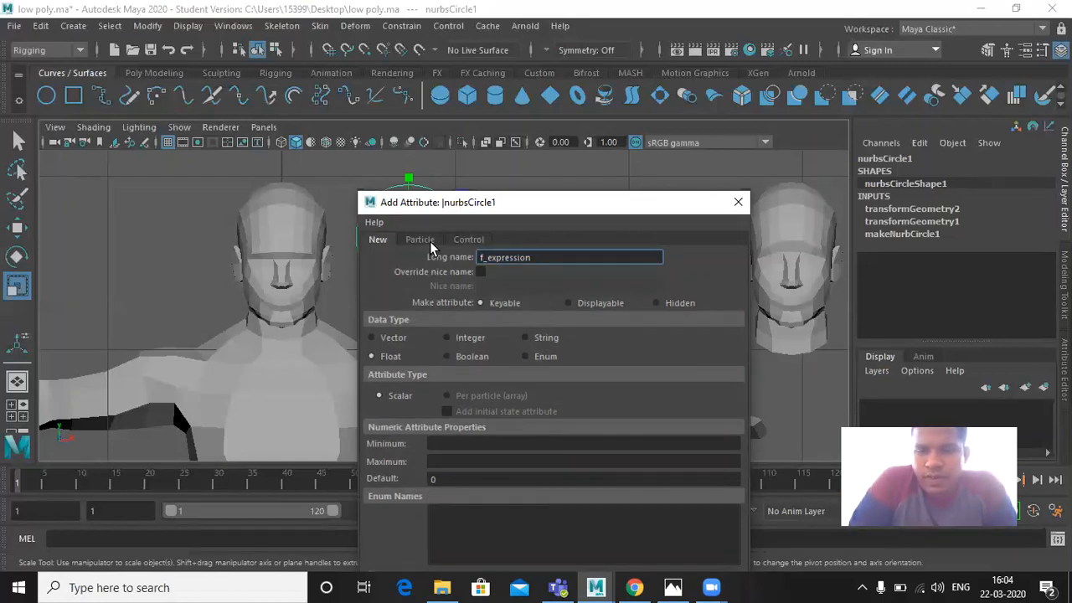
{"action": "key", "text": "End"}
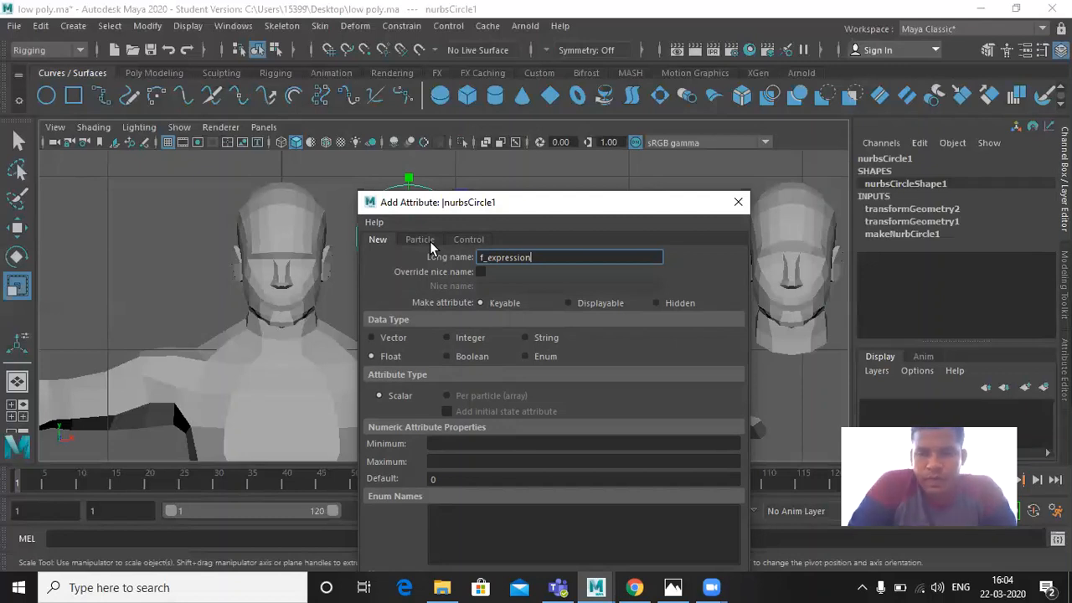
{"action": "type", "text": "_sml"}
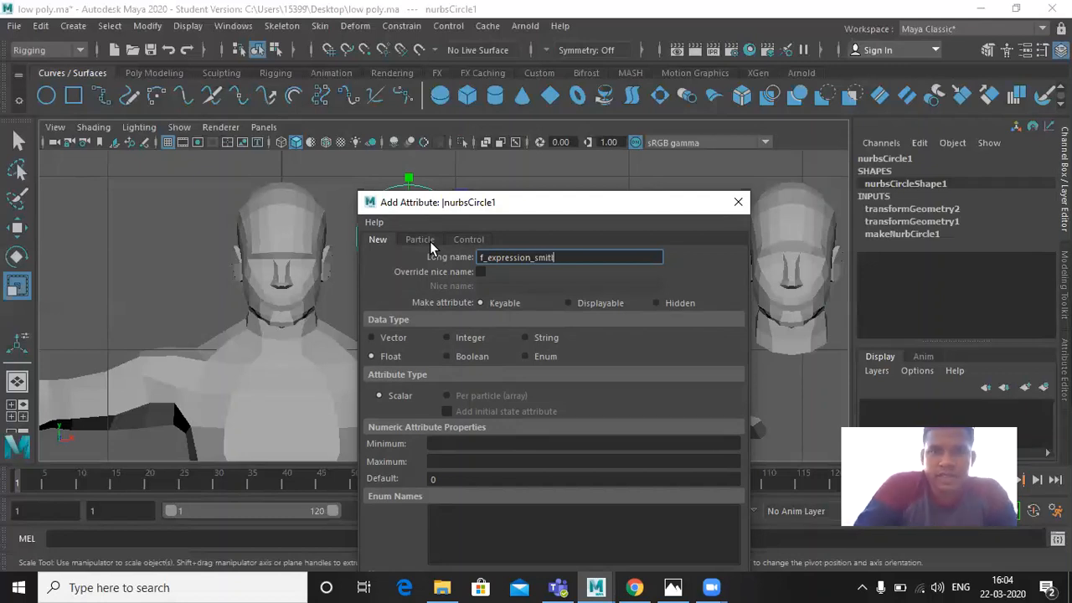
{"action": "type", "text": "le"}
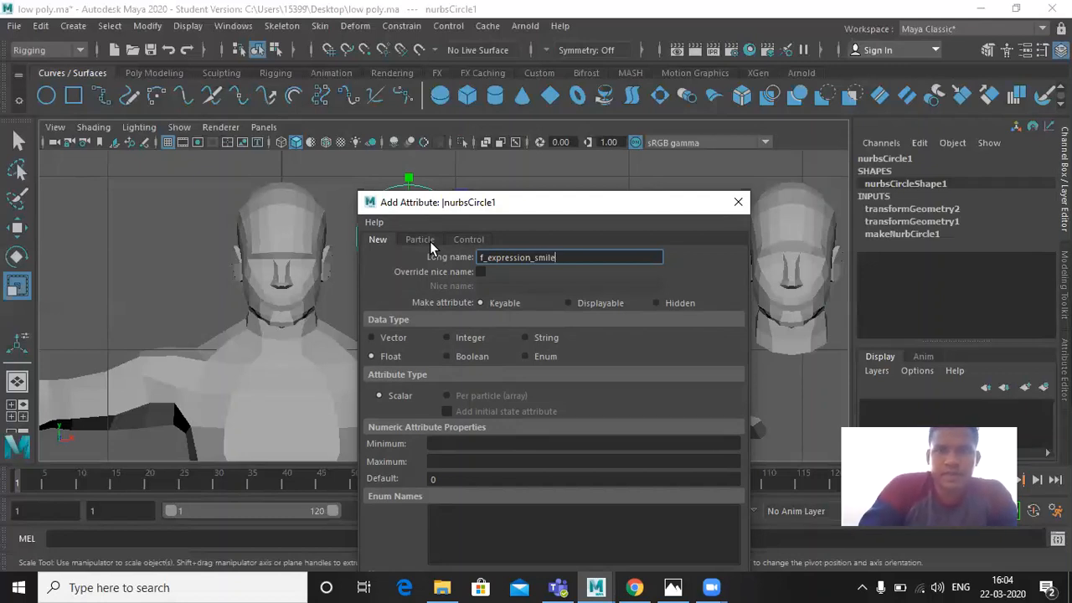
{"action": "left_click", "coordinate": [472, 443]}
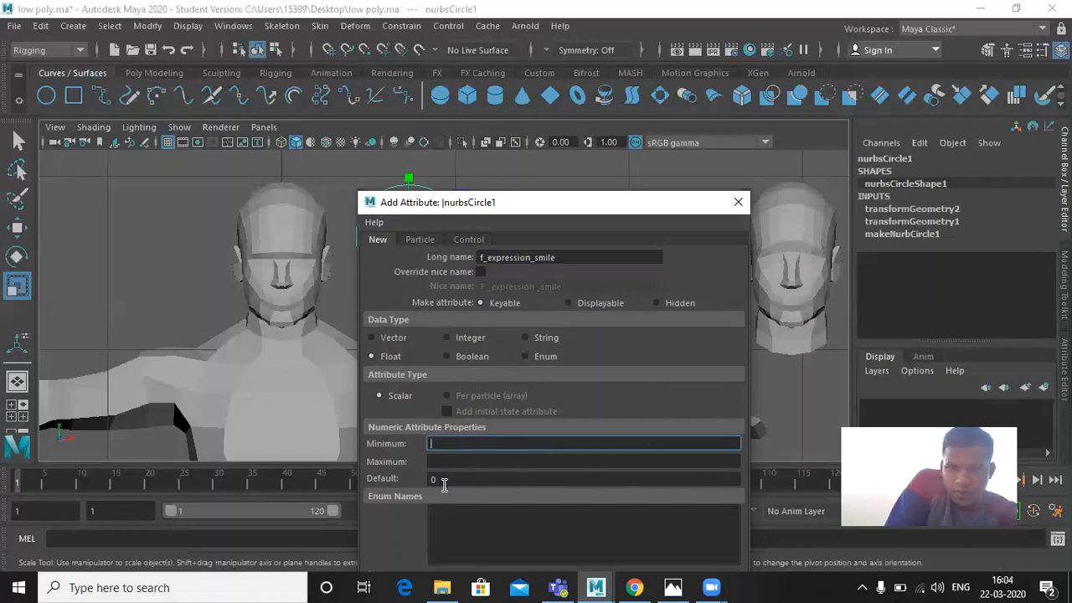
{"action": "type", "text": "0"}
{"action": "left_click", "coordinate": [450, 460]}
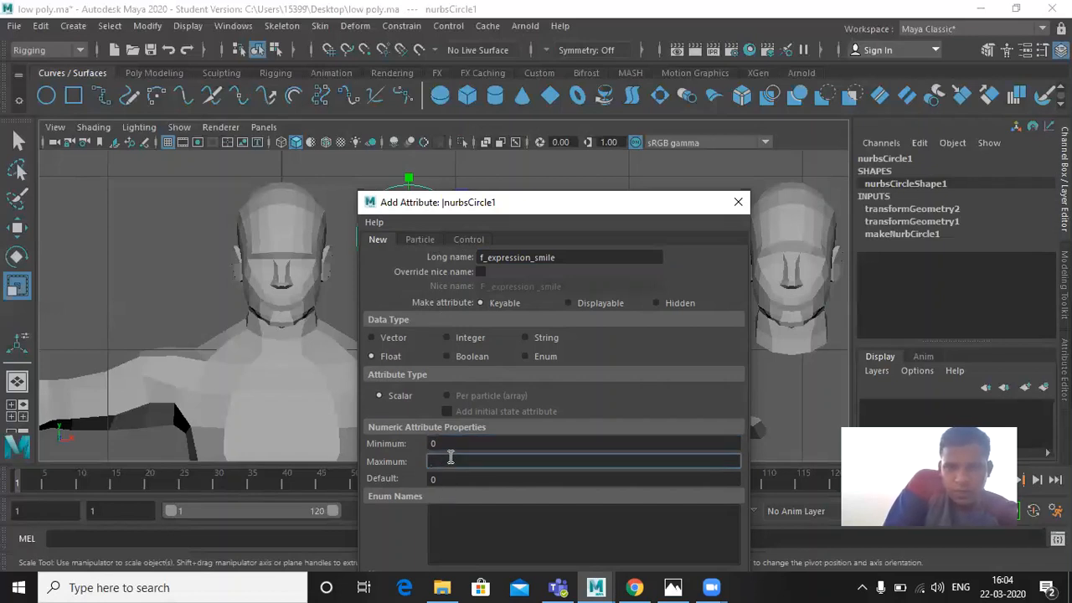
{"action": "type", "text": "5"}
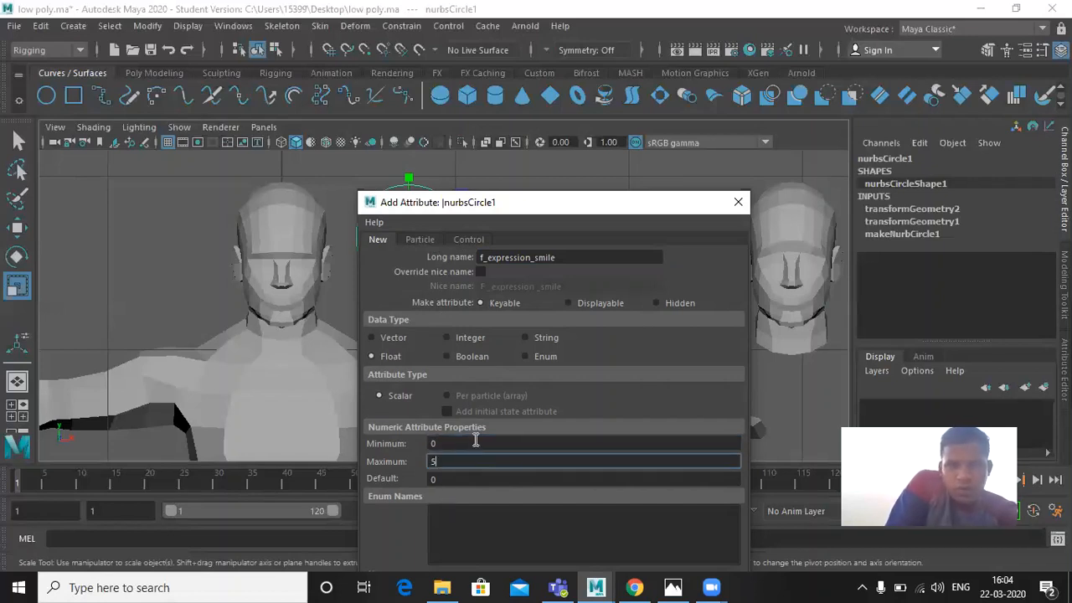
{"action": "left_click_drag", "start_coordinate": [504, 206], "coordinate": [522, 121]}
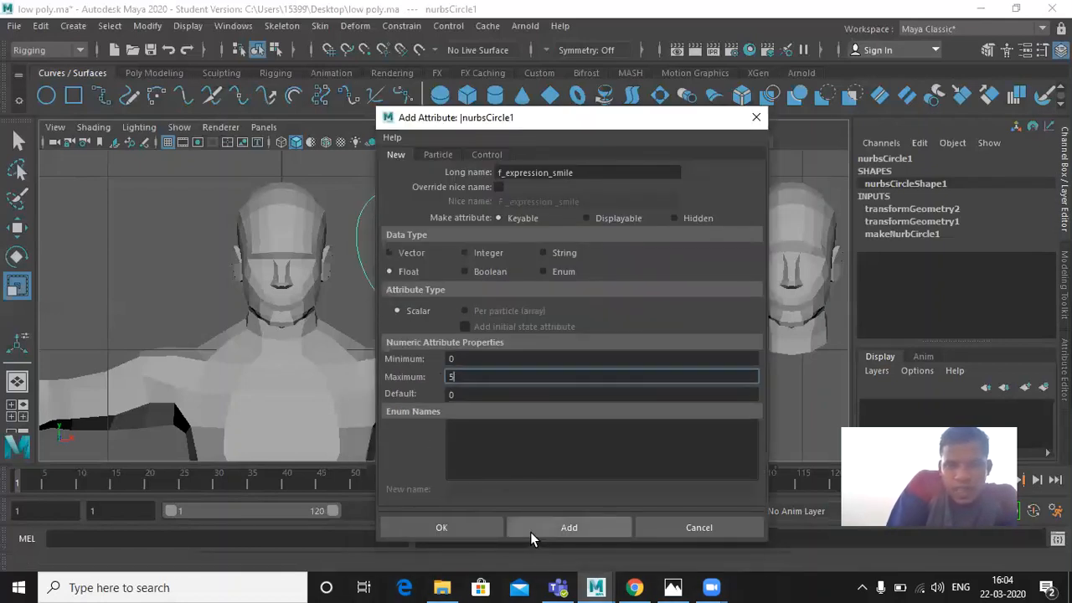
{"action": "left_click", "coordinate": [530, 530]}
- Add a keyable float attribute with the long name f_expression_eb_rise, minimum 0 and maximum 5, to the face curve
{"action": "left_click", "coordinate": [550, 172]}
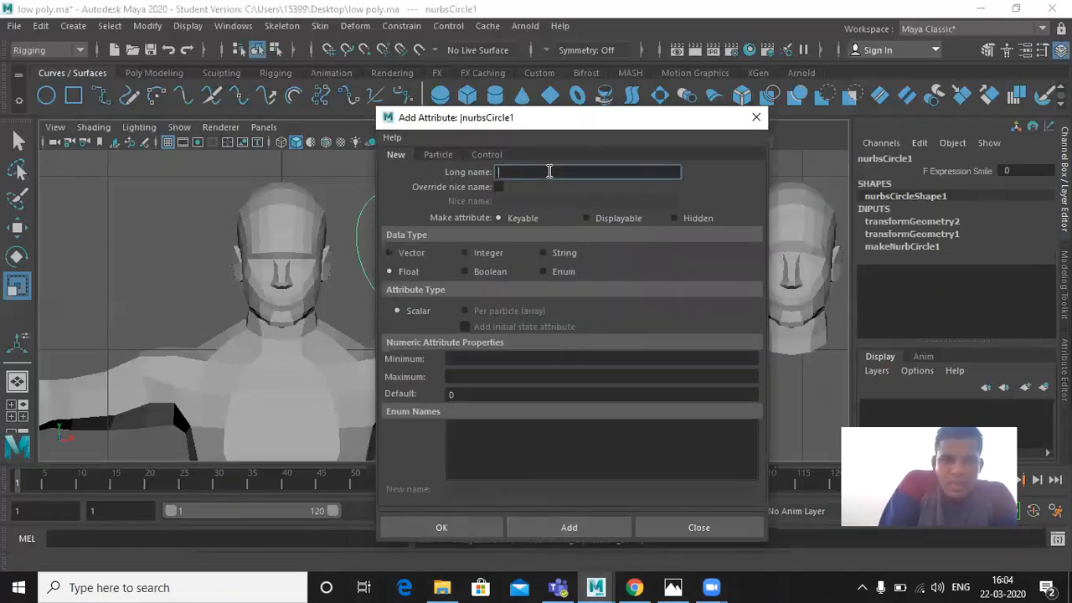
{"action": "key", "text": "ctrl+v"}
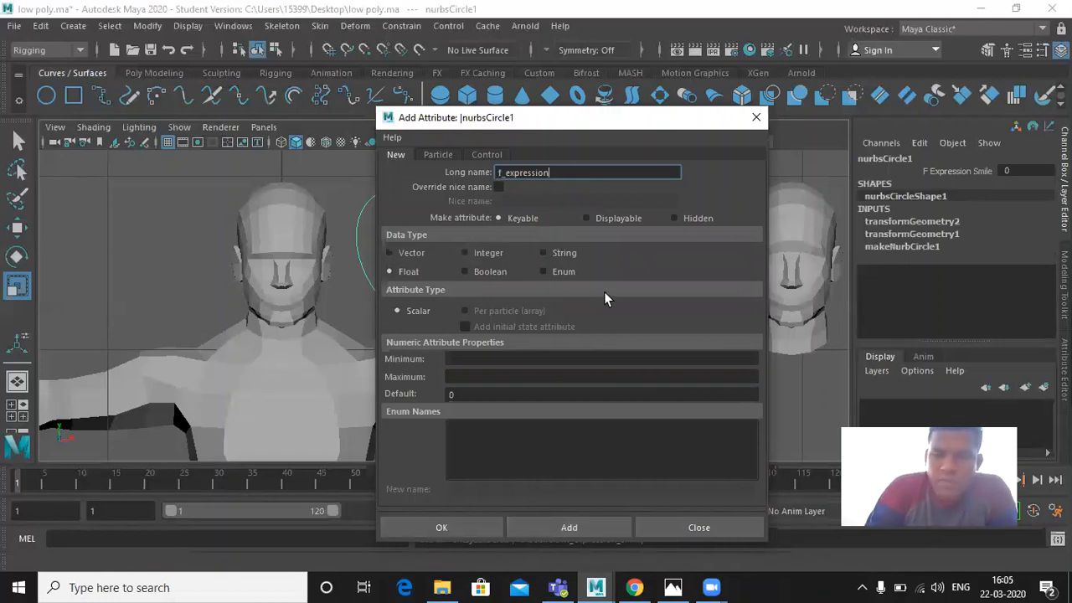
{"action": "type", "text": "_"}
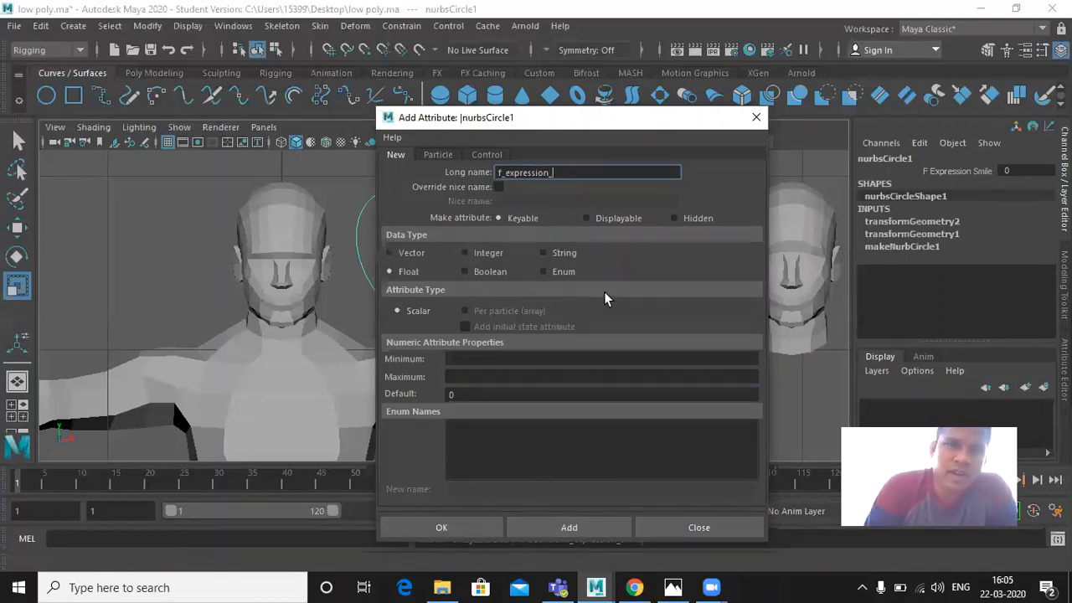
{"action": "type", "text": "eb"}
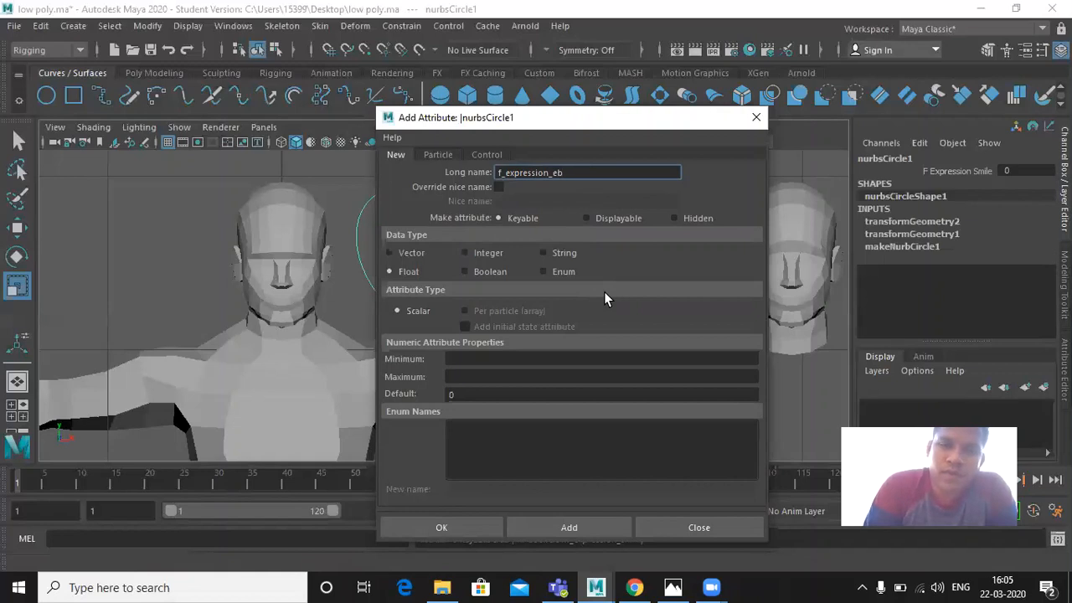
{"action": "type", "text": "_rise"}
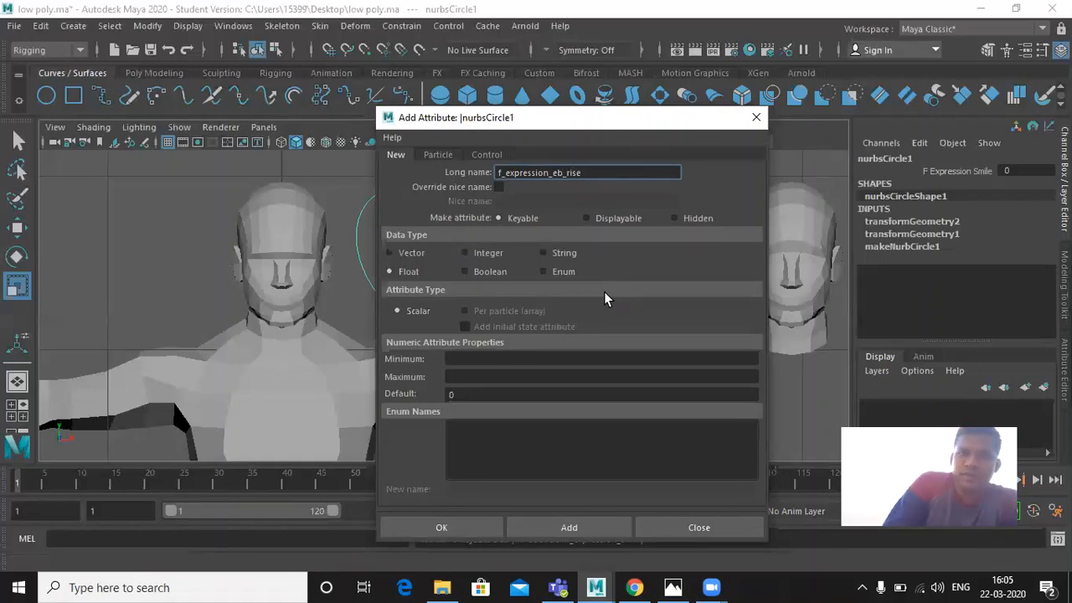
{"action": "left_click", "coordinate": [490, 357]}
{"action": "type", "text": "0"}
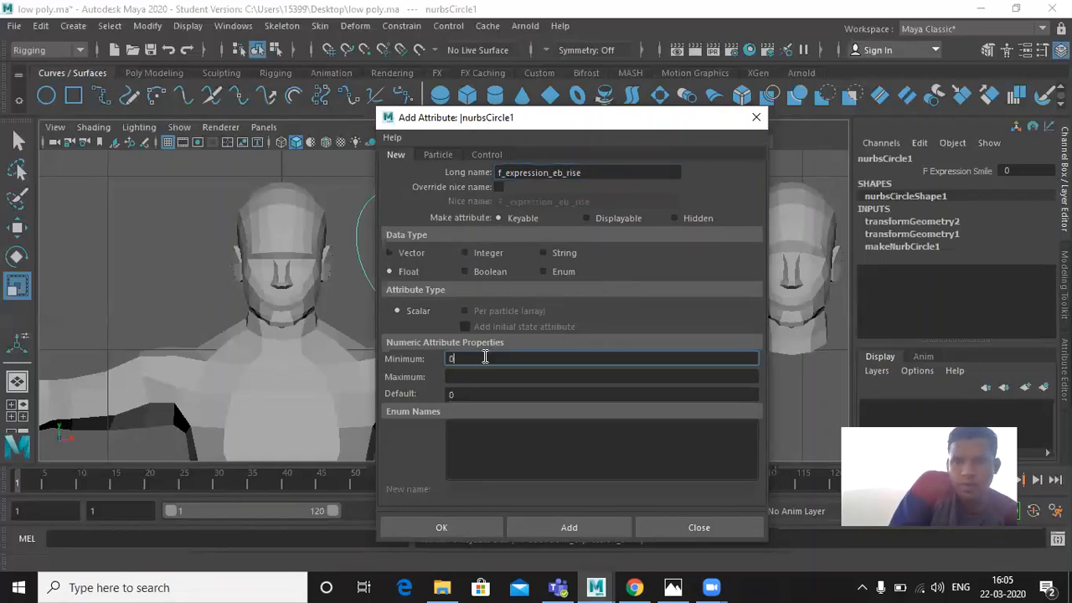
{"action": "left_click", "coordinate": [485, 377]}
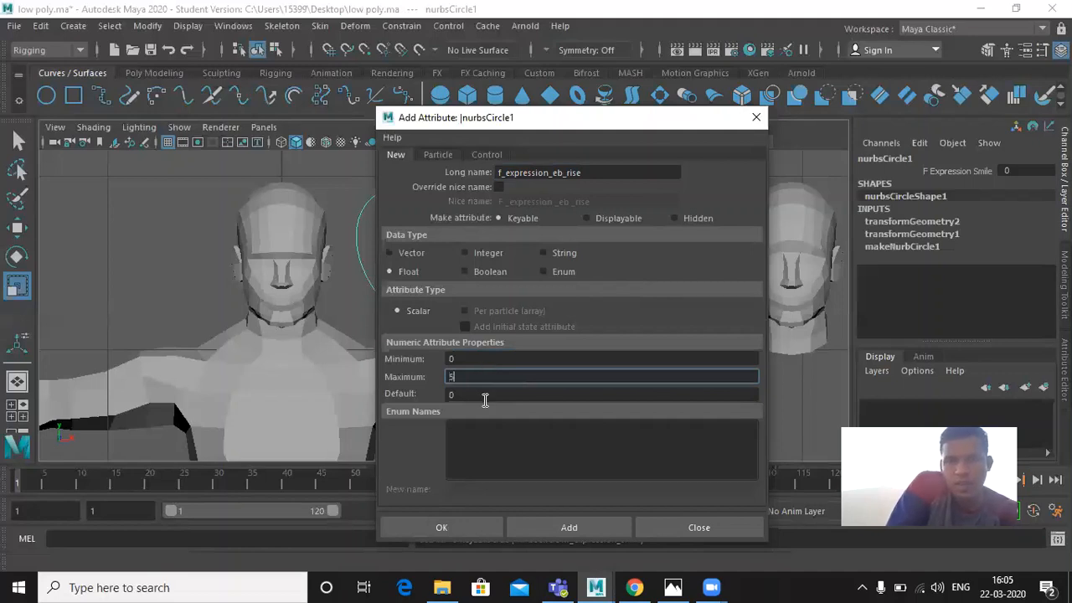
{"action": "left_click", "coordinate": [558, 527]}
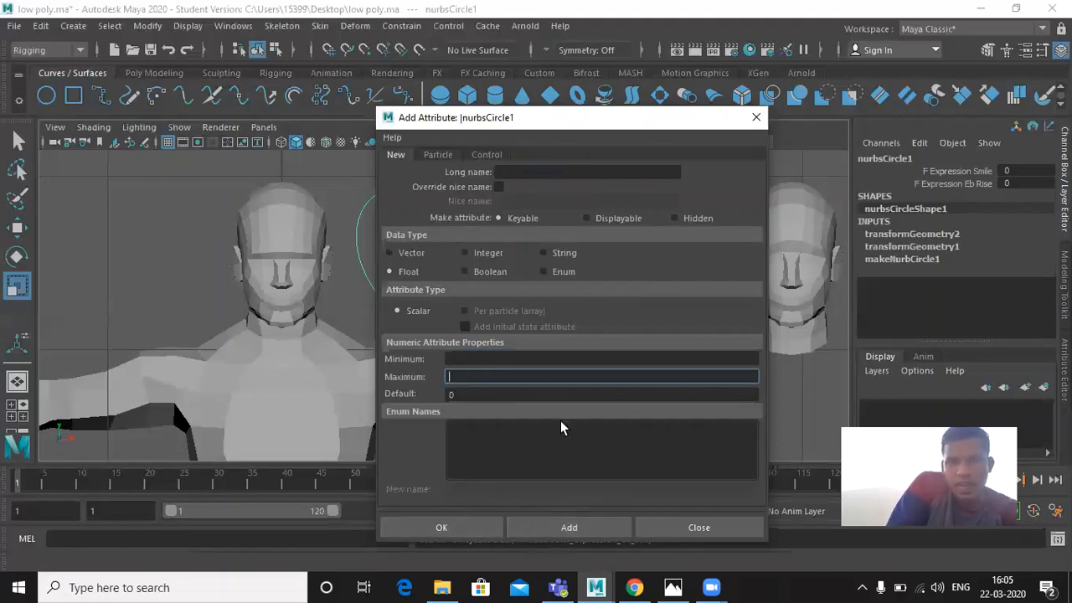
- Add a keyable float attribute named f_expression_eb_down with minimum 0 and maximum 5, and close the attribute dialog
{"action": "left_click", "coordinate": [526, 170]}
{"action": "key", "text": "ctrl+v"}
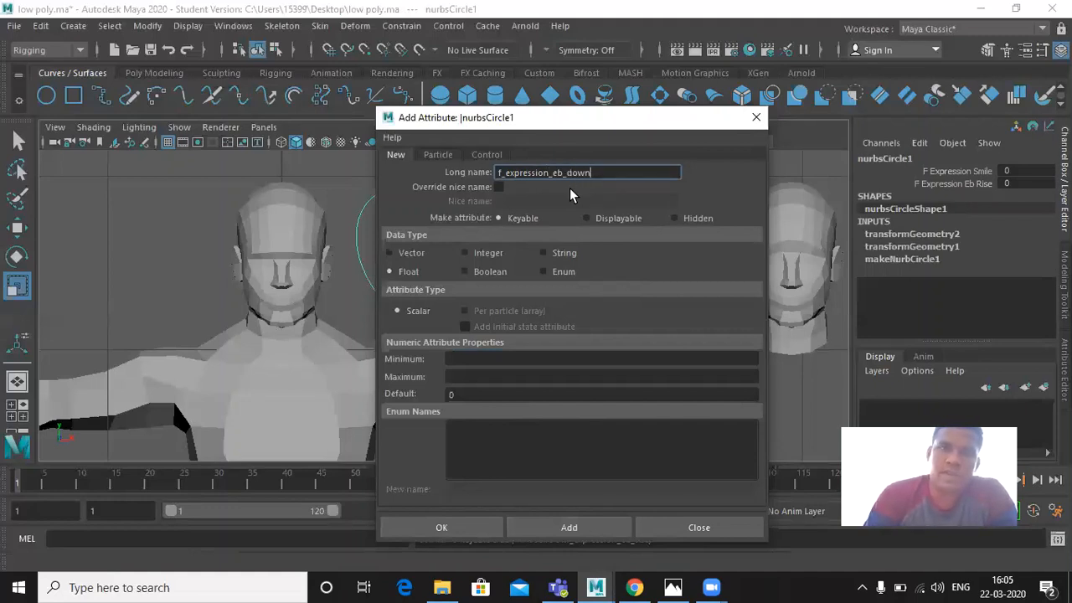
{"action": "type", "text": "_eb_down"}
{"action": "left_click", "coordinate": [469, 360]}
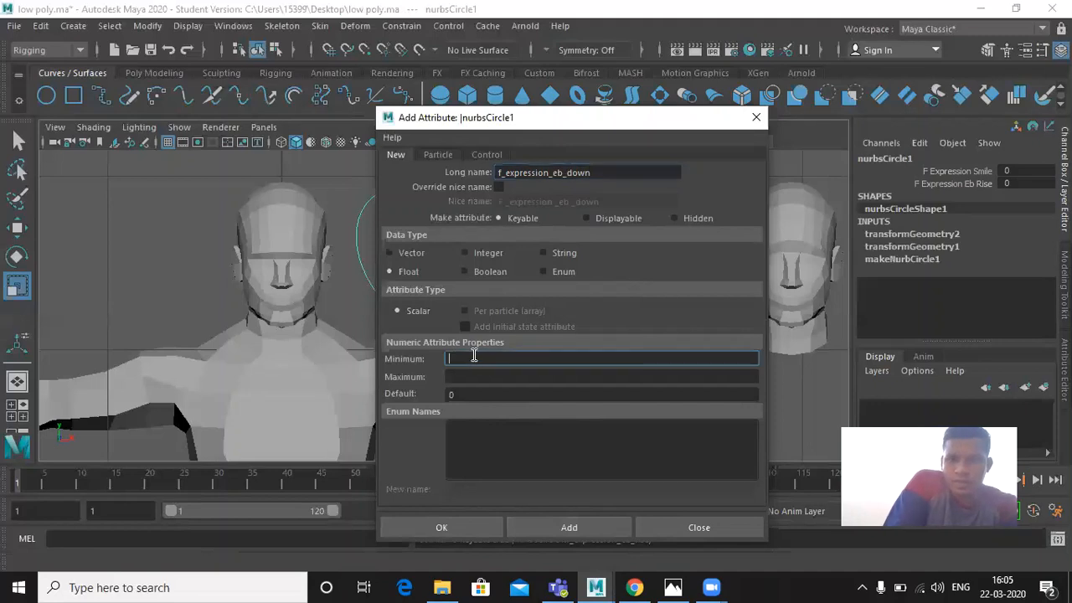
{"action": "type", "text": "0"}
{"action": "left_click", "coordinate": [468, 377]}
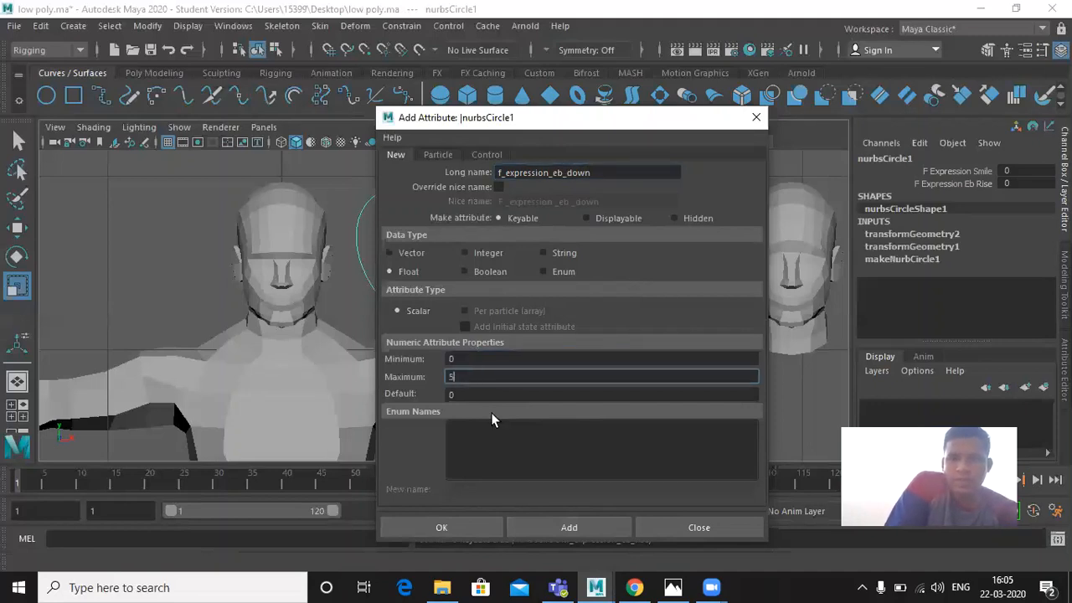
{"action": "left_click", "coordinate": [555, 521]}
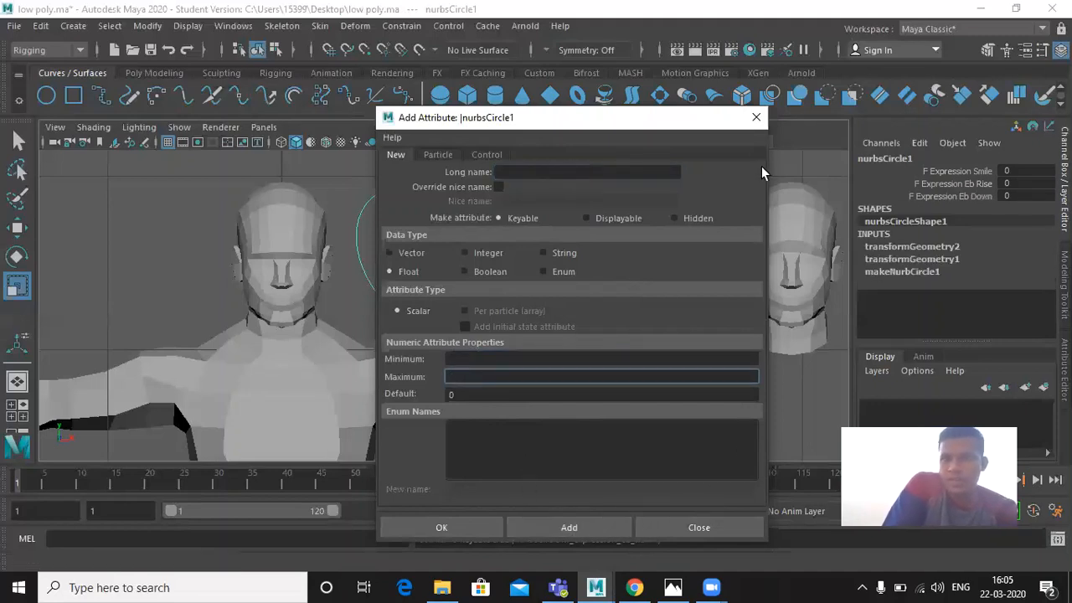
{"action": "left_click", "coordinate": [756, 118]}
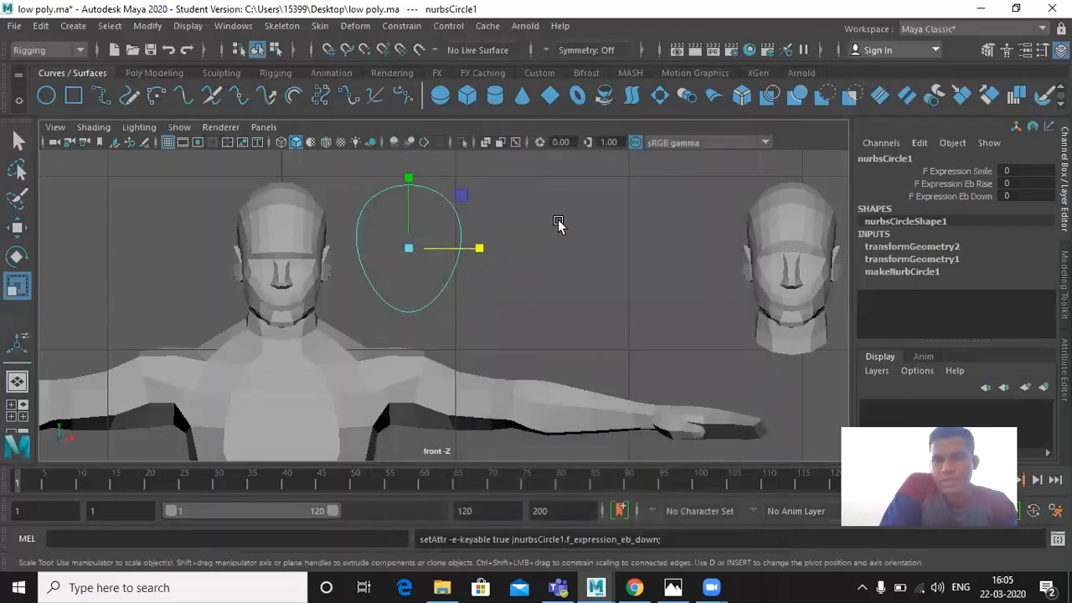
- Rename the face-shaped control curve as face_ctrl
{"action": "left_click", "coordinate": [464, 227]}
{"action": "left_click", "coordinate": [462, 226]}
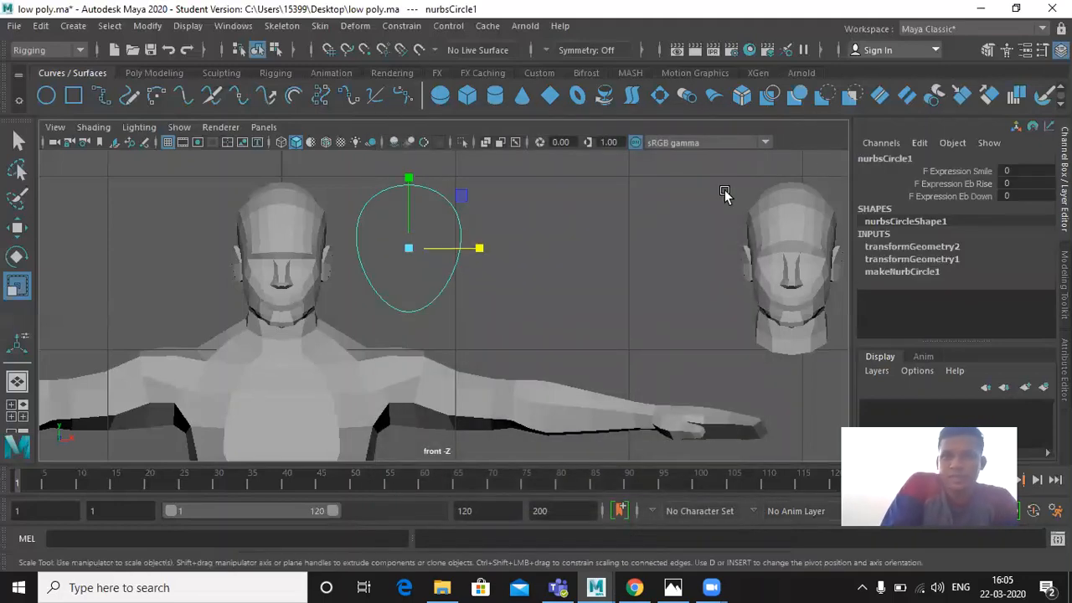
{"action": "double_click", "coordinate": [895, 157]}
{"action": "type", "text": "face_ctrl"}
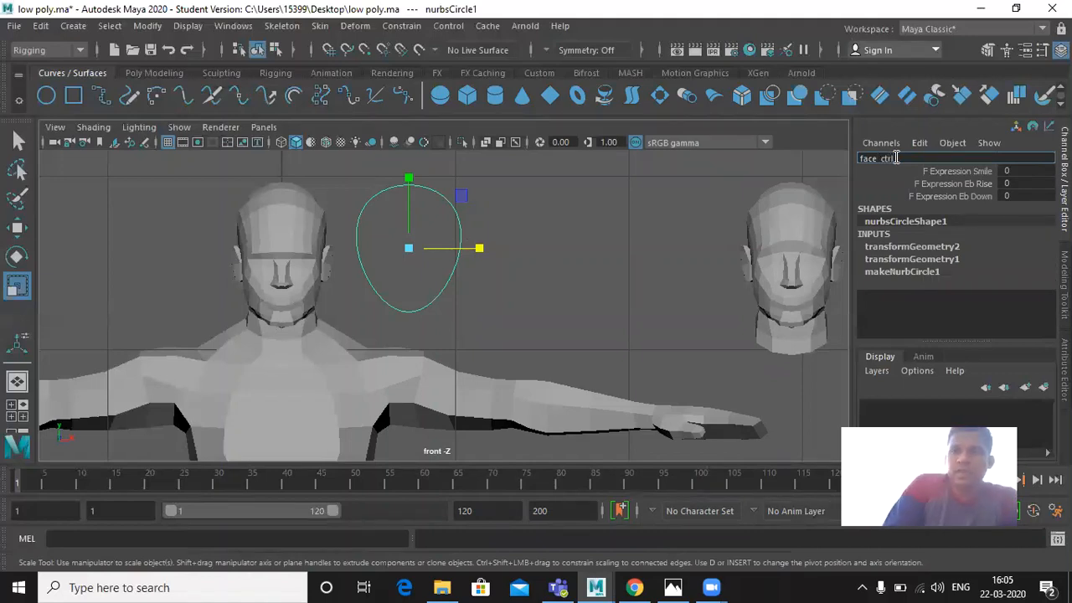
{"action": "left_click", "coordinate": [542, 240]}
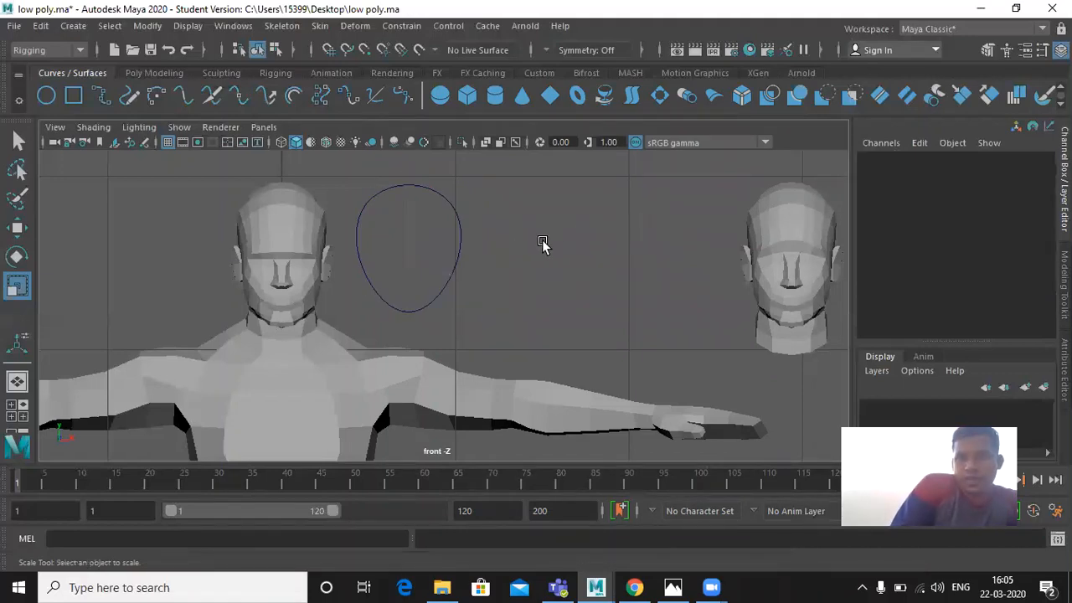
- Examine the custom attributes of face_ctrl and the facial_exp blend shape channels on the character's head
{"action": "left_click", "coordinate": [457, 255]}
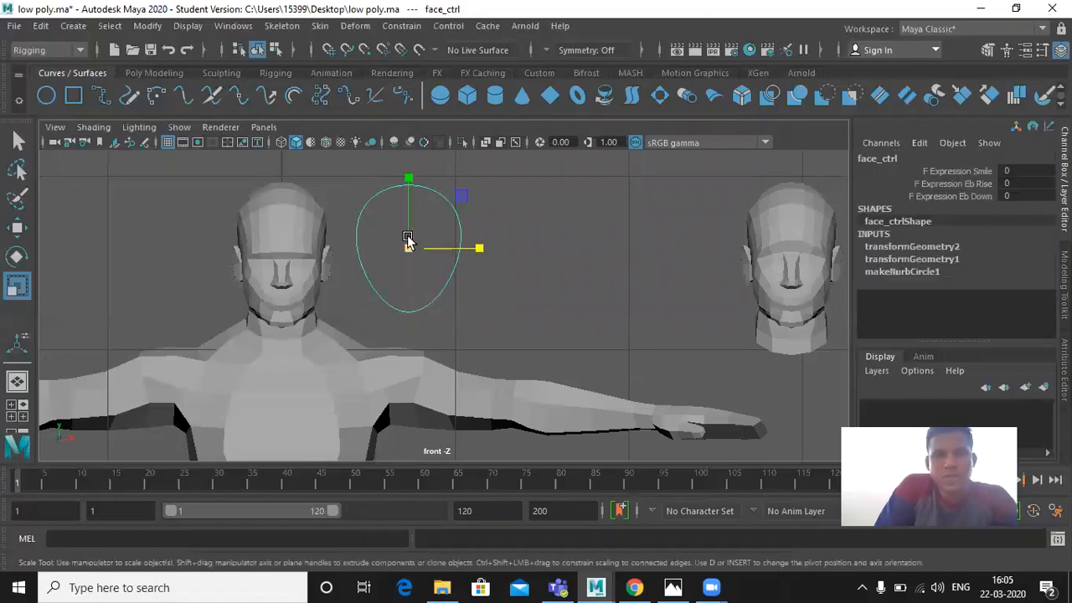
{"action": "left_click", "coordinate": [304, 263]}
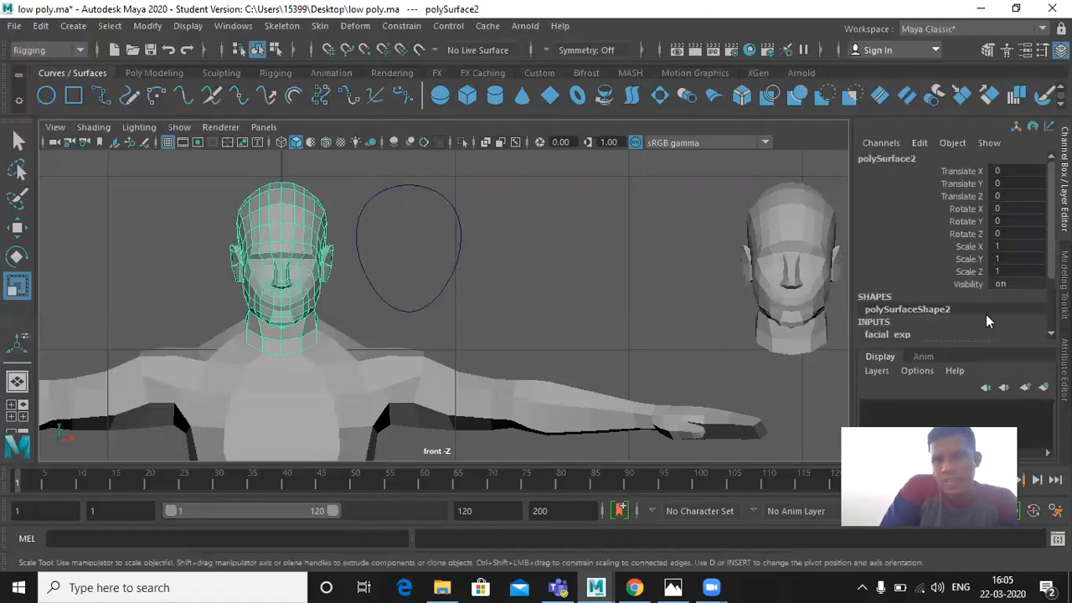
{"action": "scroll", "coordinate": [963, 310], "scroll_direction": "down", "scroll_amount": 2}
{"action": "left_click", "coordinate": [905, 299]}
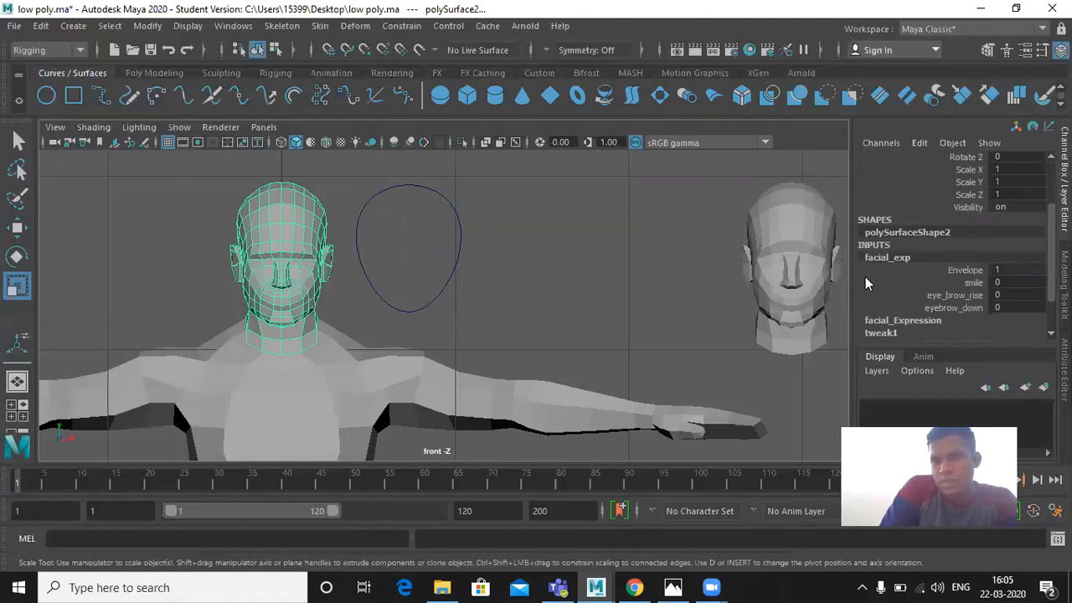
{"action": "left_click", "coordinate": [453, 261]}
{"action": "left_click", "coordinate": [354, 280]}
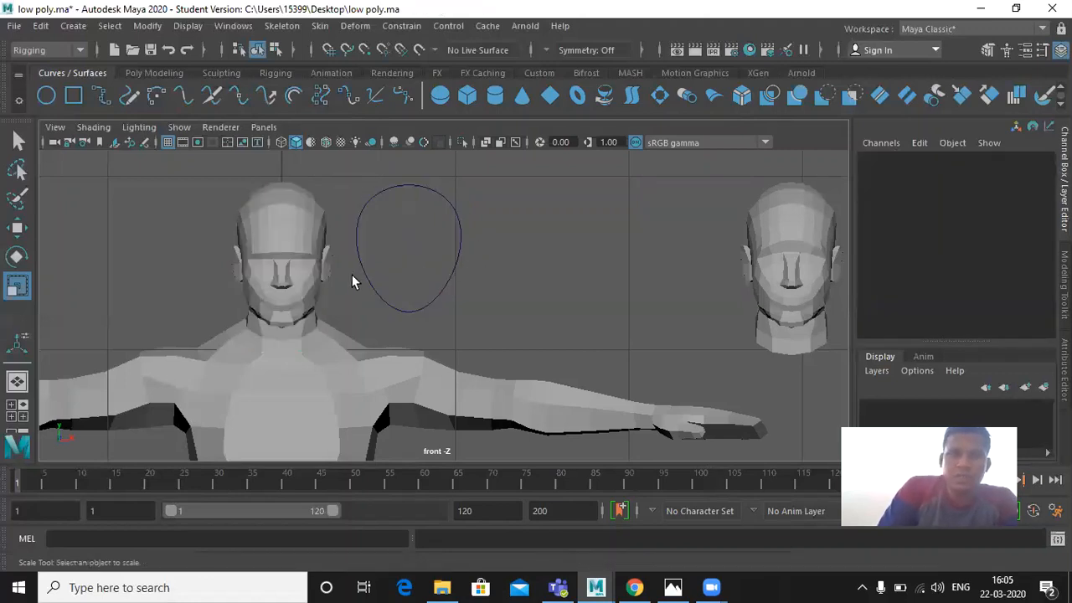
- Open Set Driven Key with the smile channel of the head's facial_exp blend shape loaded as driven, clear of the face curve
{"action": "left_click", "coordinate": [291, 282]}
{"action": "scroll", "coordinate": [959, 262], "scroll_direction": "down", "scroll_amount": 2}
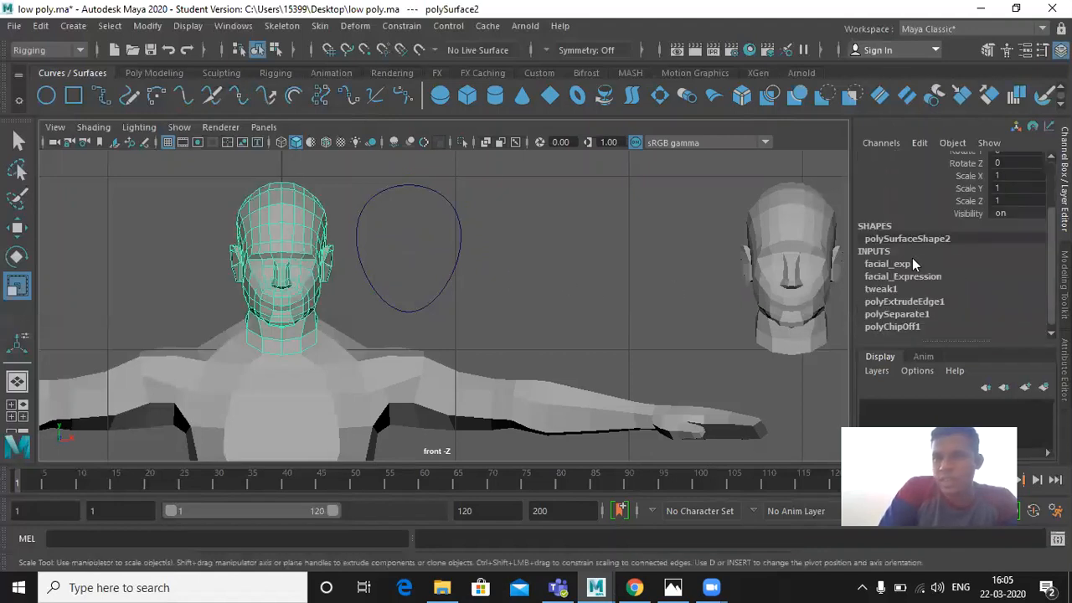
{"action": "left_click", "coordinate": [901, 259]}
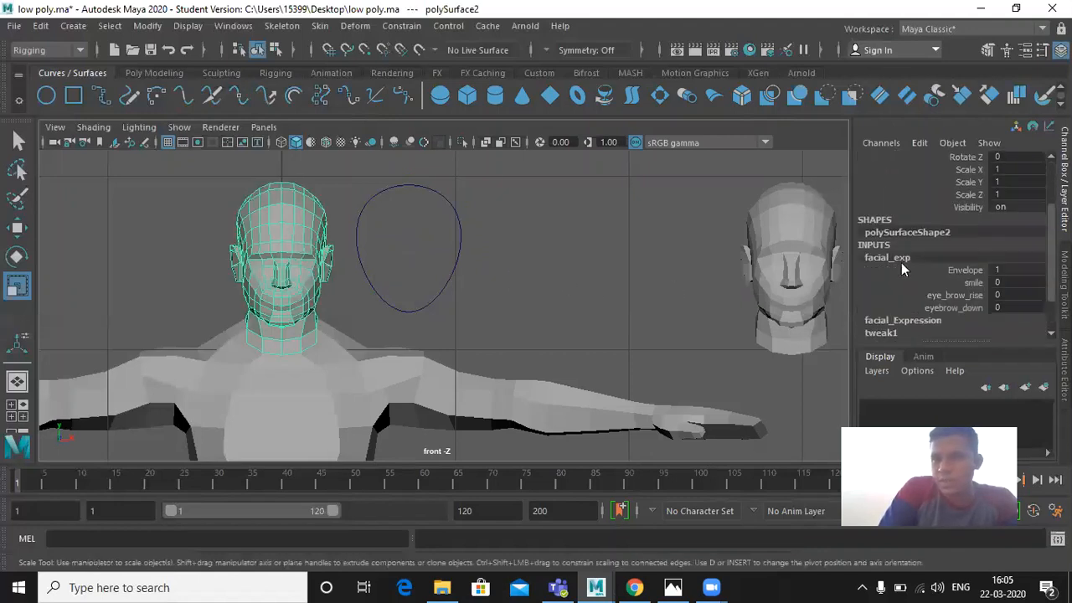
{"action": "left_click", "coordinate": [962, 283]}
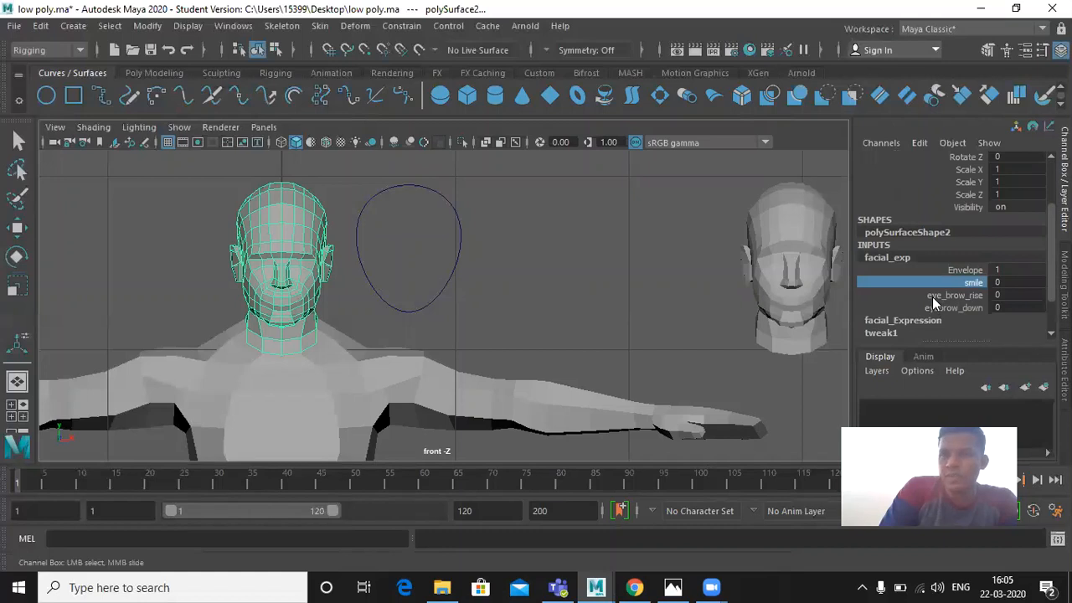
{"action": "left_click", "coordinate": [934, 298]}
{"action": "left_click", "coordinate": [933, 308]}
{"action": "left_click", "coordinate": [933, 295]}
{"action": "left_click", "coordinate": [932, 283]}
{"action": "left_click", "coordinate": [920, 144]}
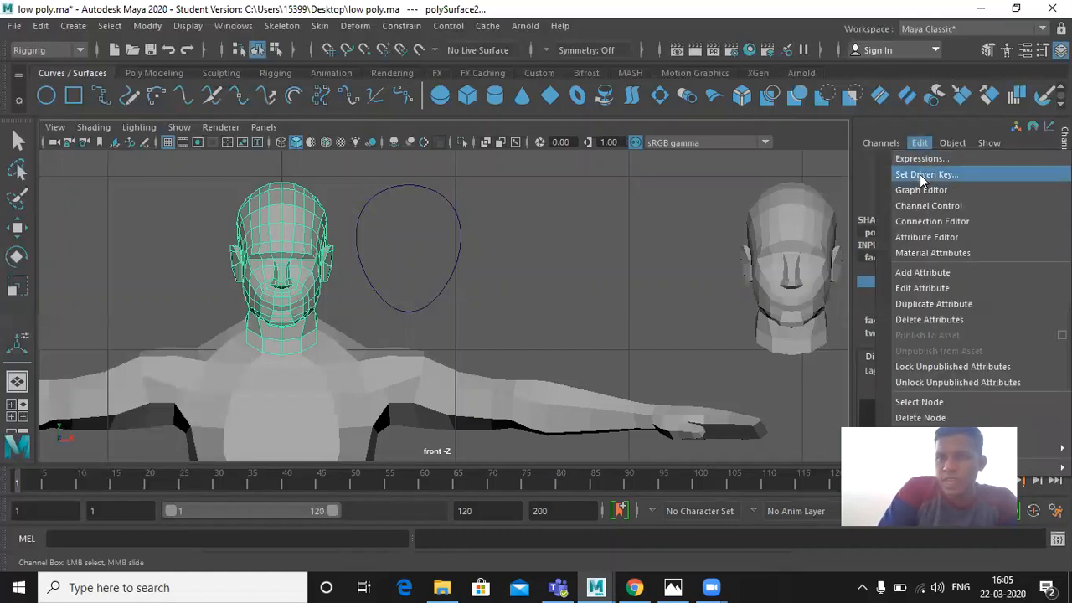
{"action": "left_click", "coordinate": [922, 174]}
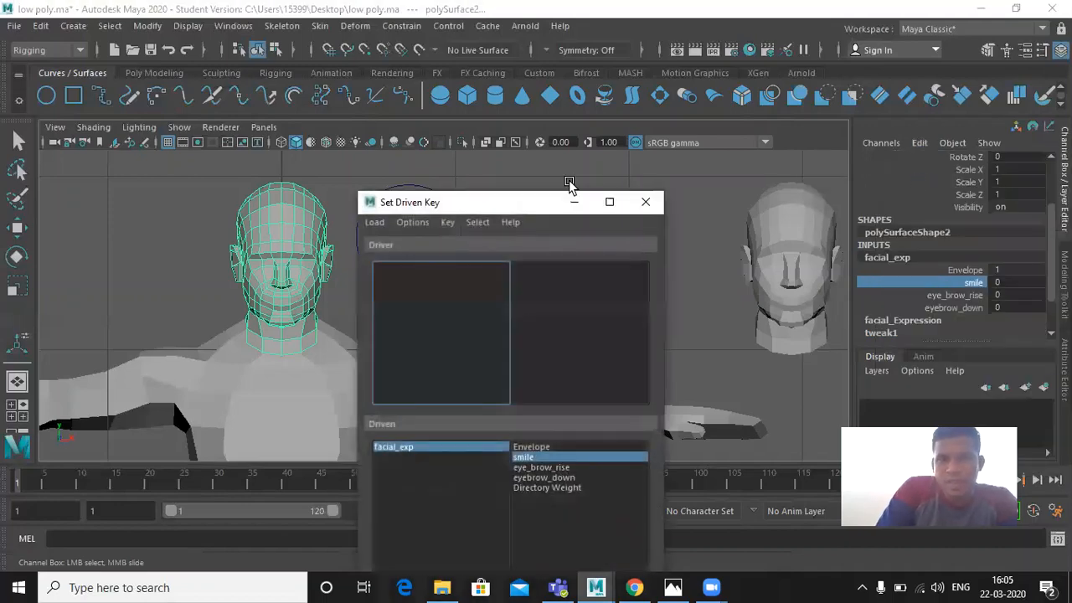
{"action": "left_click_drag", "start_coordinate": [471, 209], "coordinate": [720, 139]}
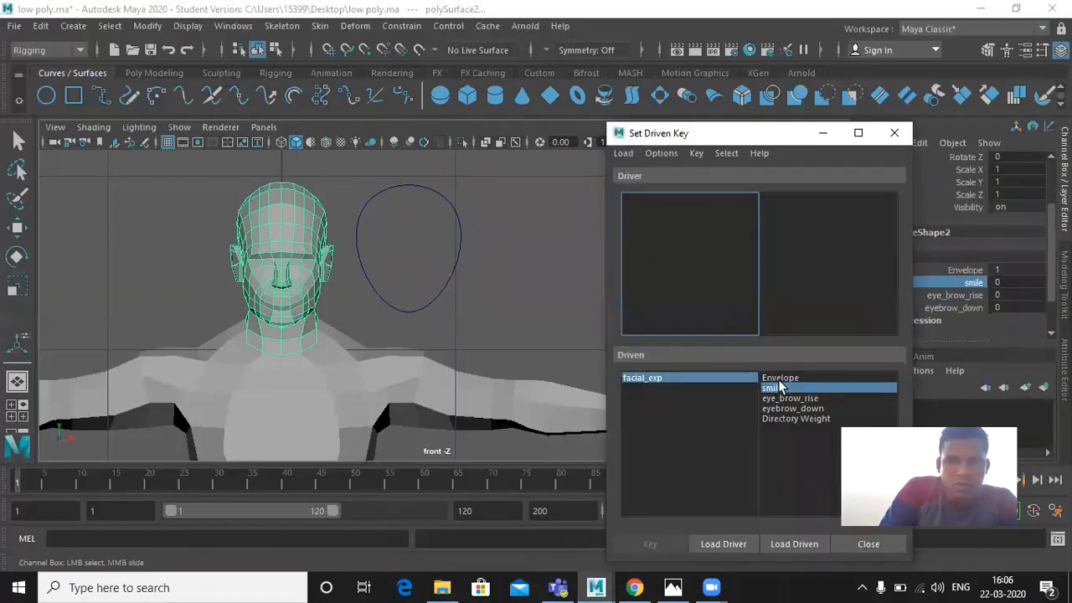
- Load the face_ctrl curve as the driver for Set Driven Key
{"action": "left_click", "coordinate": [360, 261]}
{"action": "key", "text": "r"}
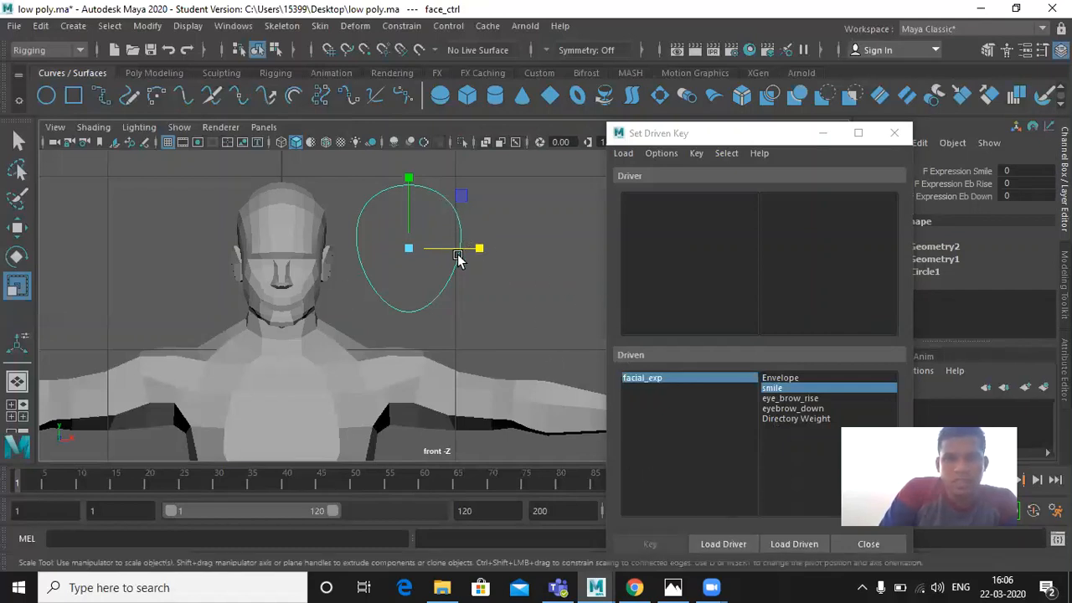
{"action": "left_click", "coordinate": [720, 545]}
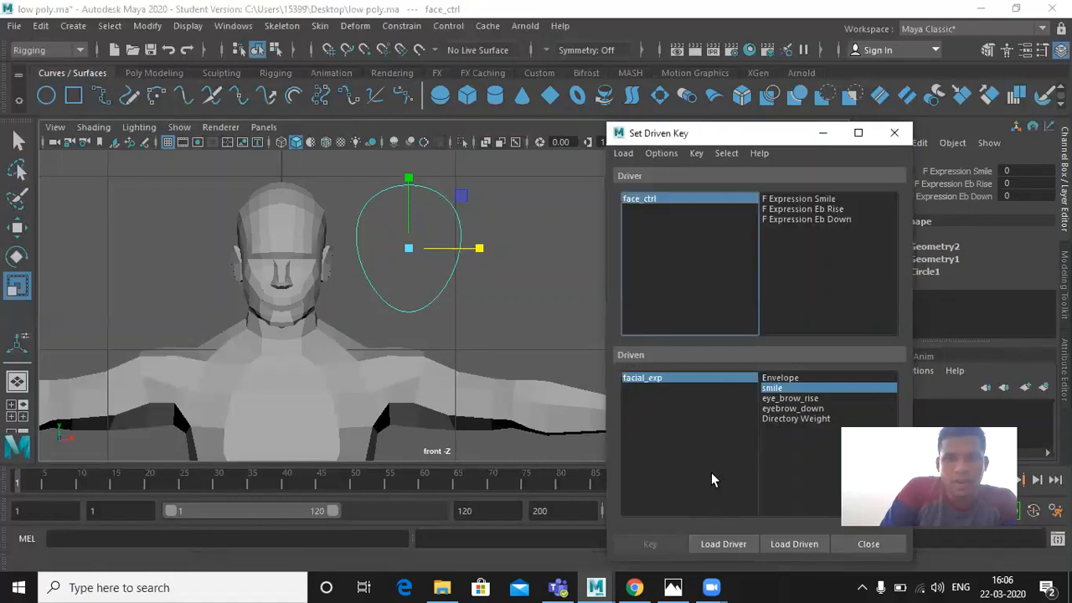
- Go through the driver attributes, matching F Expression Eb Rise with eye_brow_rise and F Expression Eb Down with eyebrow_down
{"action": "left_click", "coordinate": [790, 198]}
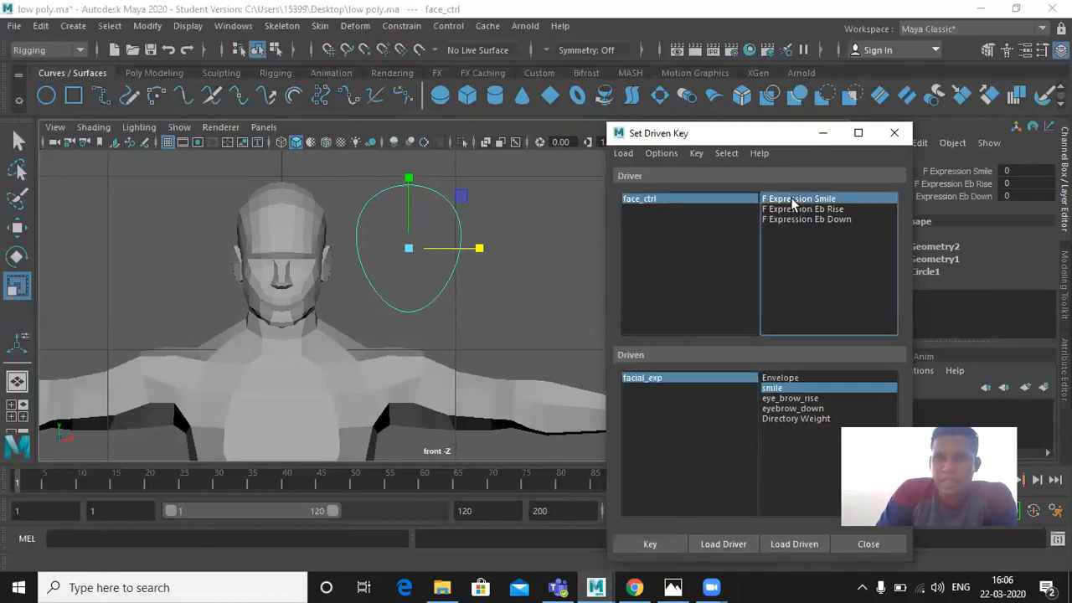
{"action": "left_click", "coordinate": [800, 220]}
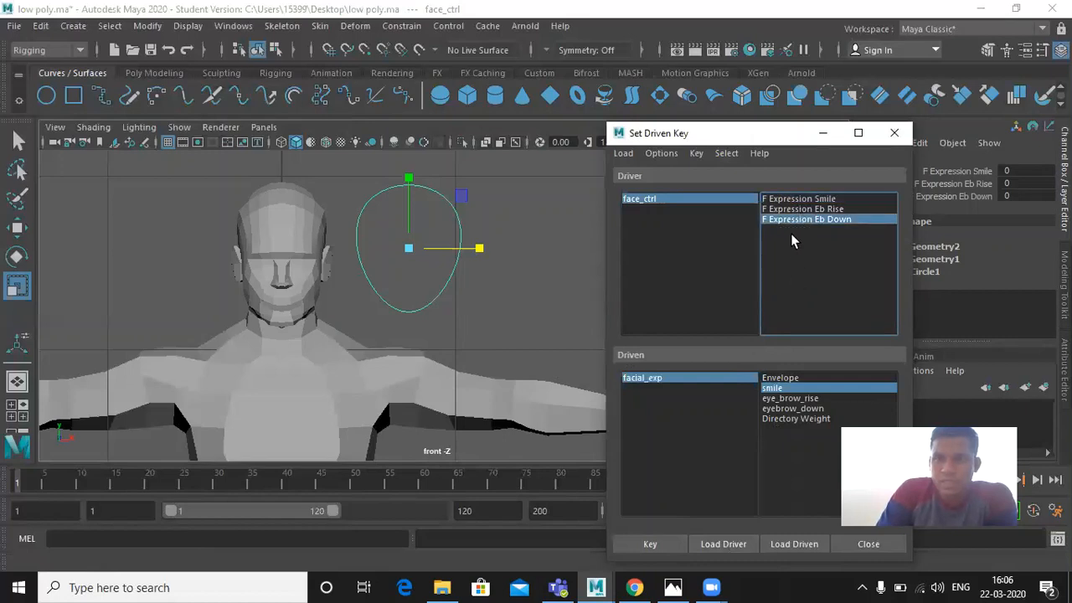
{"action": "left_click", "coordinate": [796, 208]}
{"action": "left_click", "coordinate": [788, 398]}
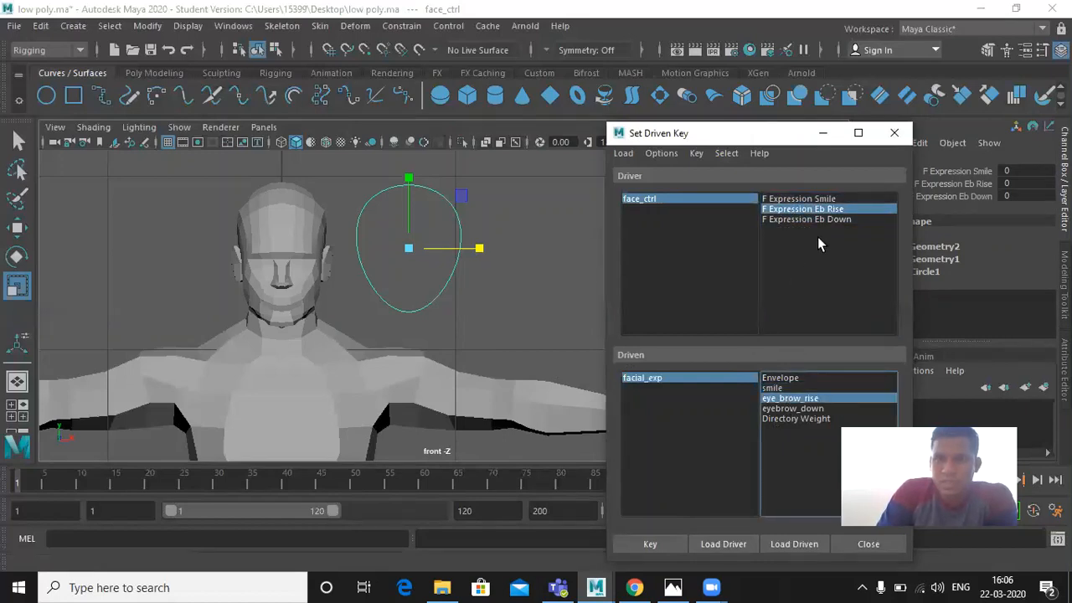
{"action": "left_click", "coordinate": [814, 219]}
{"action": "left_click", "coordinate": [787, 409]}
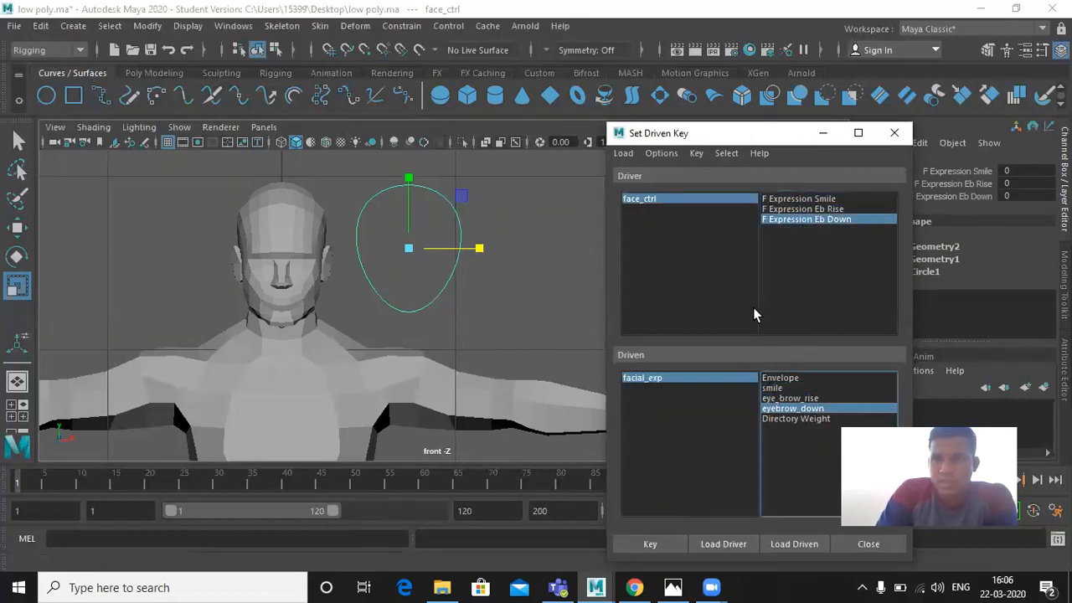
- Reselect the face_ctrl curve, and select the driven facial_exp node to show its blend shape channels
{"action": "left_click", "coordinate": [523, 264]}
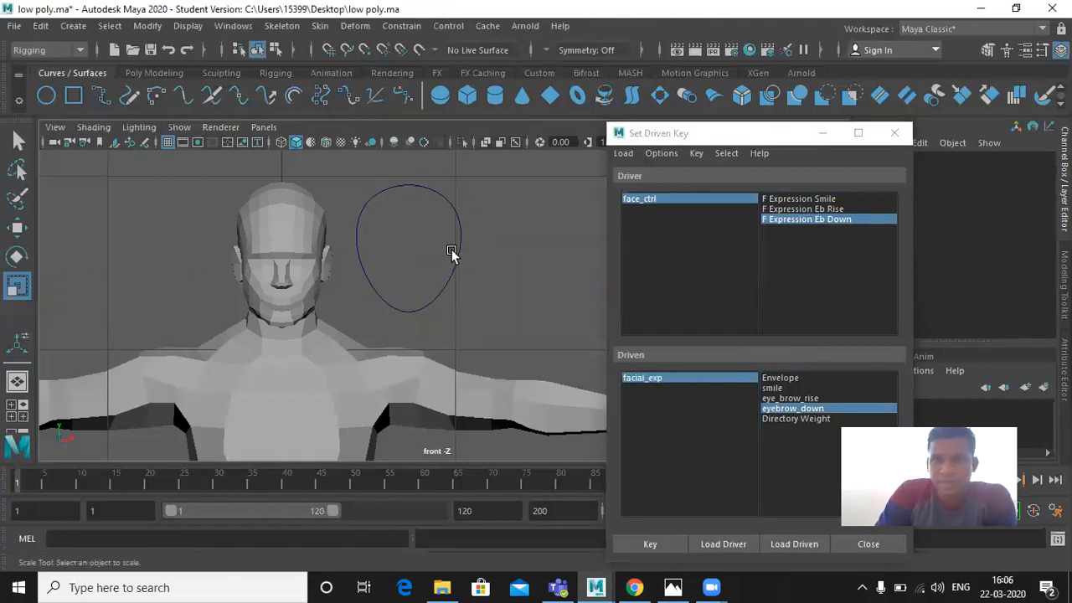
{"action": "left_click", "coordinate": [455, 261]}
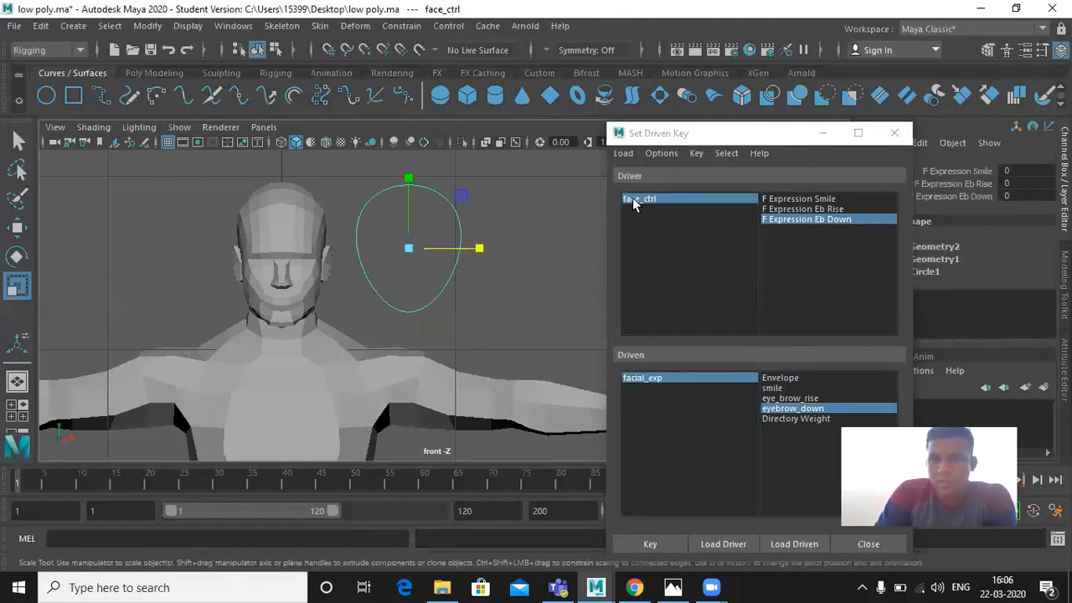
{"action": "left_click", "coordinate": [628, 378]}
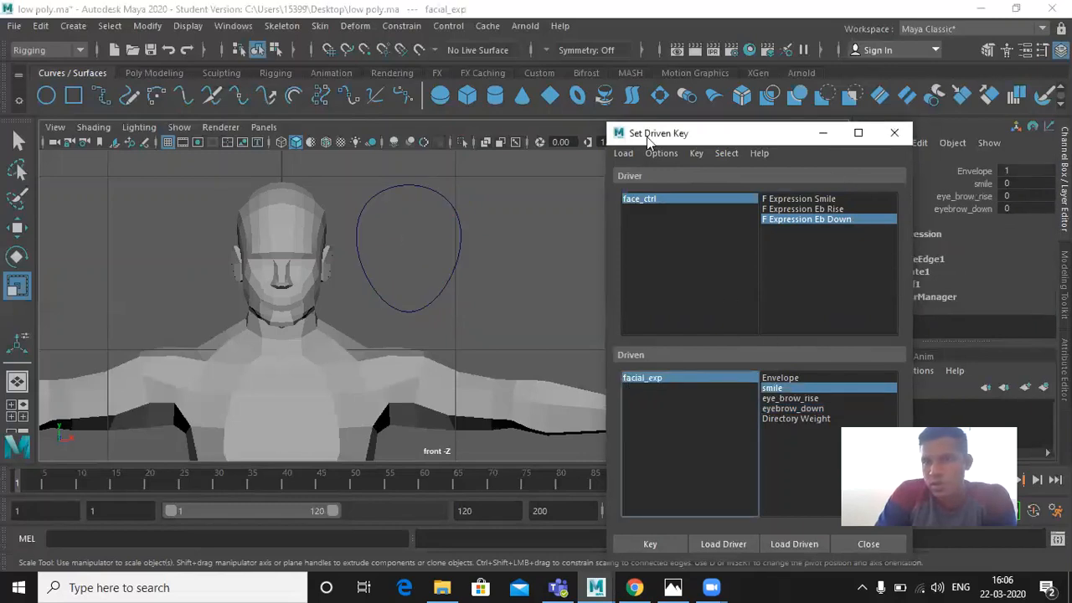
- Set the neutral driven key linking face_ctrl's F Expression Smile to facial_exp's smile channel
{"action": "left_click_drag", "start_coordinate": [648, 142], "coordinate": [518, 145]}
{"action": "left_click", "coordinate": [908, 237]}
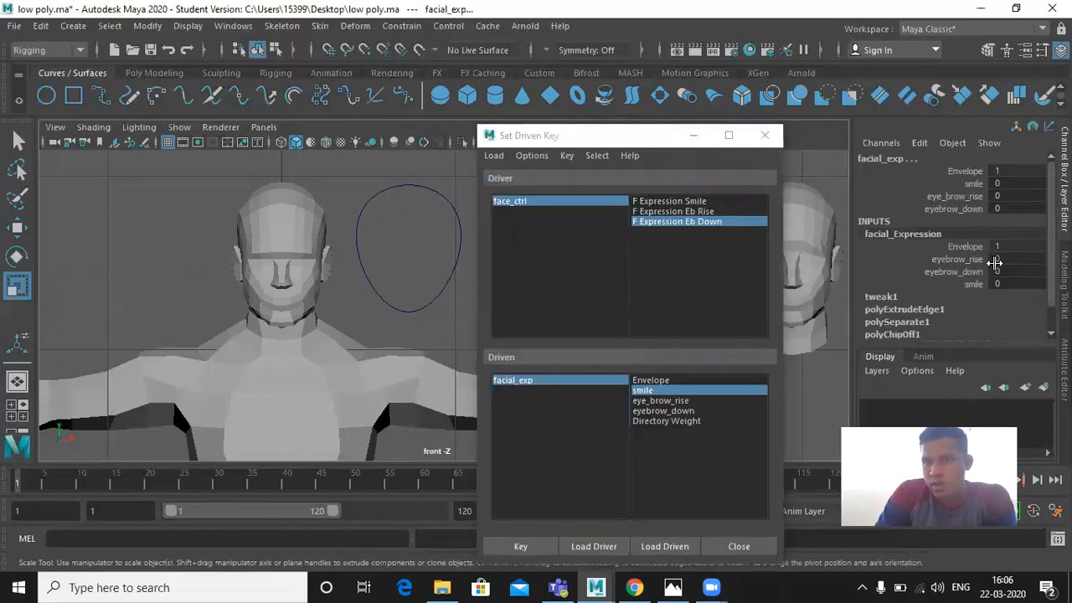
{"action": "left_click", "coordinate": [643, 202]}
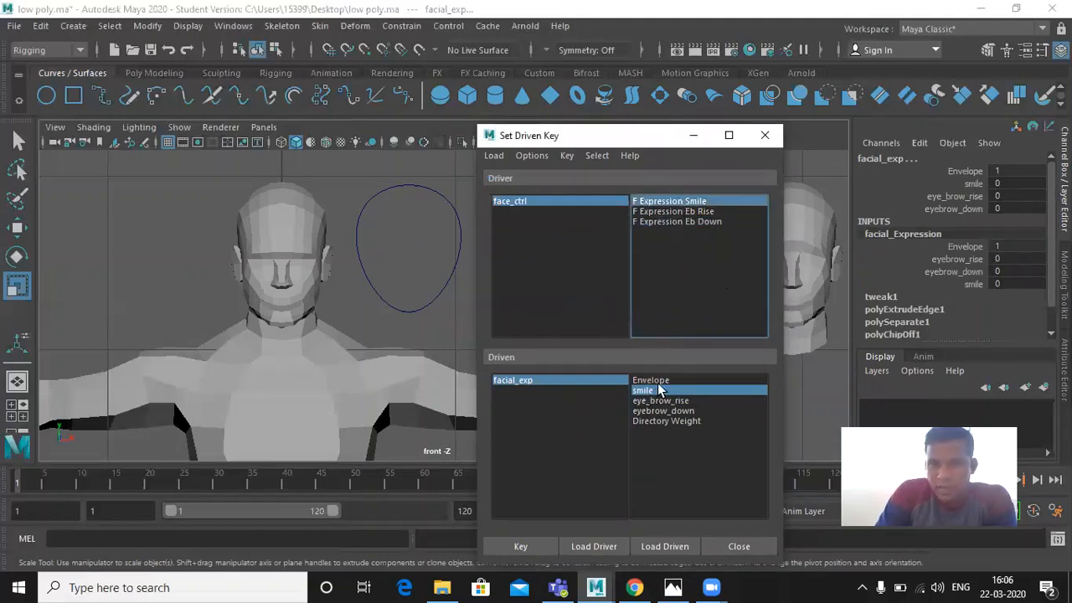
{"action": "left_click", "coordinate": [508, 545]}
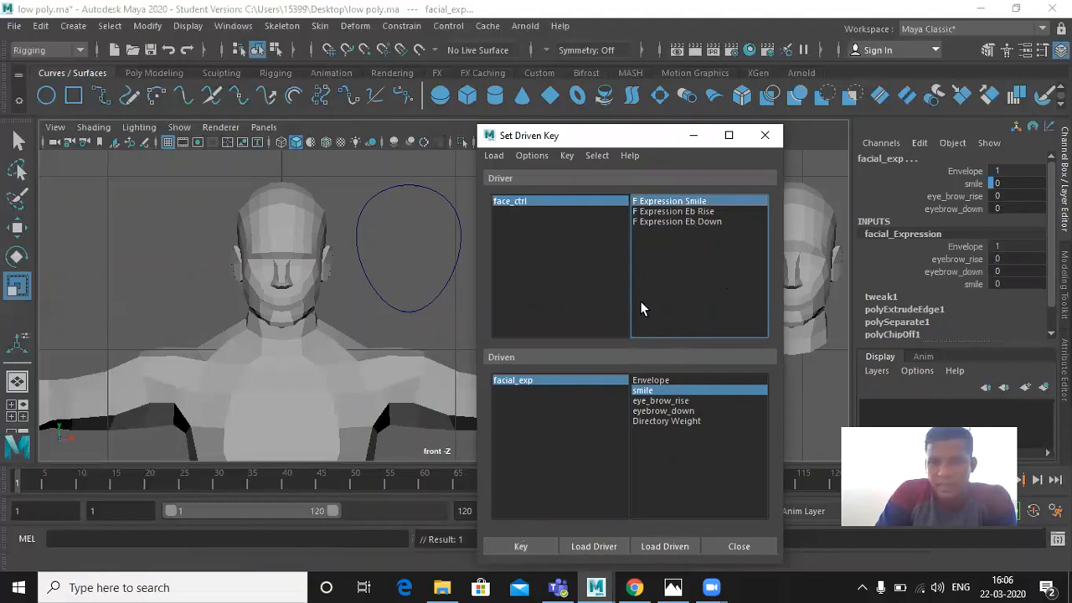
- Set neutral driven keys linking F Expression Eb Rise to eye_brow_rise and F Expression Eb Down to eyebrow_down
{"action": "left_click", "coordinate": [664, 211]}
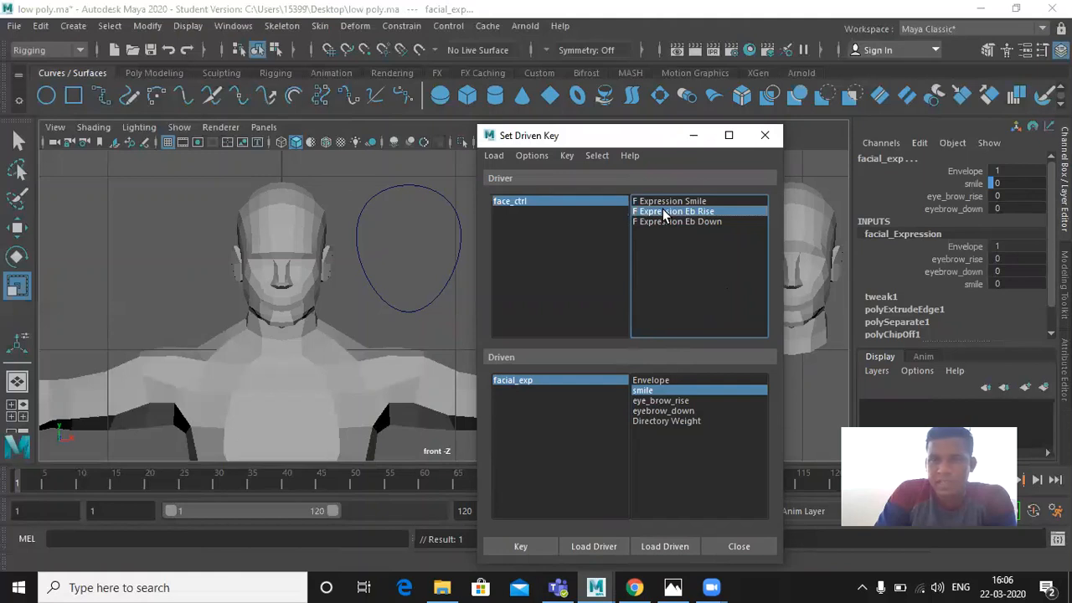
{"action": "left_click", "coordinate": [645, 401]}
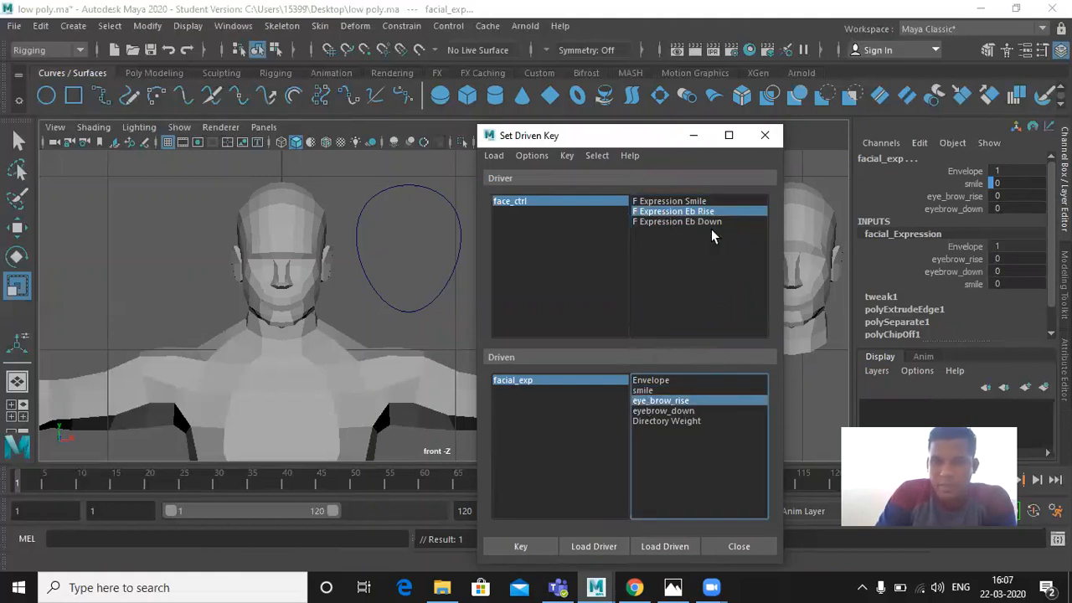
{"action": "left_click", "coordinate": [518, 546]}
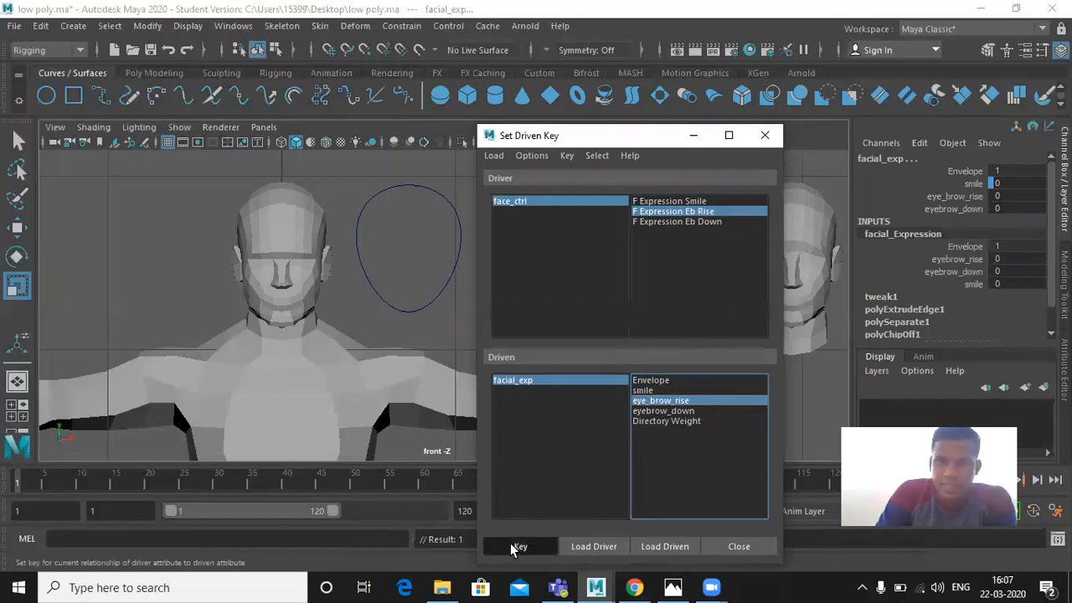
{"action": "left_click", "coordinate": [654, 222]}
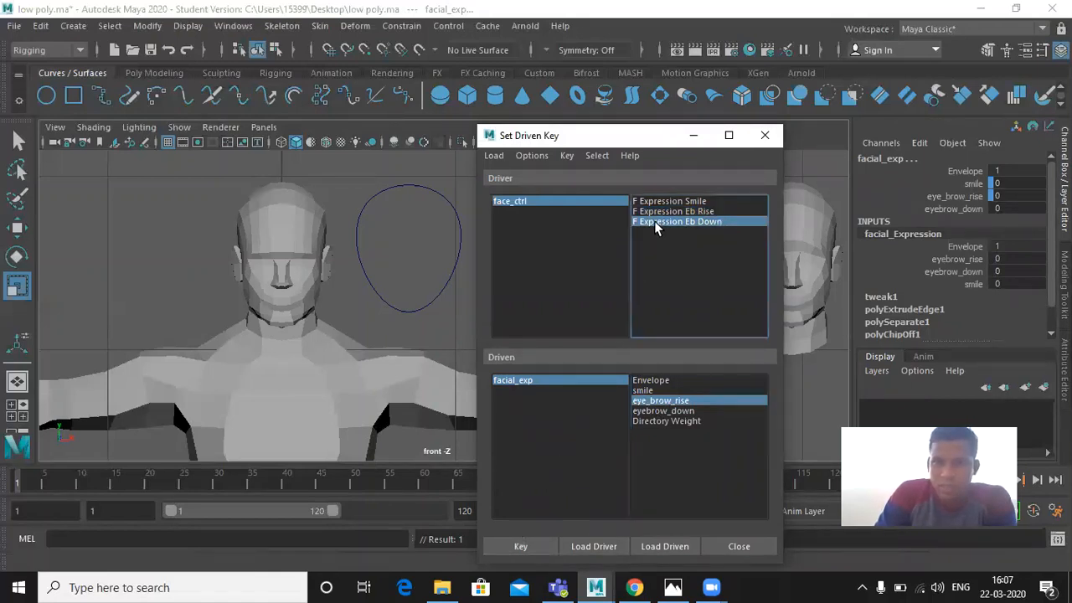
{"action": "left_click", "coordinate": [643, 414]}
{"action": "left_click", "coordinate": [519, 548]}
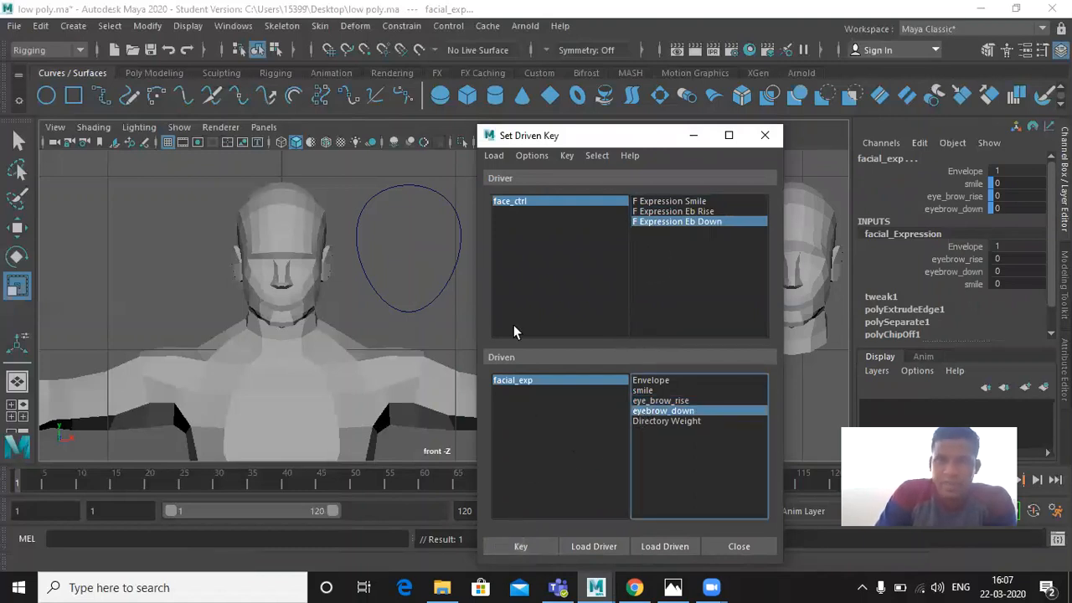
- Set face_ctrl's F Expression Smile, F Expression Eb Rise and F Expression Eb Down attributes to 5
{"action": "left_click", "coordinate": [513, 202]}
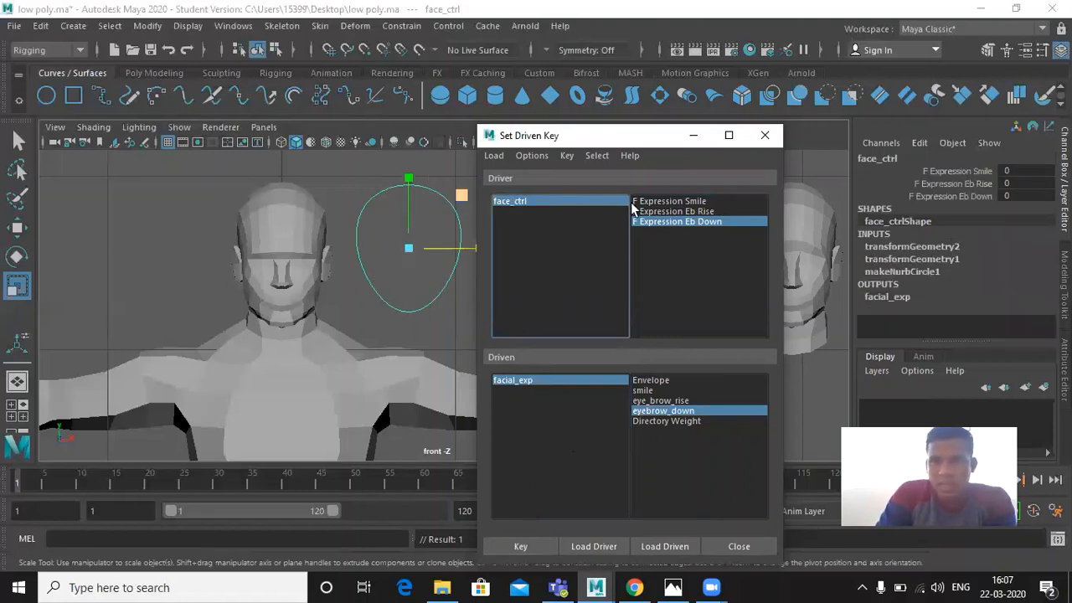
{"action": "left_click", "coordinate": [925, 172]}
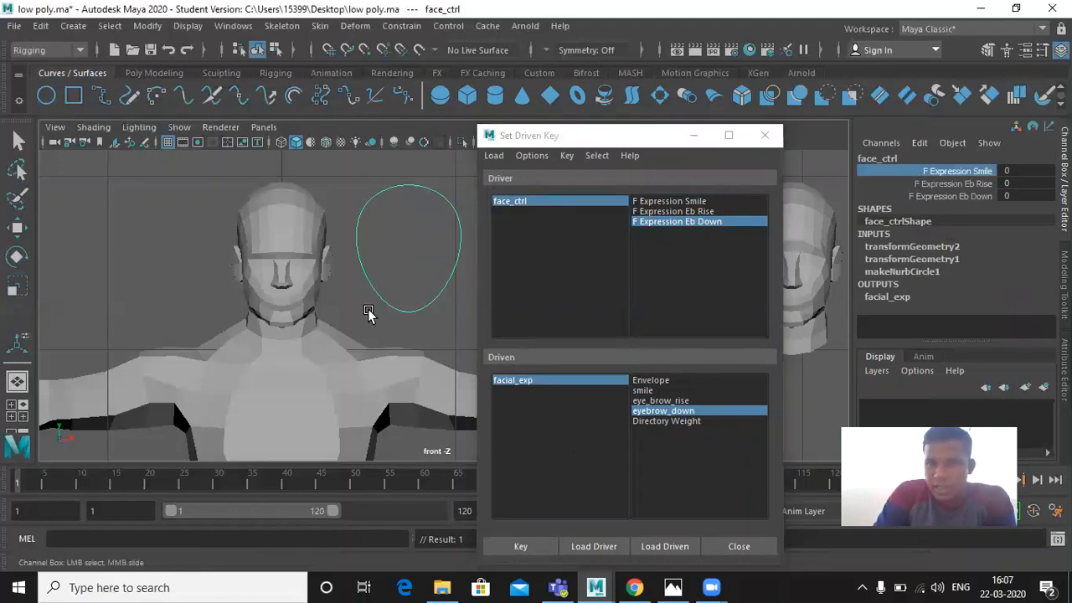
{"action": "middle_click_drag", "start_coordinate": [369, 313], "coordinate": [549, 313]}
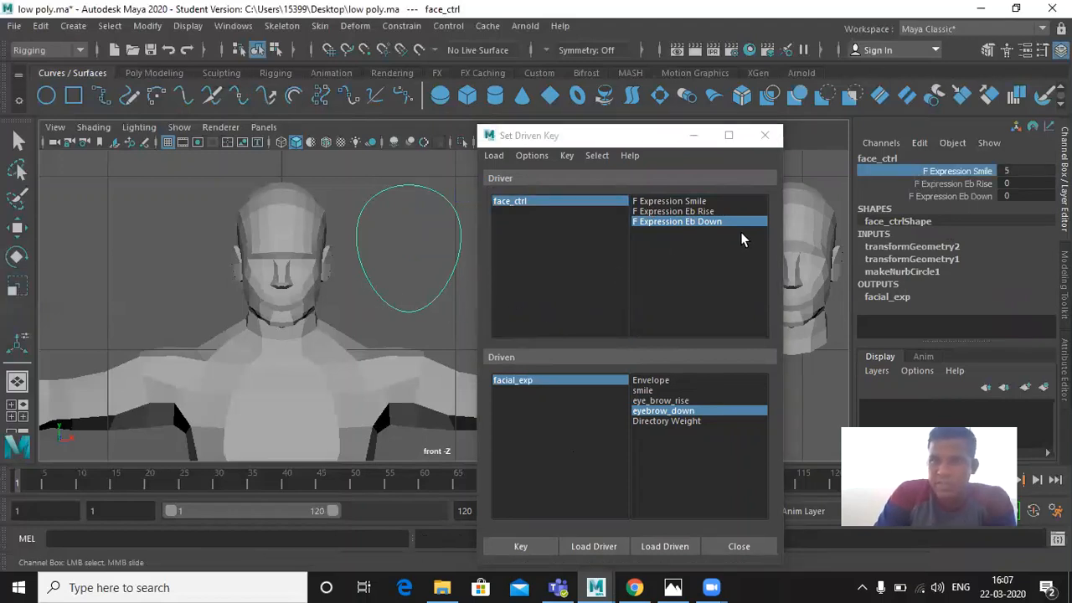
{"action": "left_click", "coordinate": [888, 183]}
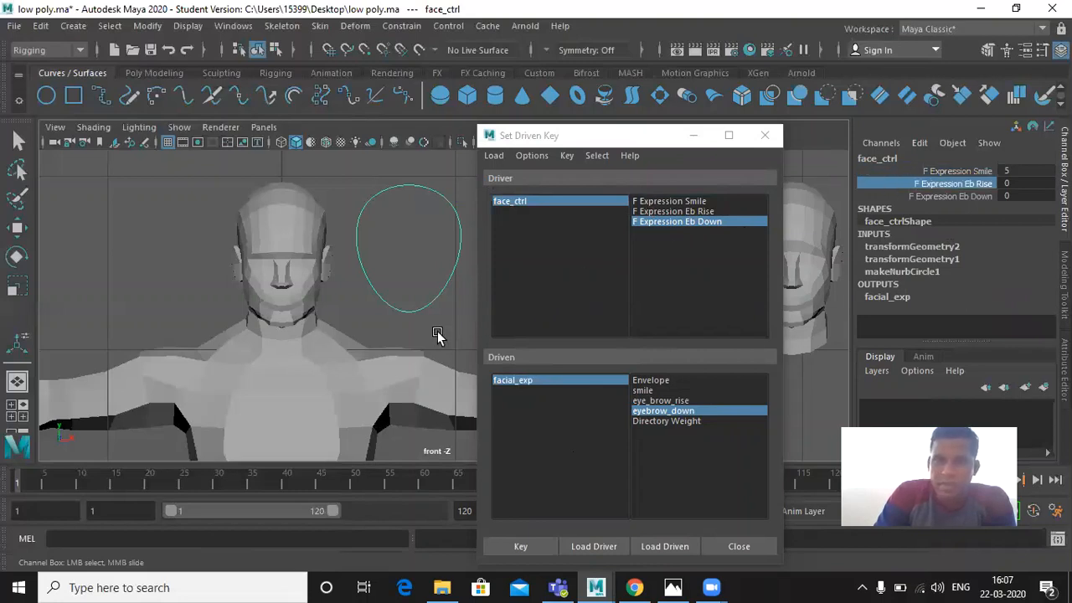
{"action": "middle_click_drag", "start_coordinate": [437, 331], "coordinate": [508, 321]}
{"action": "left_click", "coordinate": [924, 197]}
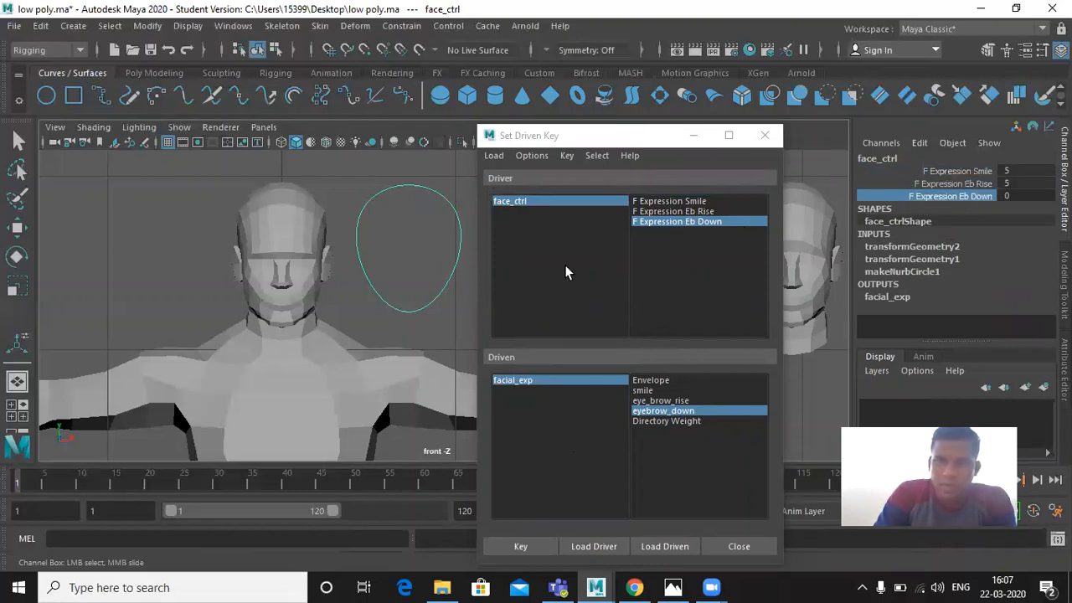
{"action": "middle_click_drag", "start_coordinate": [417, 318], "coordinate": [480, 309]}
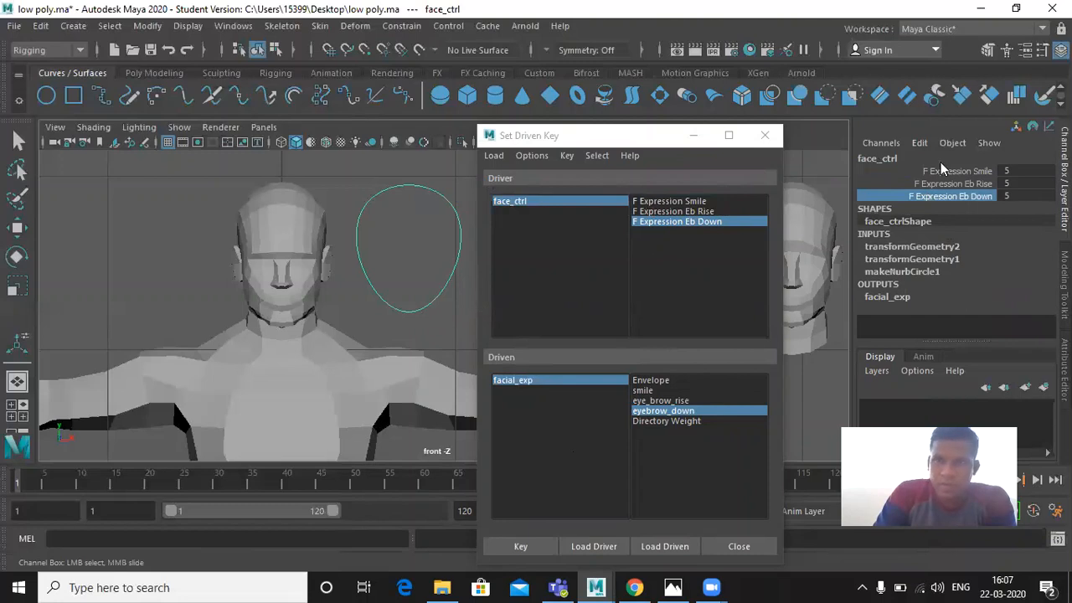
- Set the smile, eye_brow_rise and eyebrow_down channels of the driven facial_exp to 1
{"action": "left_click", "coordinate": [540, 385]}
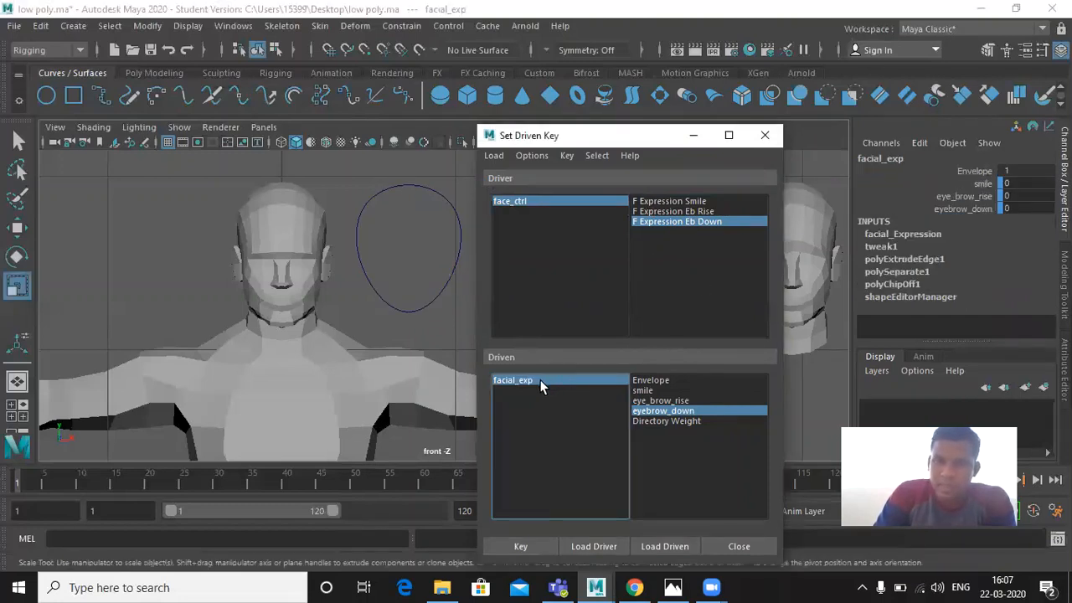
{"action": "left_click", "coordinate": [981, 183]}
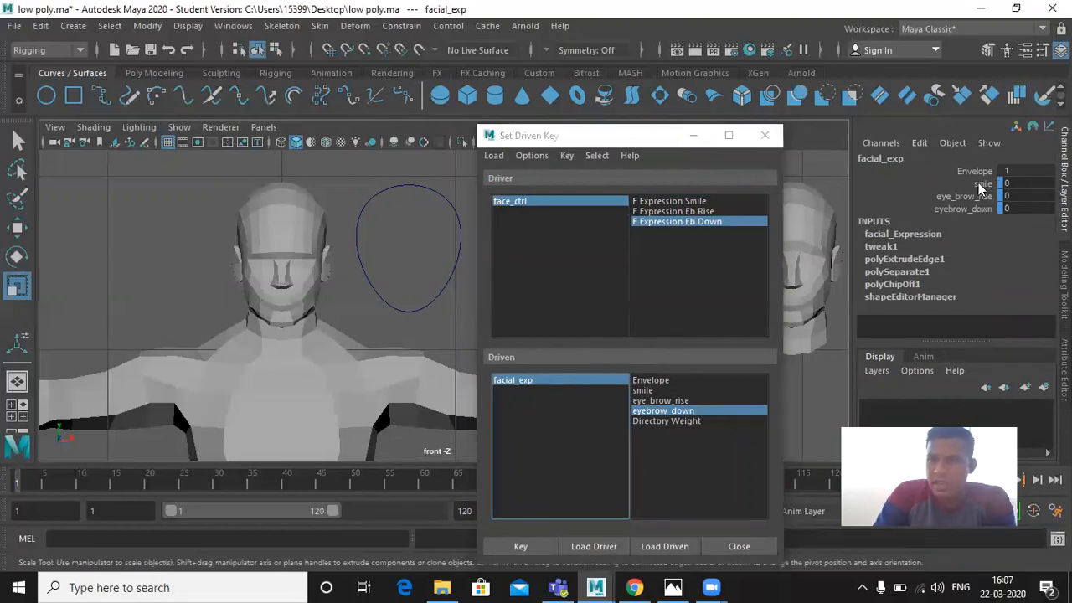
{"action": "middle_click_drag", "start_coordinate": [402, 311], "coordinate": [511, 290]}
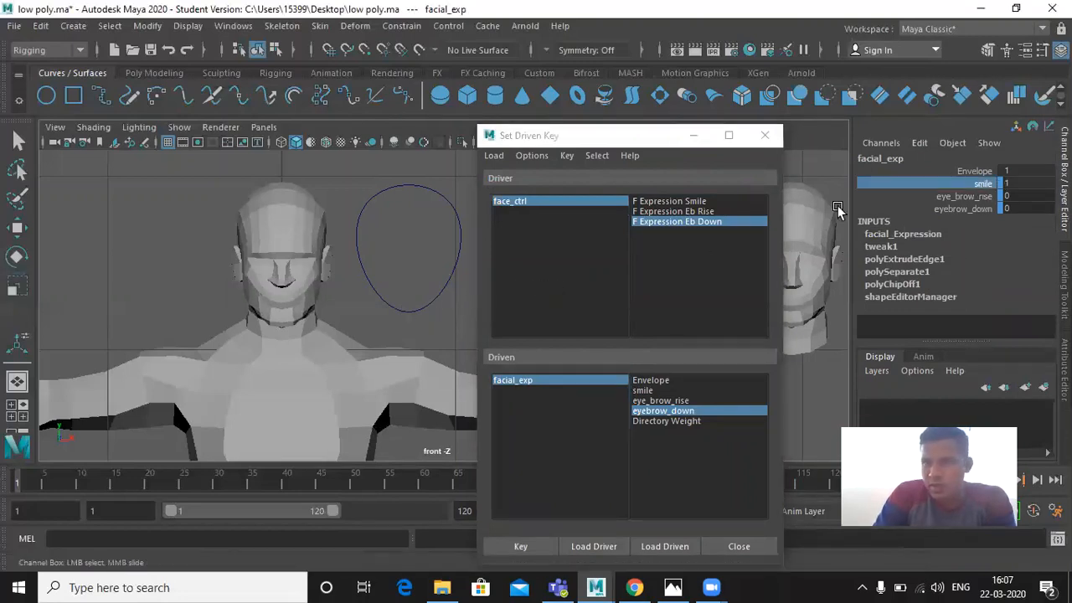
{"action": "left_click", "coordinate": [963, 196]}
{"action": "middle_click_drag", "start_coordinate": [446, 290], "coordinate": [568, 272]}
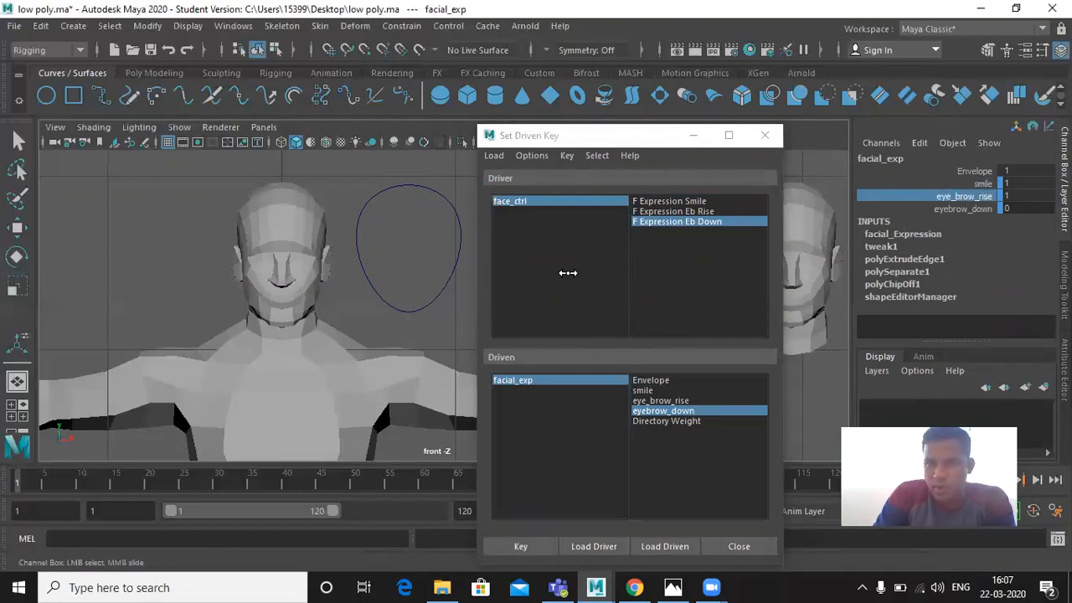
{"action": "left_click", "coordinate": [939, 209]}
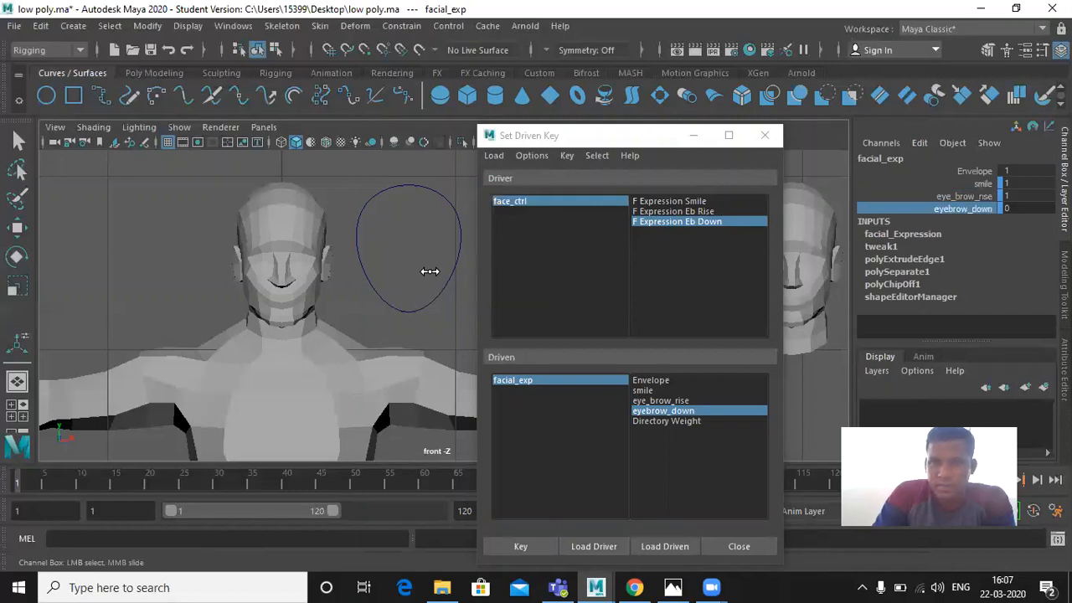
{"action": "middle_click_drag", "start_coordinate": [426, 270], "coordinate": [550, 257]}
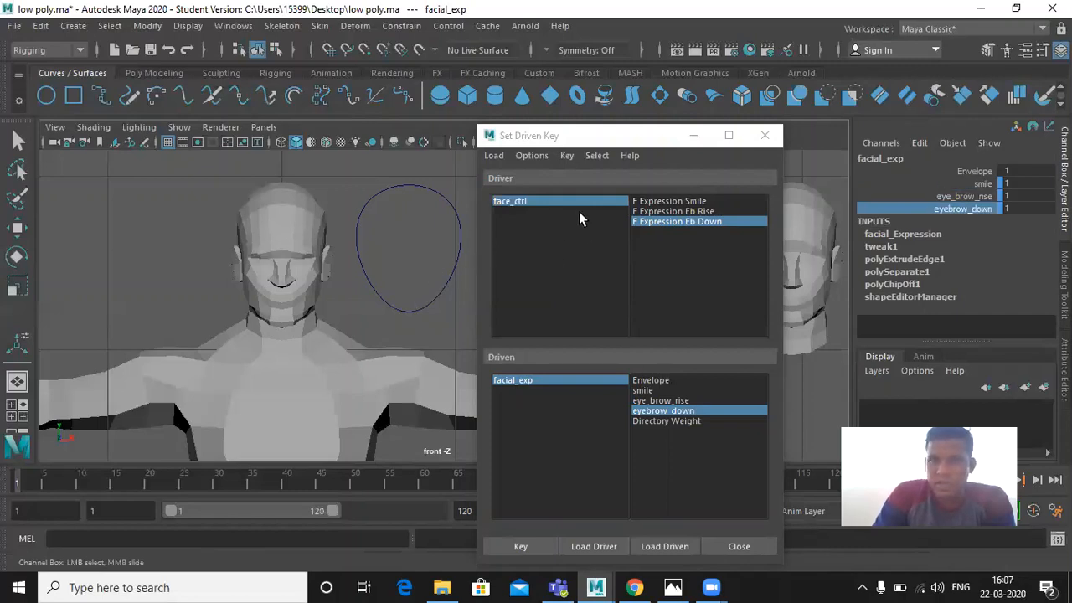
- Set the full-expression driven key linking F Expression Smile to the smile channel
{"action": "left_click", "coordinate": [661, 202]}
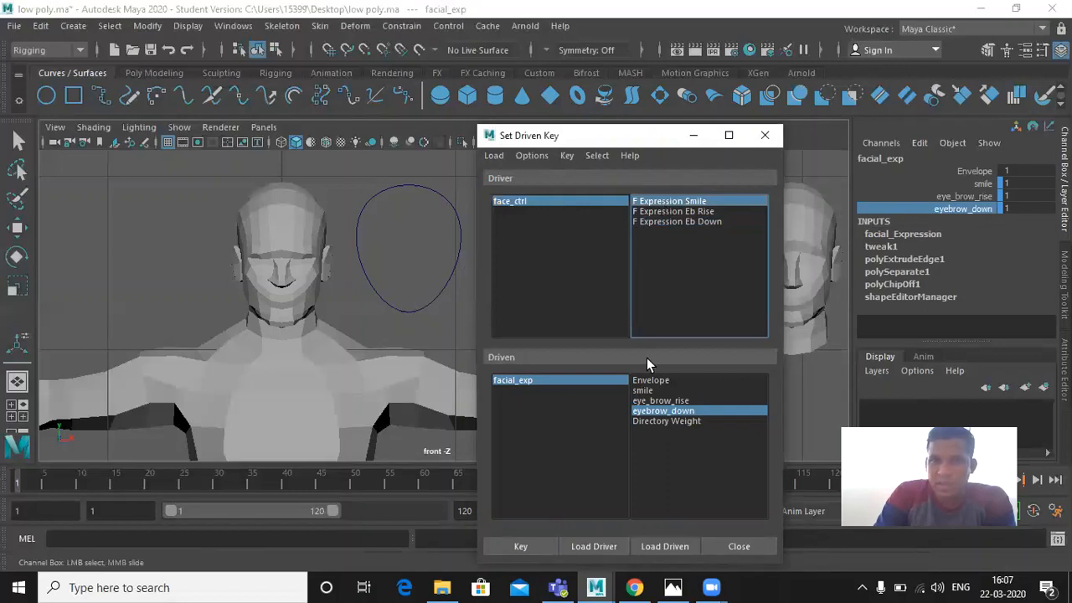
{"action": "left_click", "coordinate": [662, 391]}
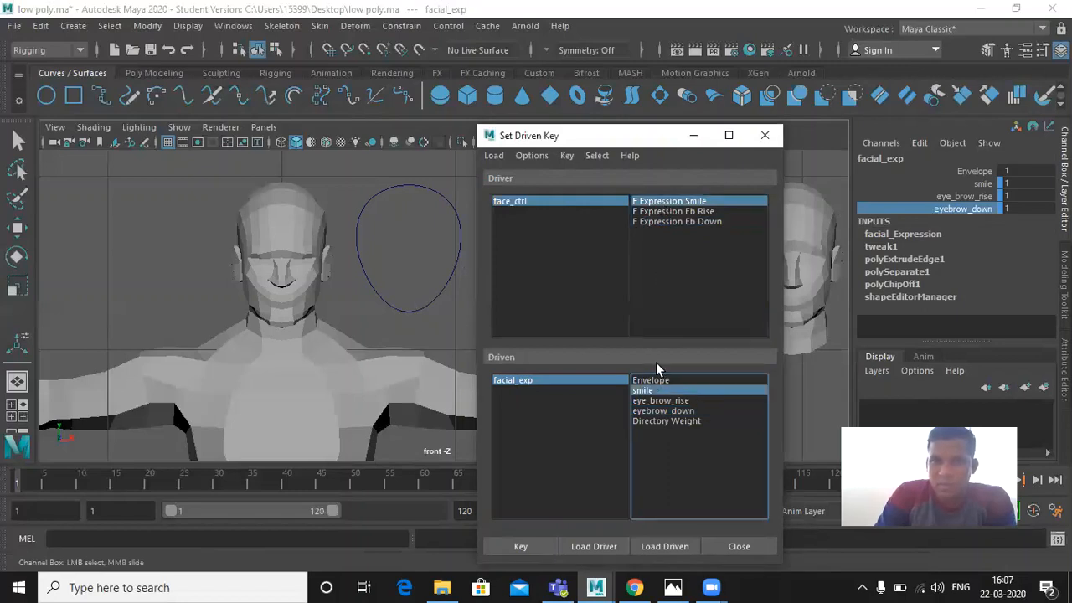
{"action": "left_click", "coordinate": [516, 545]}
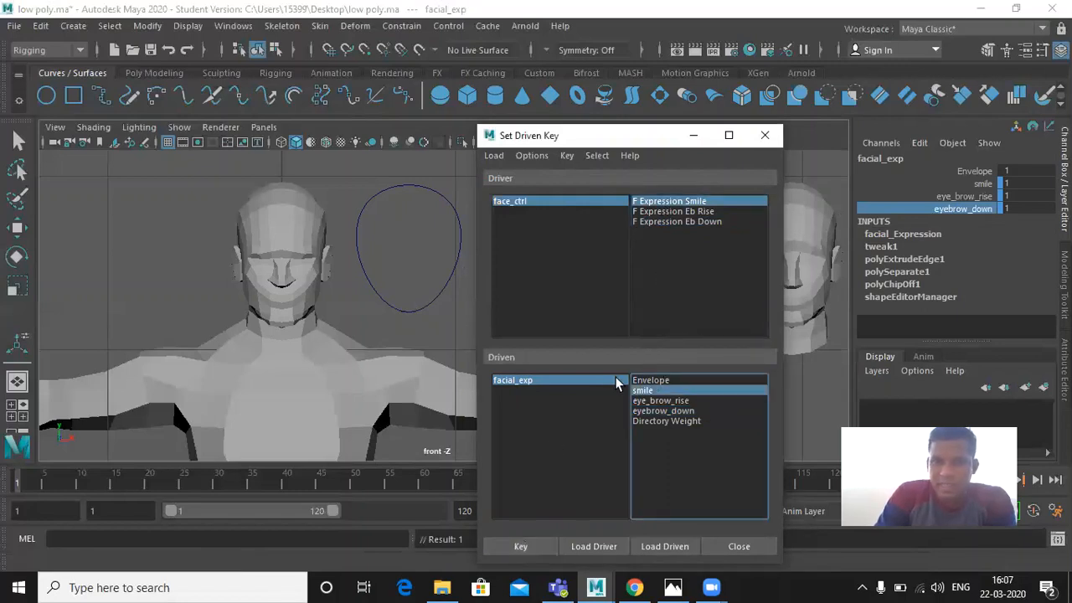
- Set full-expression driven keys for F Expression Eb Rise with eye_brow_rise and Eb Down with eyebrow_down, and close Set Driven Key
{"action": "left_click", "coordinate": [685, 212]}
{"action": "left_click", "coordinate": [667, 401]}
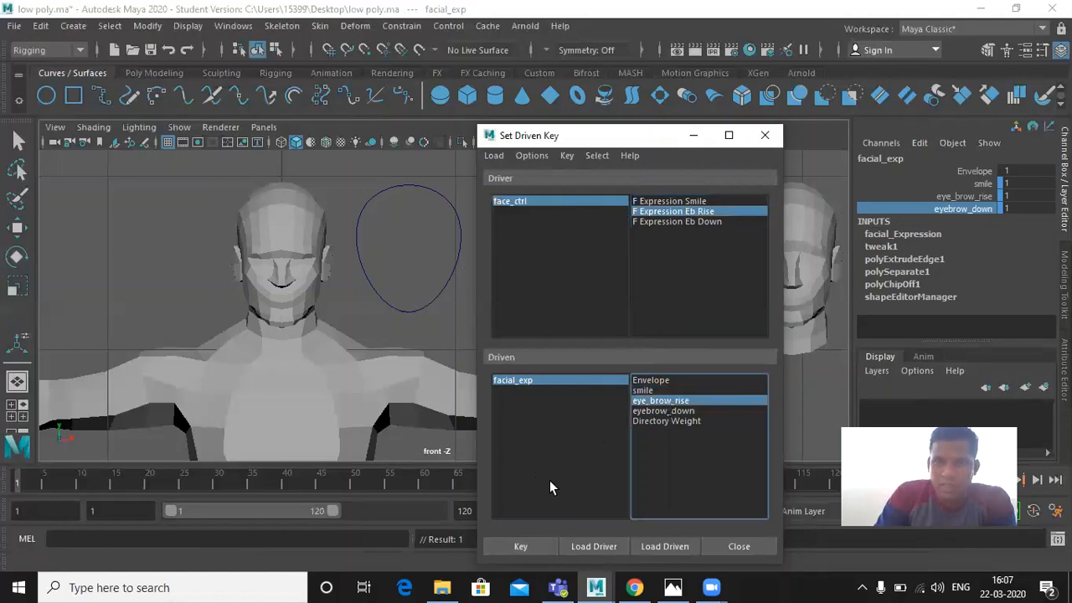
{"action": "left_click", "coordinate": [690, 221]}
{"action": "left_click", "coordinate": [665, 411]}
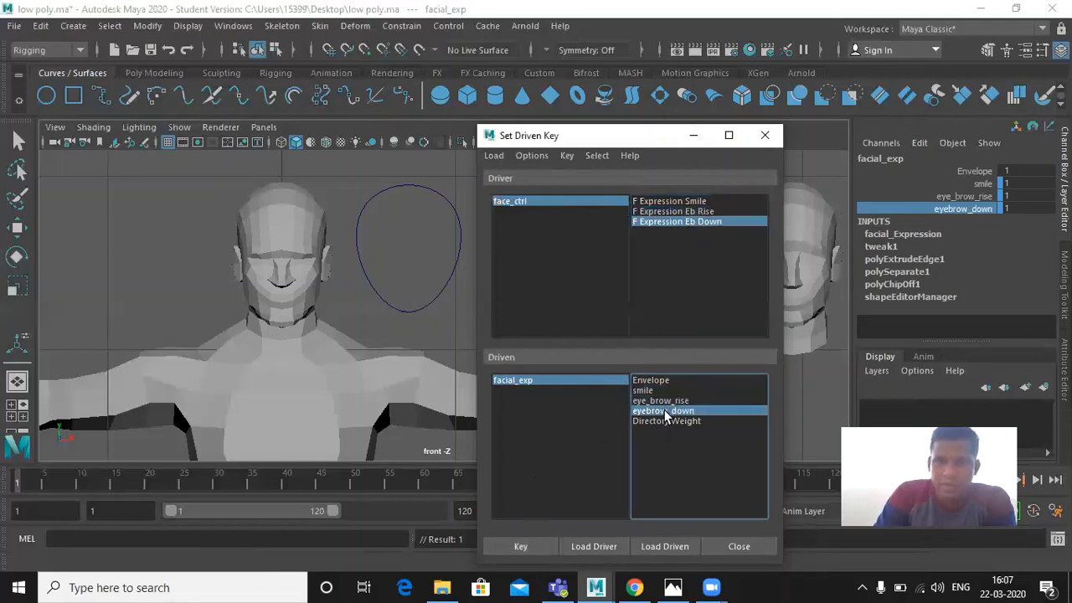
{"action": "left_click", "coordinate": [517, 547]}
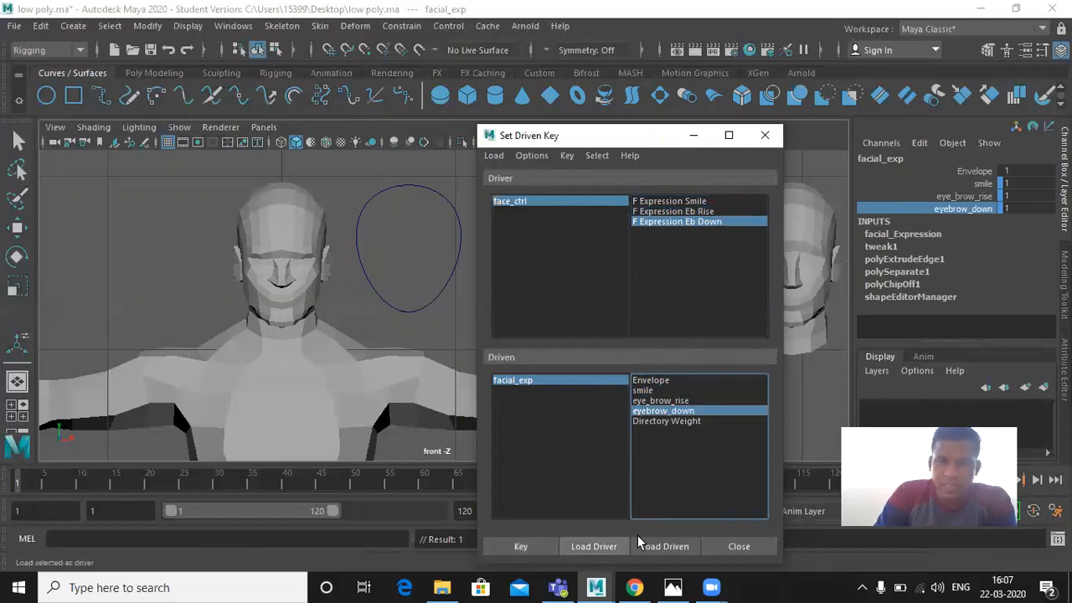
{"action": "left_click", "coordinate": [740, 547]}
- Select the face_ctrl curve and test the smile by bringing F Expression Smile down to 0
{"action": "key", "text": "r"}
{"action": "left_click", "coordinate": [495, 297]}
{"action": "left_click", "coordinate": [453, 270]}
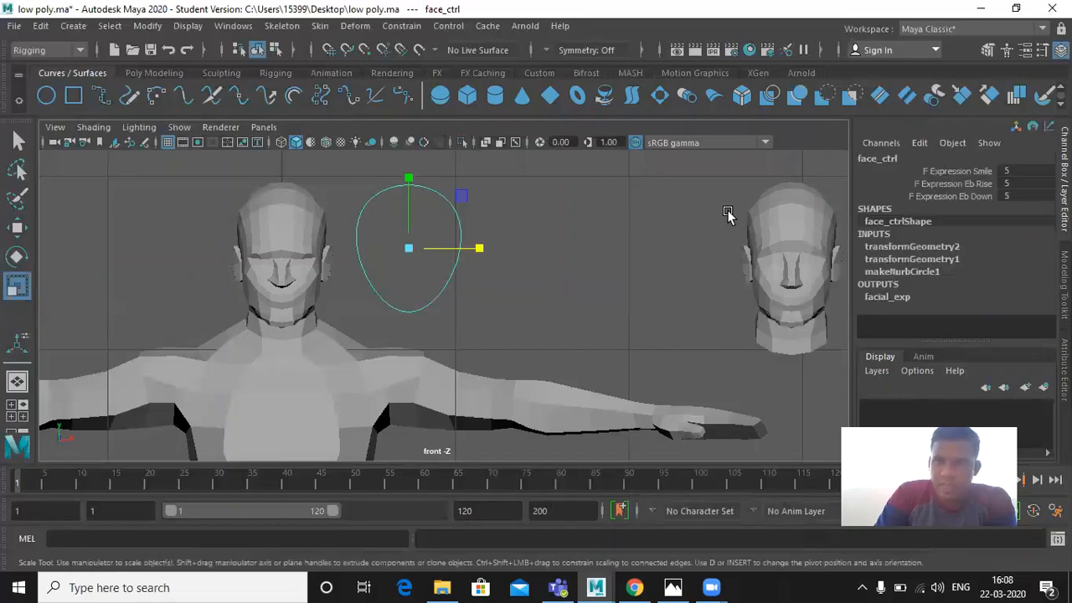
{"action": "left_click", "coordinate": [972, 172]}
{"action": "middle_click_drag", "start_coordinate": [511, 324], "coordinate": [456, 322]}
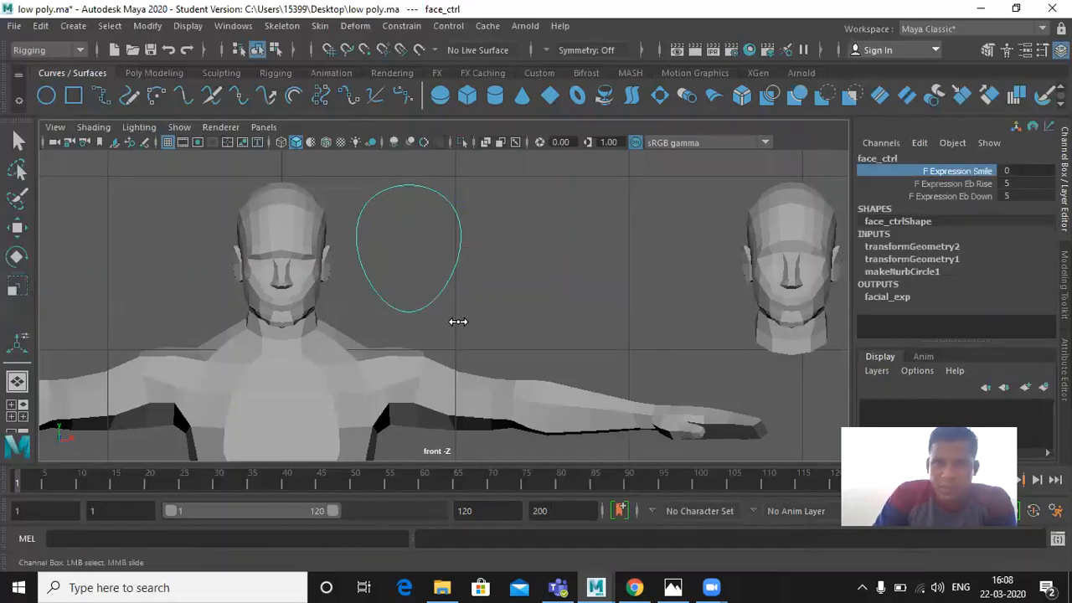
- Test the eyebrow rise on face_ctrl and set F Expression Eb Rise to 0
{"action": "left_click", "coordinate": [950, 184]}
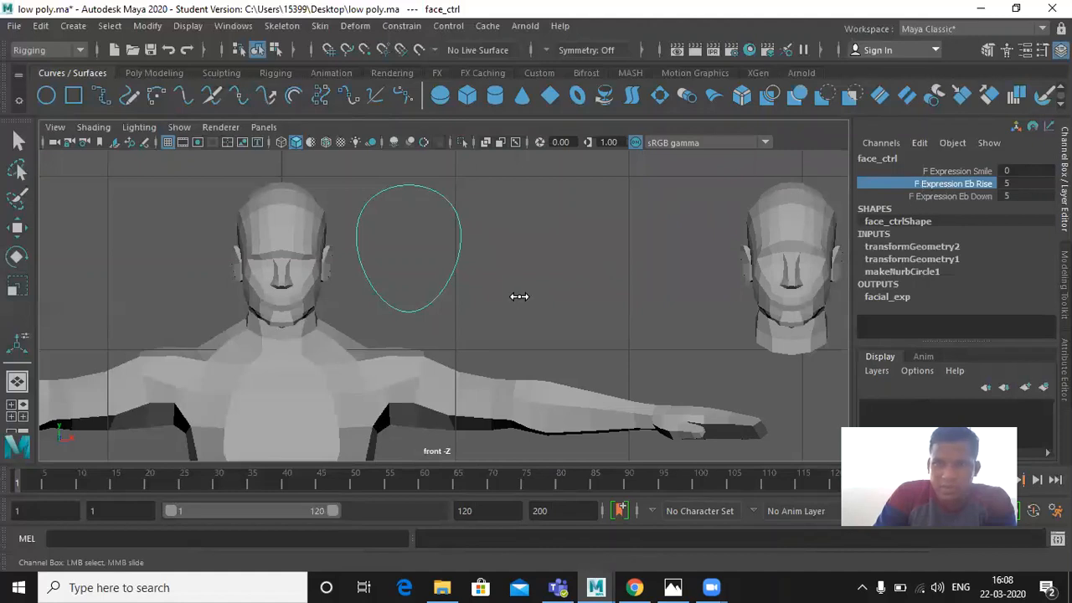
{"action": "middle_click_drag", "start_coordinate": [519, 297], "coordinate": [665, 273]}
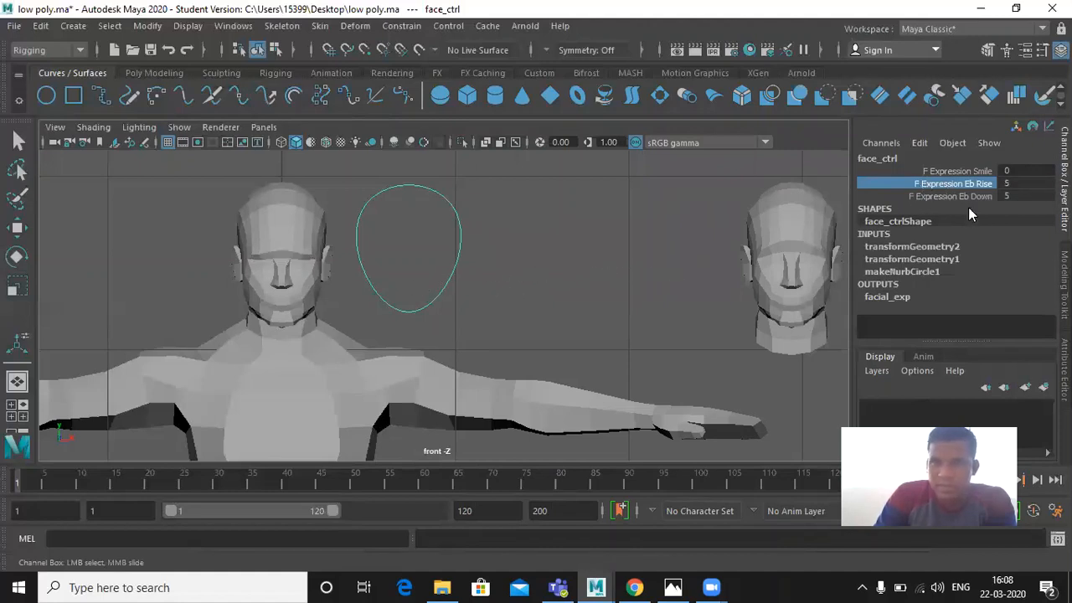
{"action": "double_click", "coordinate": [1007, 183]}
{"action": "type", "text": "0"}
{"action": "key", "text": "Return"}
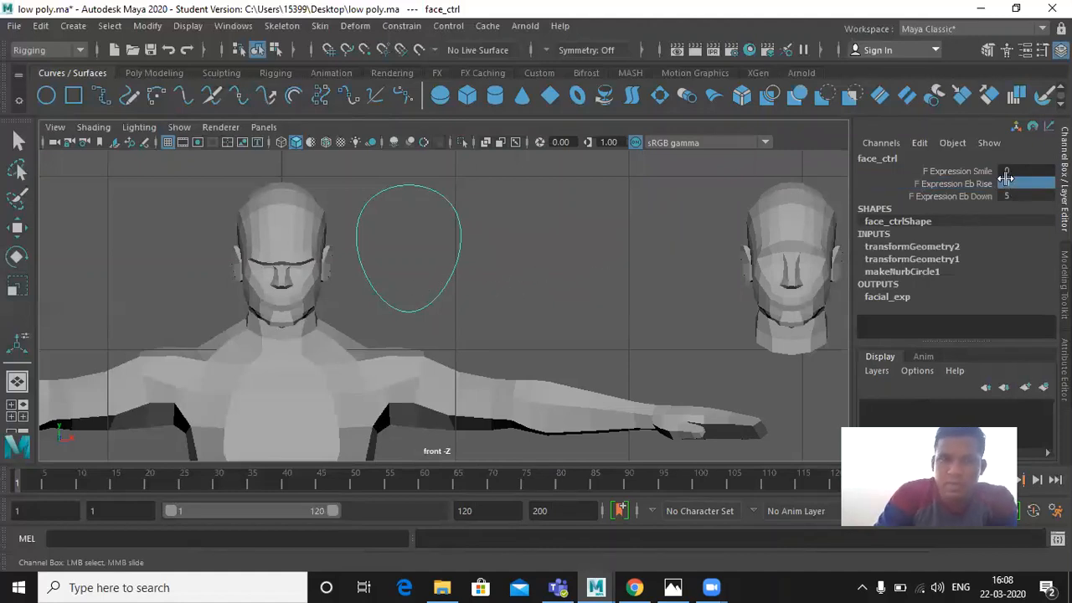
- Test the eyebrow lowering on face_ctrl, return F Expression Eb Down to 0, and frame the character's head
{"action": "left_click", "coordinate": [970, 198]}
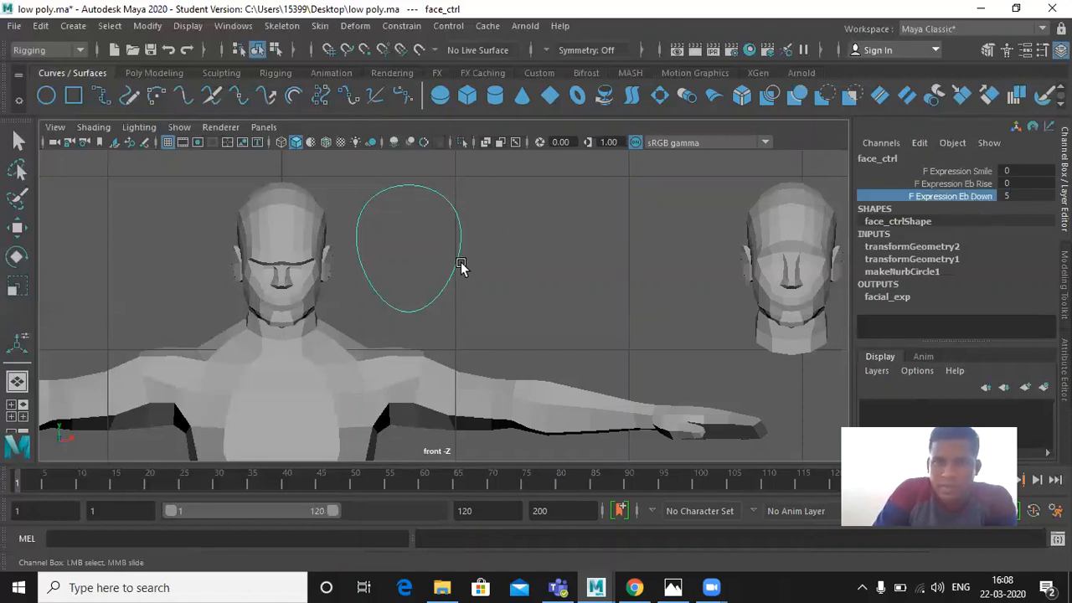
{"action": "middle_click_drag", "start_coordinate": [570, 337], "coordinate": [217, 314]}
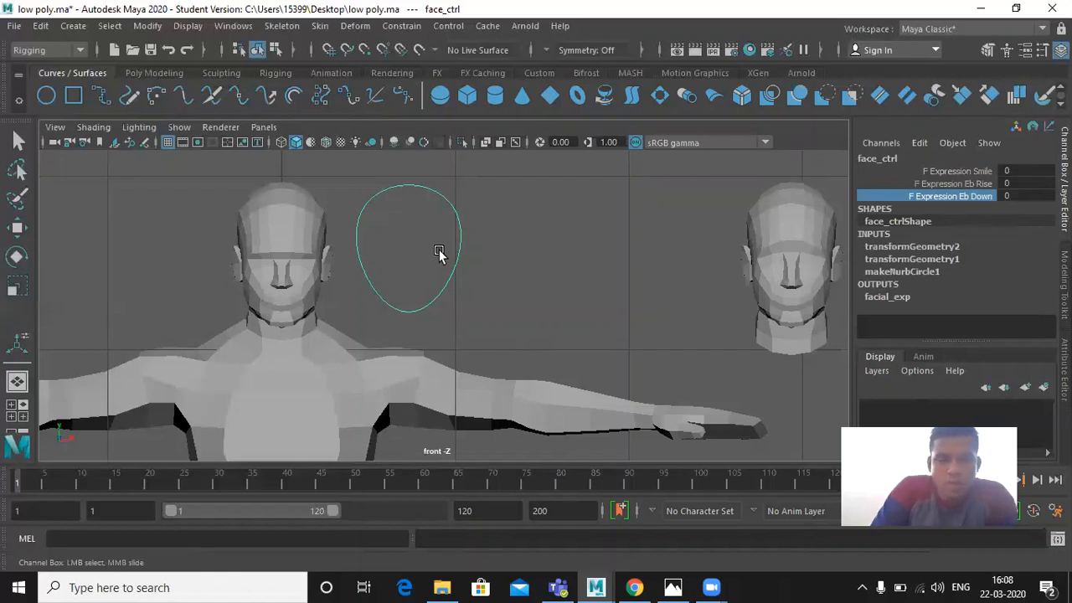
{"action": "middle_click_drag", "start_coordinate": [382, 306], "coordinate": [560, 318], "text": "alt"}
{"action": "scroll", "coordinate": [481, 307], "scroll_direction": "up", "scroll_amount": 3}
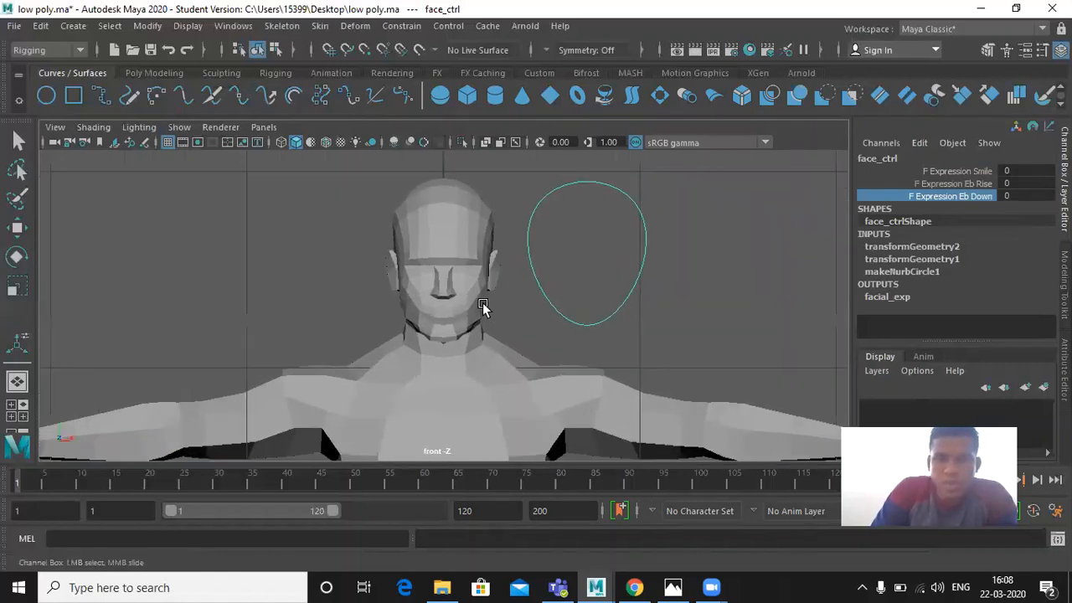
{"action": "scroll", "coordinate": [484, 305], "scroll_direction": "up", "scroll_amount": 2}
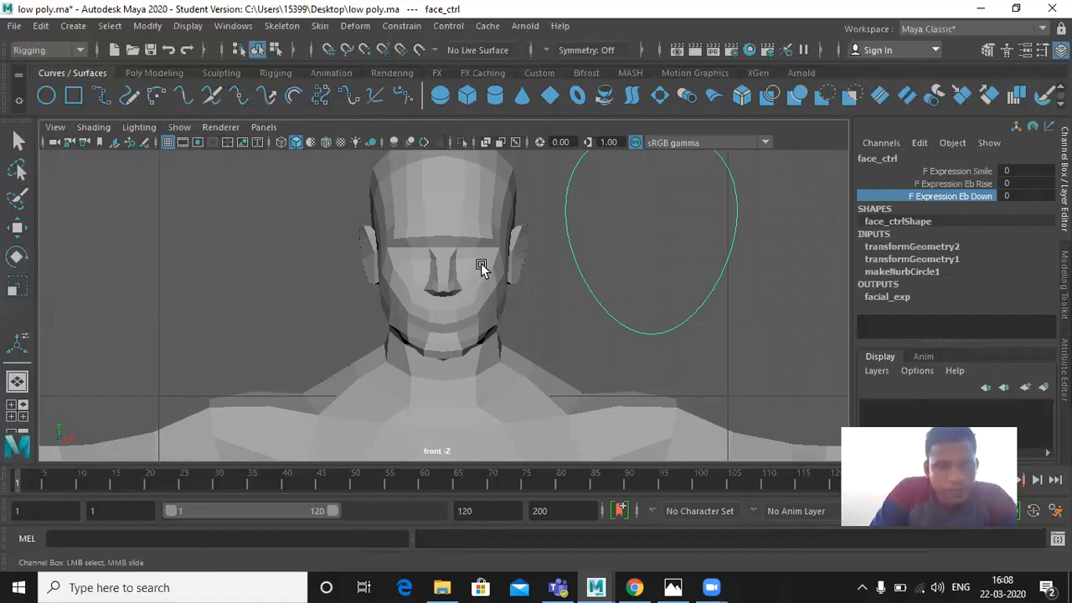
- Switch the character's head mesh to vertex selection and turn on Object X symmetry
{"action": "middle_click_drag", "start_coordinate": [432, 236], "coordinate": [436, 299], "text": "alt"}
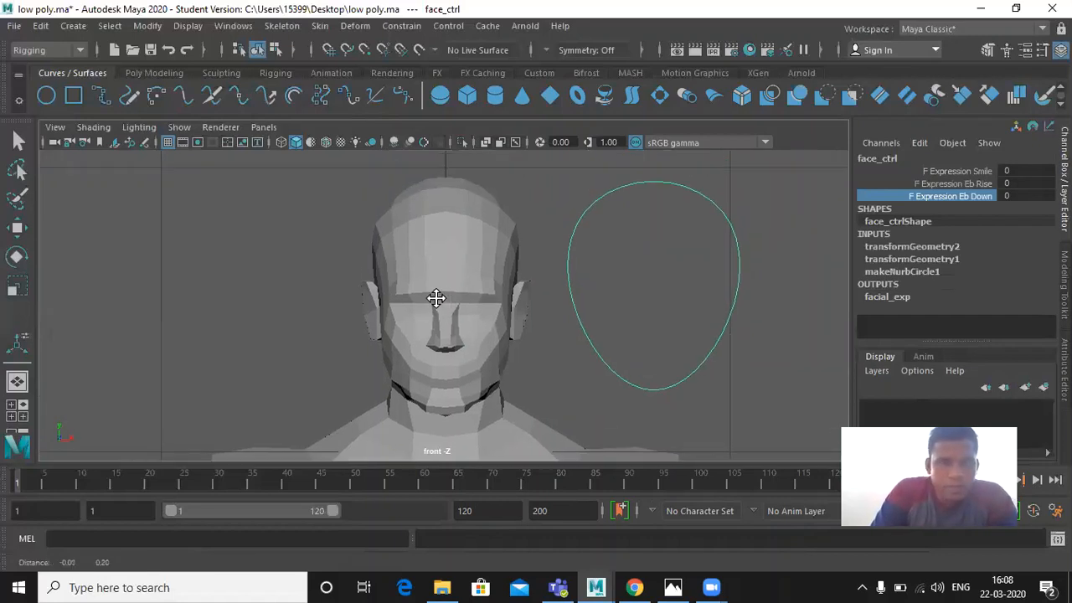
{"action": "key", "text": "r"}
{"action": "left_click", "coordinate": [446, 255]}
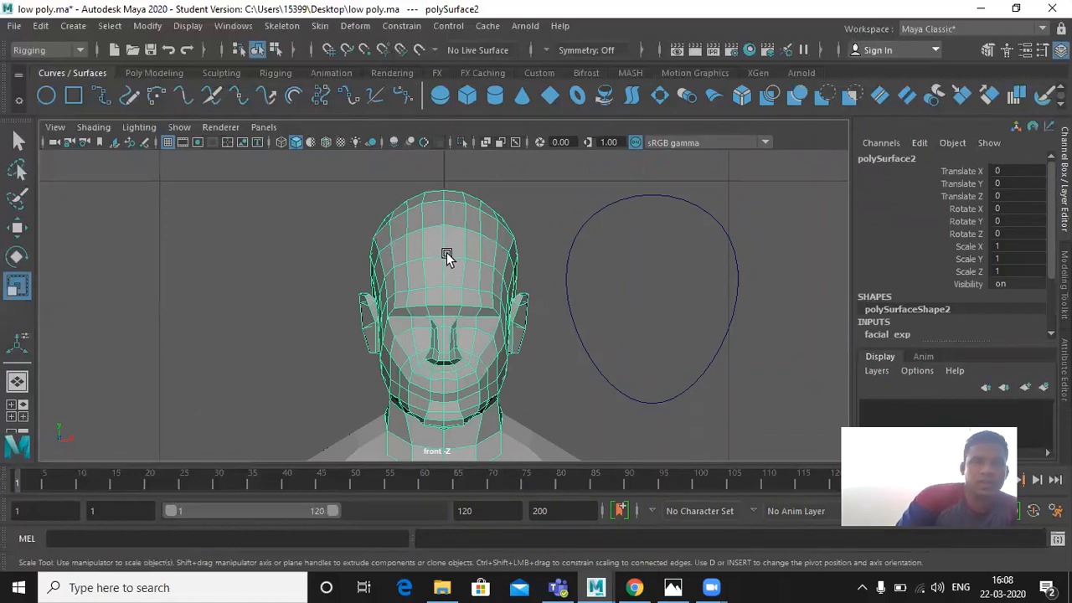
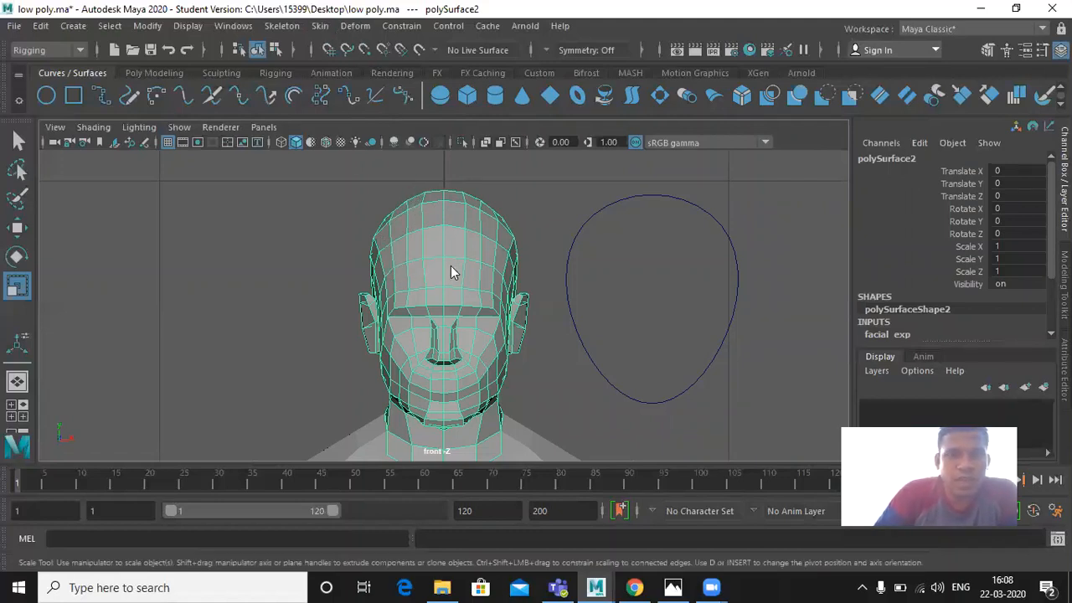
{"action": "right_click", "coordinate": [450, 267]}
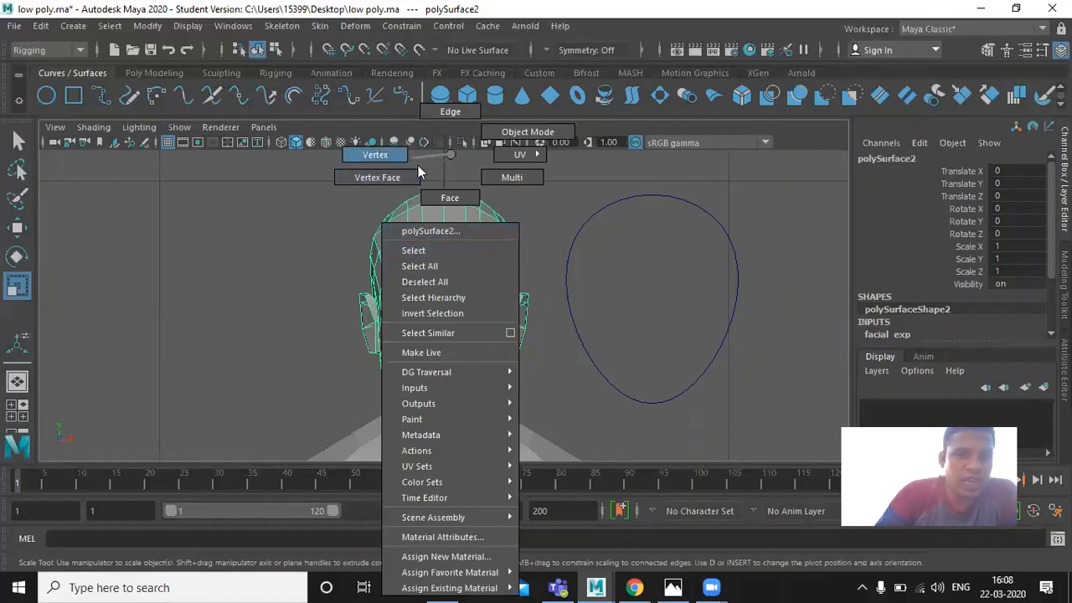
{"action": "left_click", "coordinate": [377, 155]}
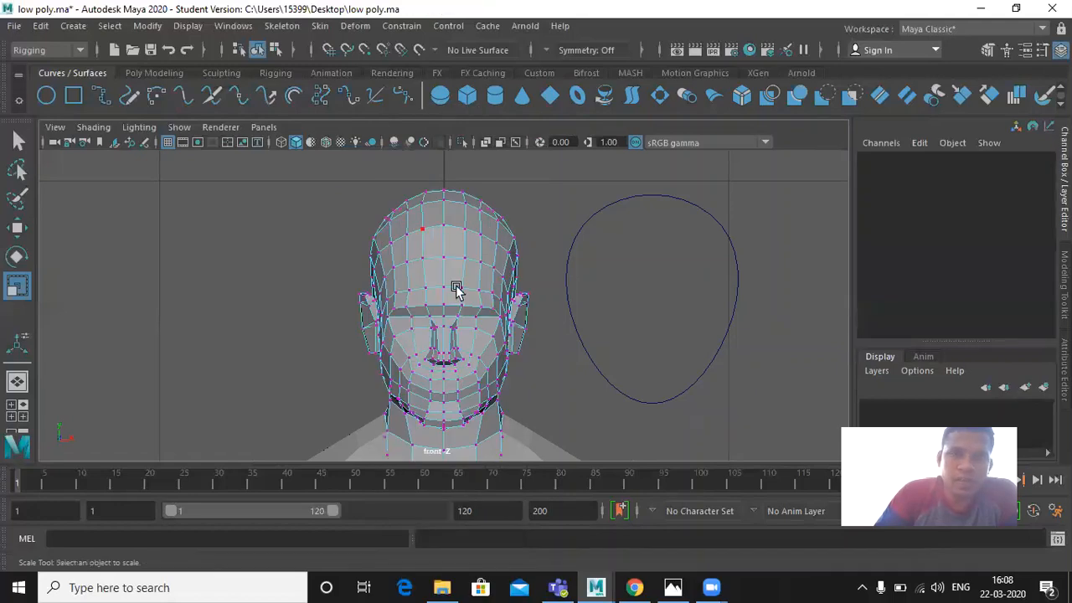
{"action": "scroll", "coordinate": [450, 393], "scroll_direction": "up", "scroll_amount": 2}
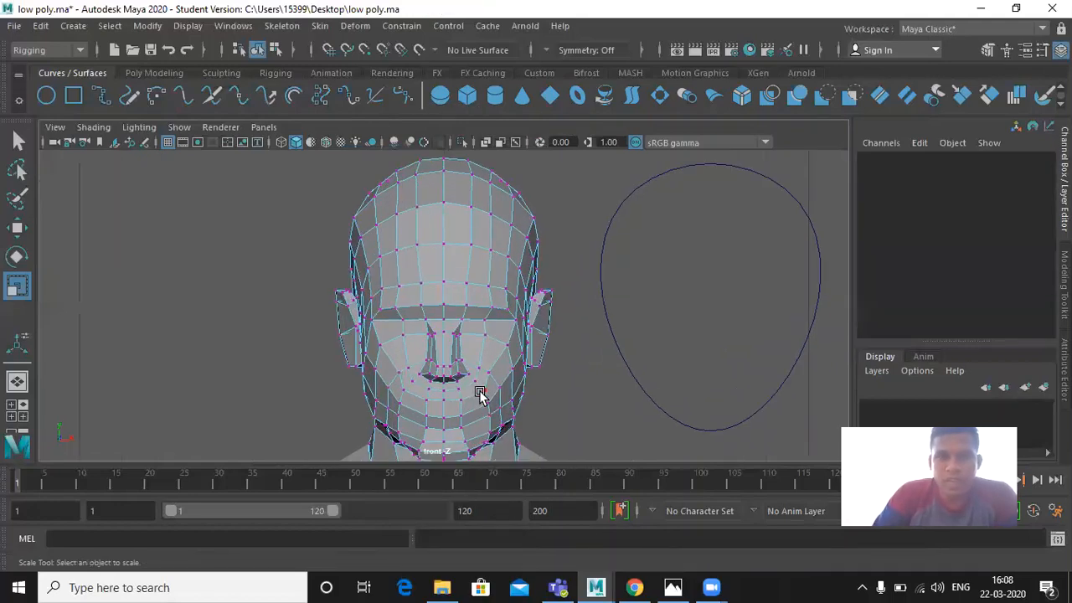
{"action": "left_click", "coordinate": [544, 51]}
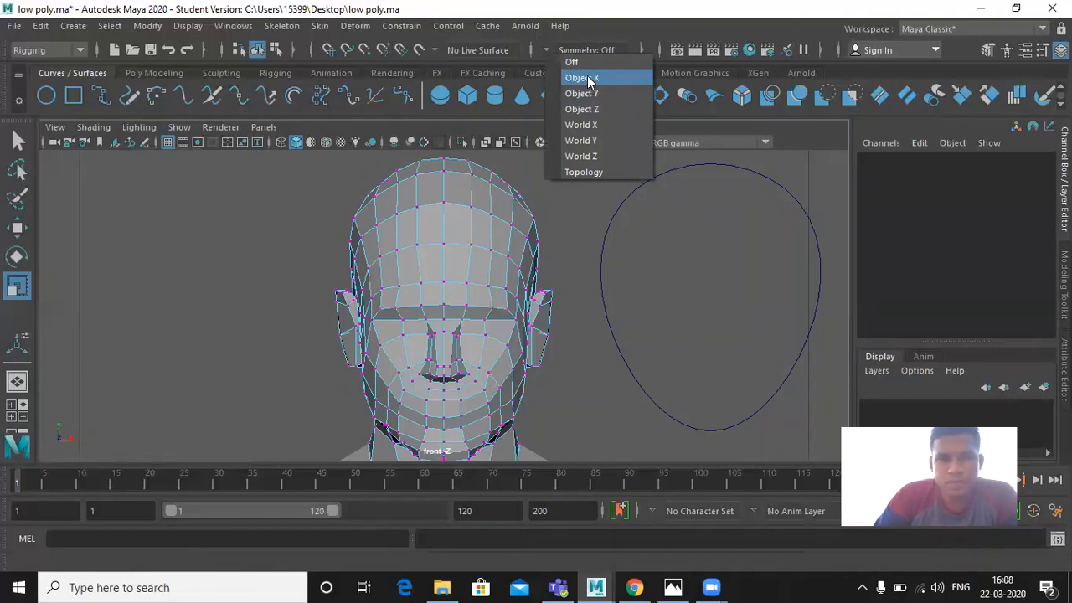
{"action": "left_click", "coordinate": [585, 78]}
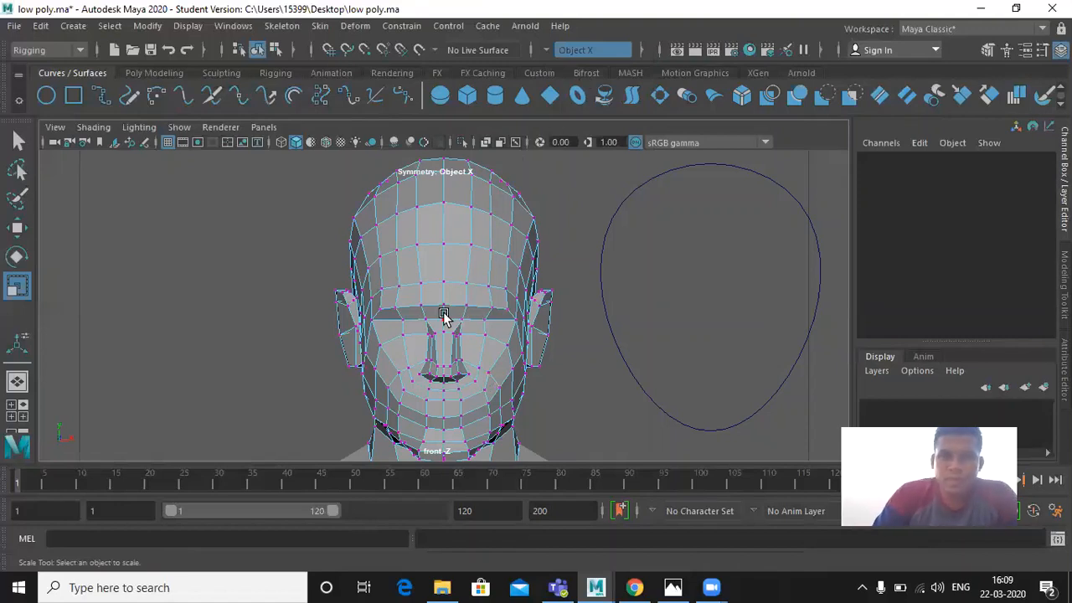
{"action": "left_click", "coordinate": [443, 305]}
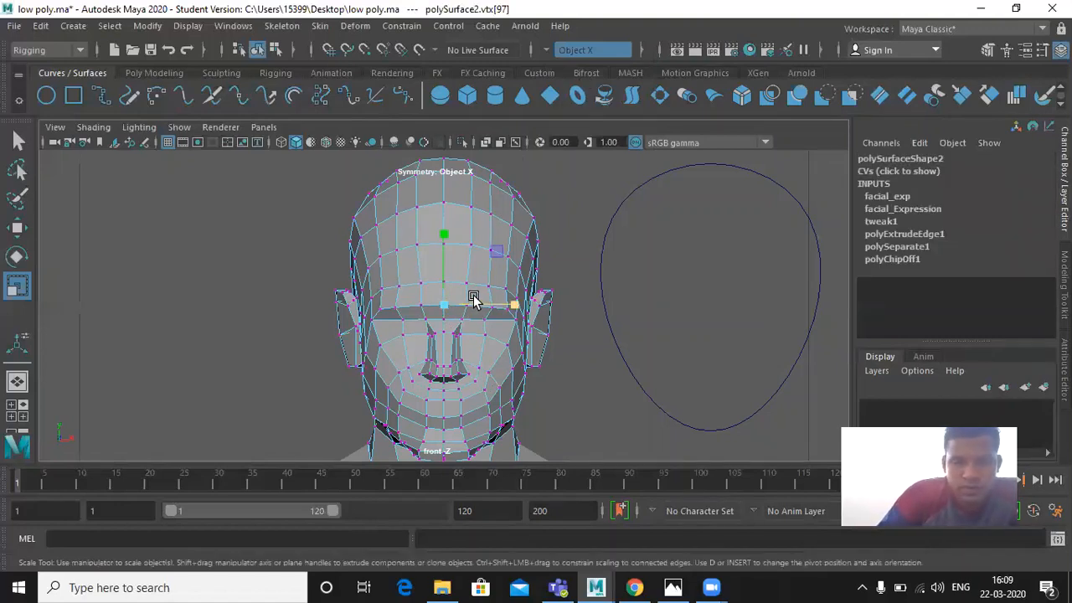
{"action": "key", "text": "b"}
{"action": "left_click_drag", "start_coordinate": [446, 305], "coordinate": [515, 297]}
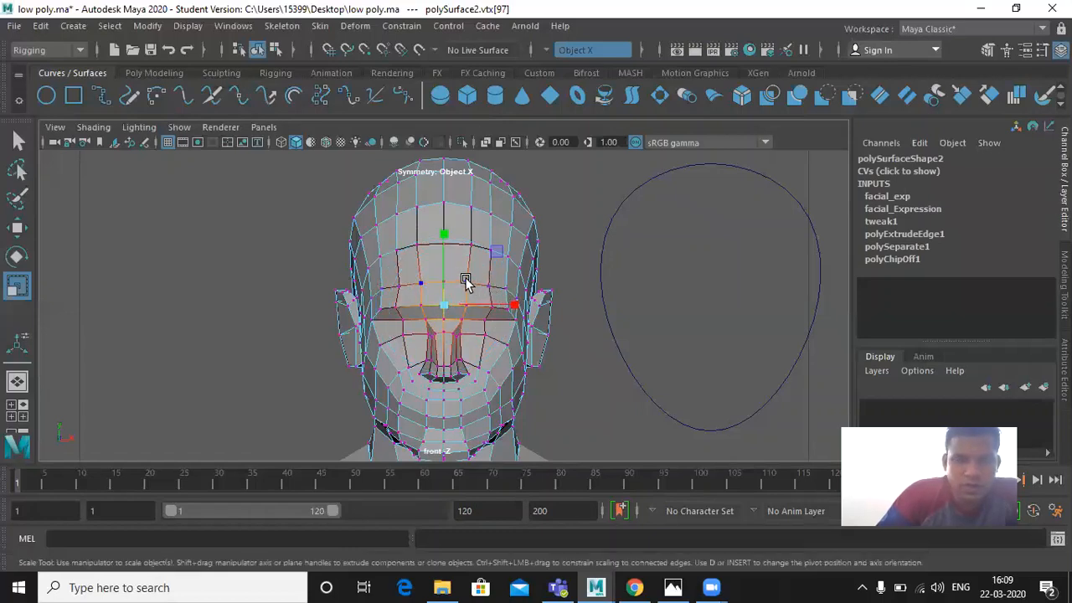
{"action": "key", "text": "w"}
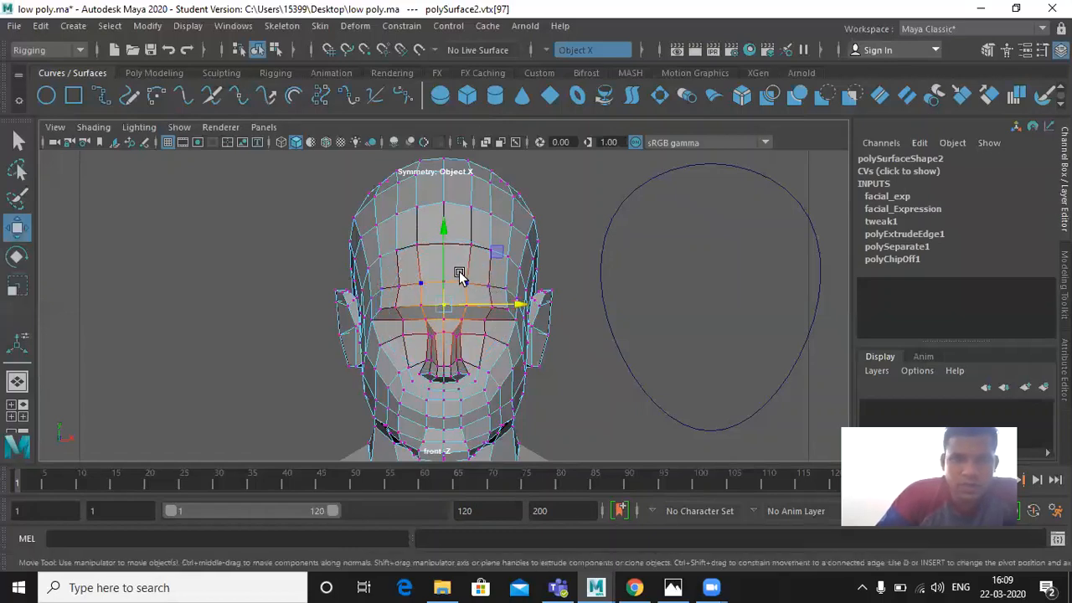
{"action": "left_click", "coordinate": [624, 235]}
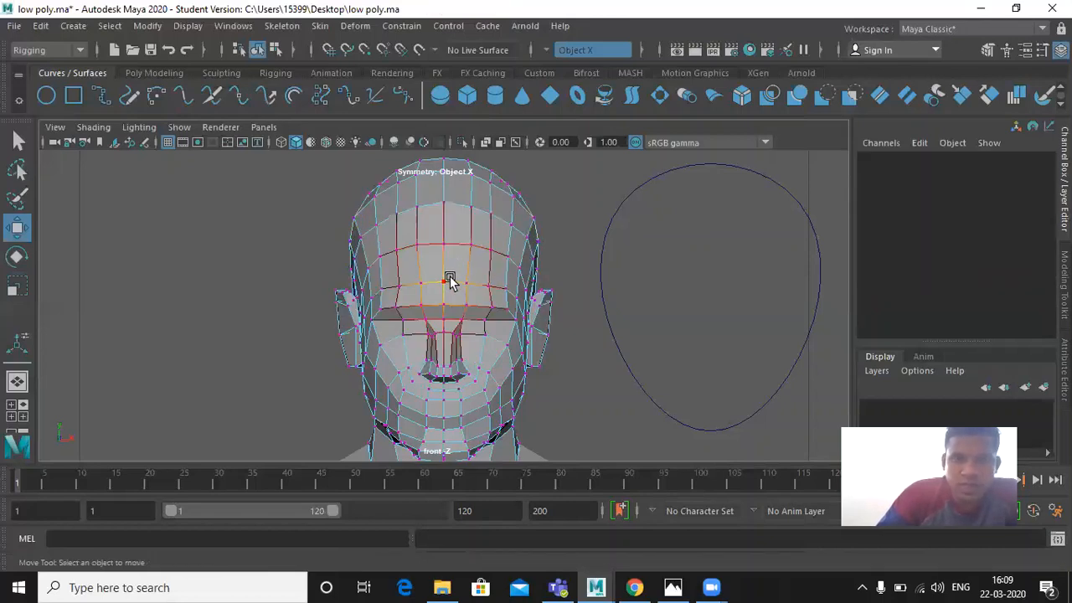
- Select the eyebrow and lower forehead vertices symmetrically, adding the missing vertices in the middle of the forehead
{"action": "left_click_drag", "start_coordinate": [376, 247], "coordinate": [514, 329]}
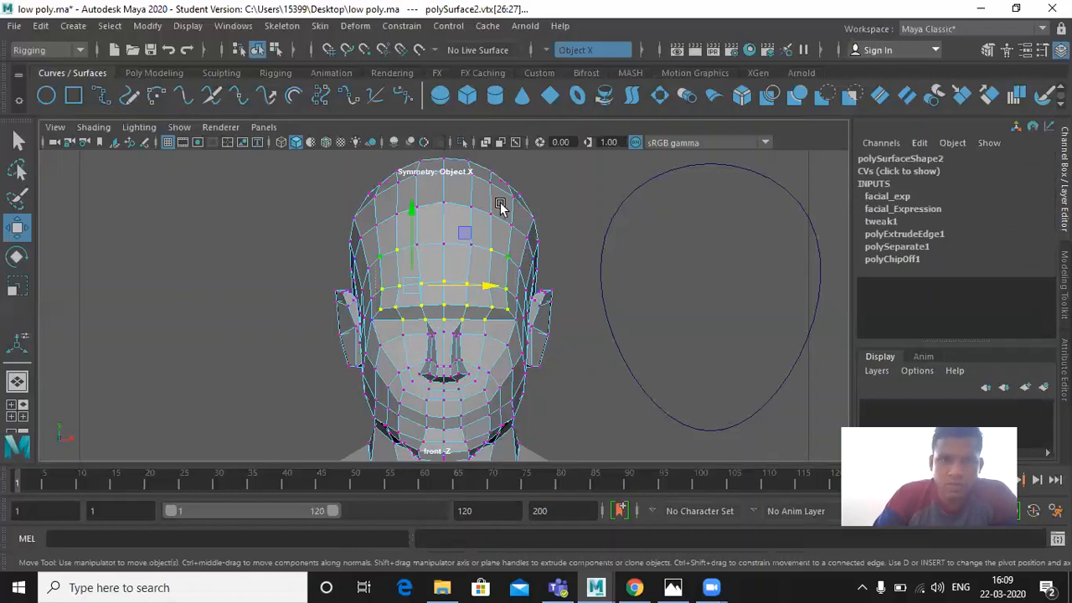
{"action": "key", "text": "q"}
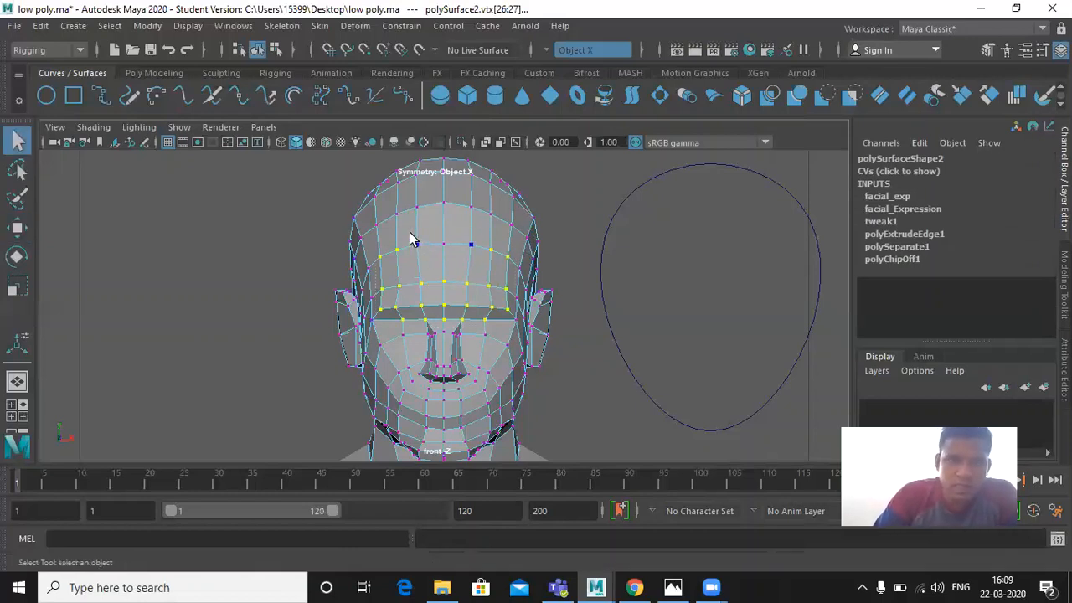
{"action": "left_click_drag", "start_coordinate": [411, 239], "coordinate": [459, 262]}
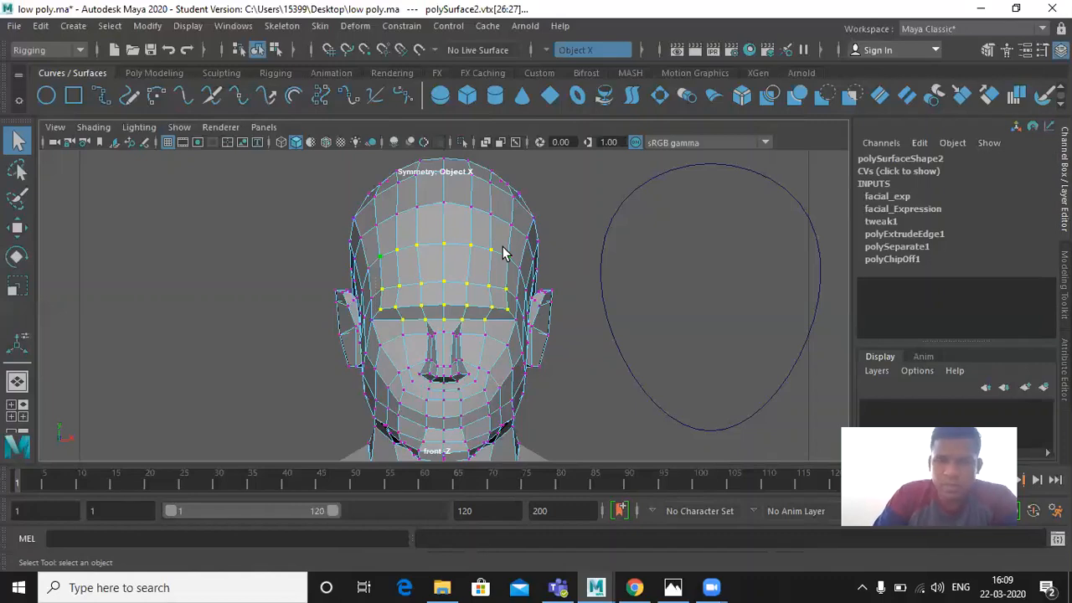
- Remove the back-of-head vertices from the selection in perspective view and create a Cluster deformer from the remaining forehead vertices
{"action": "key", "text": "space"}
{"action": "key", "text": "space"}
{"action": "scroll", "coordinate": [484, 227], "scroll_direction": "up", "scroll_amount": 3}
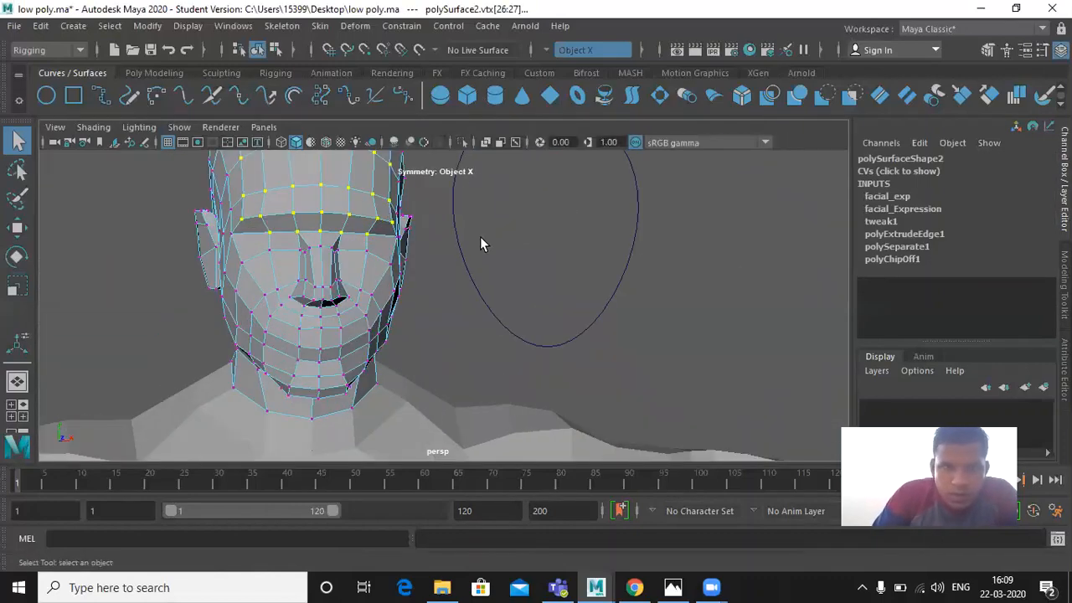
{"action": "left_click_drag", "start_coordinate": [409, 253], "coordinate": [458, 205], "text": "alt"}
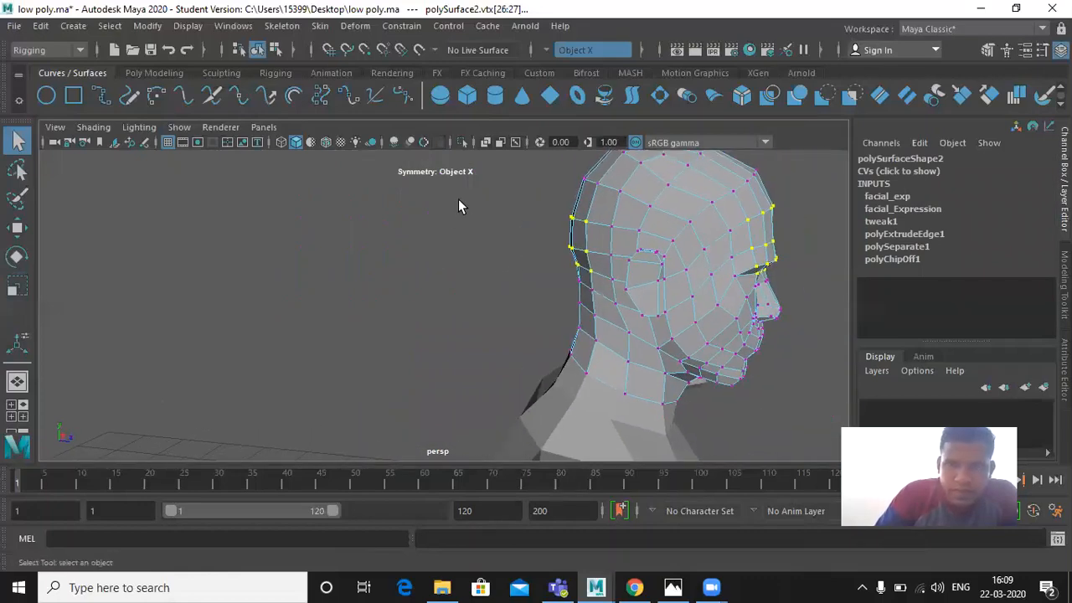
{"action": "left_click_drag", "start_coordinate": [525, 192], "coordinate": [414, 281], "text": "ctrl"}
{"action": "scroll", "coordinate": [612, 310], "scroll_direction": "down", "scroll_amount": 3}
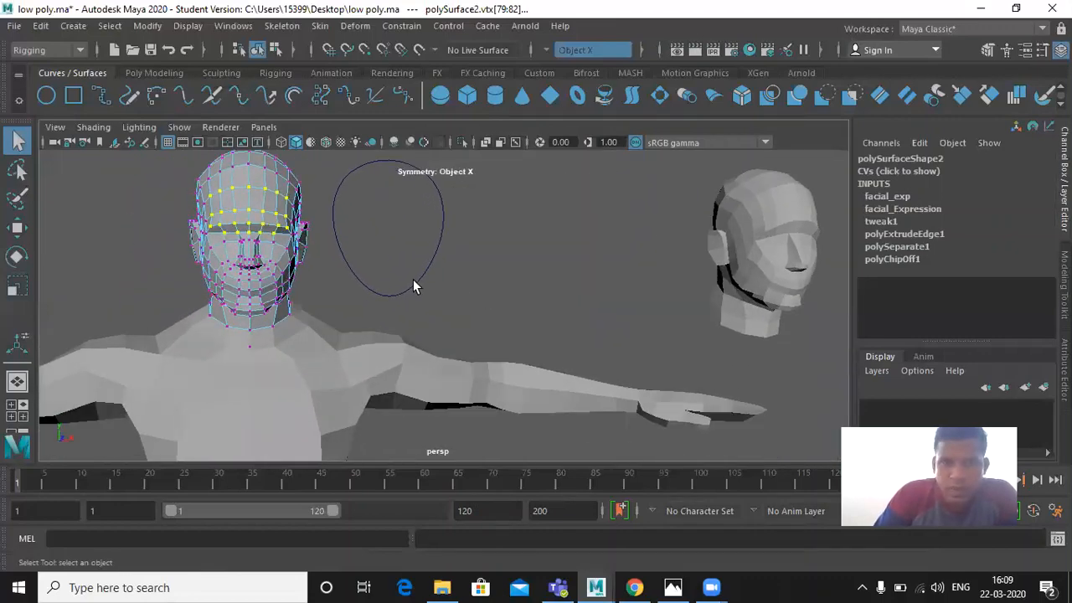
{"action": "left_click", "coordinate": [357, 27]}
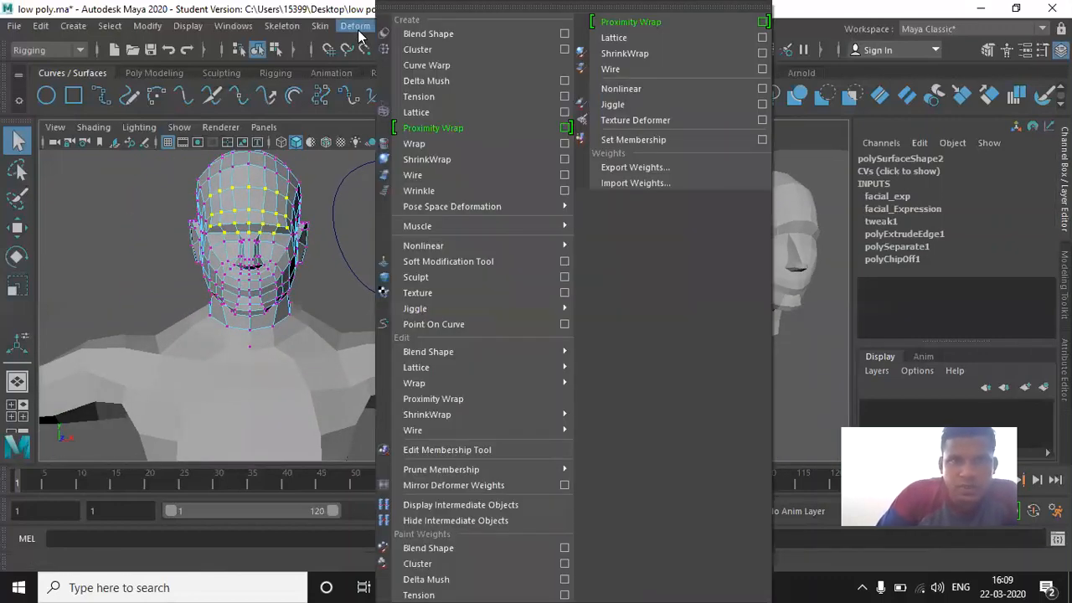
{"action": "left_click", "coordinate": [404, 51]}
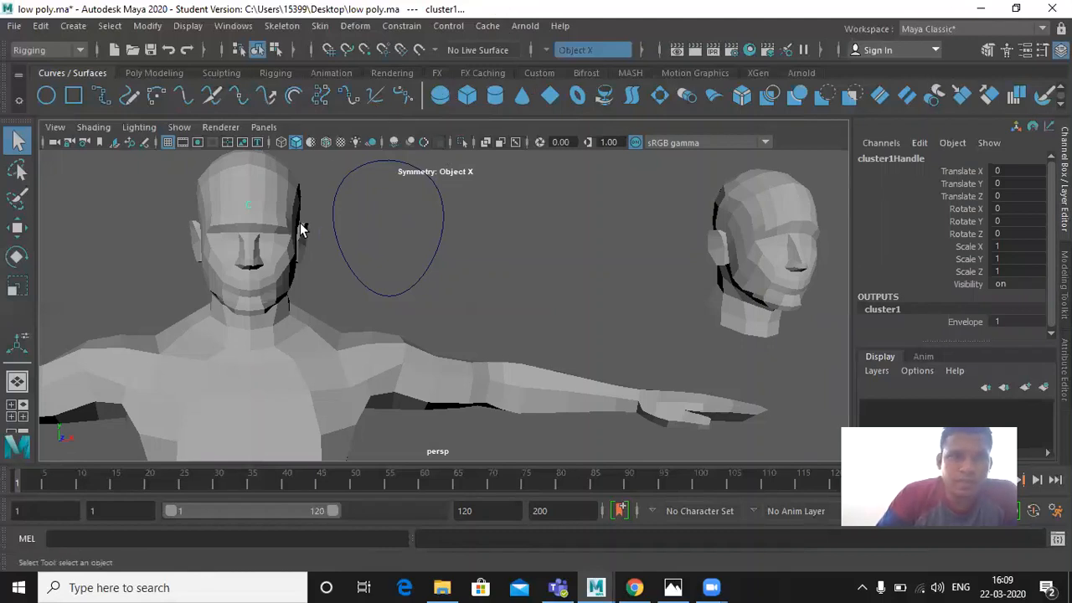
- Test the forehead cluster by raising its handle slightly and by scaling it uniformly, undoing each change
{"action": "scroll", "coordinate": [300, 224], "scroll_direction": "up", "scroll_amount": 3}
{"action": "middle_click_drag", "start_coordinate": [321, 240], "coordinate": [490, 300], "text": "alt"}
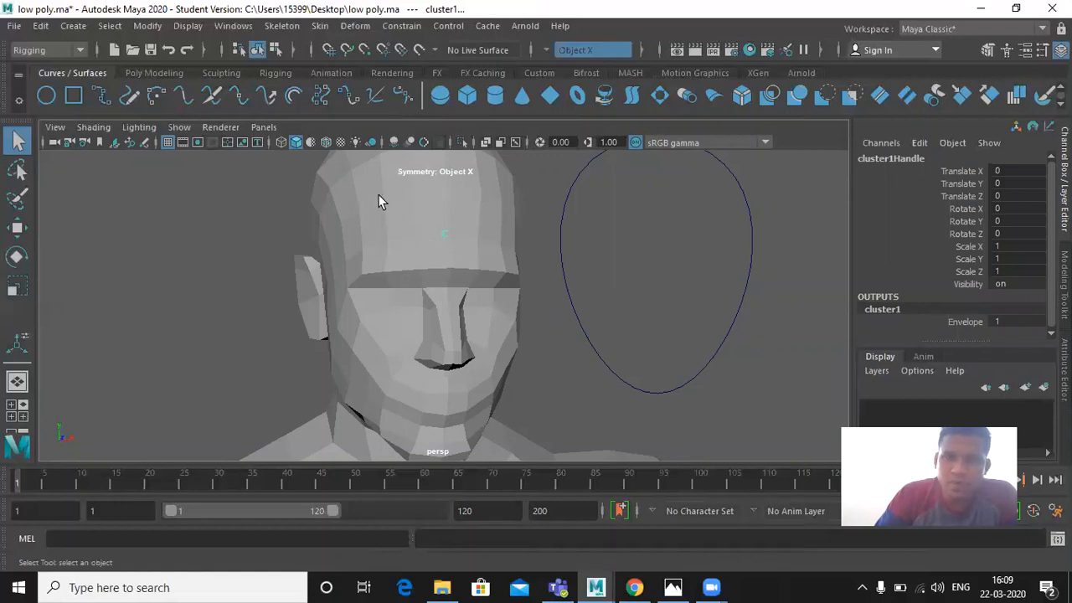
{"action": "key", "text": "w"}
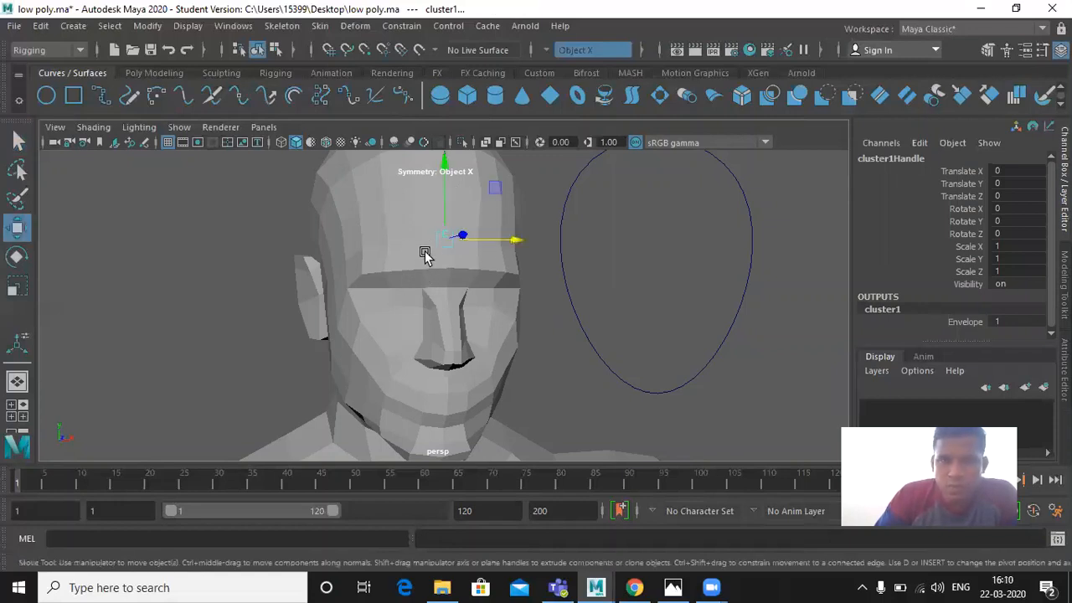
{"action": "mouse_move", "coordinate": [441, 205]}
{"action": "left_mouse_down"}
{"action": "mouse_move", "coordinate": [443, 218]}
{"action": "mouse_move", "coordinate": [447, 192]}
{"action": "mouse_move", "coordinate": [450, 208]}
{"action": "mouse_move", "coordinate": [461, 189]}
{"action": "mouse_move", "coordinate": [461, 199]}
{"action": "left_mouse_up"}
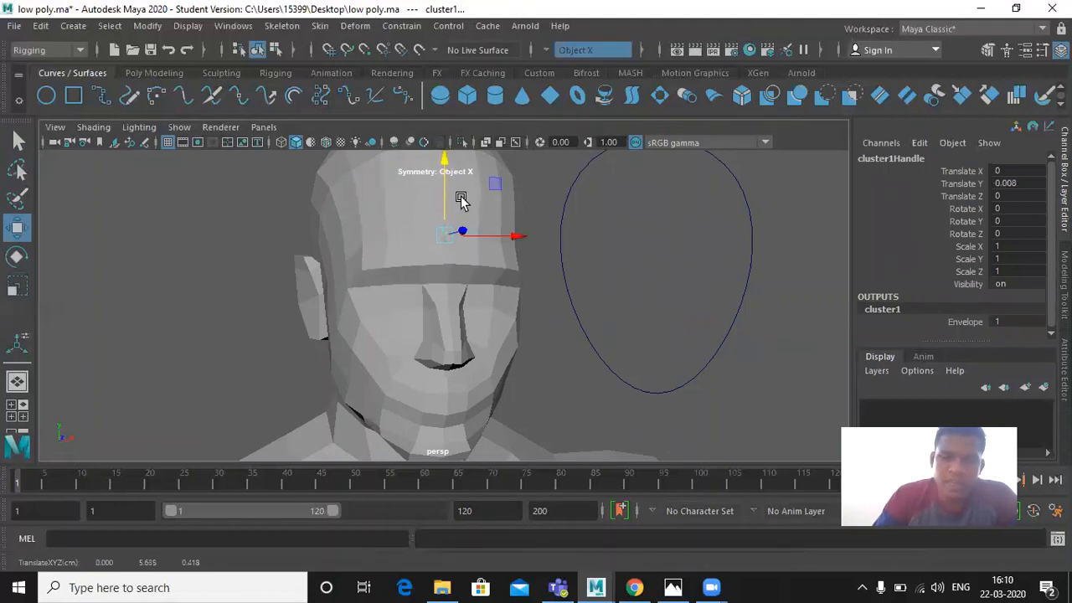
{"action": "key", "text": "ctrl+z"}
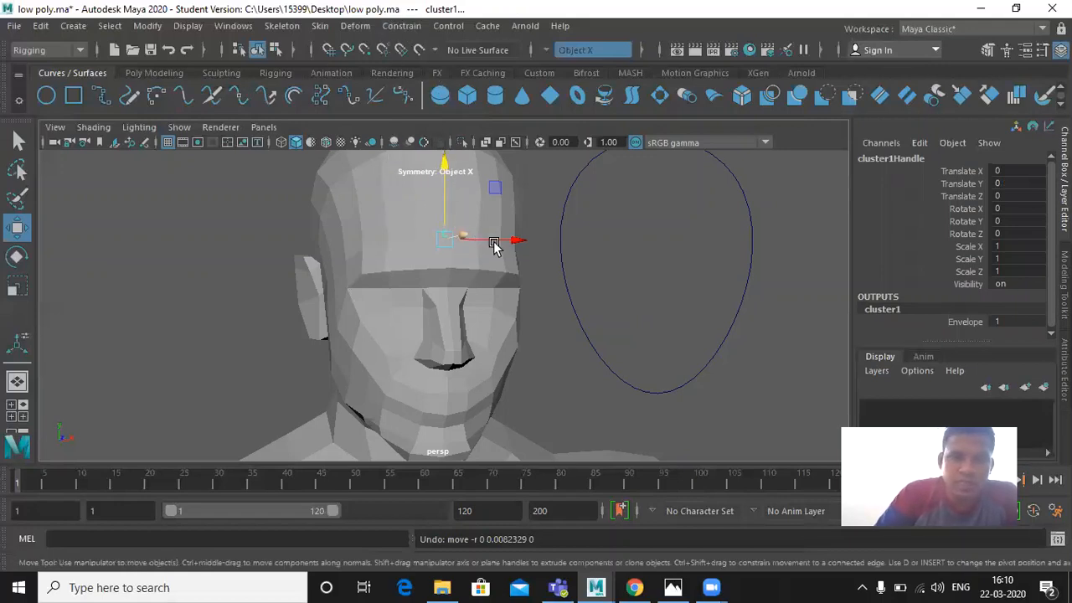
{"action": "left_click_drag", "start_coordinate": [494, 243], "coordinate": [450, 240]}
{"action": "key", "text": "e"}
{"action": "key", "text": "r"}
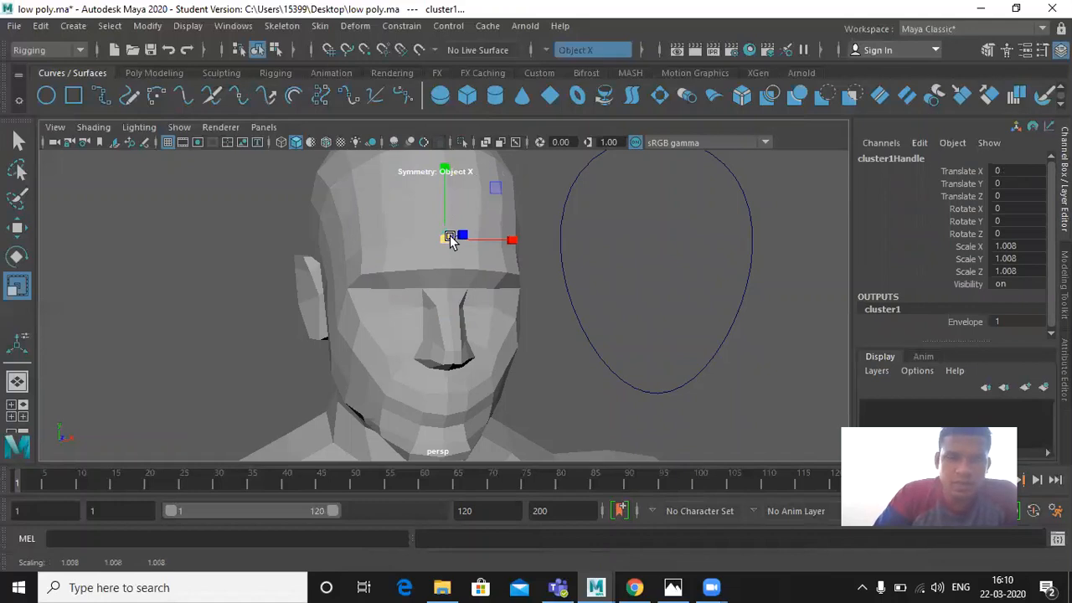
{"action": "key", "text": "ctrl+z"}
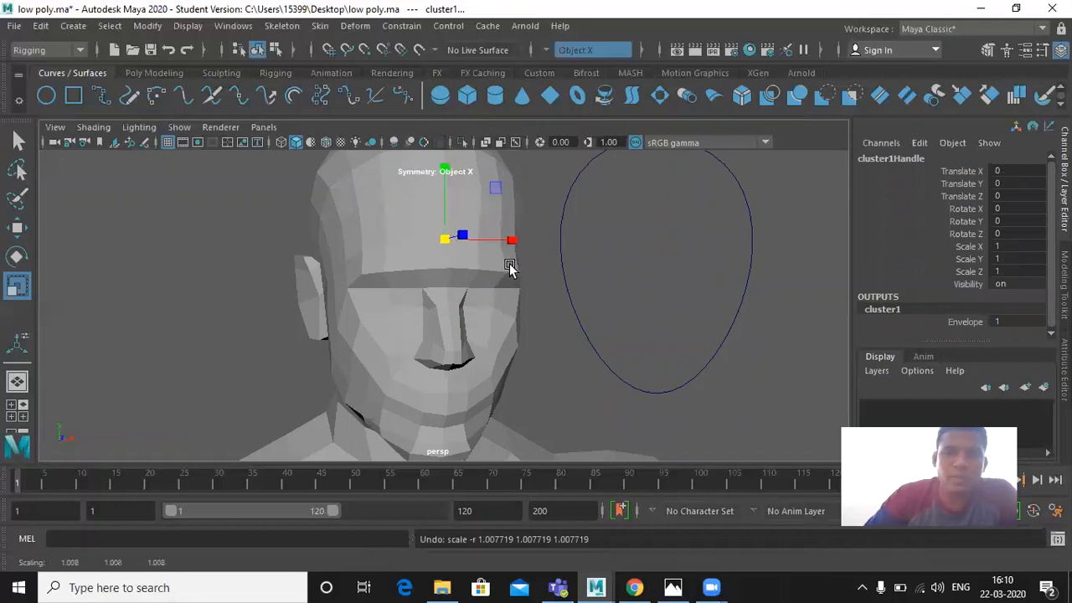
- Select the head mesh and start painting the cluster's weights on it
{"action": "left_click", "coordinate": [413, 253]}
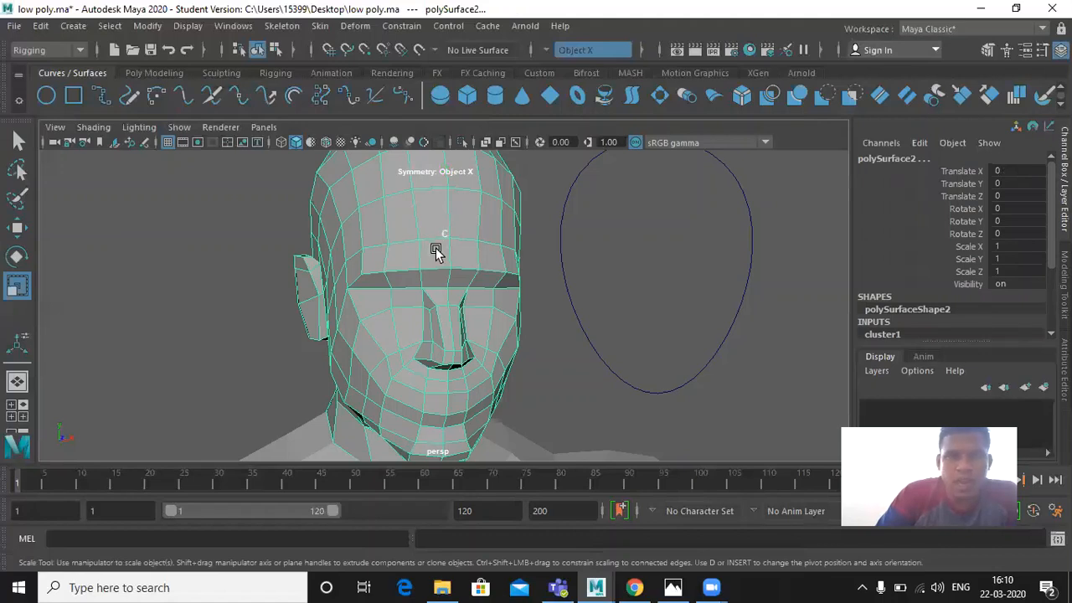
{"action": "left_click", "coordinate": [444, 26]}
{"action": "mouse_move", "coordinate": [355, 26]}
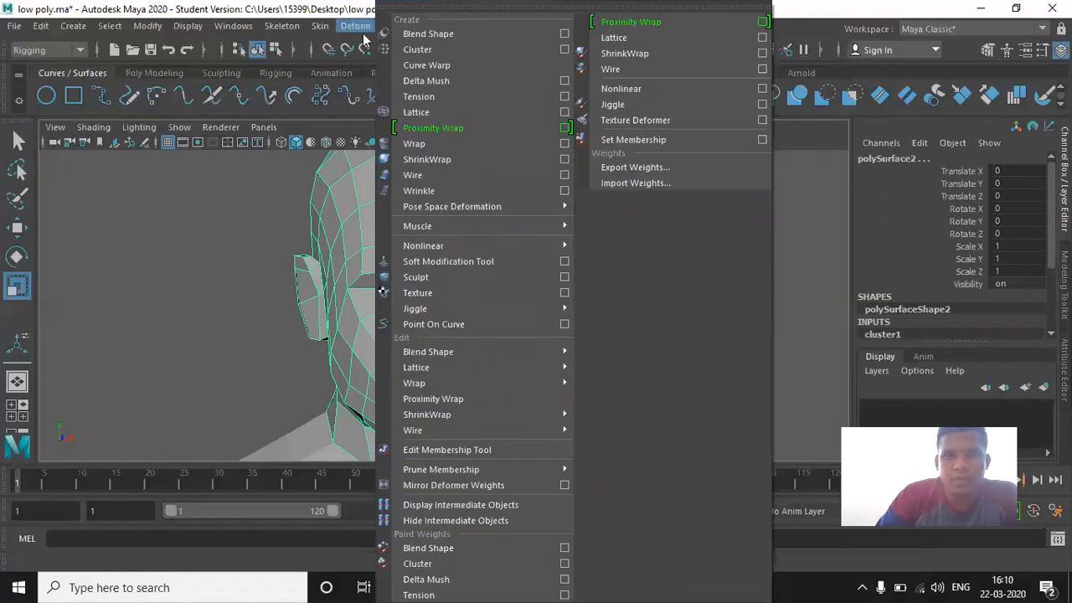
{"action": "left_click", "coordinate": [428, 564]}
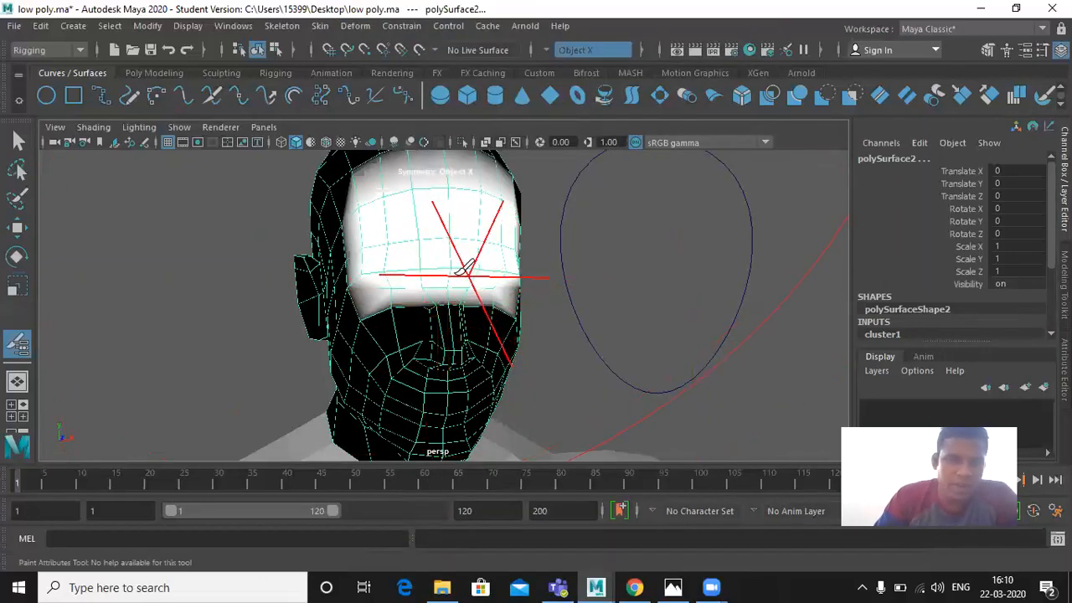
- Inspect the cluster weights around the head and open the Paint Attributes tool settings beside the model
{"action": "mouse_move", "coordinate": [406, 276]}
{"action": "left_mouse_down", "text": "alt"}
{"action": "mouse_move", "coordinate": [318, 294]}
{"action": "mouse_move", "coordinate": [606, 309]}
{"action": "mouse_move", "coordinate": [610, 291]}
{"action": "left_mouse_up", "text": "alt"}
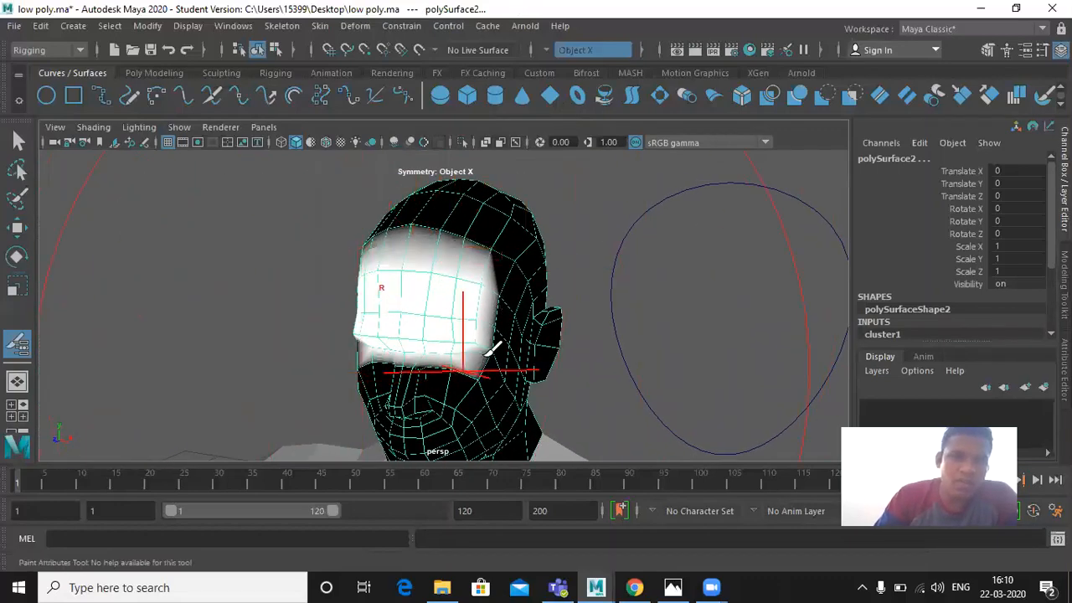
{"action": "left_click_drag", "start_coordinate": [426, 341], "coordinate": [531, 349], "text": "alt"}
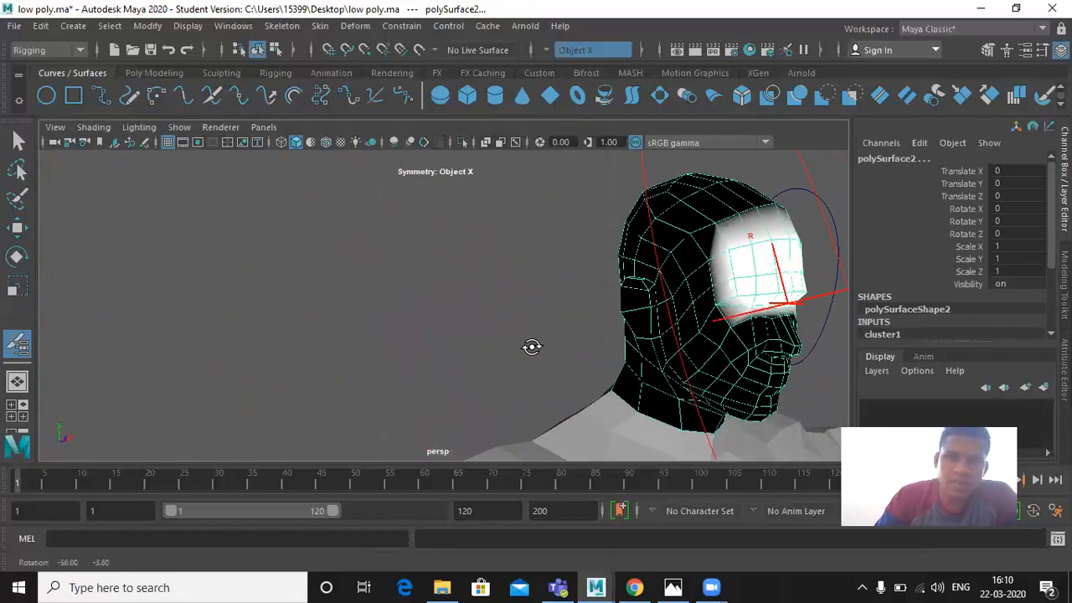
{"action": "left_click_drag", "start_coordinate": [628, 303], "coordinate": [385, 306], "text": "alt"}
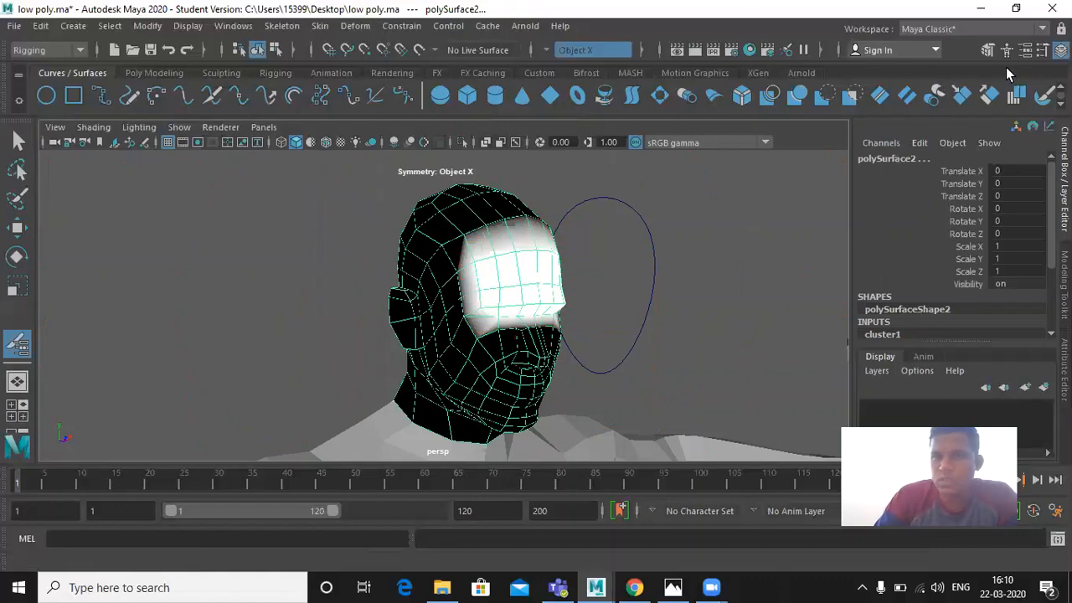
{"action": "left_click", "coordinate": [1043, 52]}
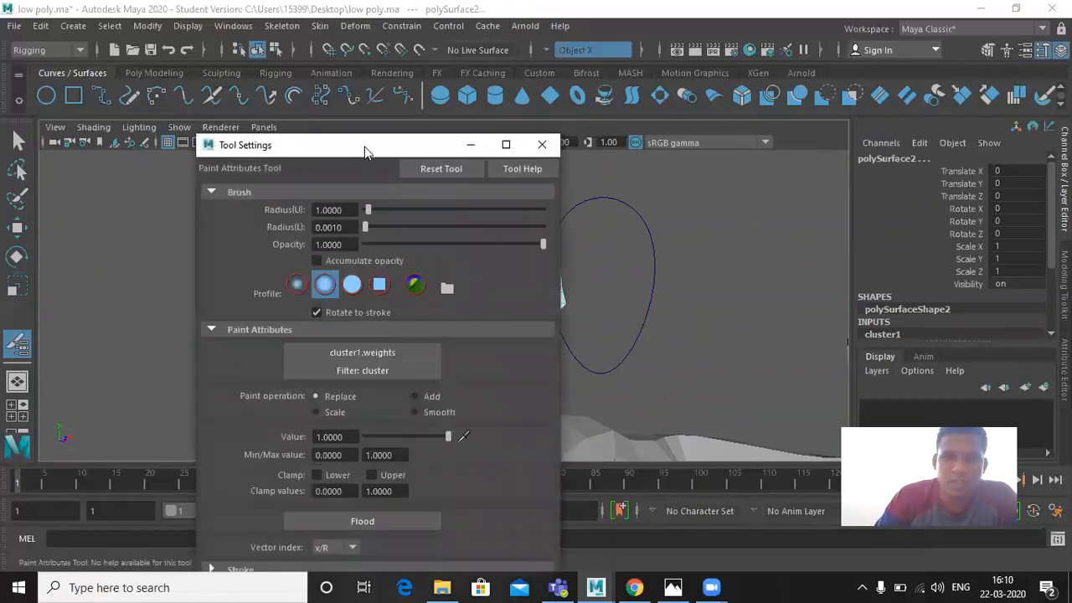
{"action": "left_click_drag", "start_coordinate": [365, 147], "coordinate": [843, 136]}
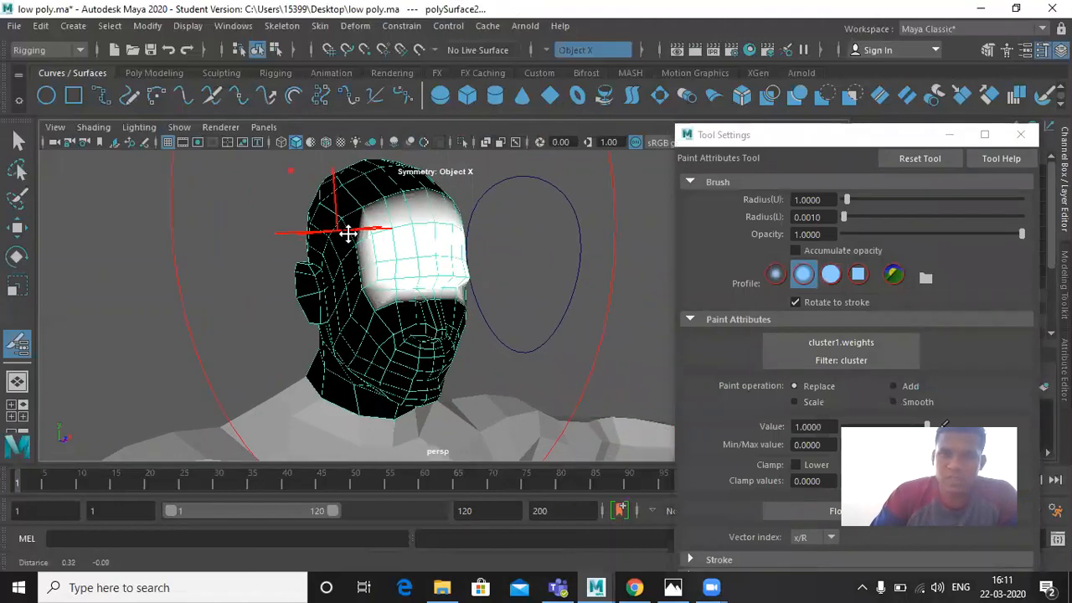
{"action": "left_click_drag", "start_coordinate": [762, 138], "coordinate": [619, 50]}
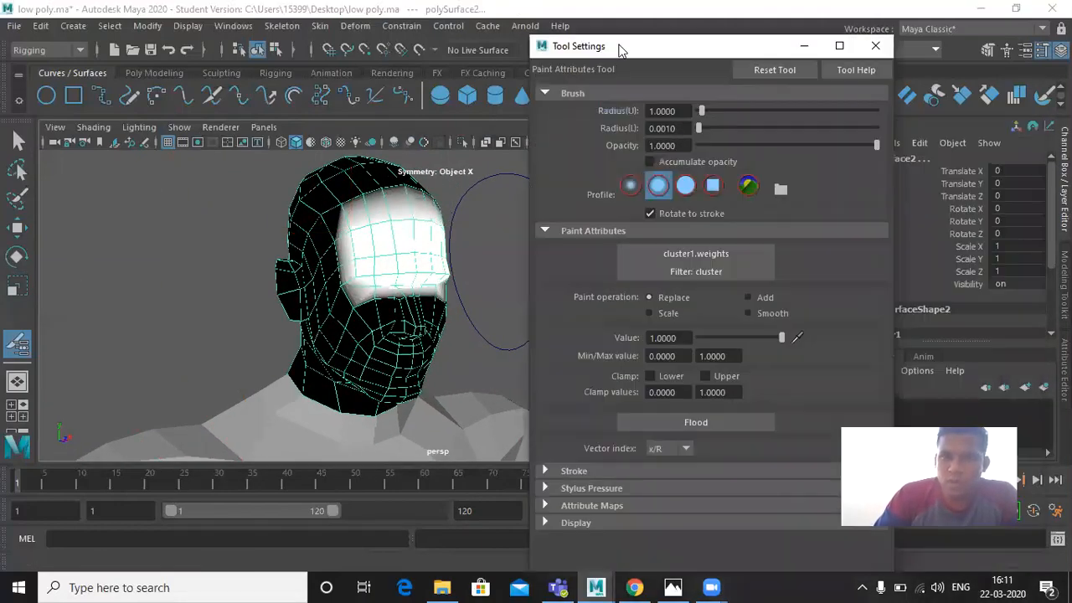
- Set the cluster weight paint operation to Smooth, flood the weights four times, and close the tool settings
{"action": "left_click", "coordinate": [769, 314]}
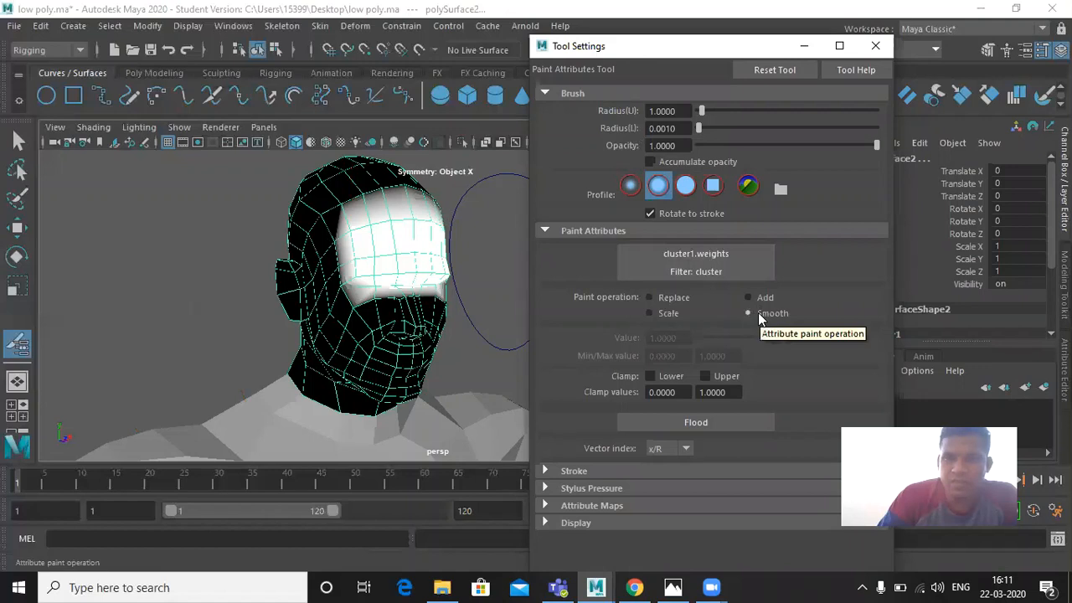
{"action": "left_click", "coordinate": [710, 417]}
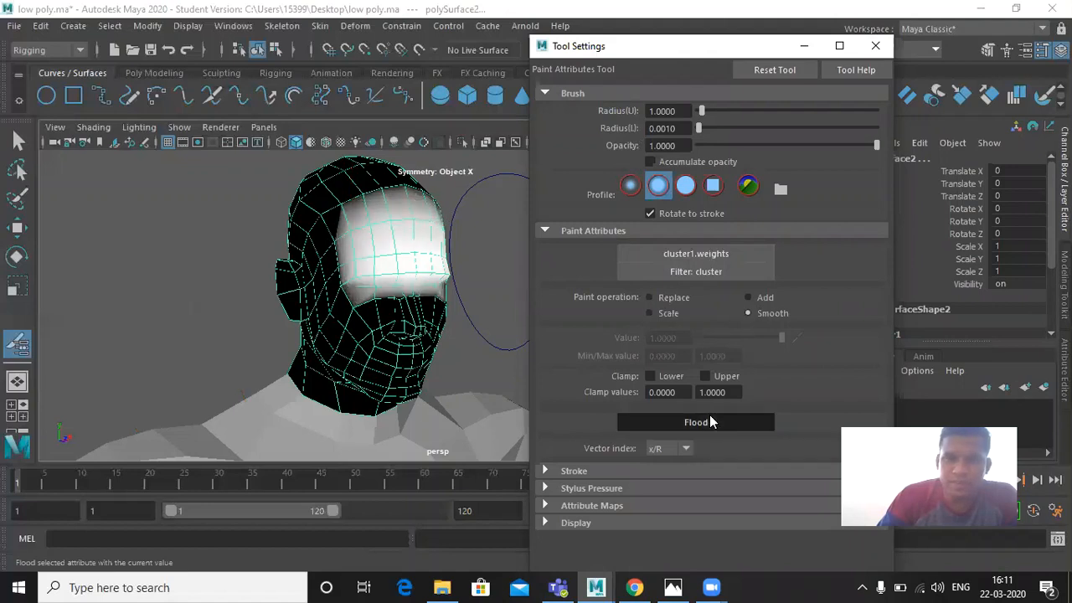
{"action": "left_click", "coordinate": [709, 415]}
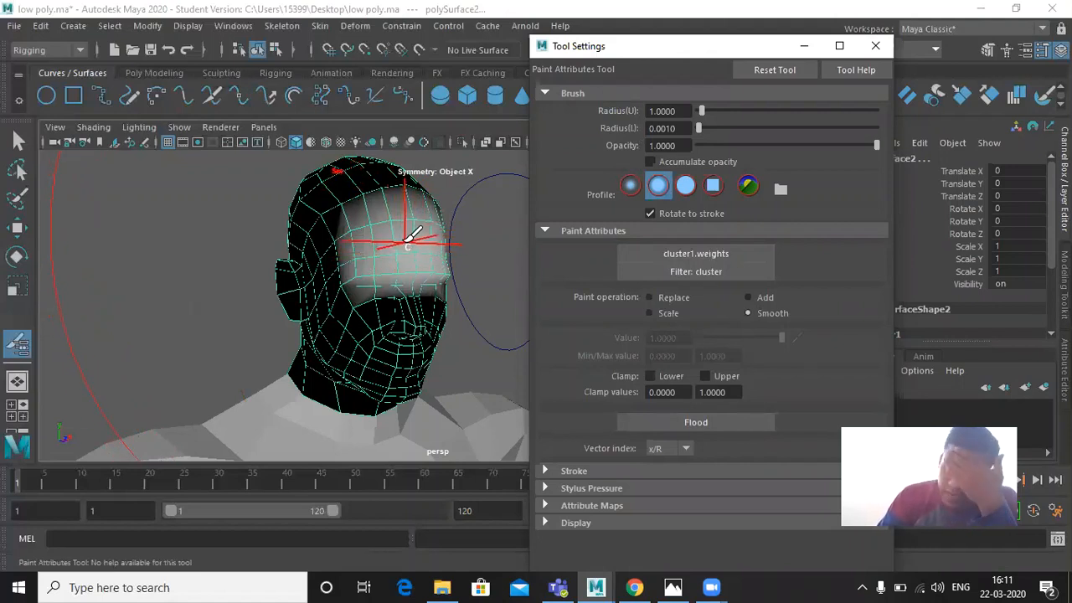
{"action": "left_click", "coordinate": [706, 422]}
{"action": "left_click", "coordinate": [706, 422]}
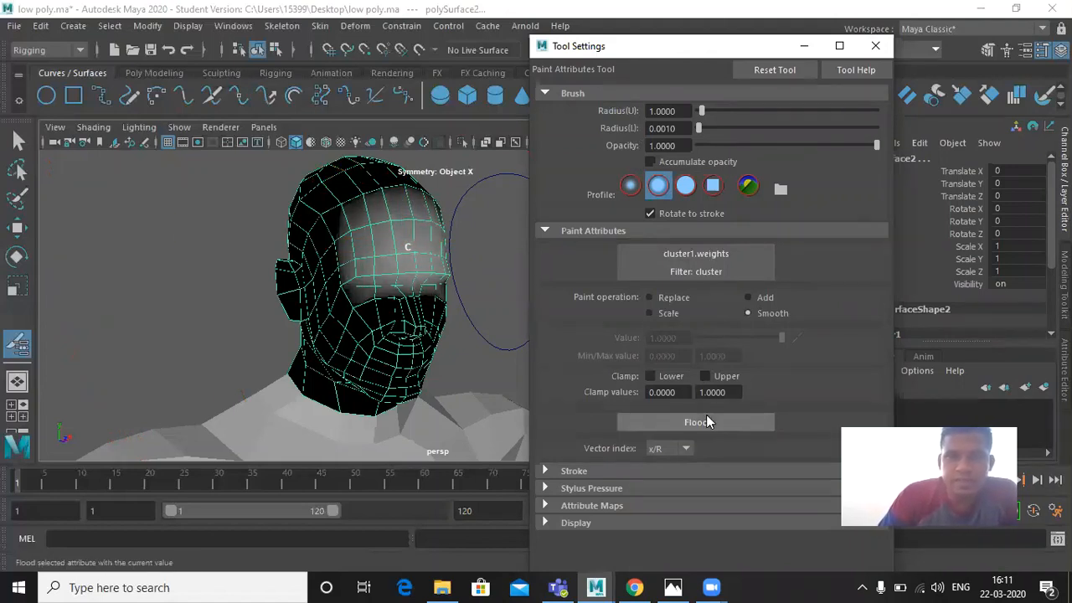
{"action": "left_click", "coordinate": [873, 47]}
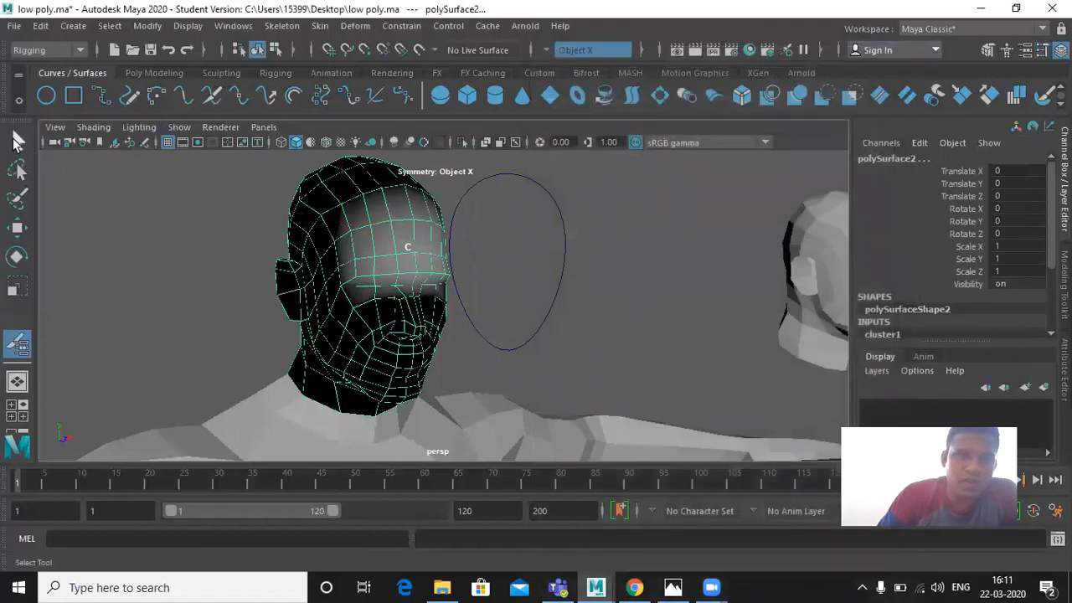
- Test the smoothed forehead cluster by moving its handle forward from the head, and undo the move
{"action": "left_click", "coordinate": [17, 142]}
{"action": "left_click", "coordinate": [443, 238]}
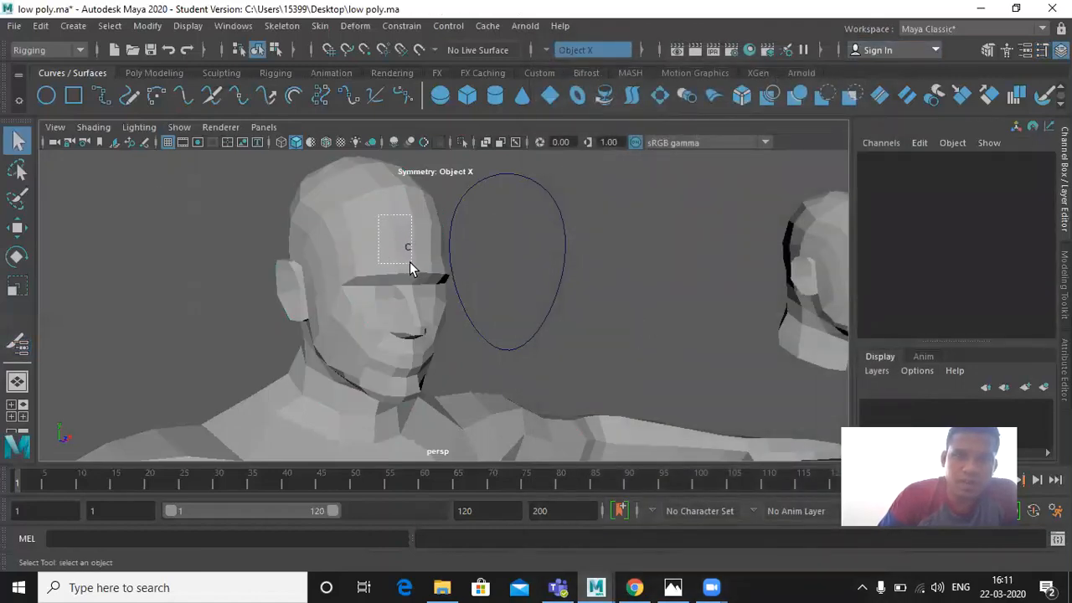
{"action": "left_click", "coordinate": [412, 265]}
{"action": "left_click_drag", "start_coordinate": [354, 217], "coordinate": [455, 328]}
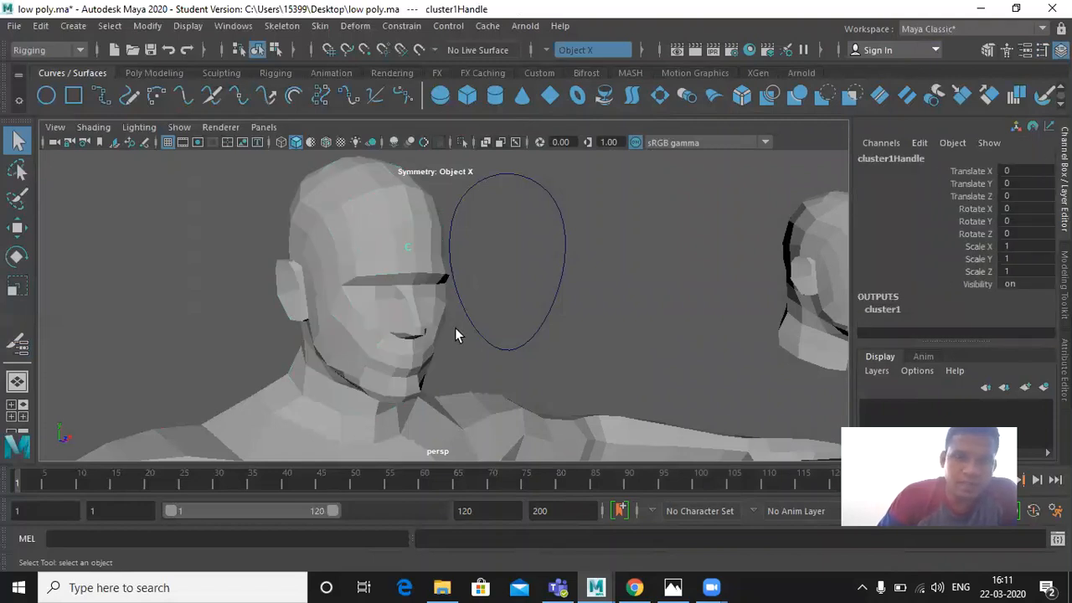
{"action": "key", "text": "w"}
{"action": "left_click_drag", "start_coordinate": [407, 246], "coordinate": [470, 237]}
{"action": "key", "text": "ctrl+z"}
{"action": "key", "text": "ctrl+z"}
{"action": "key", "text": "ctrl+z"}
{"action": "key", "text": "ctrl+z"}
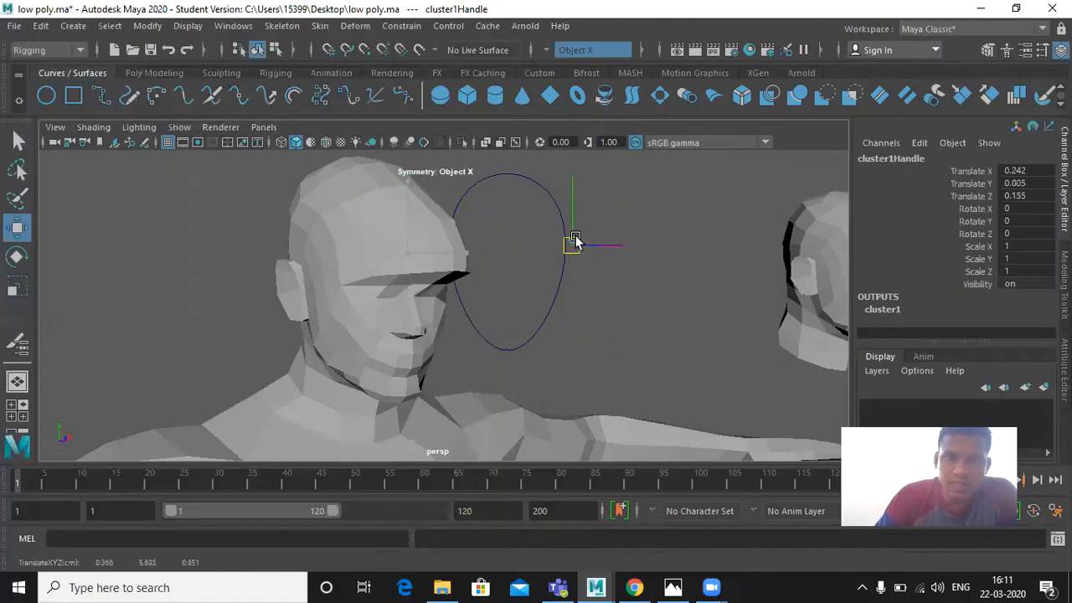
- Test rotating the forehead cluster handle about 10 degrees around Z, undo the rotation, and deselect the handle
{"action": "left_click_drag", "start_coordinate": [473, 291], "coordinate": [426, 311], "text": "alt"}
{"action": "scroll", "coordinate": [419, 307], "scroll_direction": "up", "scroll_amount": 3}
{"action": "middle_click_drag", "start_coordinate": [468, 313], "coordinate": [522, 327], "text": "alt"}
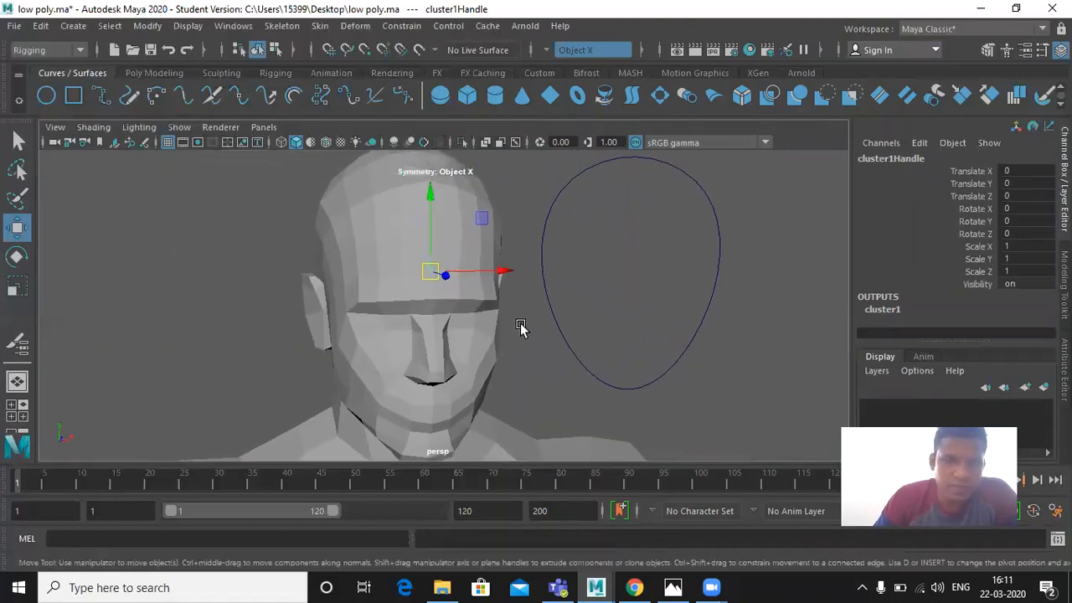
{"action": "key", "text": "e"}
{"action": "left_click_drag", "start_coordinate": [394, 218], "coordinate": [425, 244]}
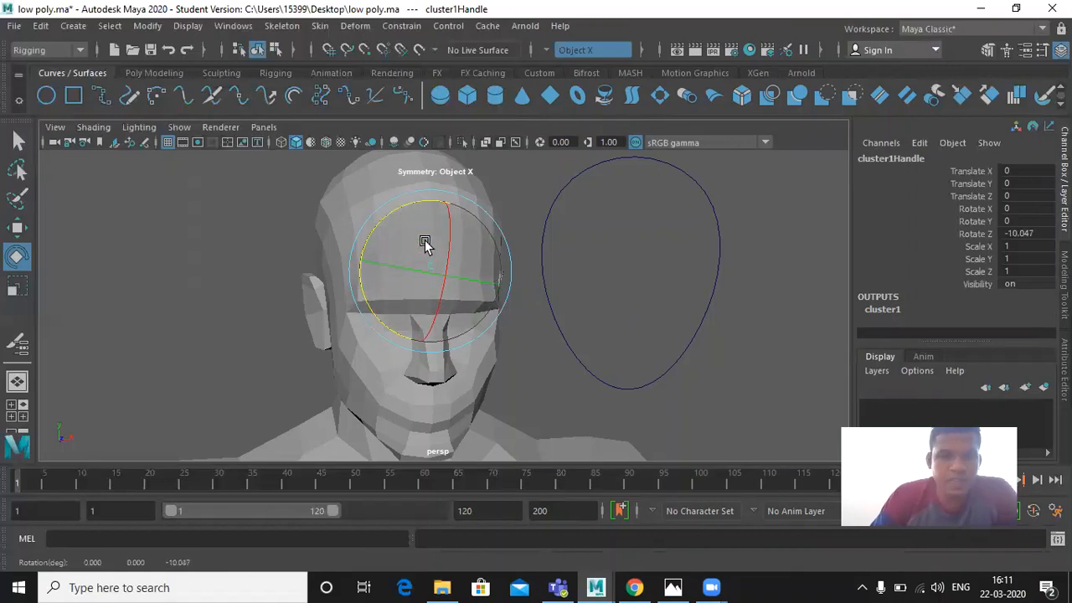
{"action": "key", "text": "ctrl+z"}
{"action": "scroll", "coordinate": [577, 253], "scroll_direction": "up", "scroll_amount": 3}
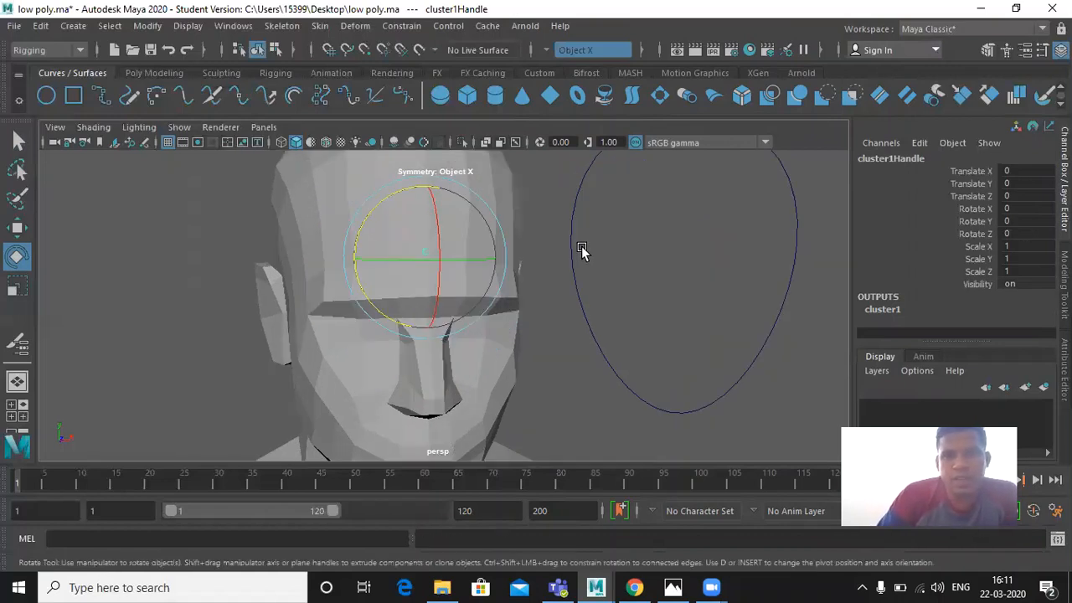
{"action": "left_click", "coordinate": [620, 267]}
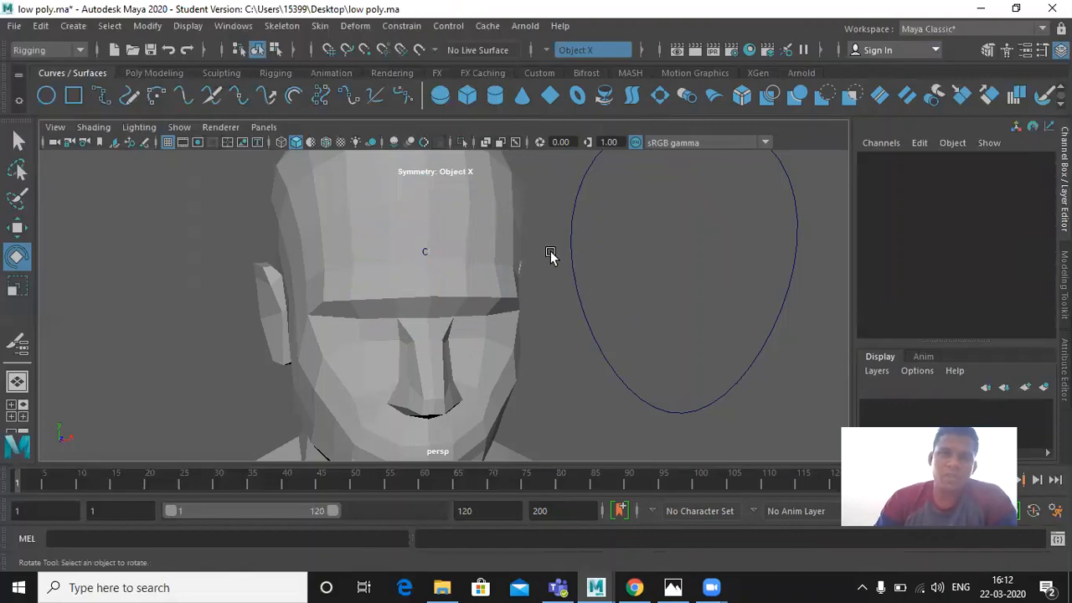
- Create a NURBS circle in the front view and move it beside the head to about X 0.792, Y 5.673
{"action": "left_click_drag", "start_coordinate": [616, 296], "coordinate": [601, 376], "text": "alt"}
{"action": "key", "text": "space"}
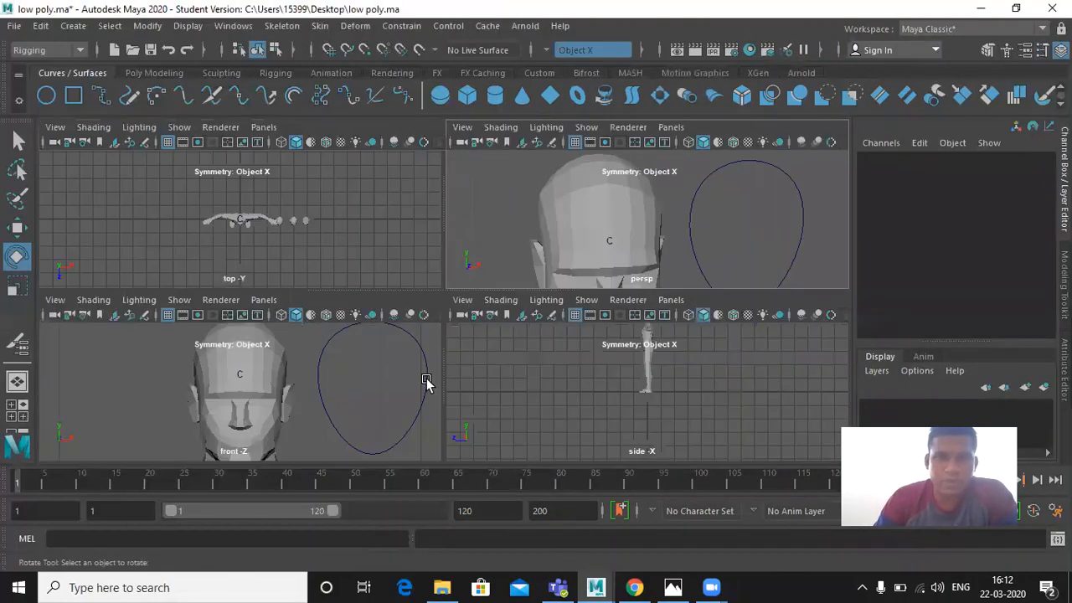
{"action": "key", "text": "space"}
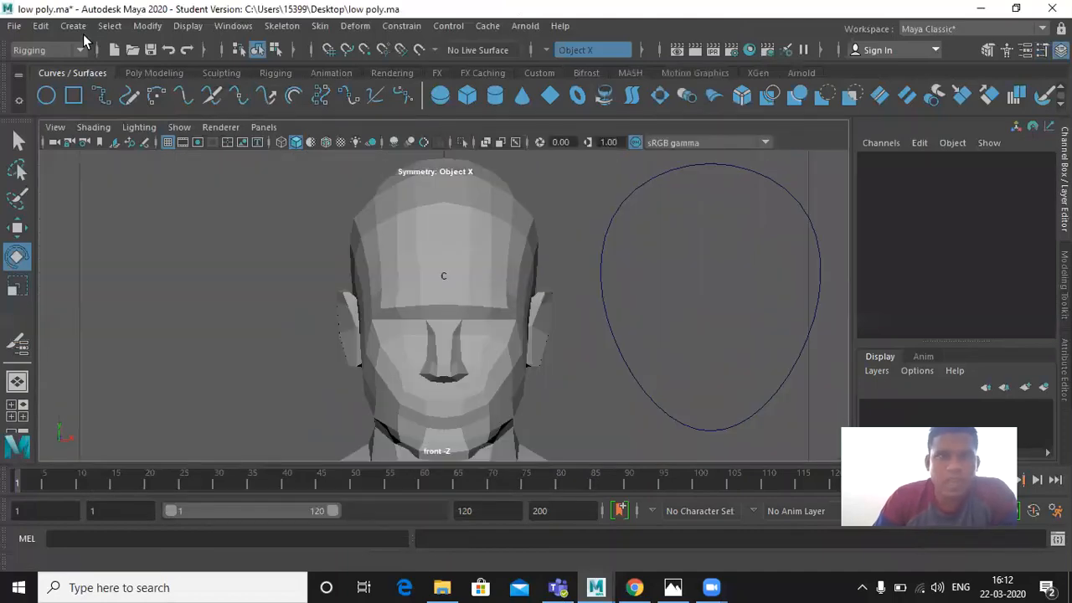
{"action": "left_click", "coordinate": [47, 95]}
{"action": "key", "text": "a"}
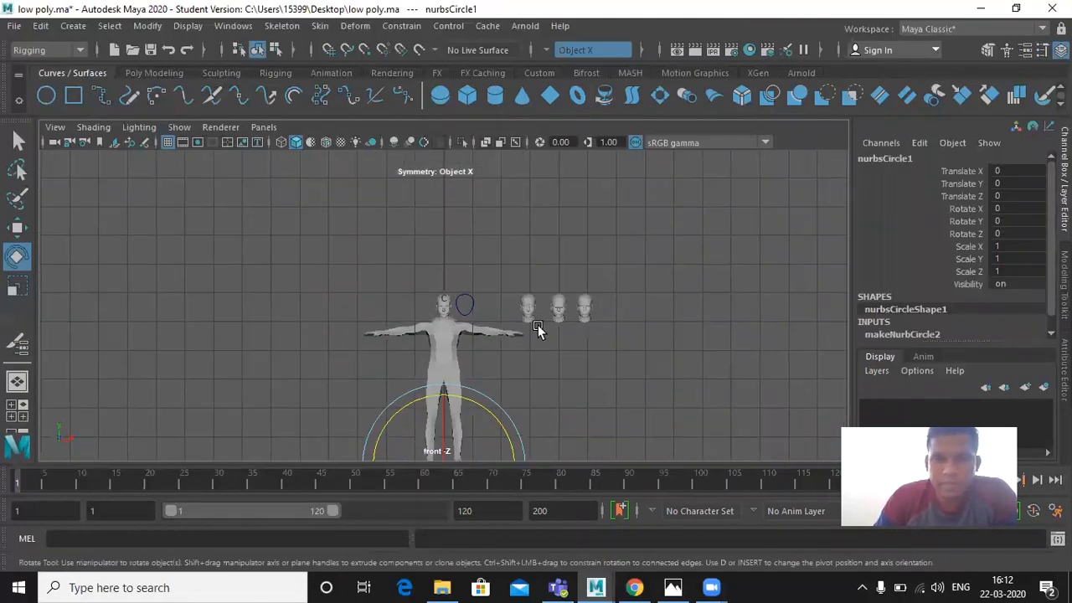
{"action": "scroll", "coordinate": [538, 329], "scroll_direction": "up", "scroll_amount": 2}
{"action": "key", "text": "w"}
{"action": "left_click_drag", "start_coordinate": [442, 439], "coordinate": [479, 241]}
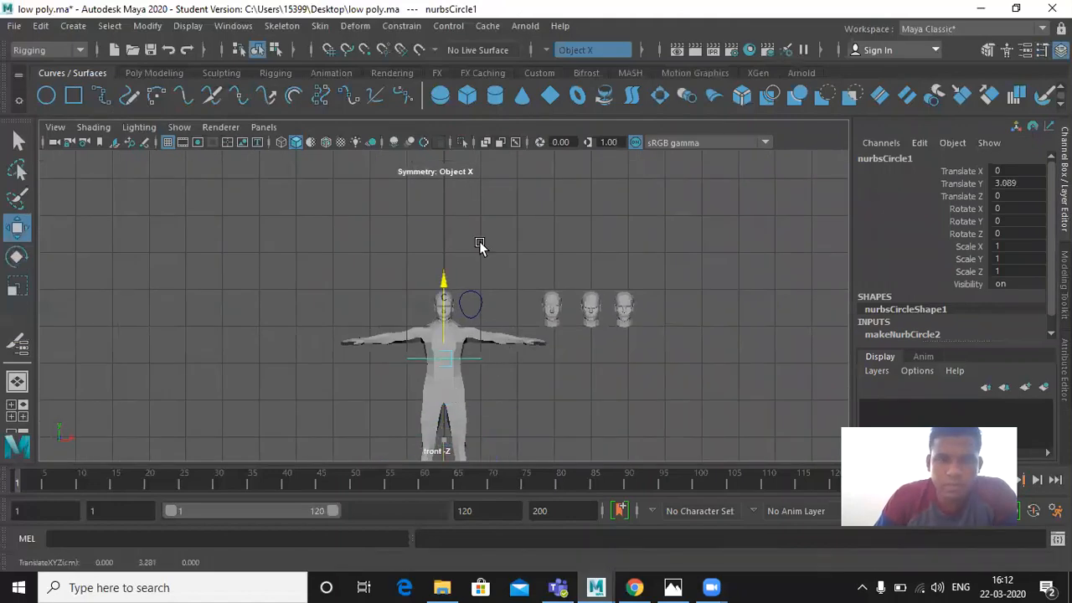
{"action": "scroll", "coordinate": [481, 239], "scroll_direction": "up", "scroll_amount": 4}
{"action": "scroll", "coordinate": [479, 239], "scroll_direction": "up", "scroll_amount": 3}
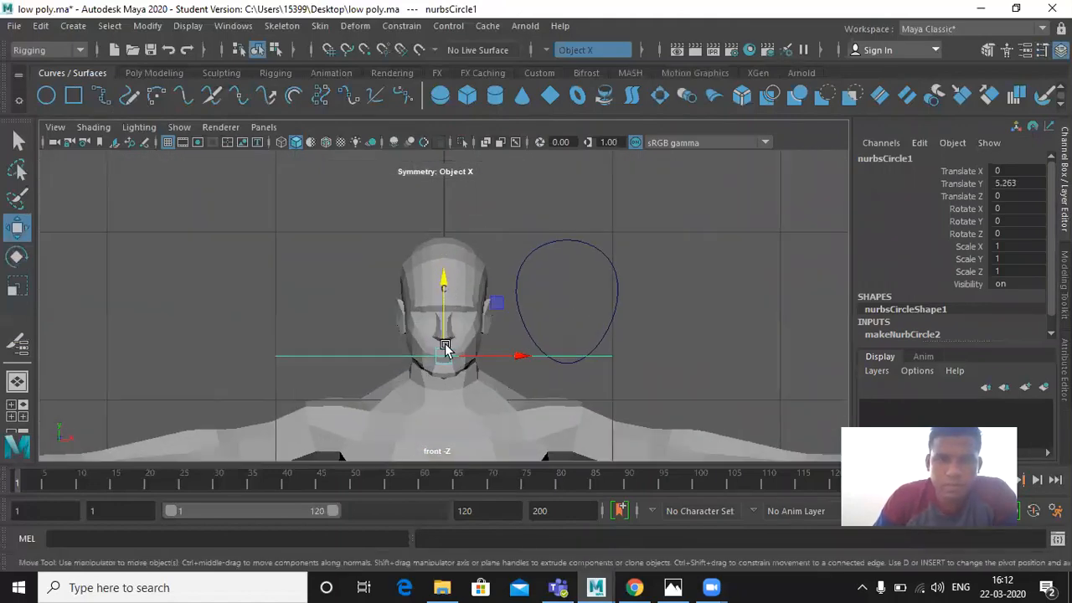
{"action": "left_click_drag", "start_coordinate": [491, 307], "coordinate": [572, 325]}
- Rotate the new circle to face the front view, setting Rotate X to 90
{"action": "key", "text": "e"}
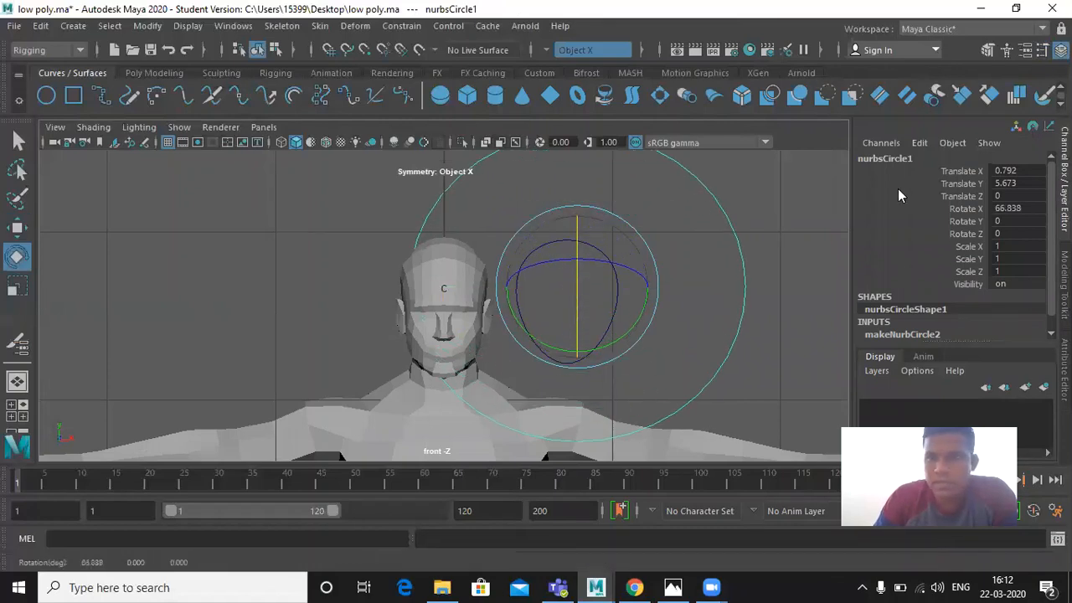
{"action": "double_click", "coordinate": [998, 207]}
{"action": "type", "text": "90"}
{"action": "key", "text": "Return"}
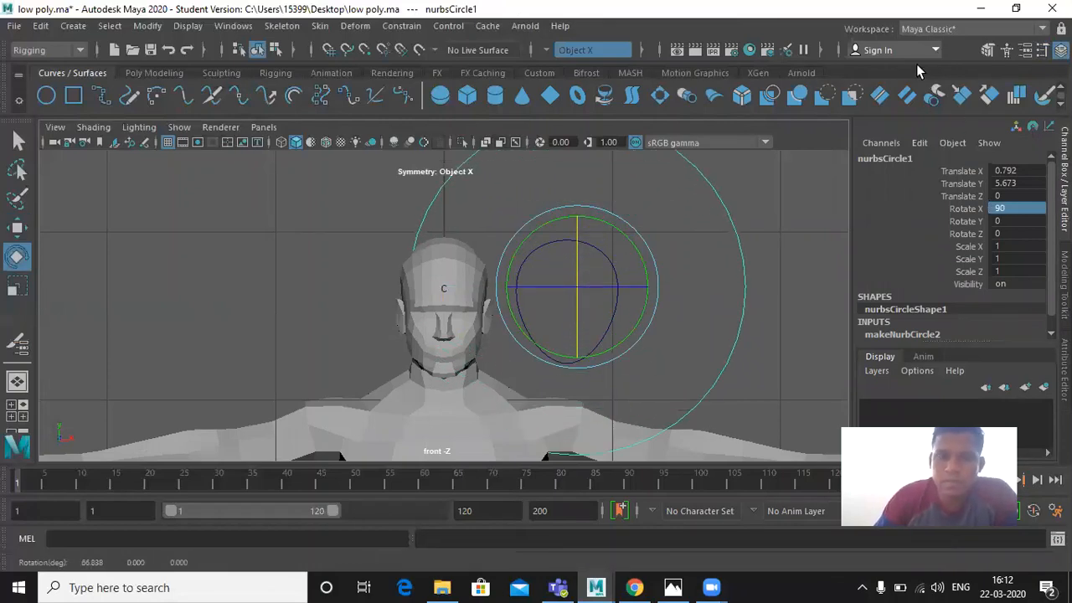
- Flatten the circle to about 0.267 in X and 0.089 in Z, and move it into the face control's upper part
{"action": "scroll", "coordinate": [583, 286], "scroll_direction": "down", "scroll_amount": 3}
{"action": "key", "text": "w"}
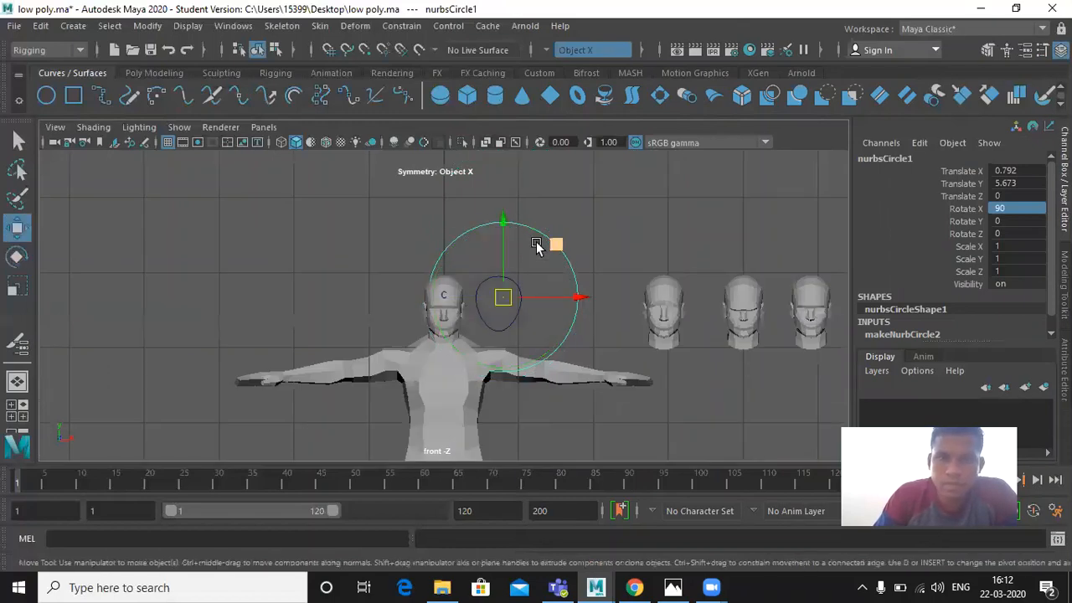
{"action": "key", "text": "e"}
{"action": "key", "text": "r"}
{"action": "left_click_drag", "start_coordinate": [500, 371], "coordinate": [503, 299]}
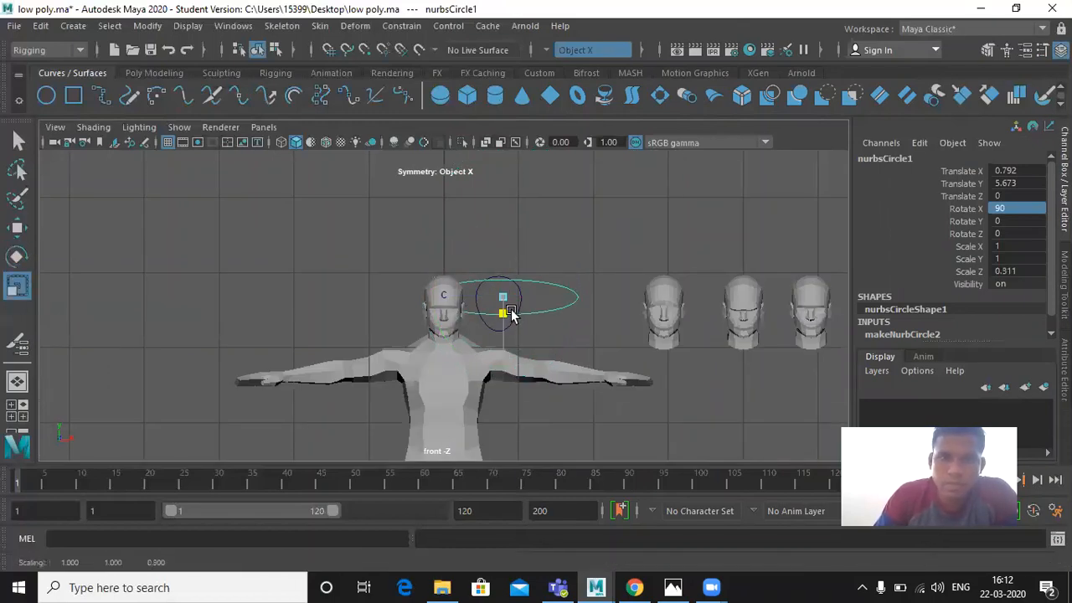
{"action": "left_click_drag", "start_coordinate": [570, 299], "coordinate": [521, 299]}
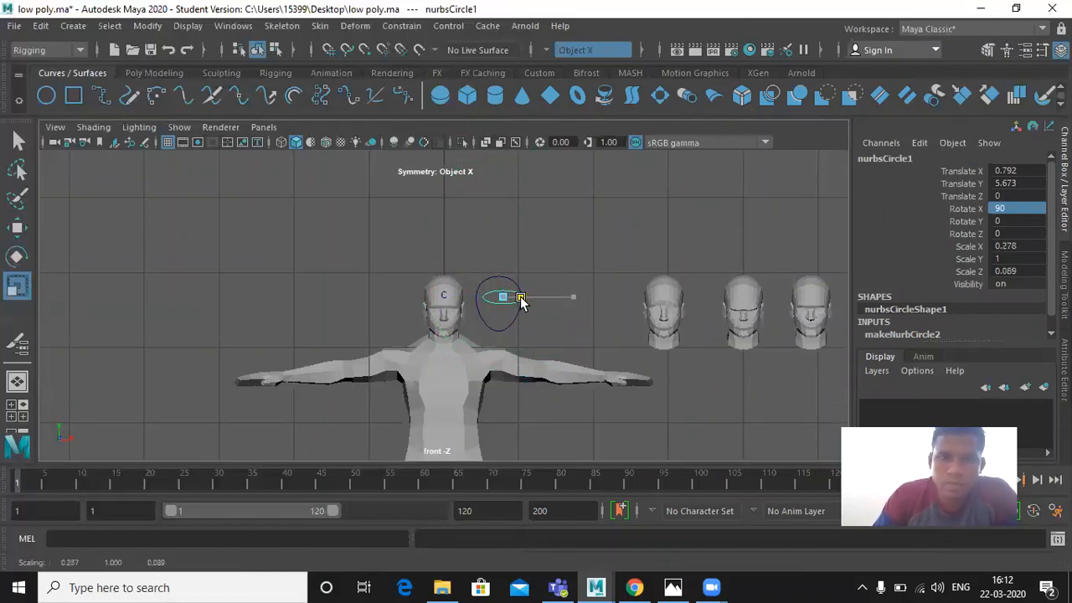
{"action": "scroll", "coordinate": [519, 301], "scroll_direction": "up", "scroll_amount": 5}
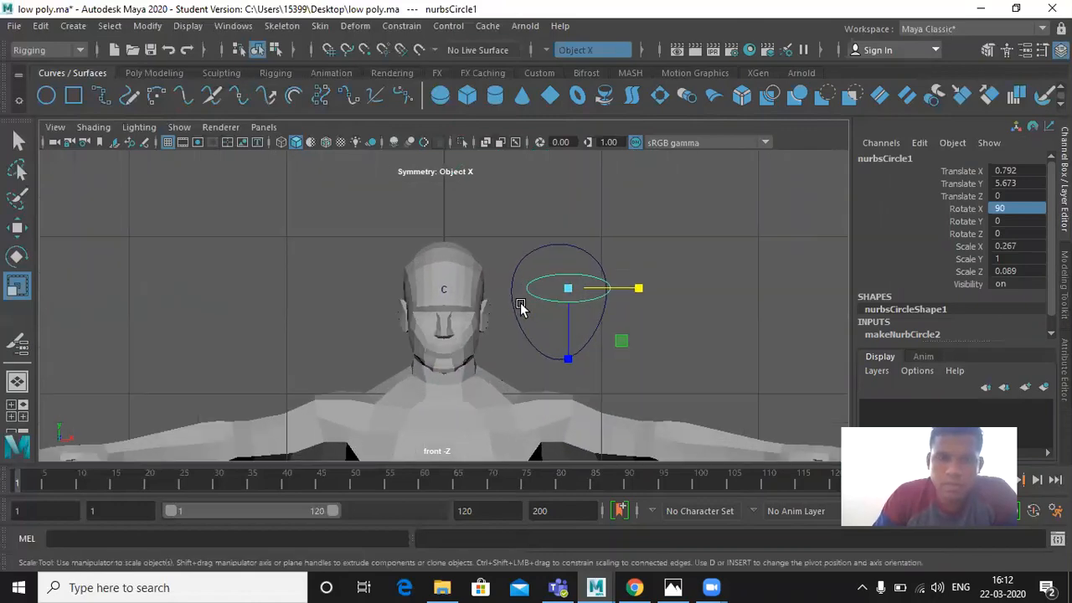
{"action": "key", "text": "w"}
{"action": "left_click_drag", "start_coordinate": [571, 284], "coordinate": [561, 278]}
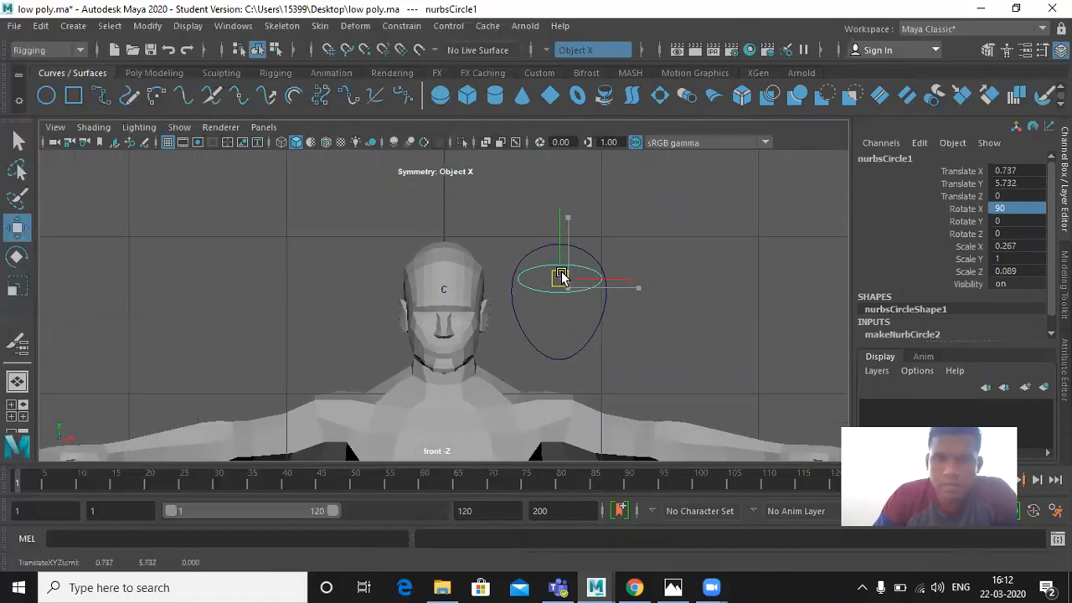
- Shrink the oval further to about 0.184 in X and 0.052 in Z so it fits inside the face outline
{"action": "key", "text": "e"}
{"action": "key", "text": "r"}
{"action": "left_click_drag", "start_coordinate": [560, 349], "coordinate": [567, 307]}
{"action": "left_click_drag", "start_coordinate": [630, 278], "coordinate": [608, 277]}
{"action": "scroll", "coordinate": [586, 285], "scroll_direction": "up", "scroll_amount": 3}
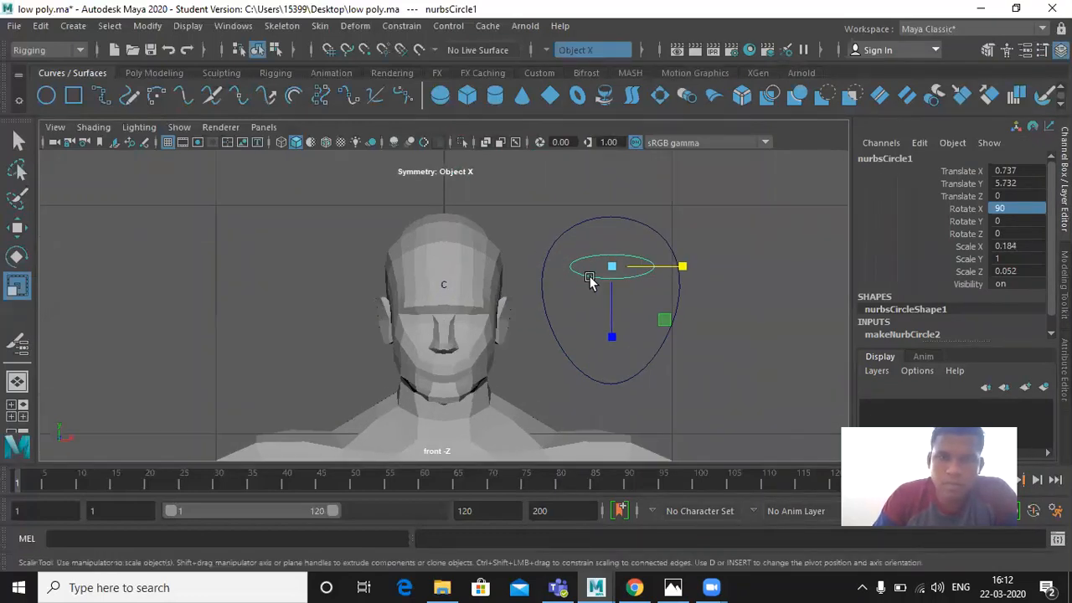
- Show the oval's control vertices, try deleting the three along its lower edge, and undo the deletion
{"action": "right_click_drag", "start_coordinate": [590, 202], "coordinate": [543, 217]}
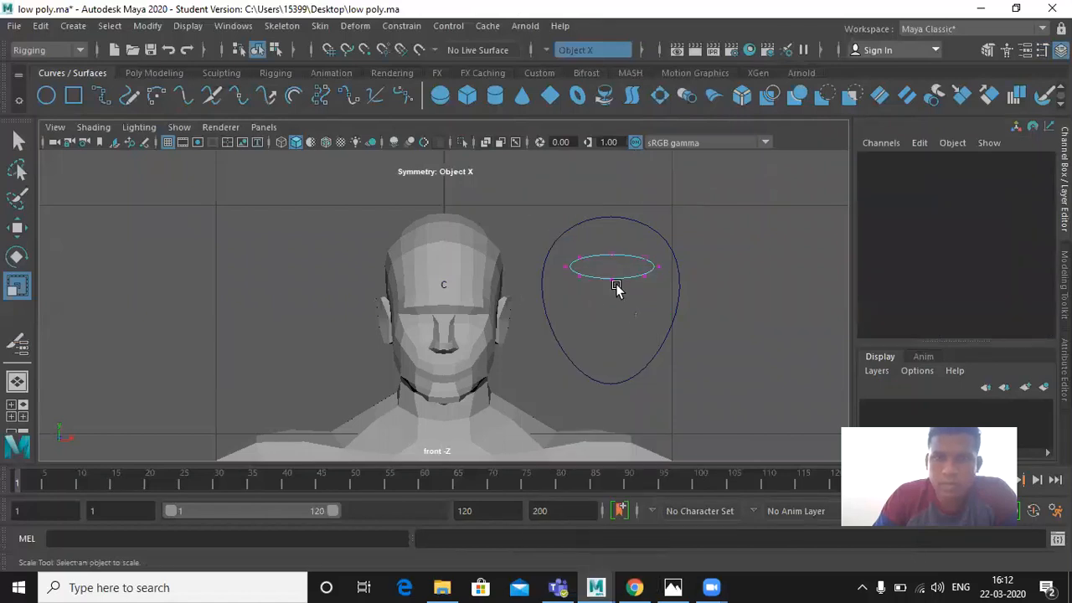
{"action": "left_click_drag", "start_coordinate": [636, 317], "coordinate": [574, 272]}
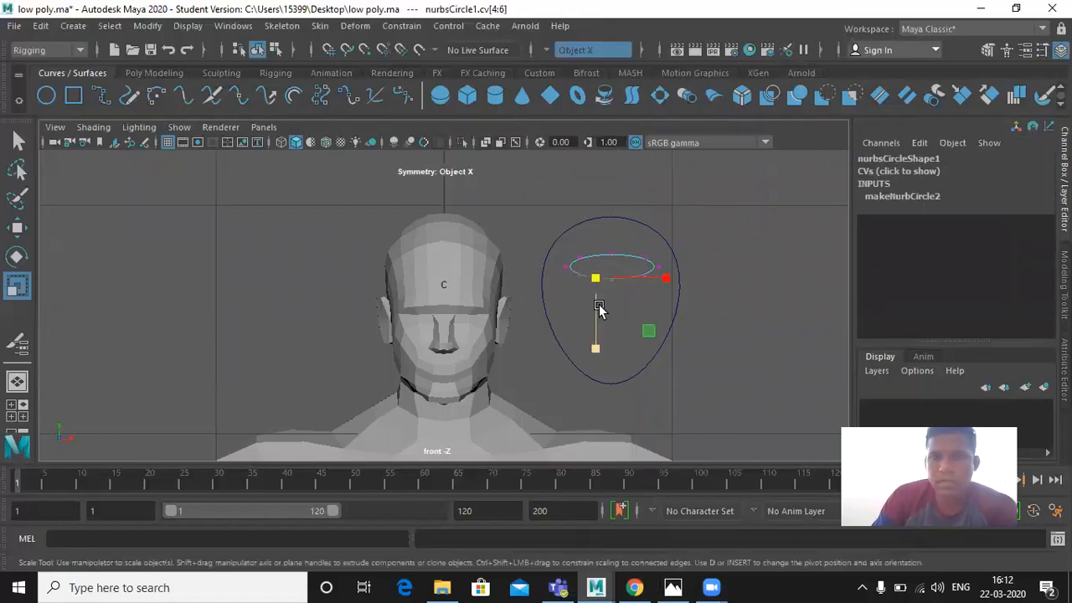
{"action": "left_click", "coordinate": [599, 308]}
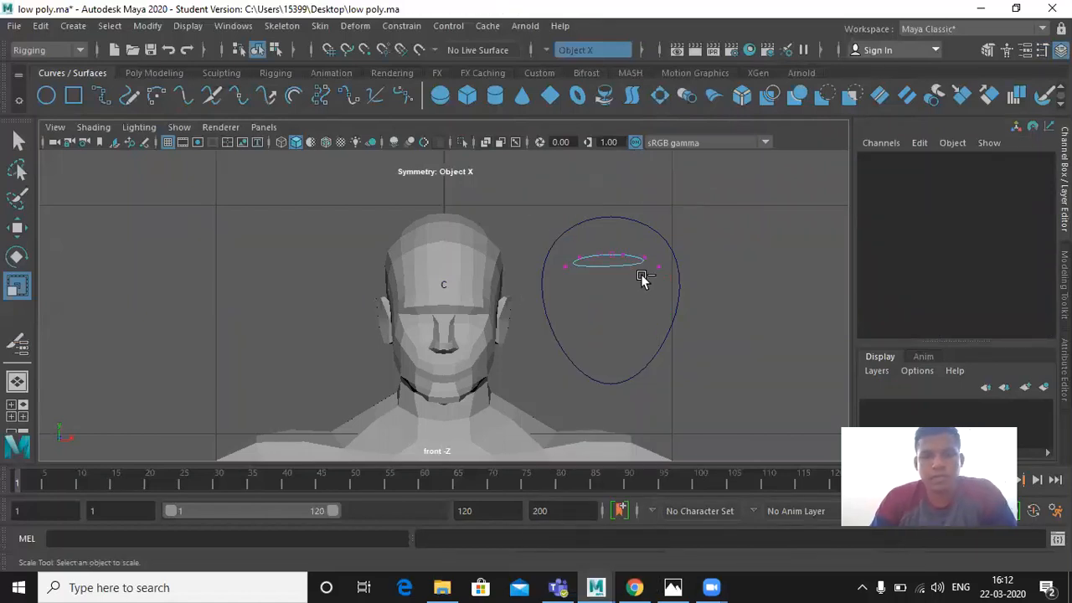
{"action": "key", "text": "ctrl+z"}
- Delete only the middle control vertex on the oval's lower edge
{"action": "left_click", "coordinate": [615, 304]}
{"action": "left_click_drag", "start_coordinate": [616, 303], "coordinate": [609, 267]}
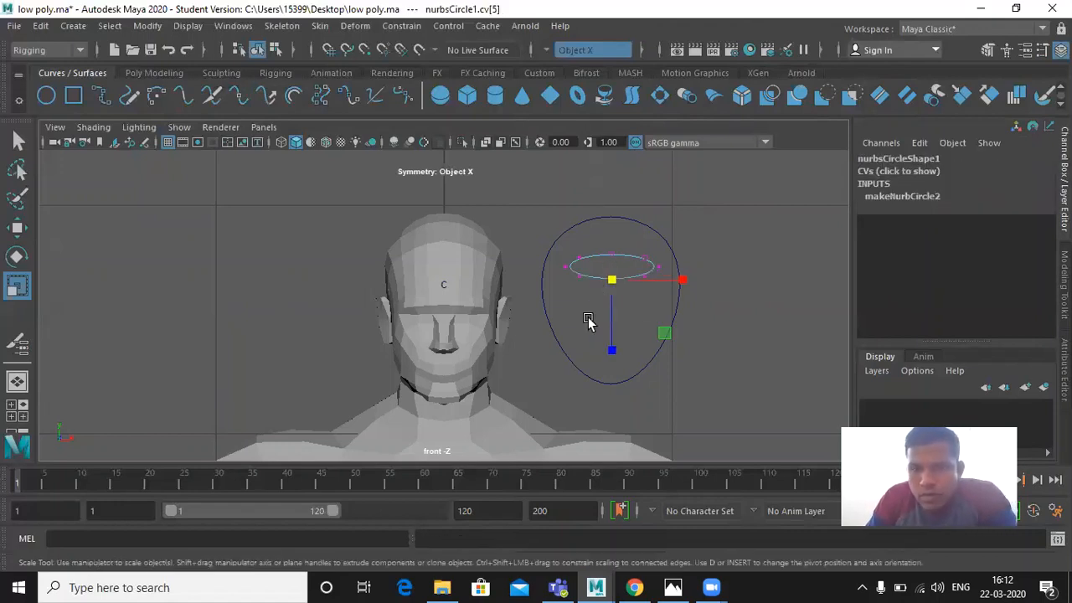
{"action": "left_click", "coordinate": [588, 321]}
- Try selecting the oval's two remaining lower control vertices for moving, and undo the selection
{"action": "scroll", "coordinate": [610, 297], "scroll_direction": "up", "scroll_amount": 3}
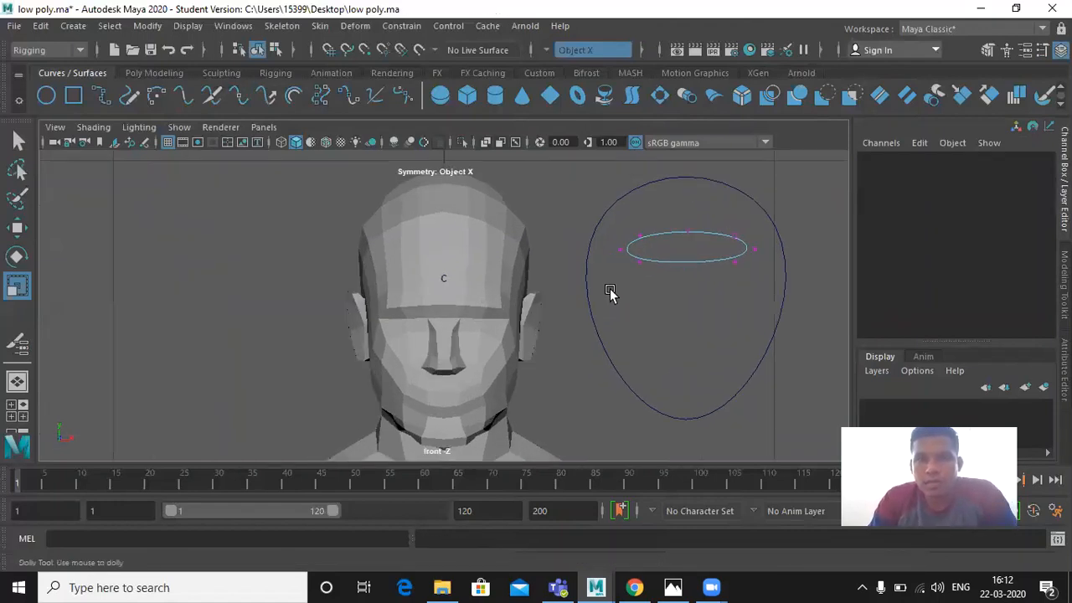
{"action": "scroll", "coordinate": [610, 291], "scroll_direction": "up", "scroll_amount": 2}
{"action": "middle_click_drag", "start_coordinate": [609, 292], "coordinate": [484, 326], "text": "alt"}
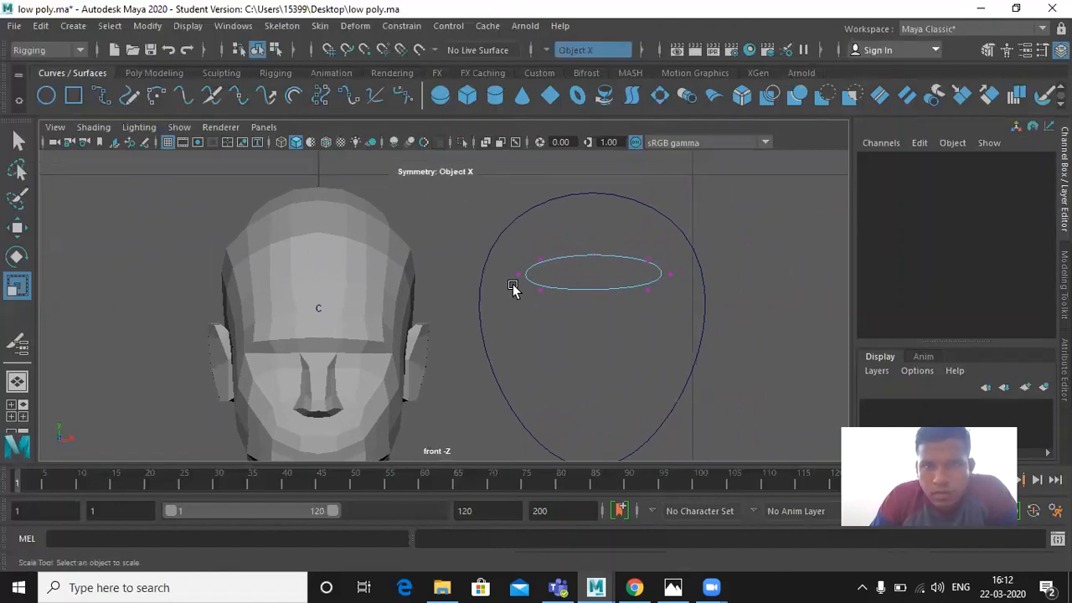
{"action": "left_click_drag", "start_coordinate": [539, 291], "coordinate": [543, 298]}
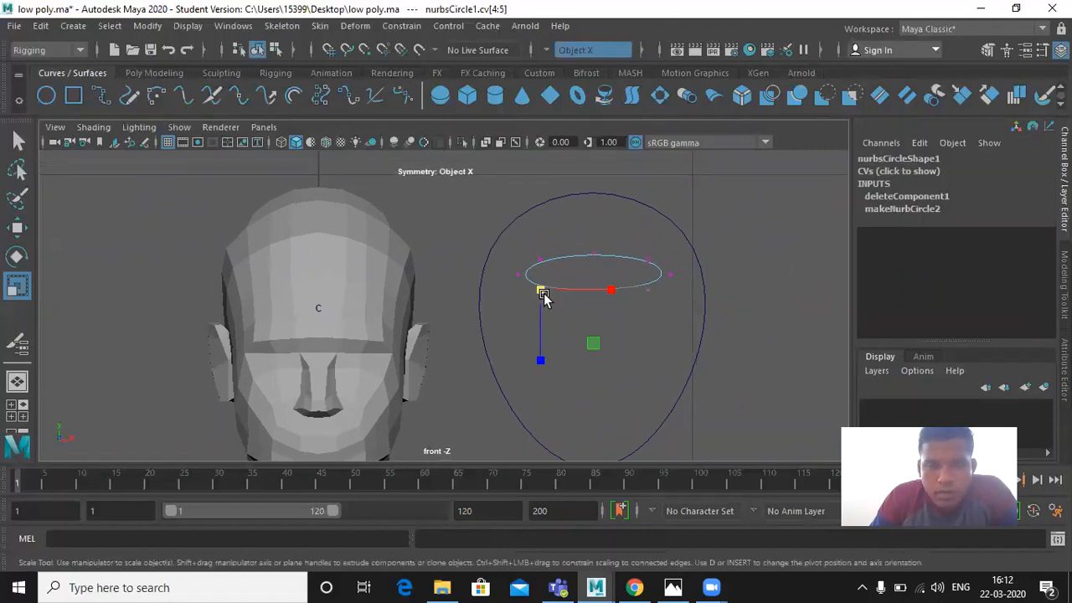
{"action": "key", "text": "q"}
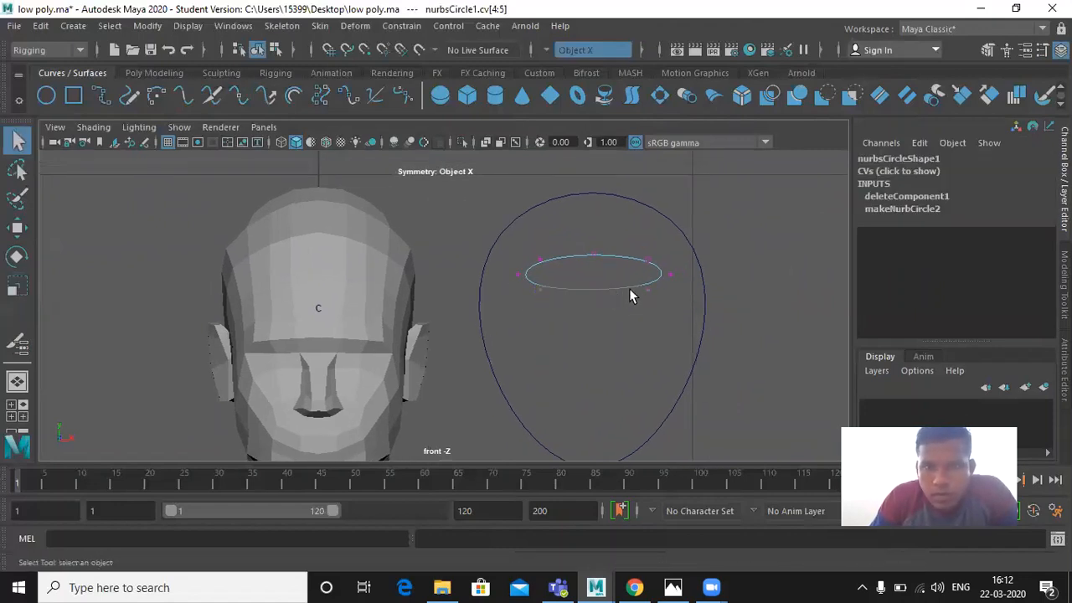
{"action": "left_click_drag", "start_coordinate": [653, 284], "coordinate": [529, 297]}
{"action": "key", "text": "w"}
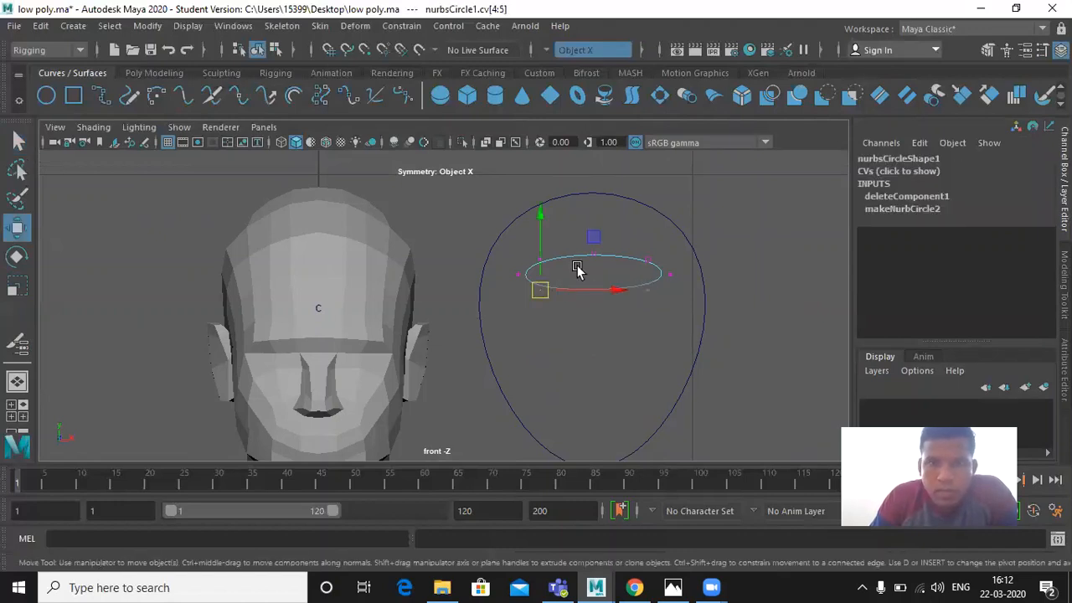
{"action": "key", "text": "ctrl+z"}
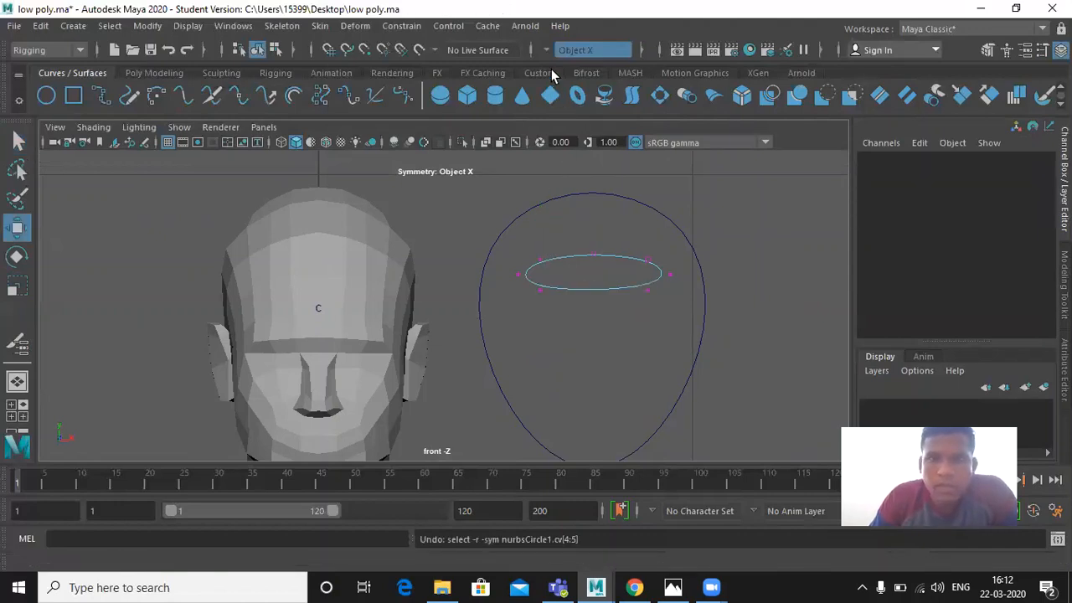
- Turn symmetry off and flatten the oval's four lower control vertices along the vertical axis into a straight bottom edge
{"action": "left_click", "coordinate": [575, 49]}
{"action": "left_click", "coordinate": [575, 62]}
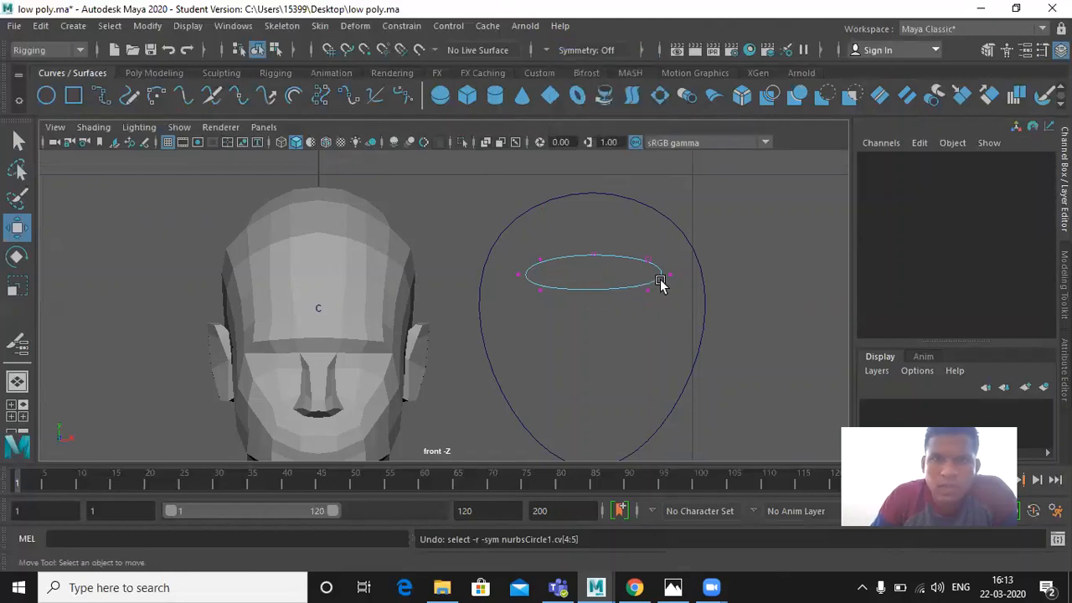
{"action": "left_click_drag", "start_coordinate": [661, 282], "coordinate": [491, 320]}
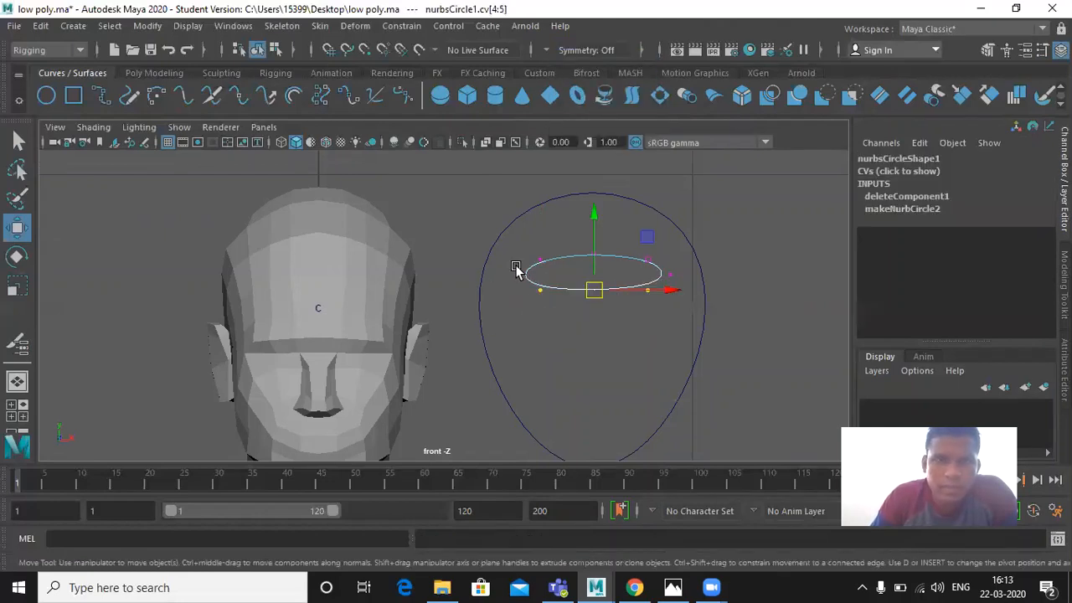
{"action": "left_click_drag", "start_coordinate": [511, 263], "coordinate": [674, 314]}
{"action": "key", "text": "r"}
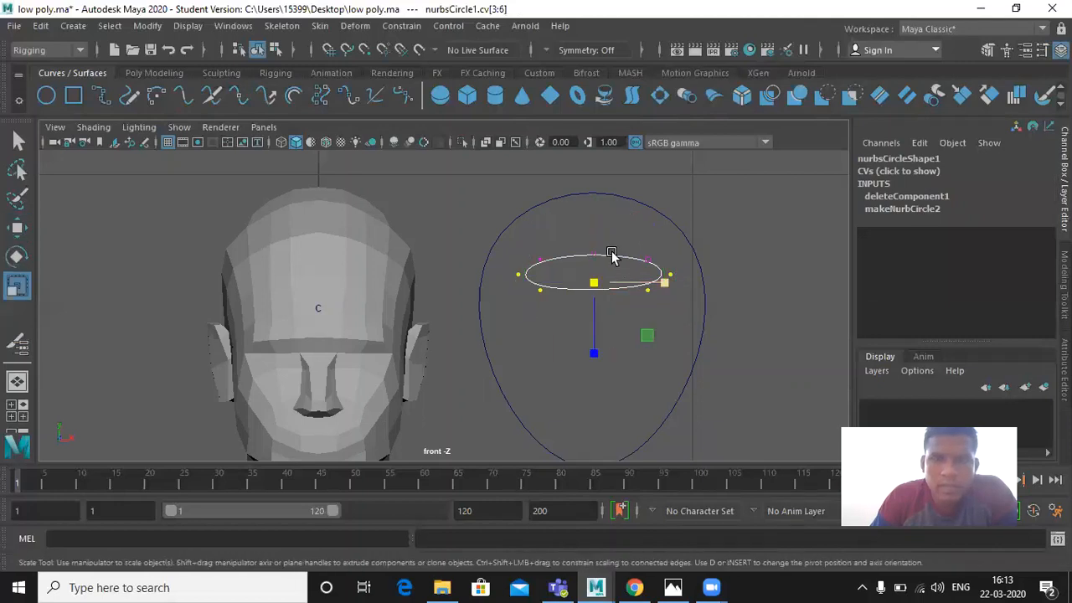
{"action": "left_click_drag", "start_coordinate": [594, 353], "coordinate": [594, 211]}
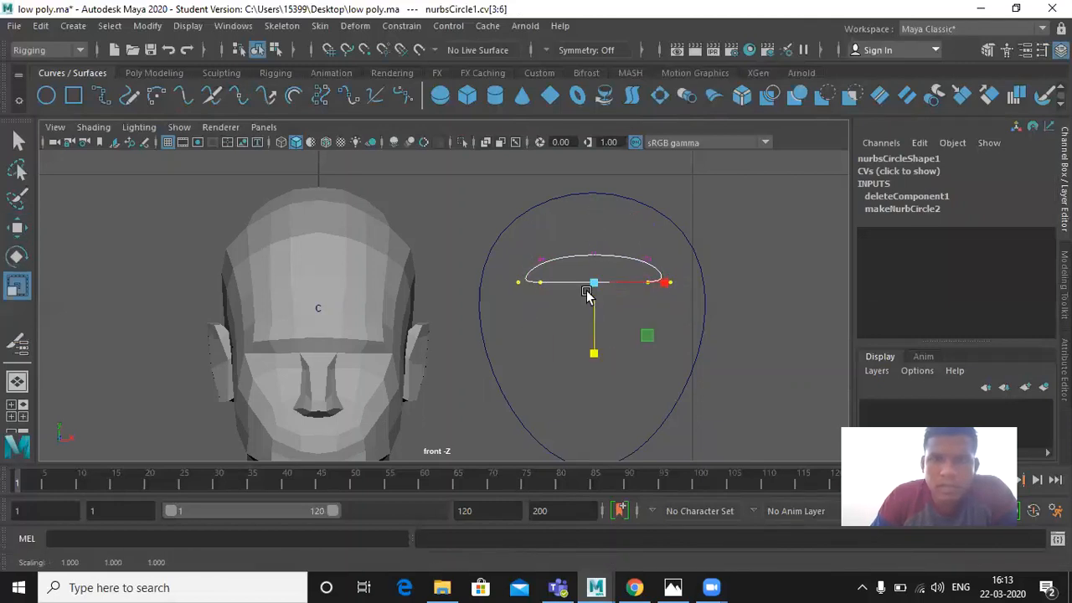
{"action": "left_click_drag", "start_coordinate": [593, 354], "coordinate": [594, 469]}
{"action": "left_click", "coordinate": [561, 295]}
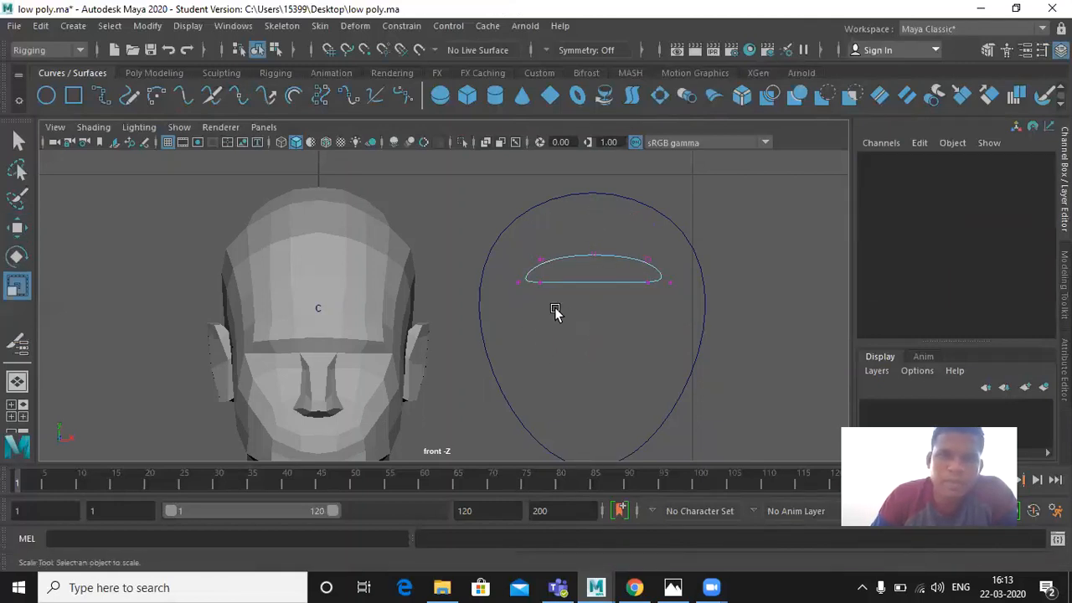
- Return the forehead control curve to object mode and freeze its transformations
{"action": "right_click_drag", "start_coordinate": [586, 201], "coordinate": [647, 177]}
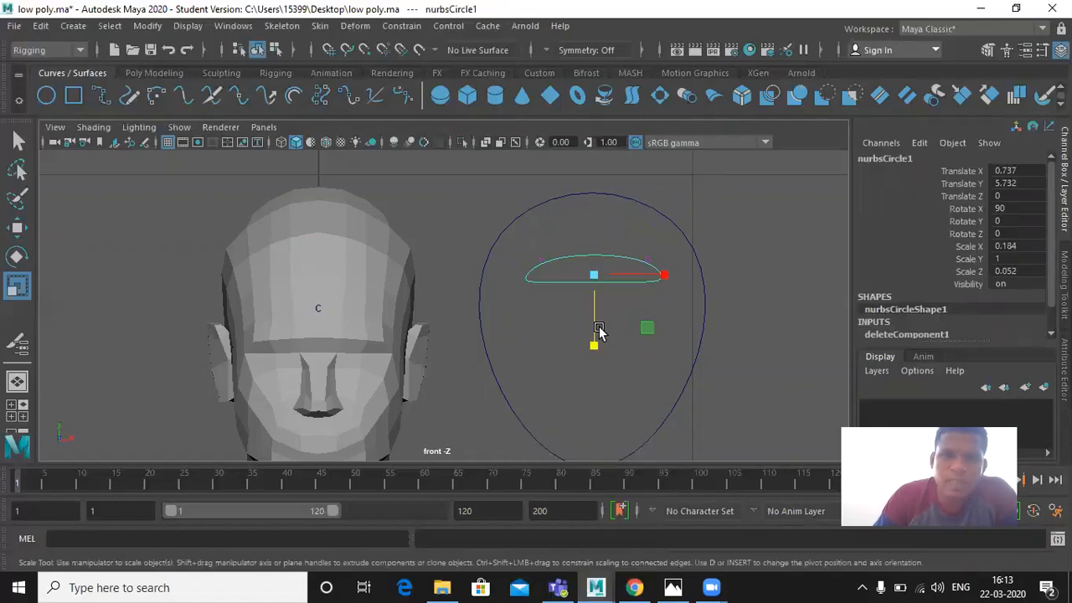
{"action": "left_click", "coordinate": [562, 266]}
{"action": "left_click", "coordinate": [559, 258]}
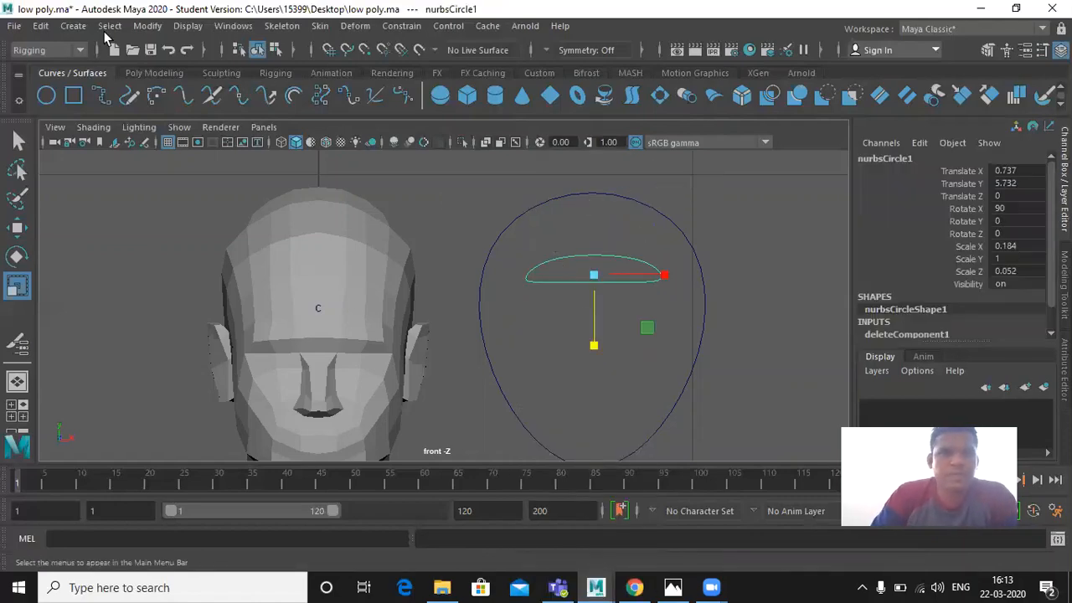
{"action": "left_click", "coordinate": [147, 26]}
{"action": "mouse_move", "coordinate": [170, 117]}
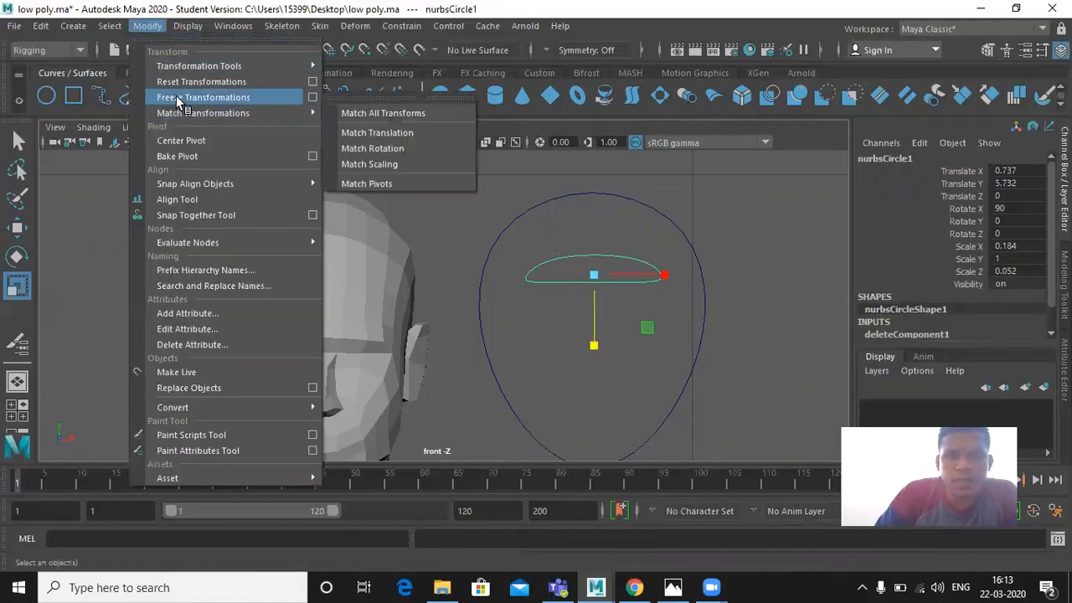
{"action": "left_click", "coordinate": [522, 289]}
{"action": "left_click", "coordinate": [538, 362]}
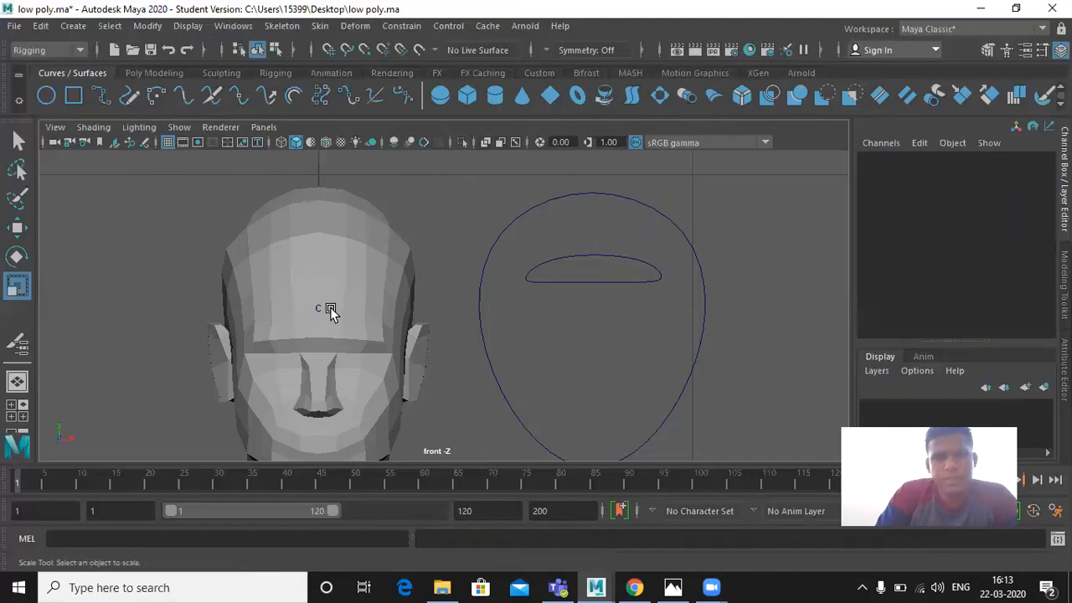
- Parent the forehead cluster handle to the half-oval forehead control curve
{"action": "left_click_drag", "start_coordinate": [315, 338], "coordinate": [316, 338]}
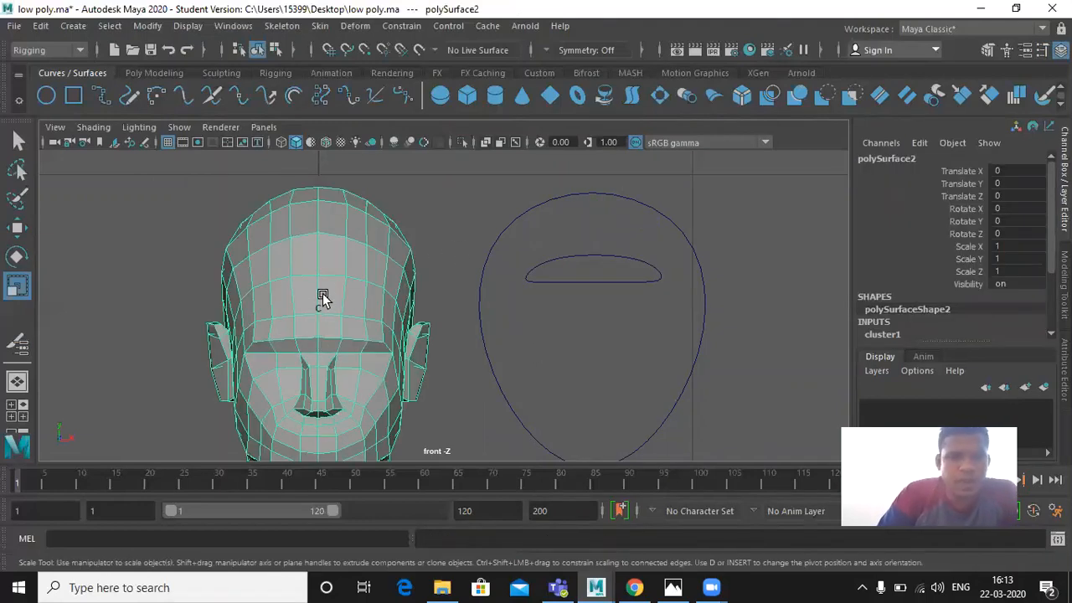
{"action": "left_click", "coordinate": [333, 309]}
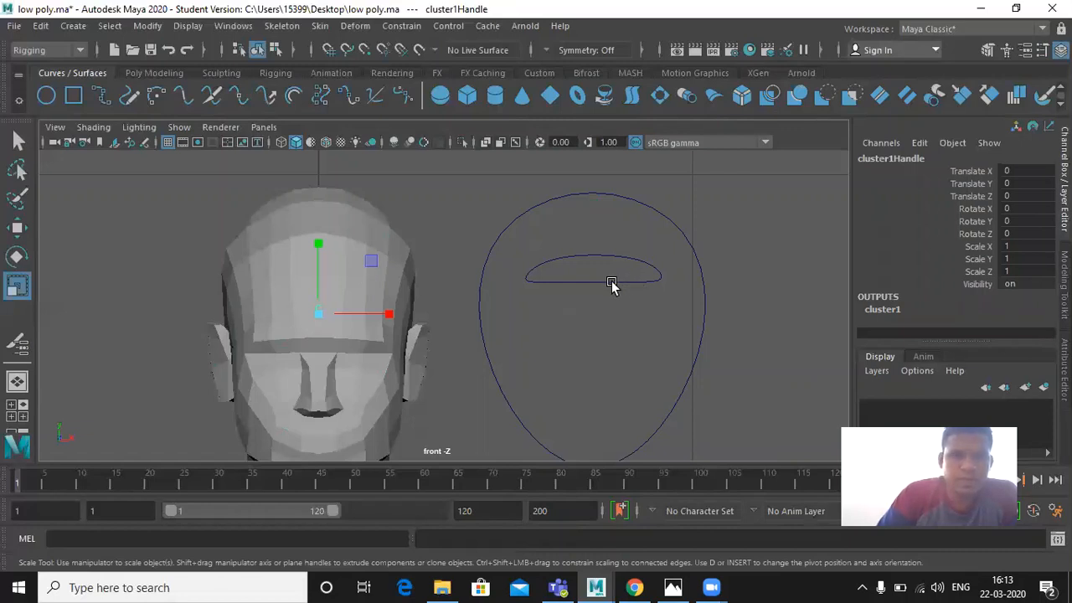
{"action": "left_click", "coordinate": [612, 280]}
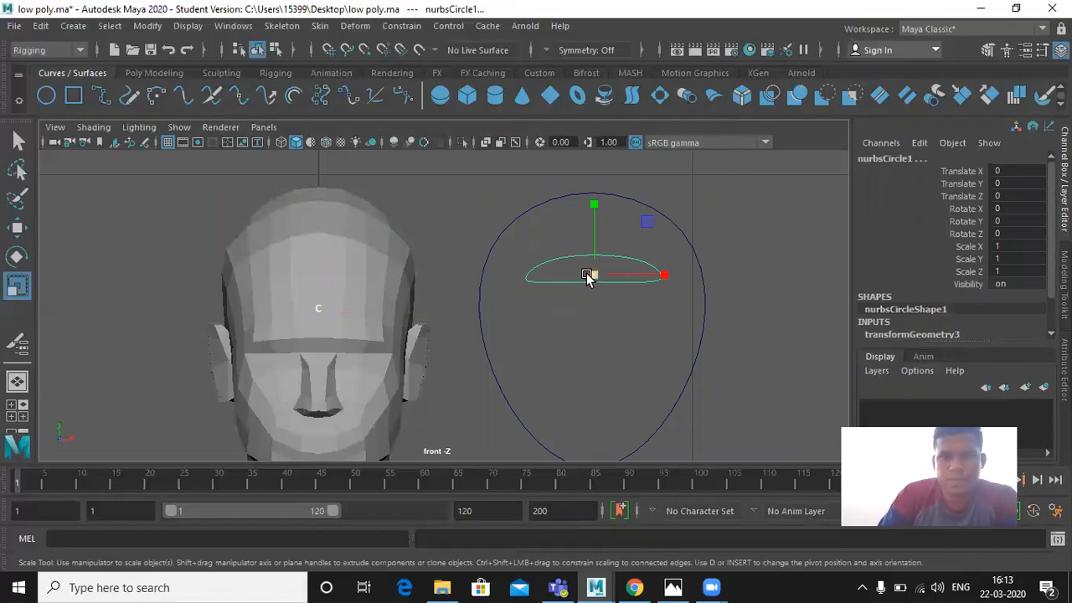
{"action": "key", "text": "p"}
- Test the forehead control by moving it slightly inside the face outline, and undo the move
{"action": "left_click", "coordinate": [571, 299]}
{"action": "left_click", "coordinate": [571, 279]}
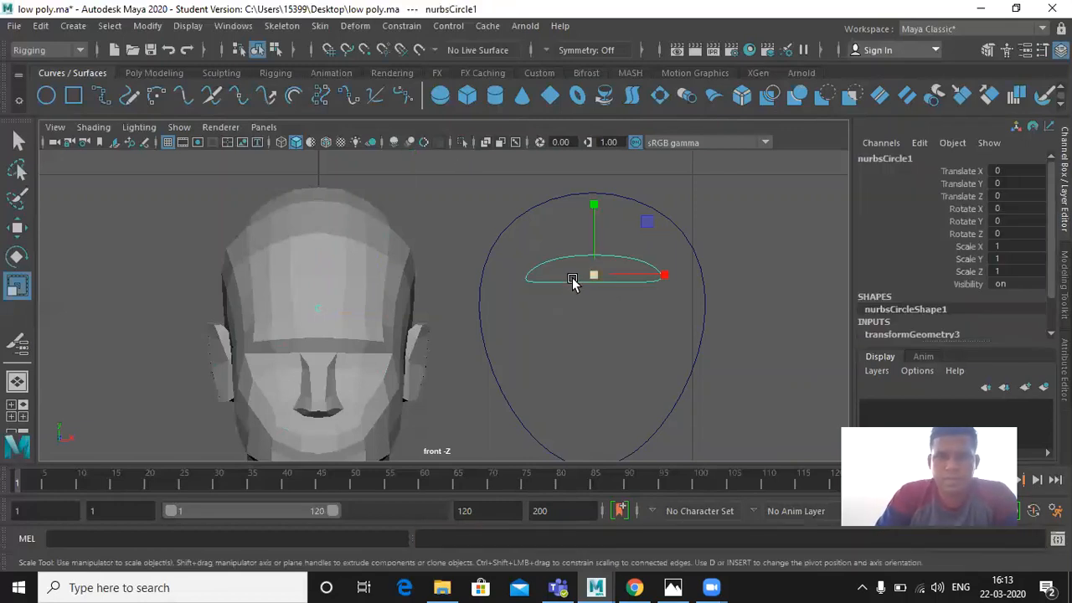
{"action": "key", "text": "w"}
{"action": "mouse_move", "coordinate": [591, 273]}
{"action": "left_mouse_down"}
{"action": "mouse_move", "coordinate": [586, 254]}
{"action": "mouse_move", "coordinate": [589, 267]}
{"action": "left_mouse_up"}
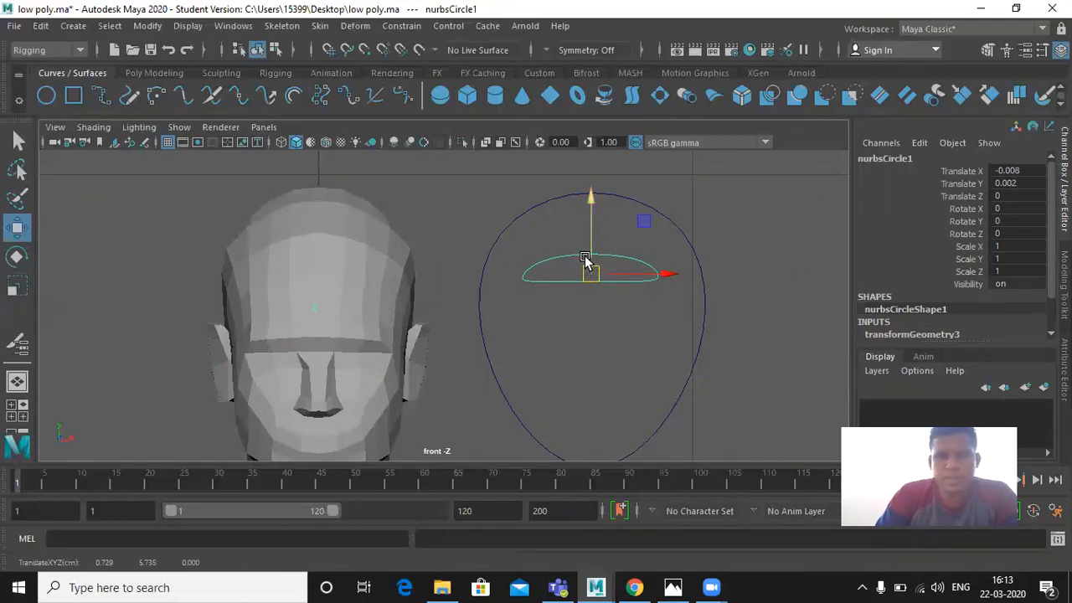
{"action": "key", "text": "ctrl+z"}
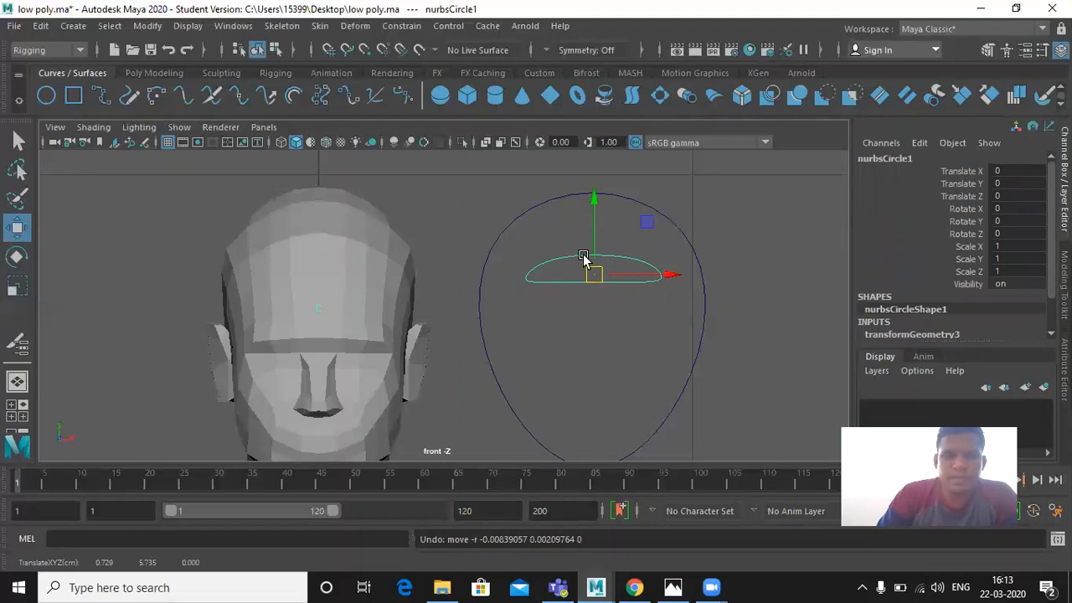